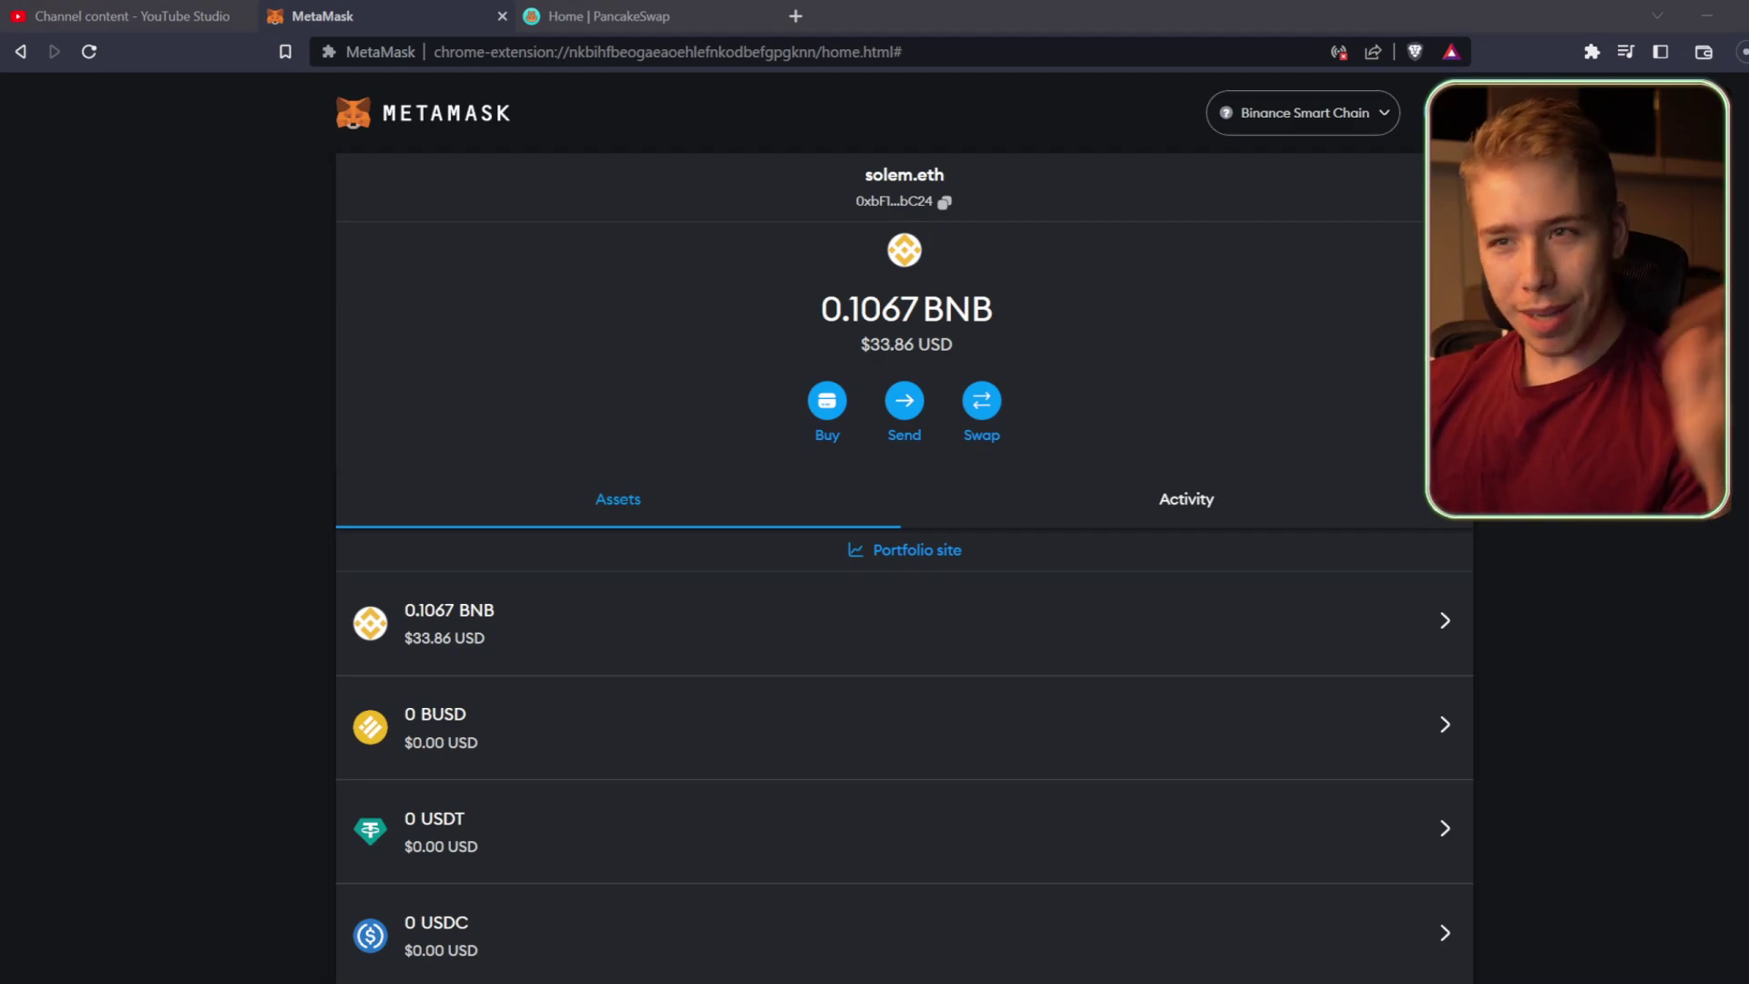
# From the MetaMask popup's network list, choose Add network to open the Add a network page.
pyautogui.click(577, 11)
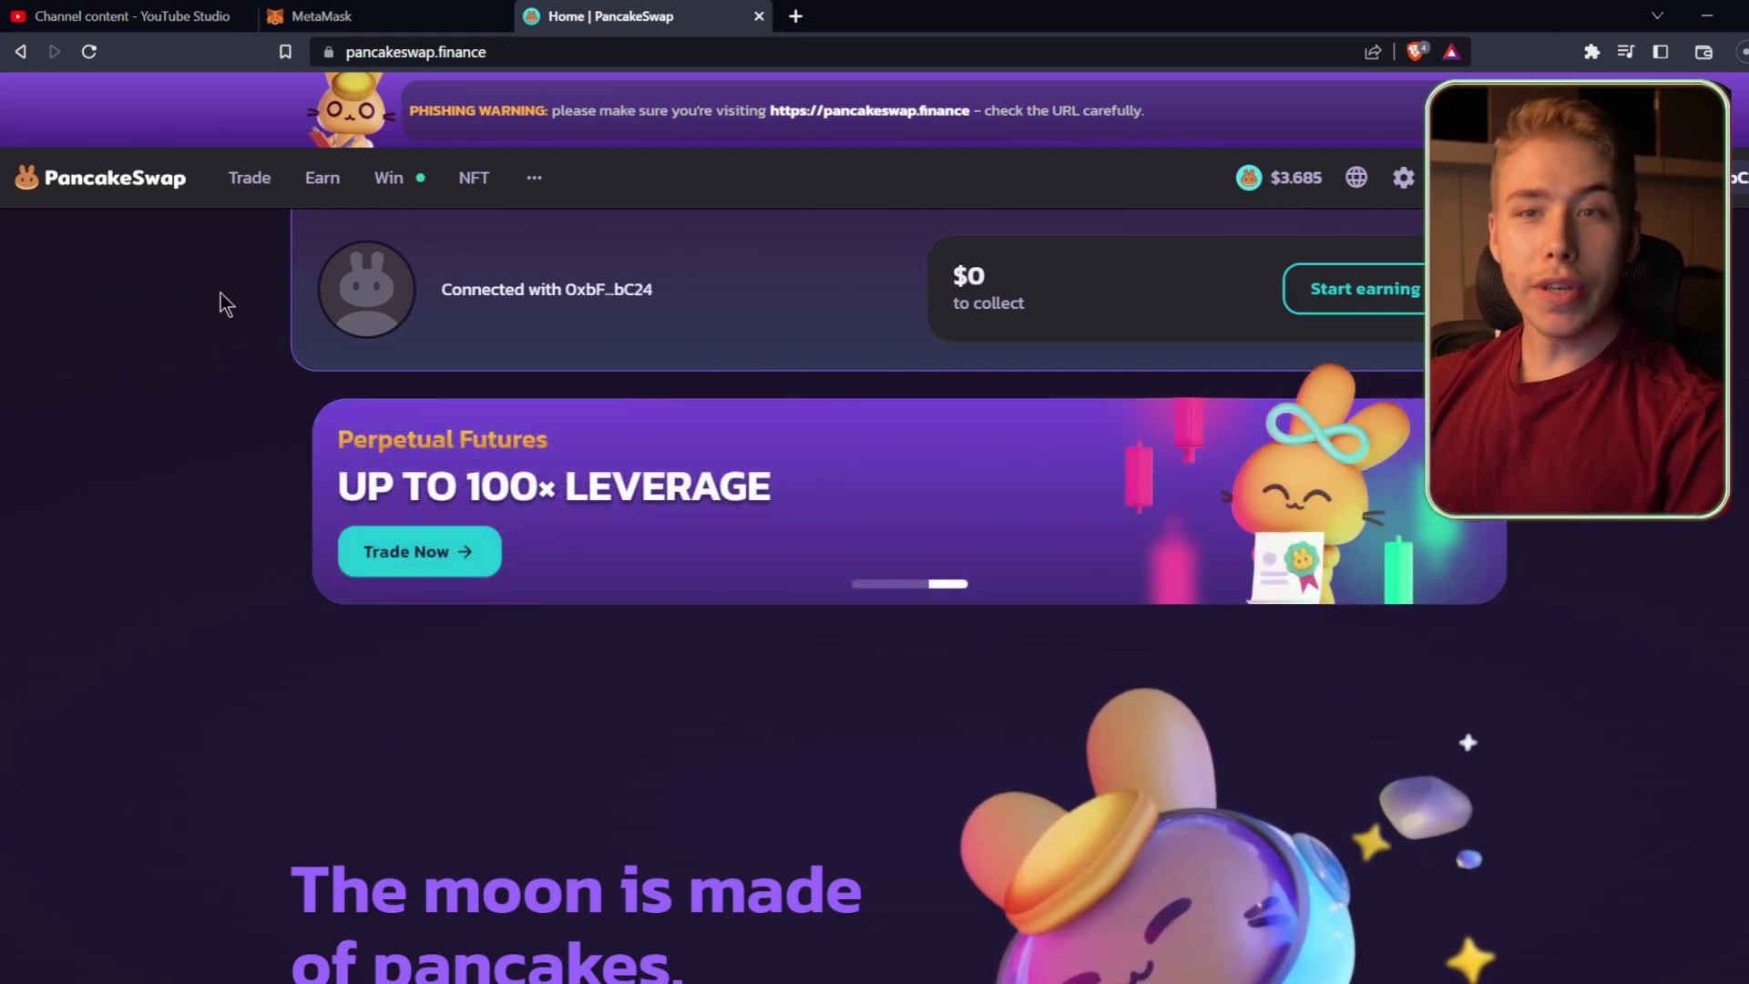
pyautogui.click(346, 16)
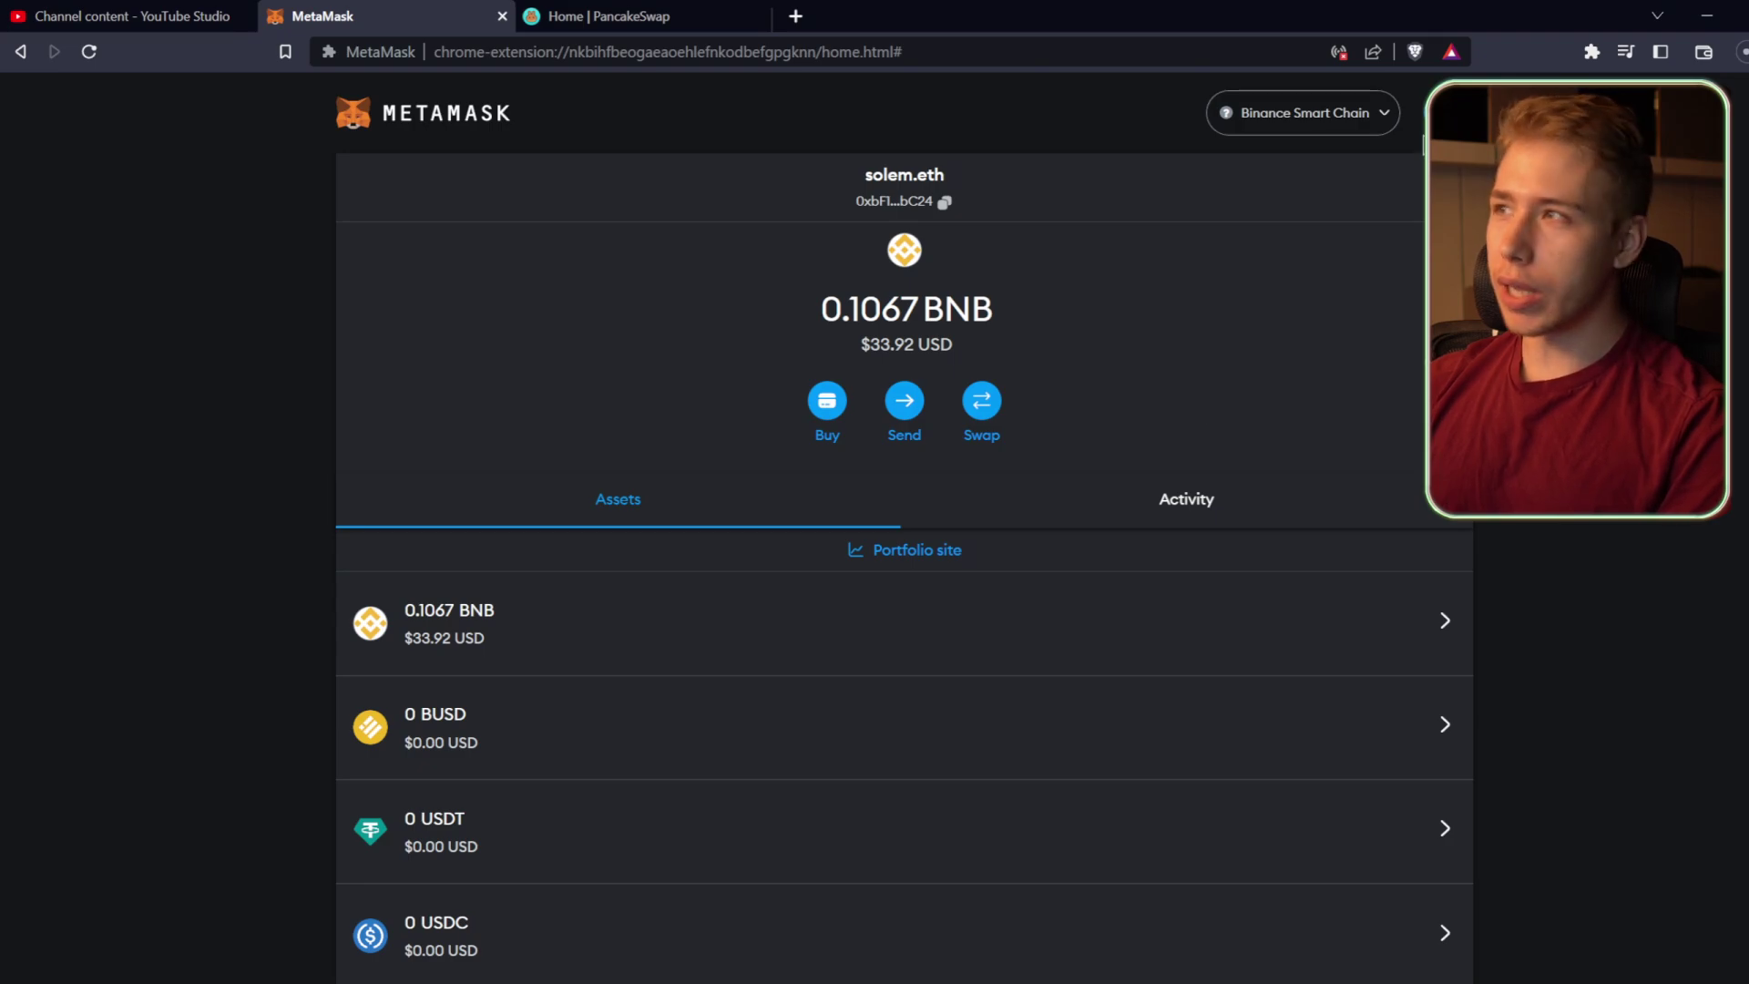
pyautogui.click(1590, 53)
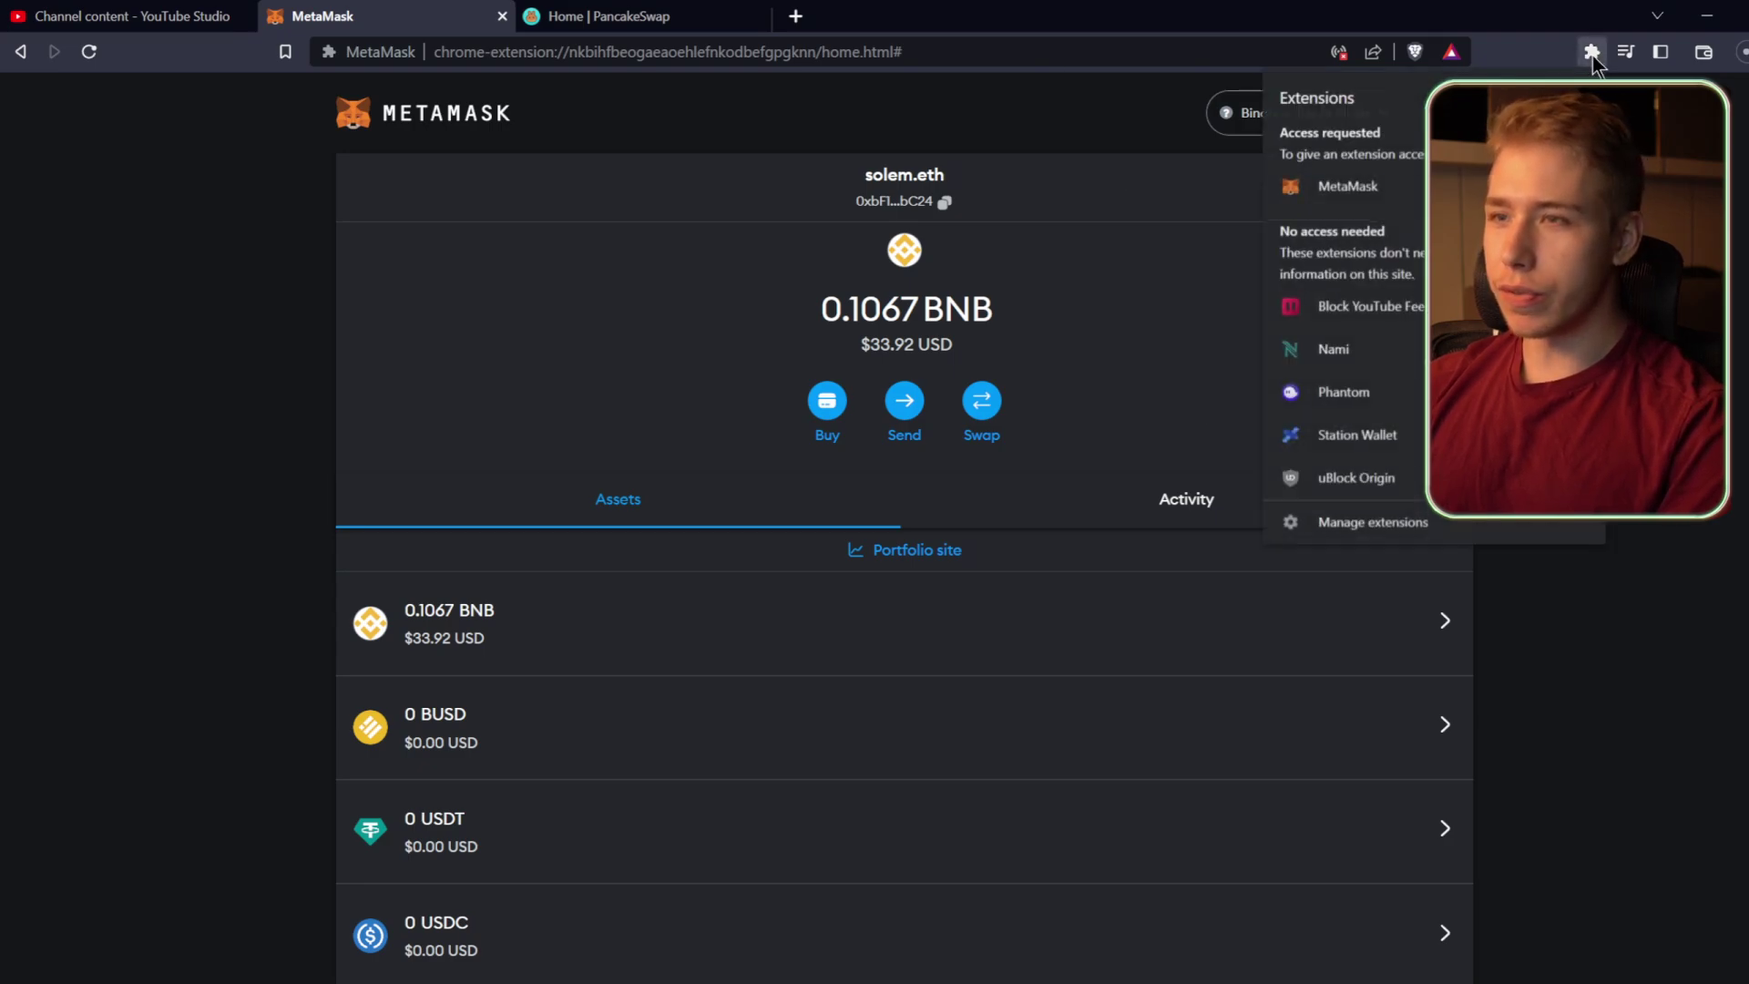
pyautogui.click(1361, 190)
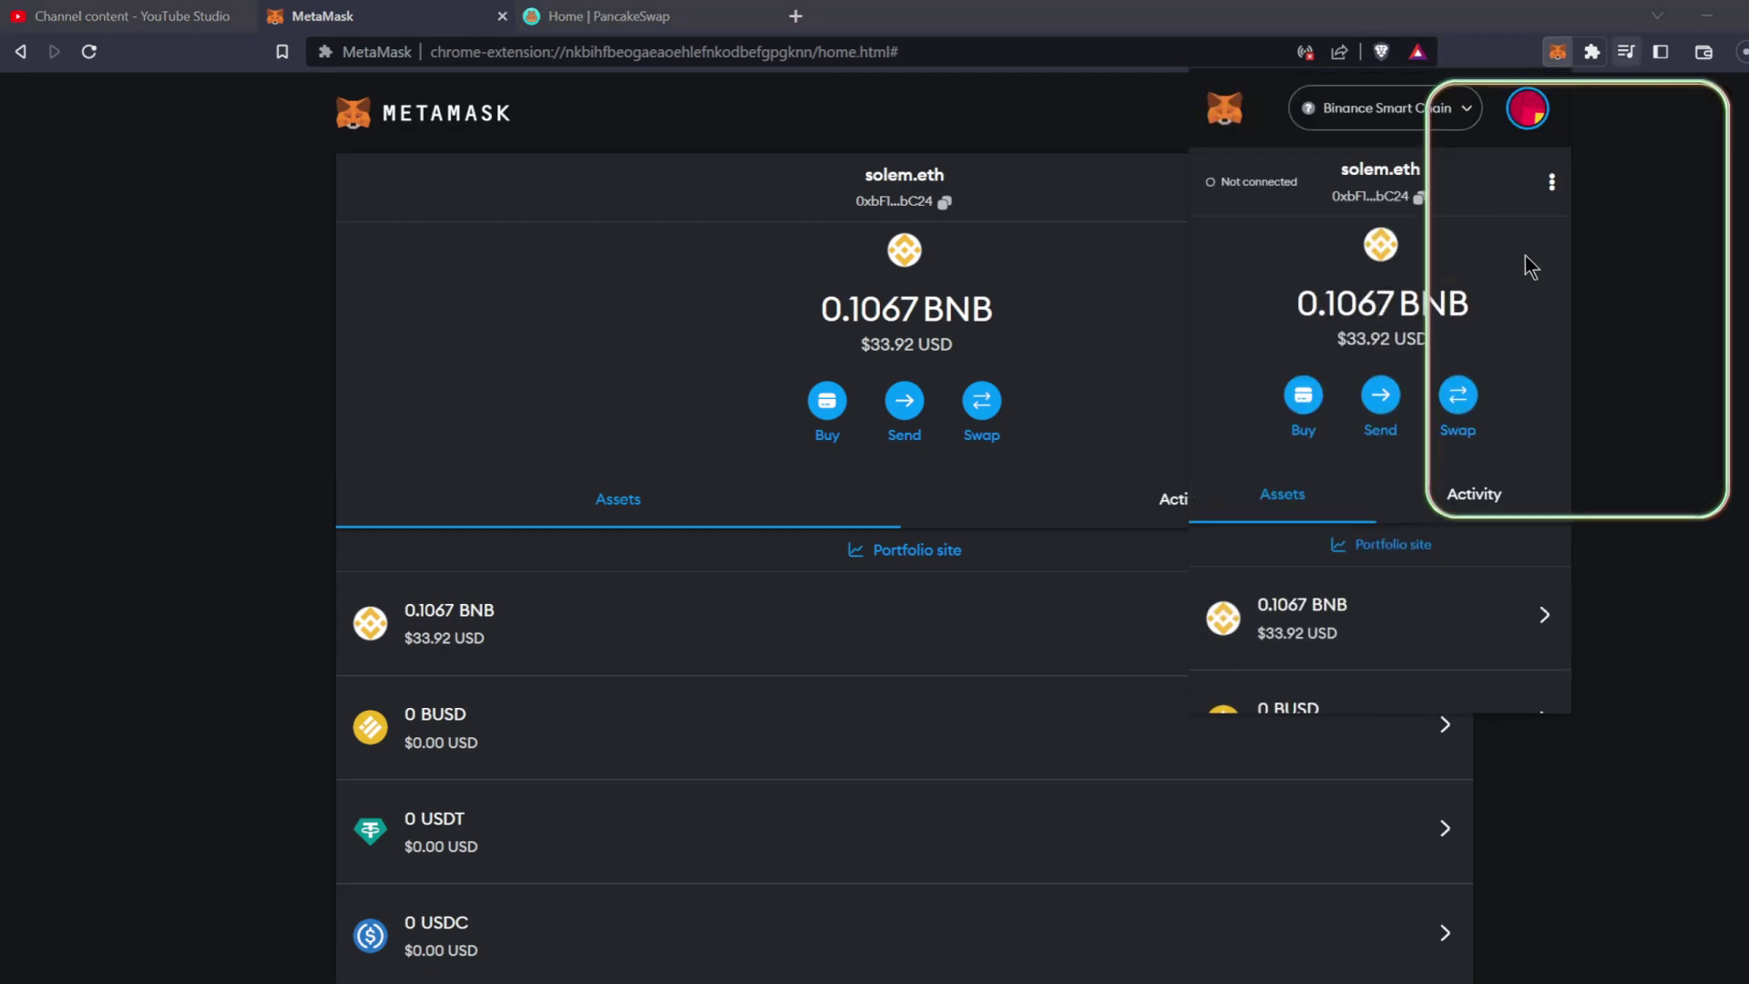
pyautogui.click(1408, 111)
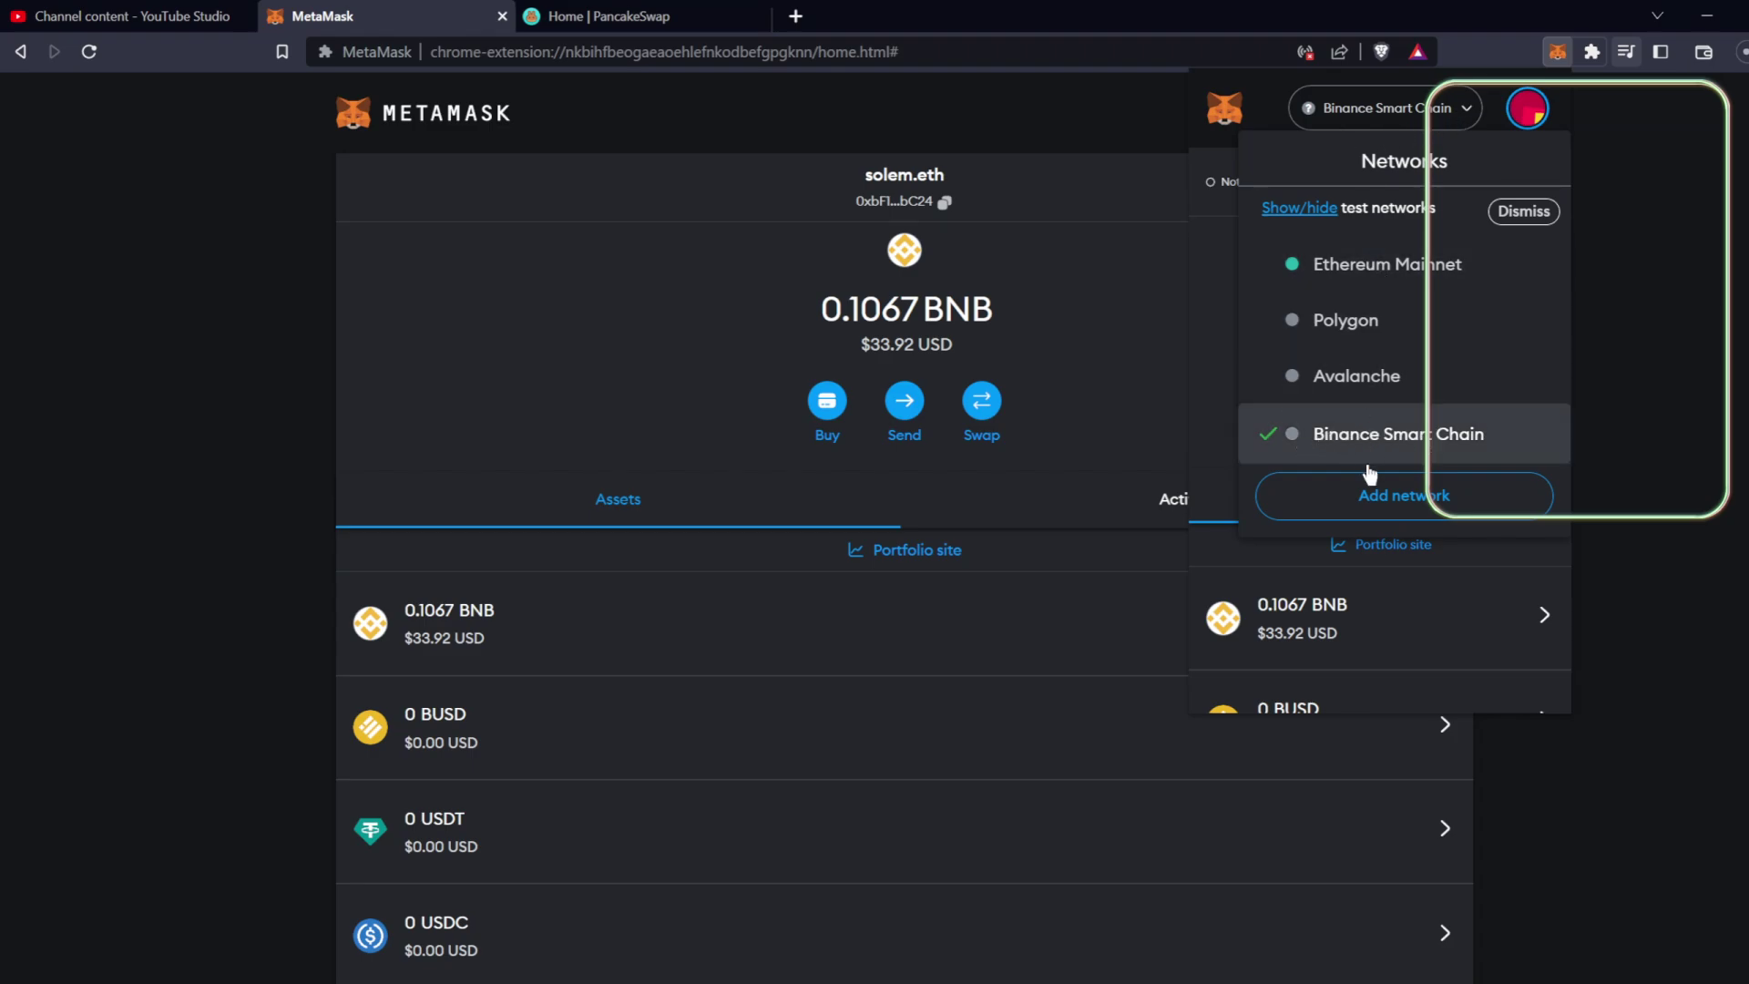
pyautogui.click(1390, 496)
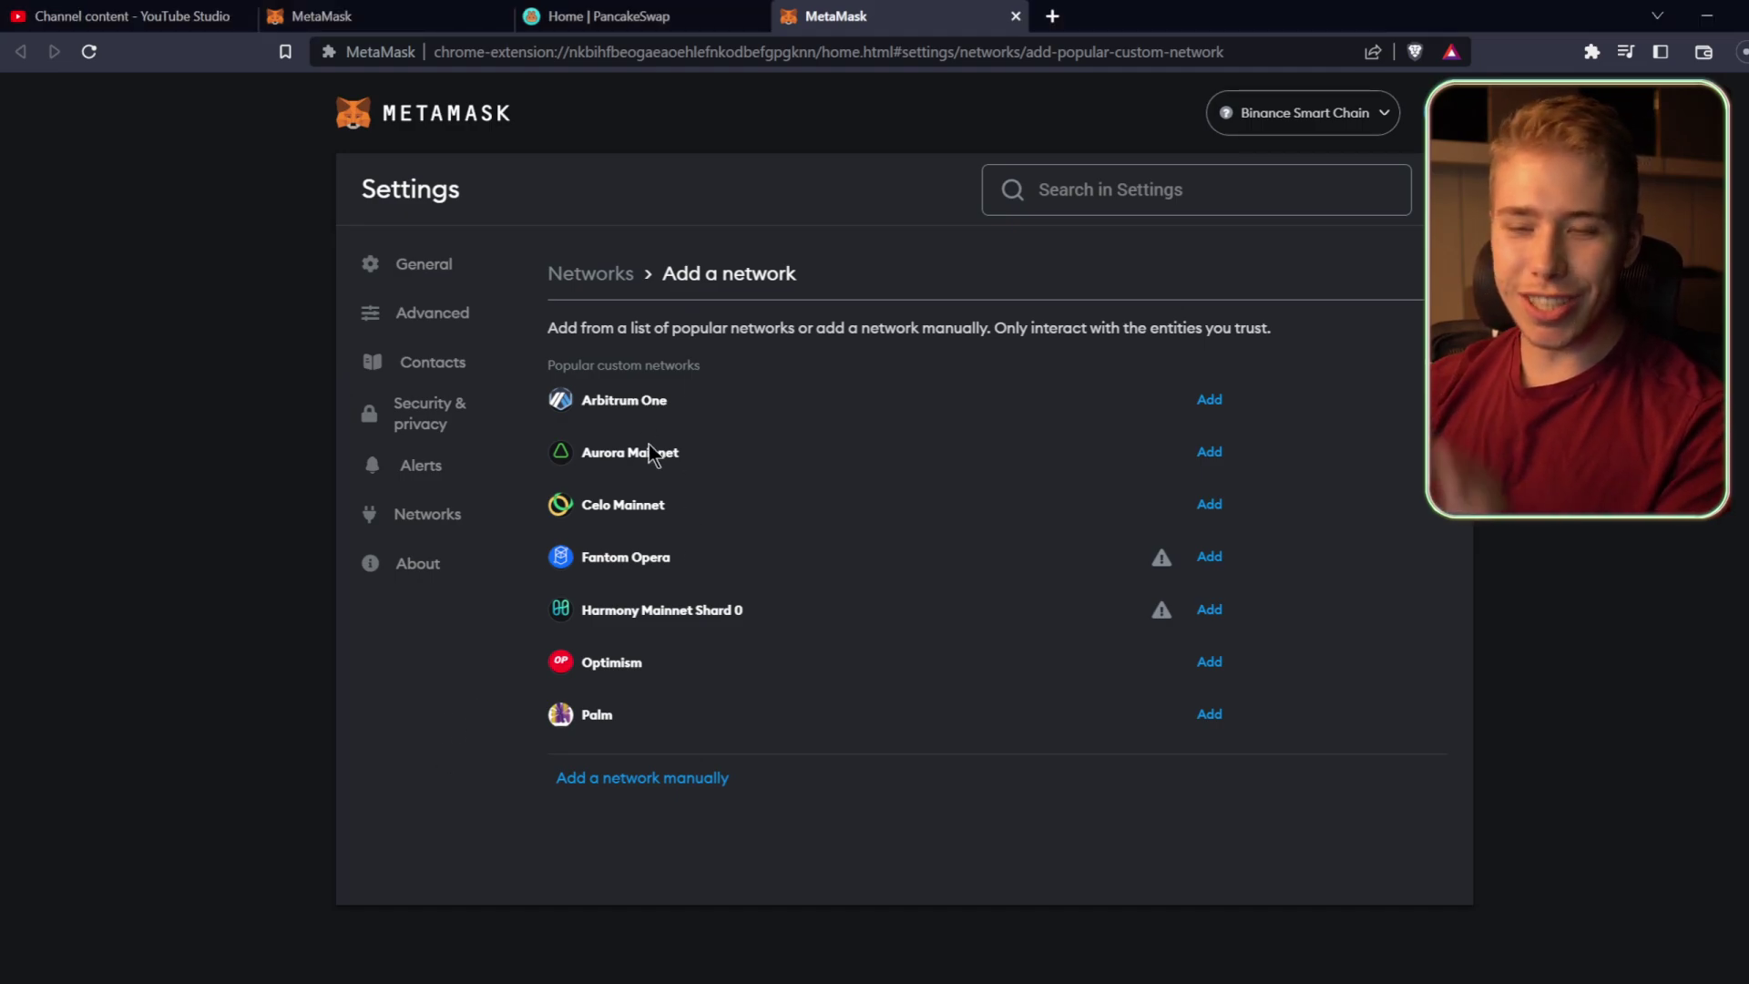
# Choose manual network entry, then look up the BNB Smart Chain Mainnet parameters in the Binance Academy guide.
pyautogui.click(601, 782)
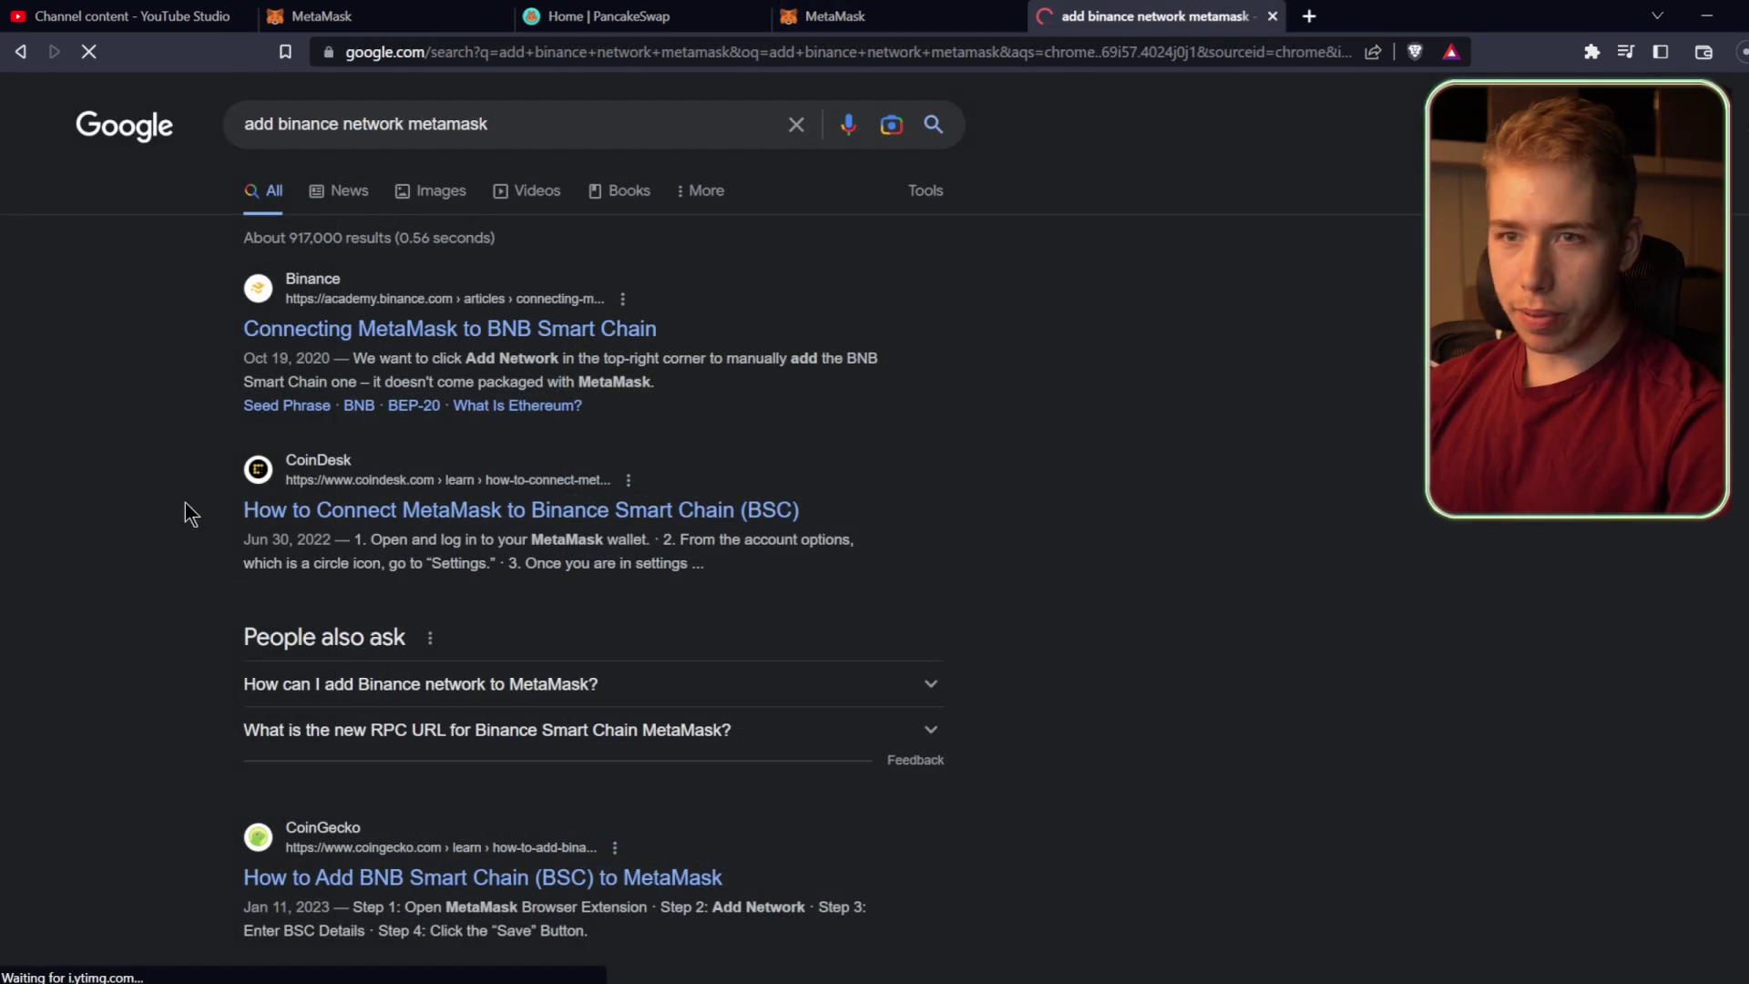
pyautogui.click(361, 330)
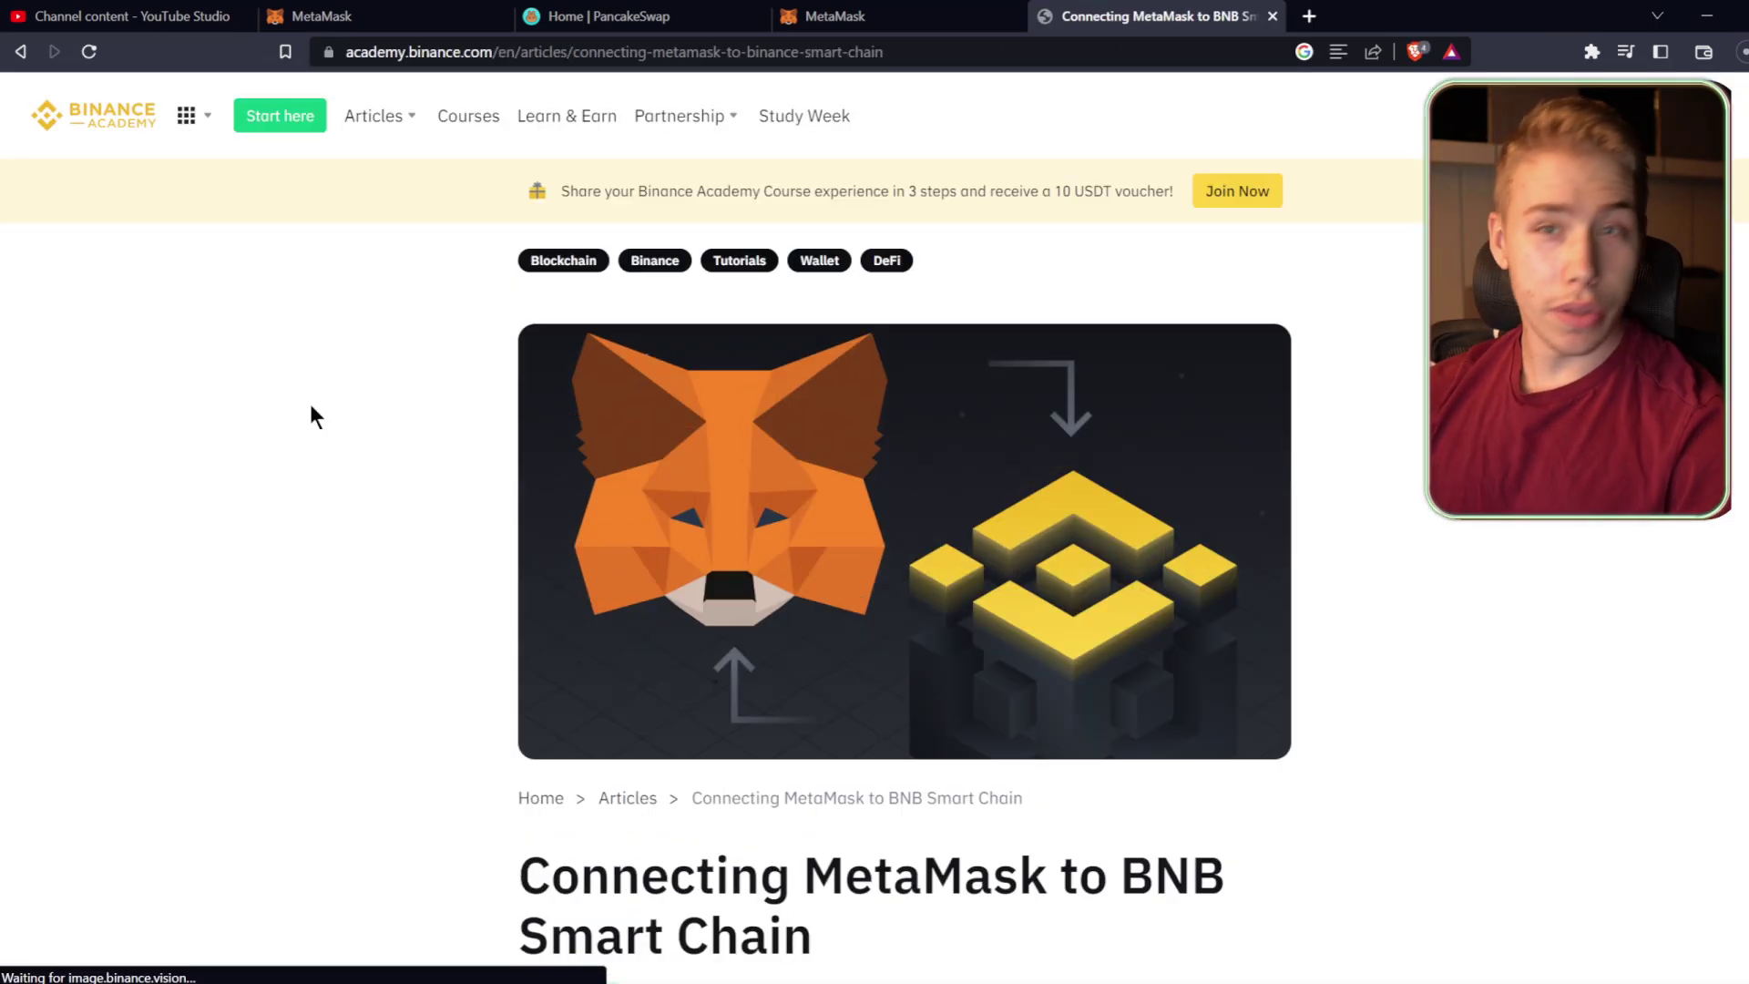
pyautogui.scroll(-5, 310, 403)
pyautogui.scroll(-20, 311, 407)
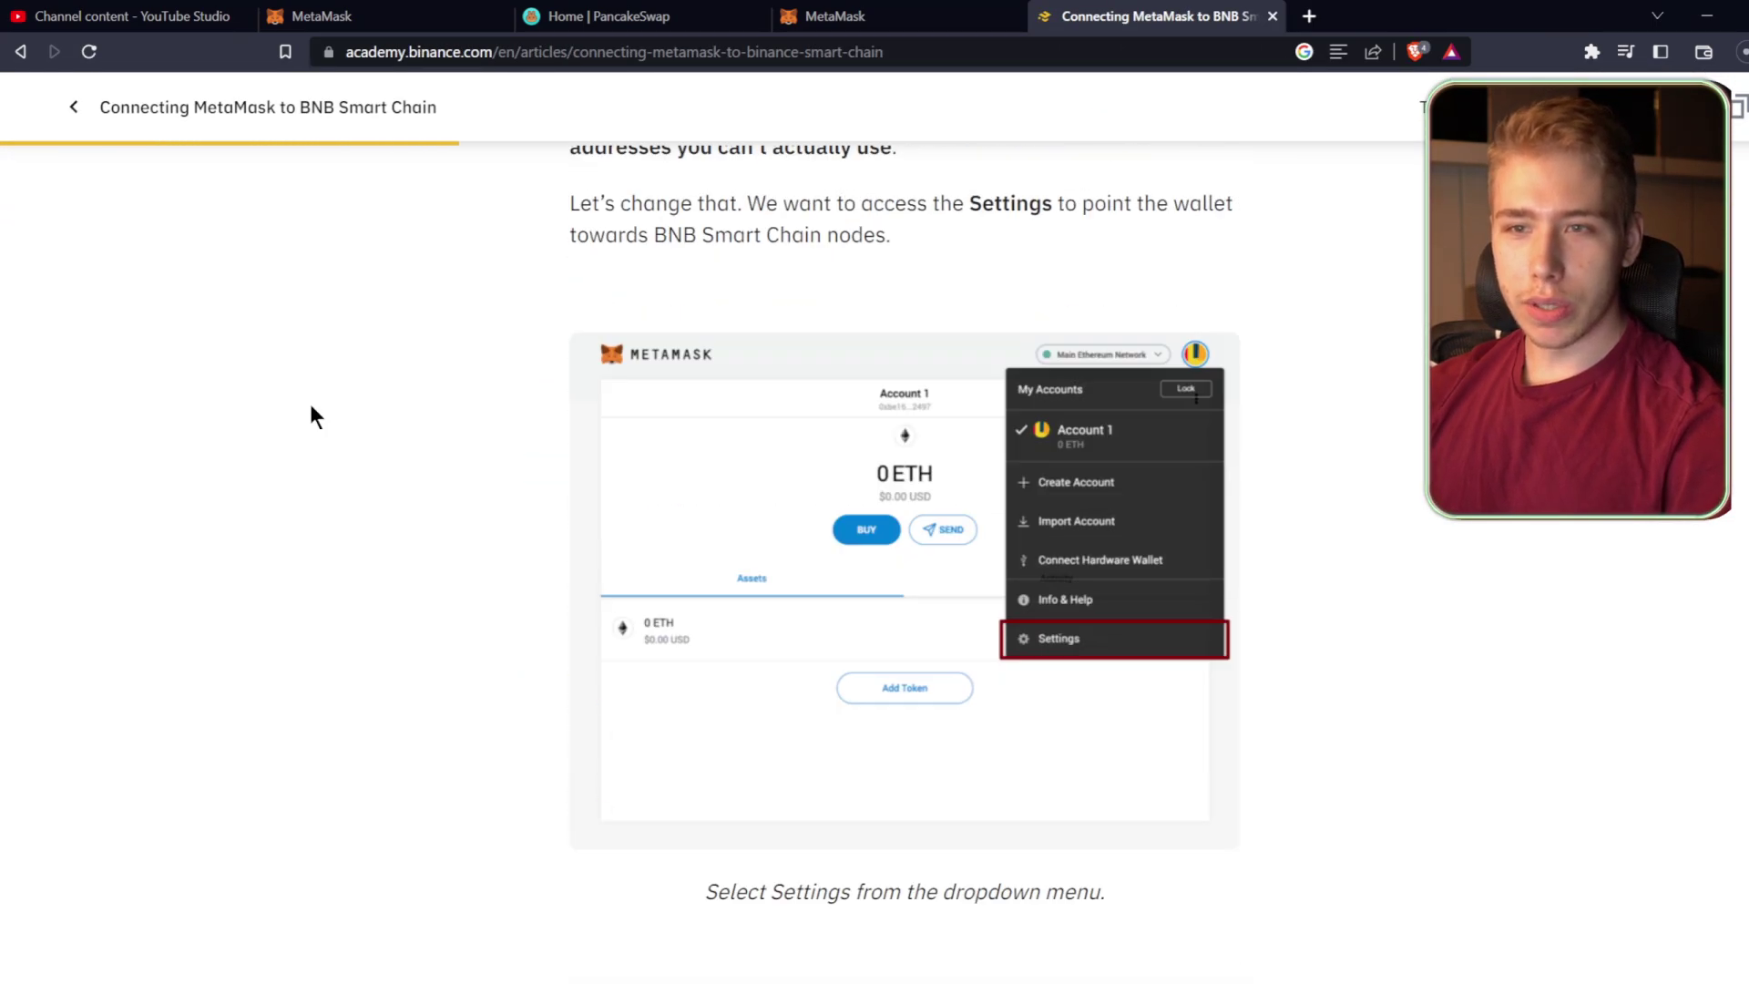
pyautogui.scroll(-5, 311, 407)
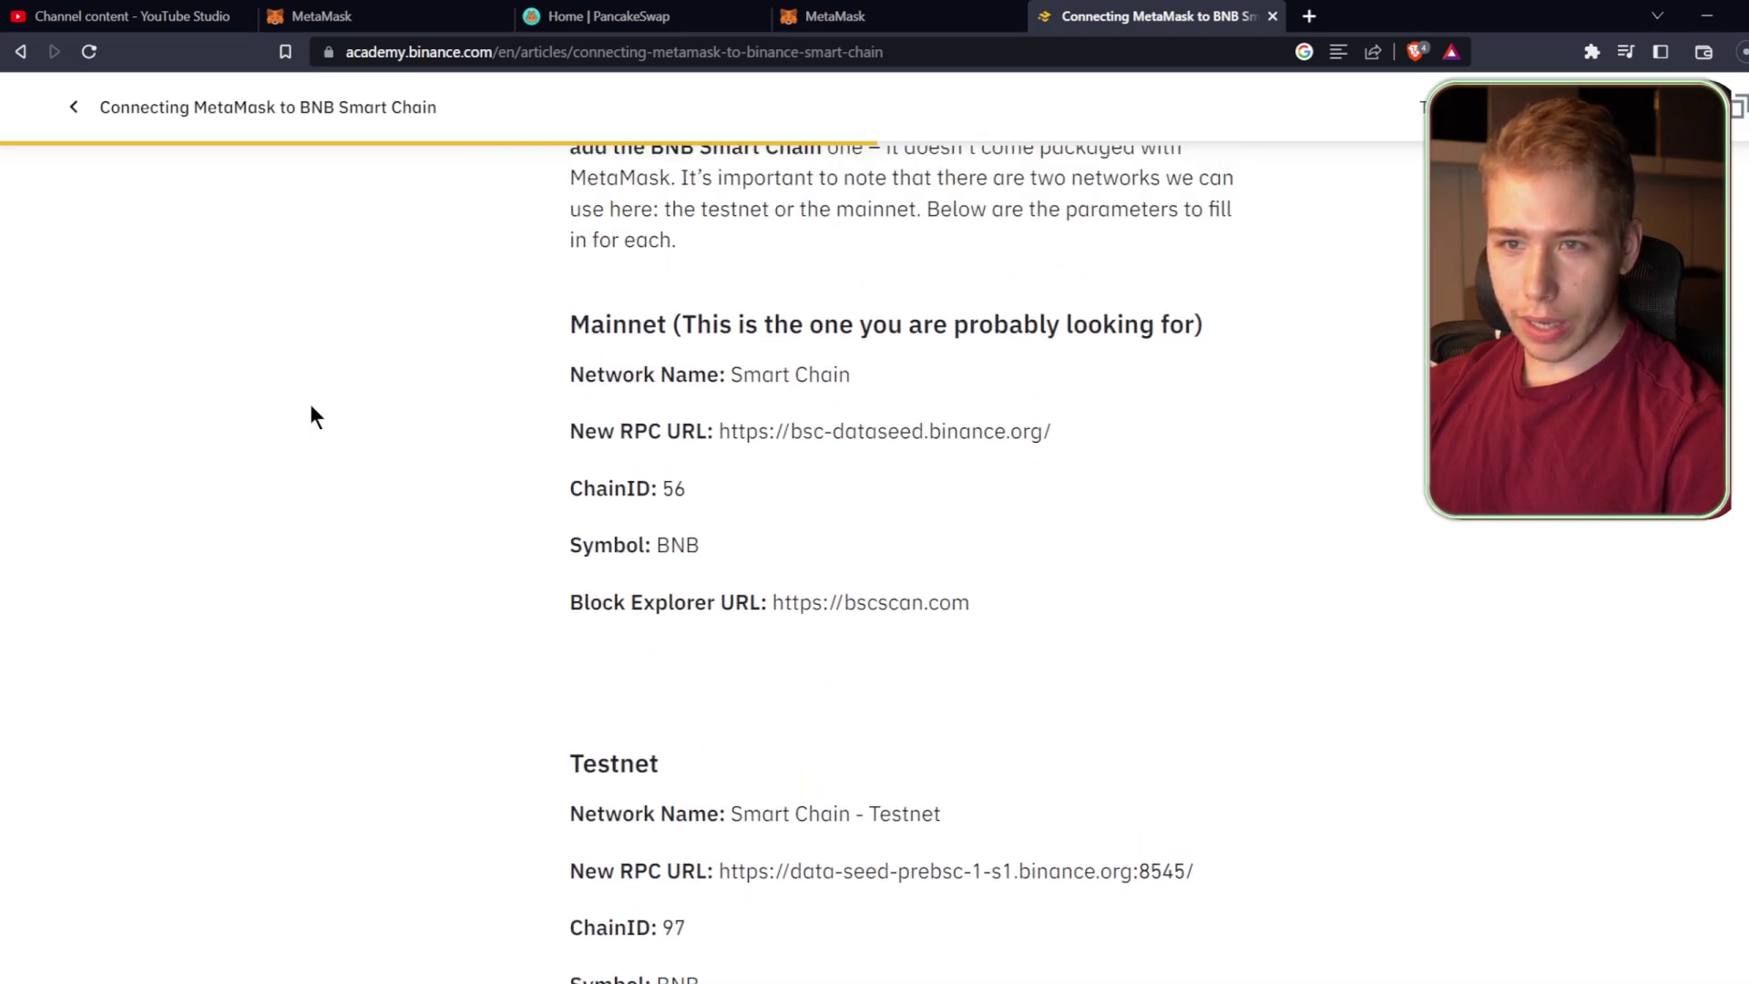
pyautogui.moveTo(569, 397); pyautogui.dragTo(971, 627)
pyautogui.click(1040, 608)
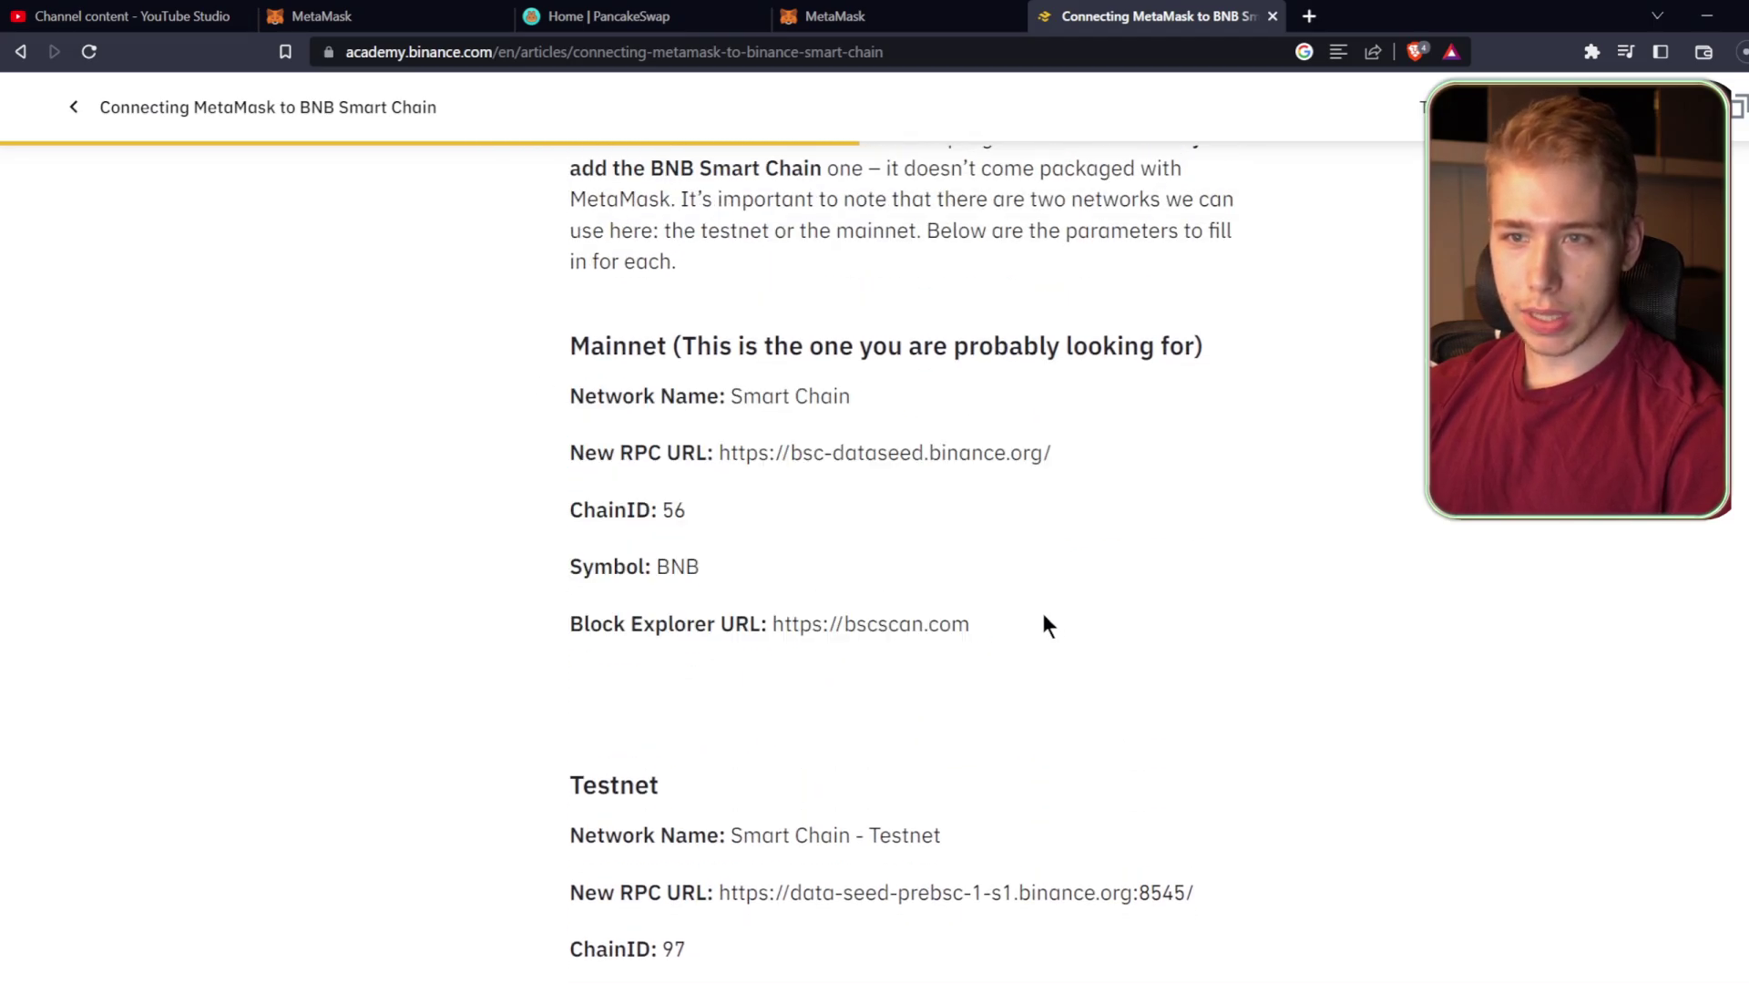
pyautogui.click(836, 15)
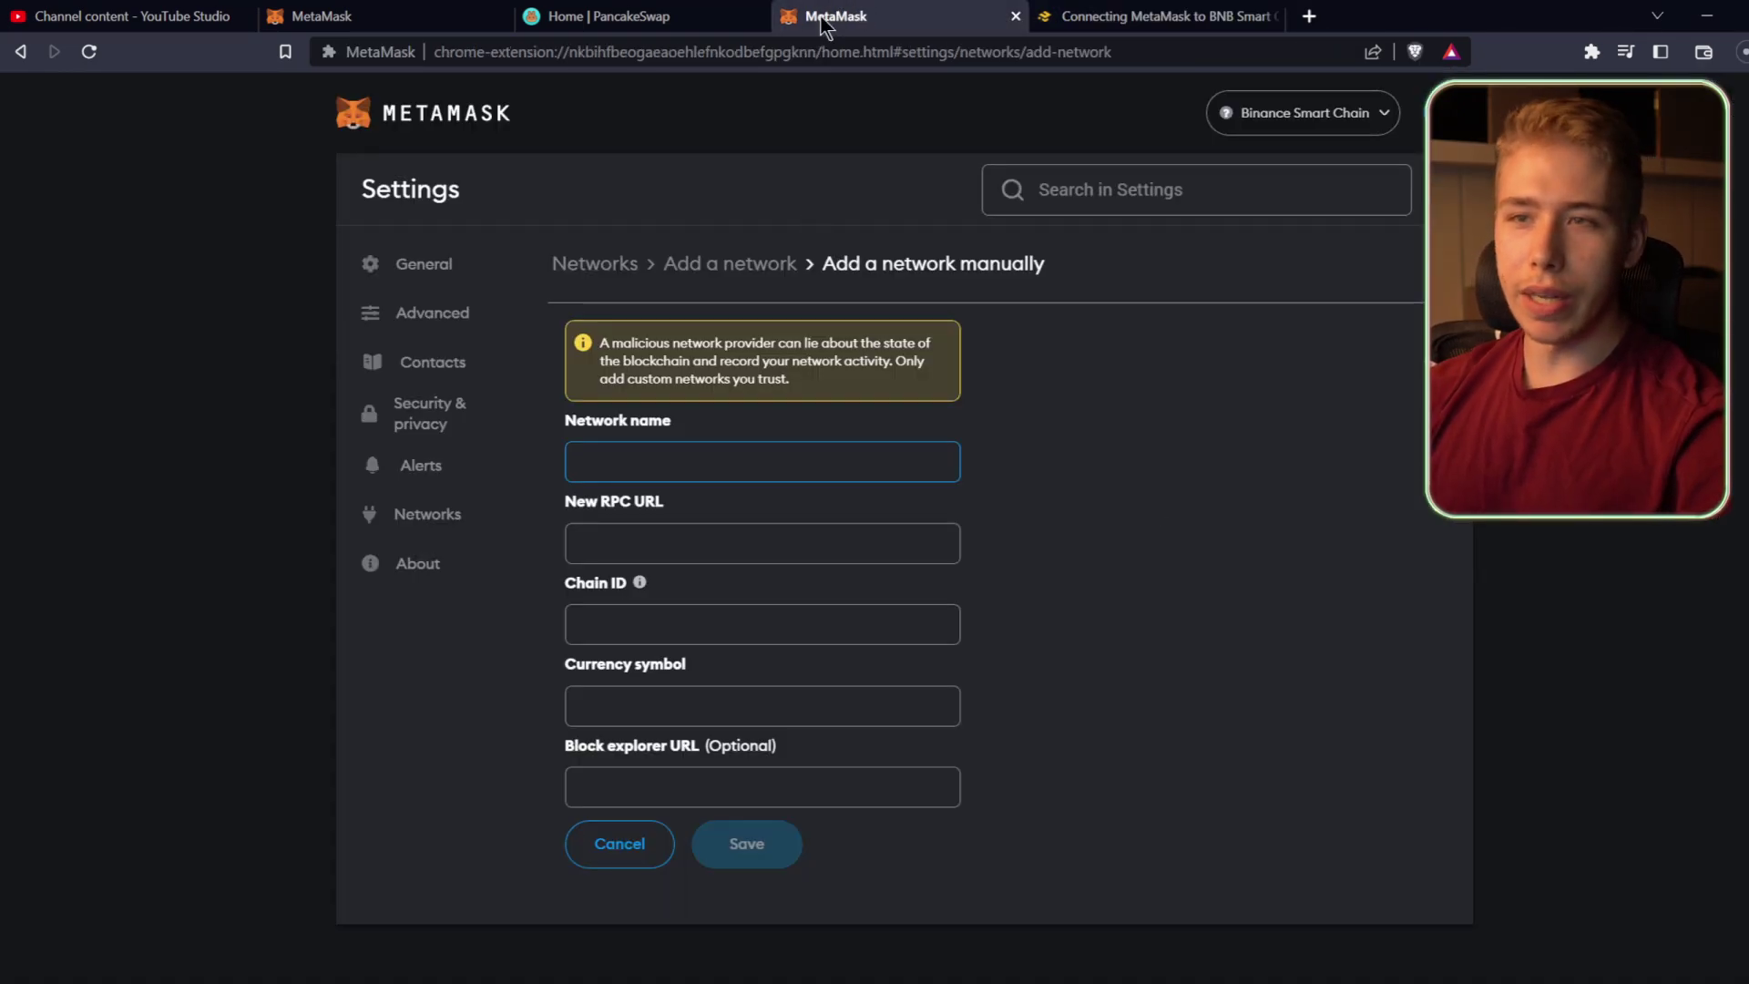
# Confirm Binance Smart Chain is in MetaMask's network list, then return to the wallet home tab.
pyautogui.click(1121, 15)
pyautogui.click(975, 15)
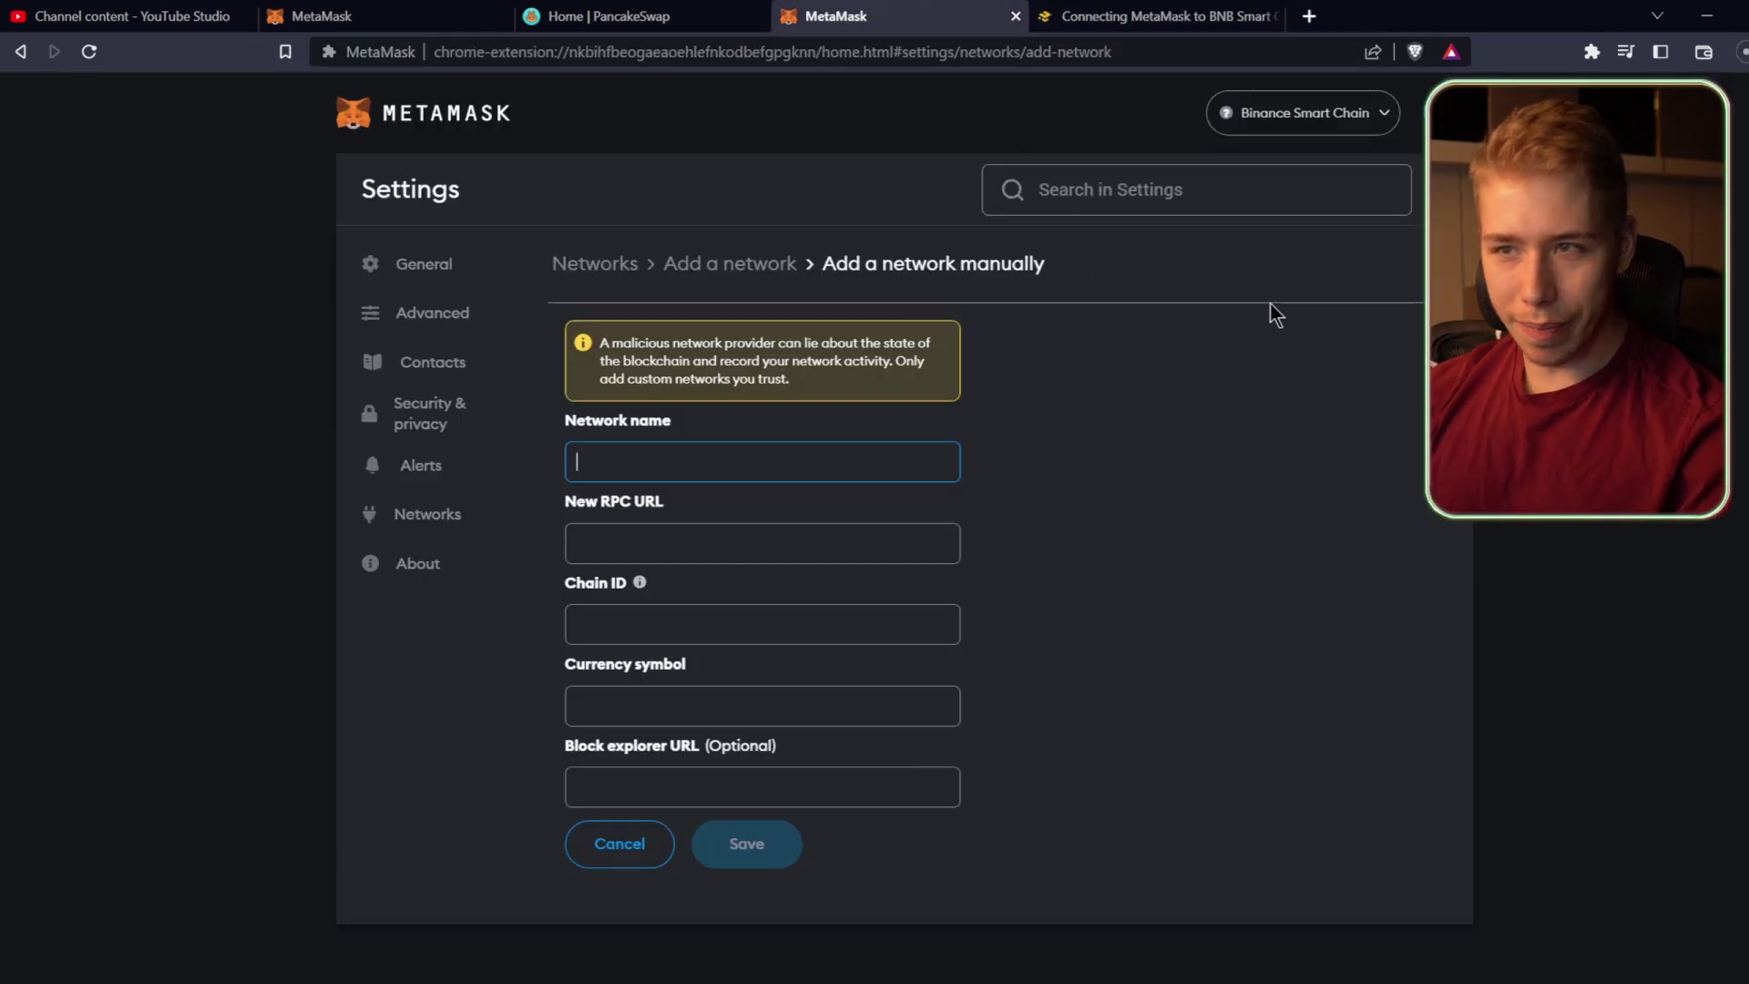
pyautogui.click(1357, 111)
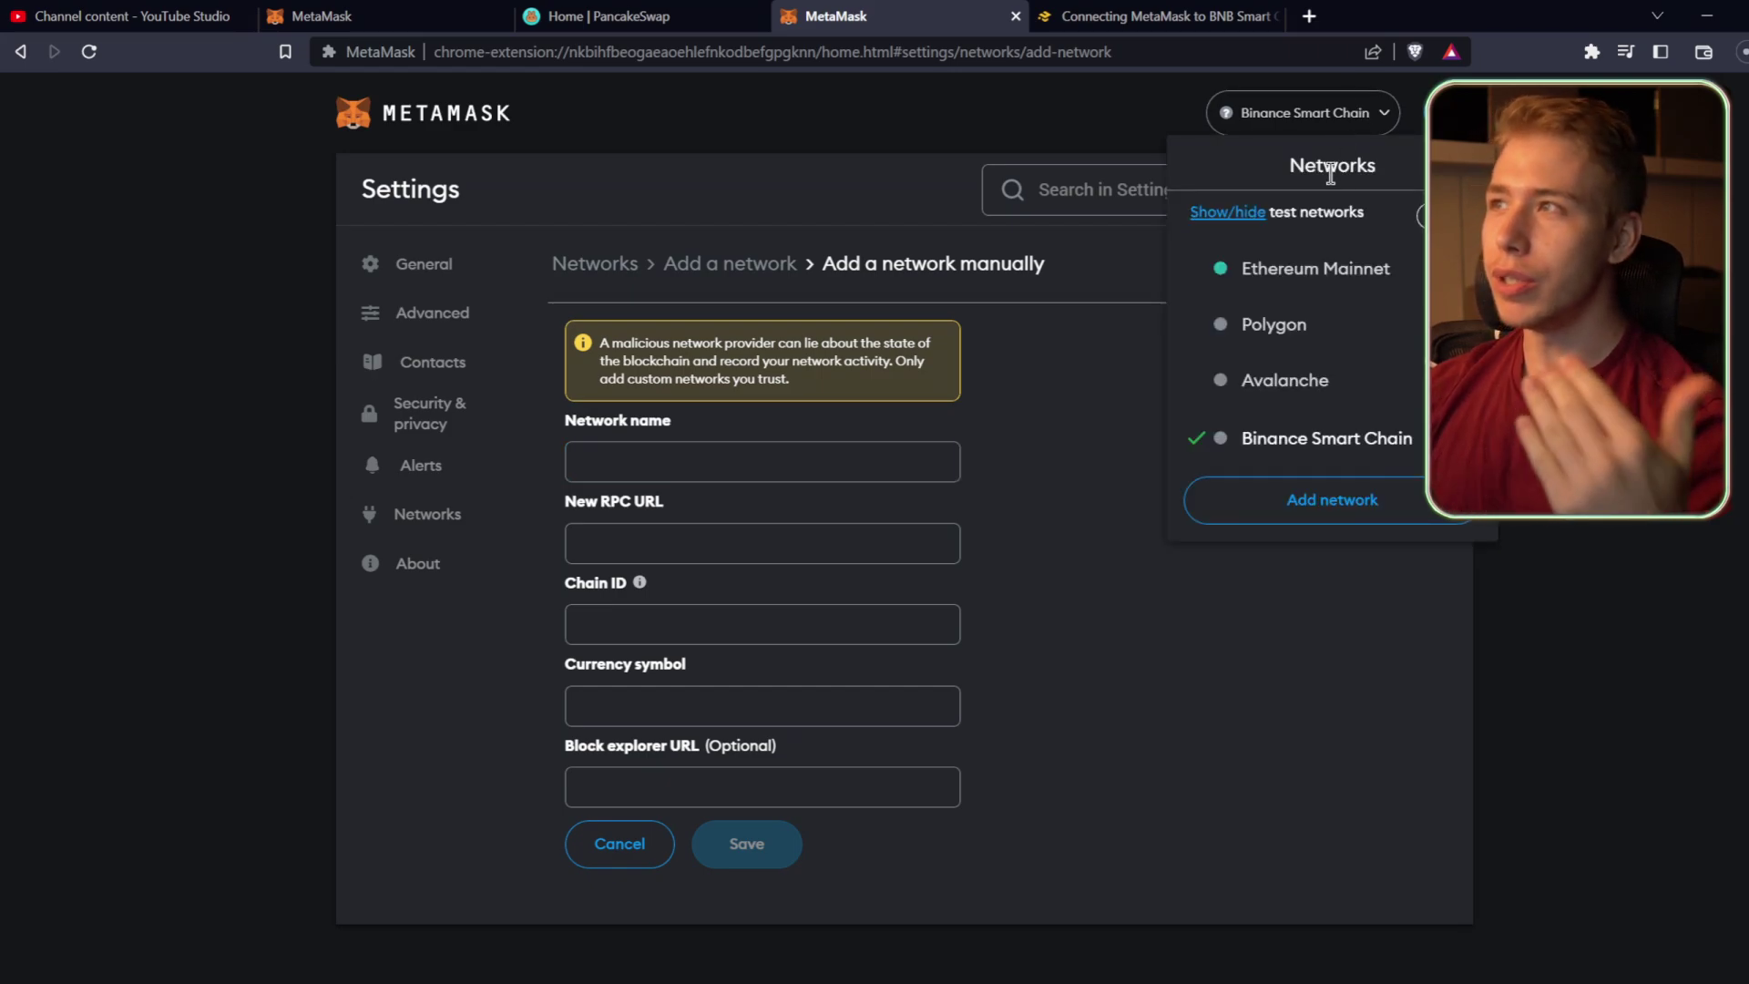
pyautogui.click(1236, 674)
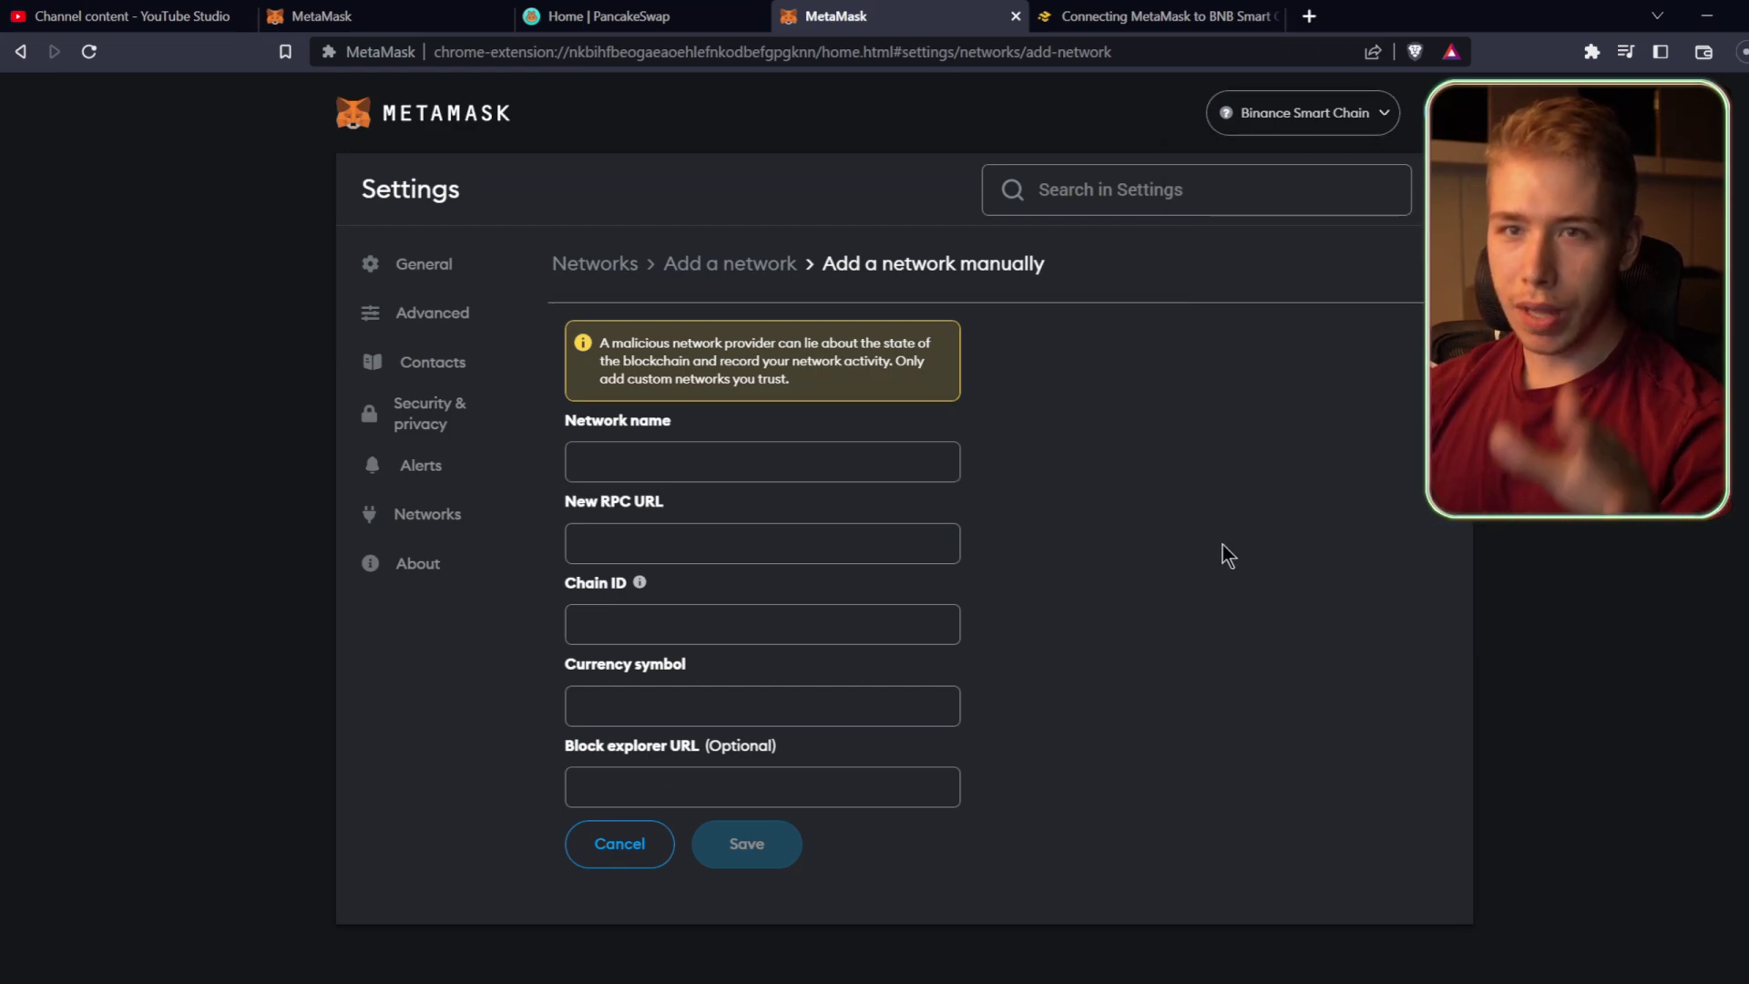
pyautogui.click(1325, 135)
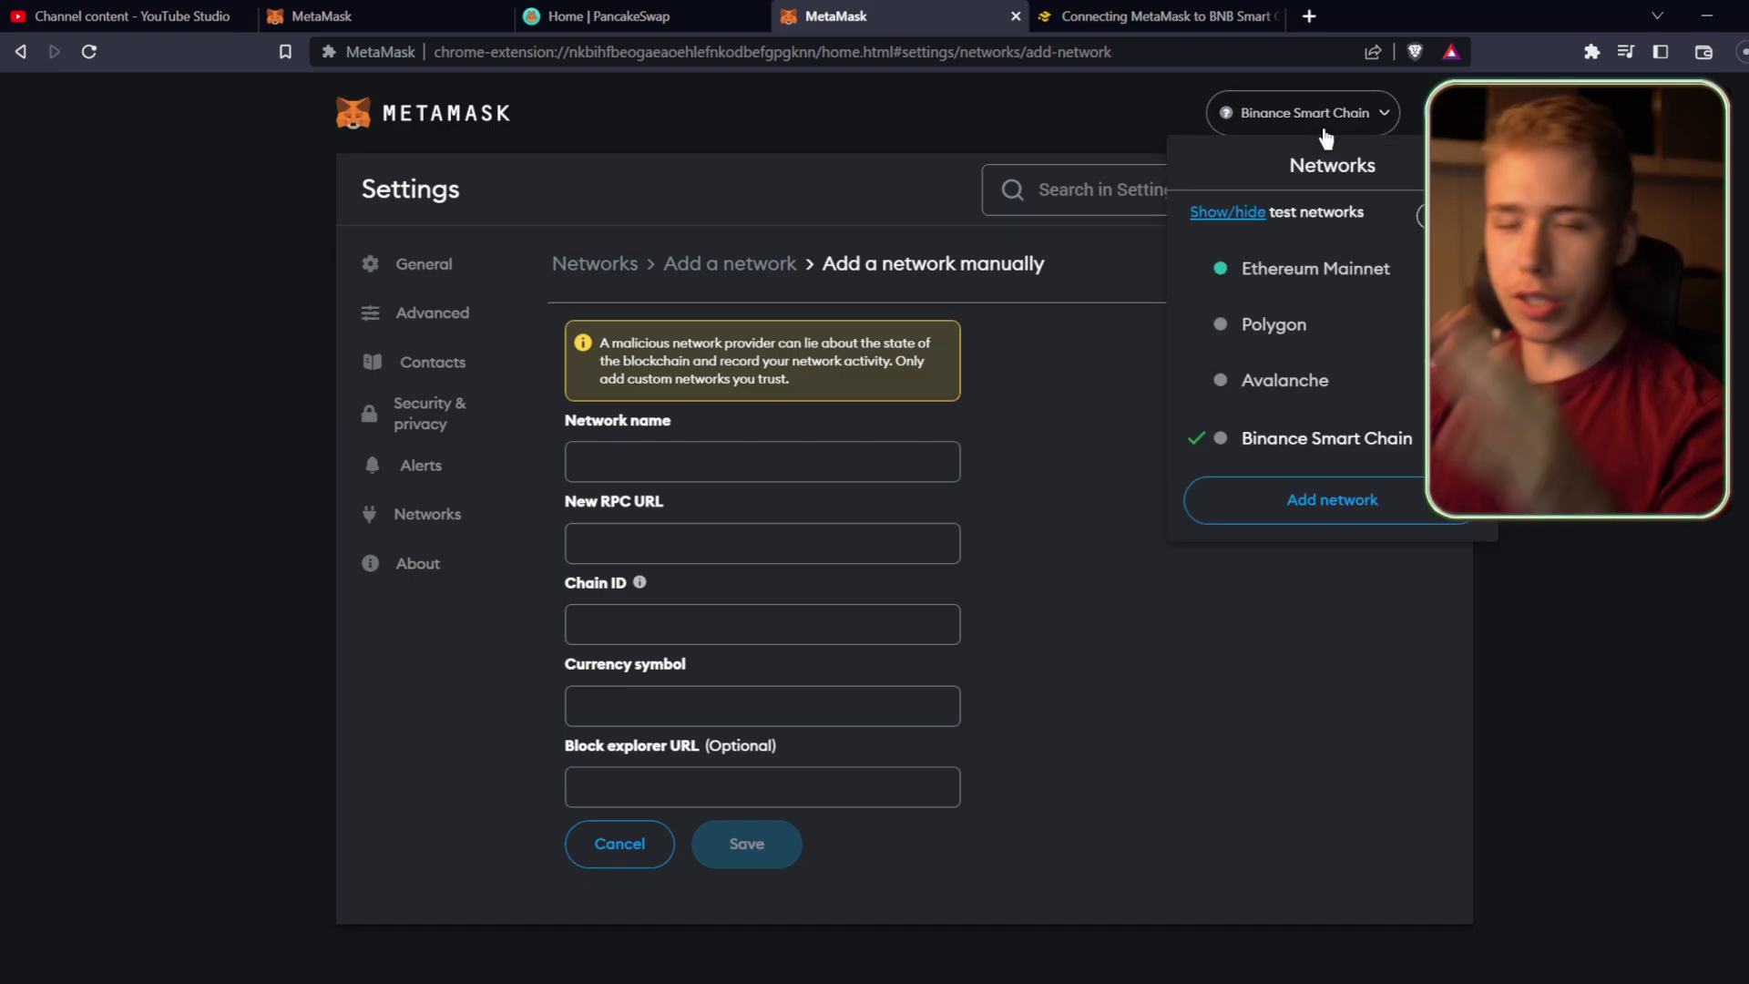
pyautogui.click(324, 16)
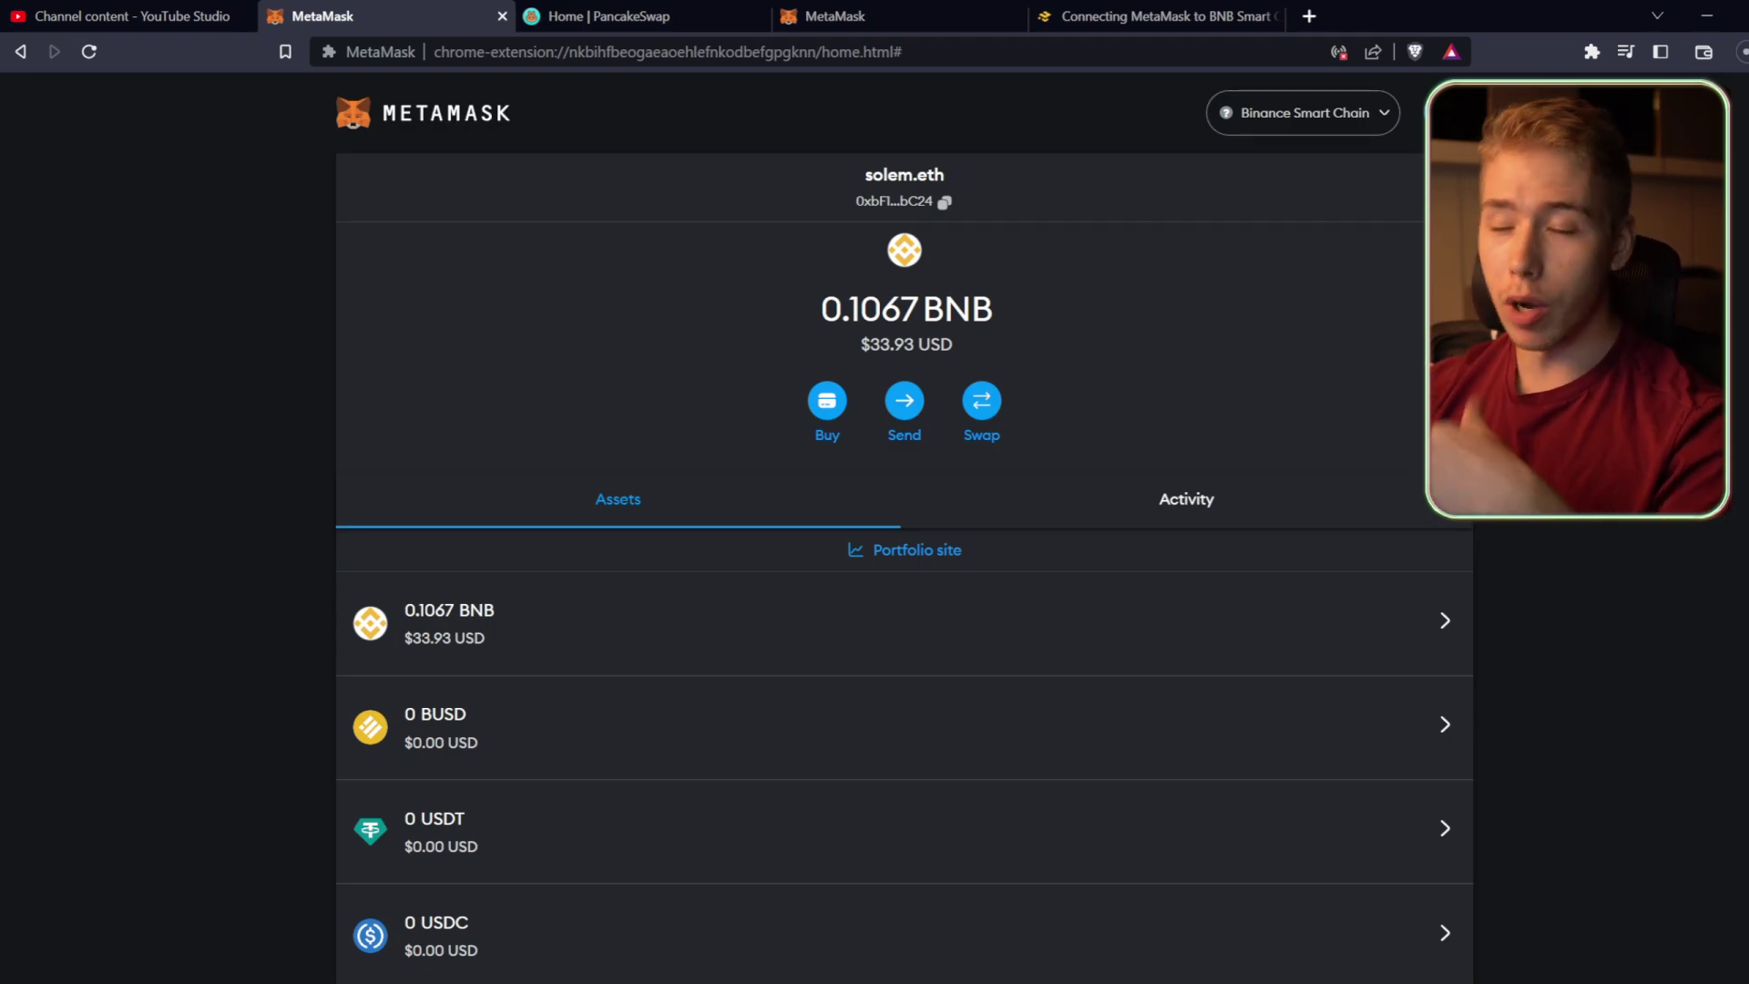
pyautogui.click(1309, 17)
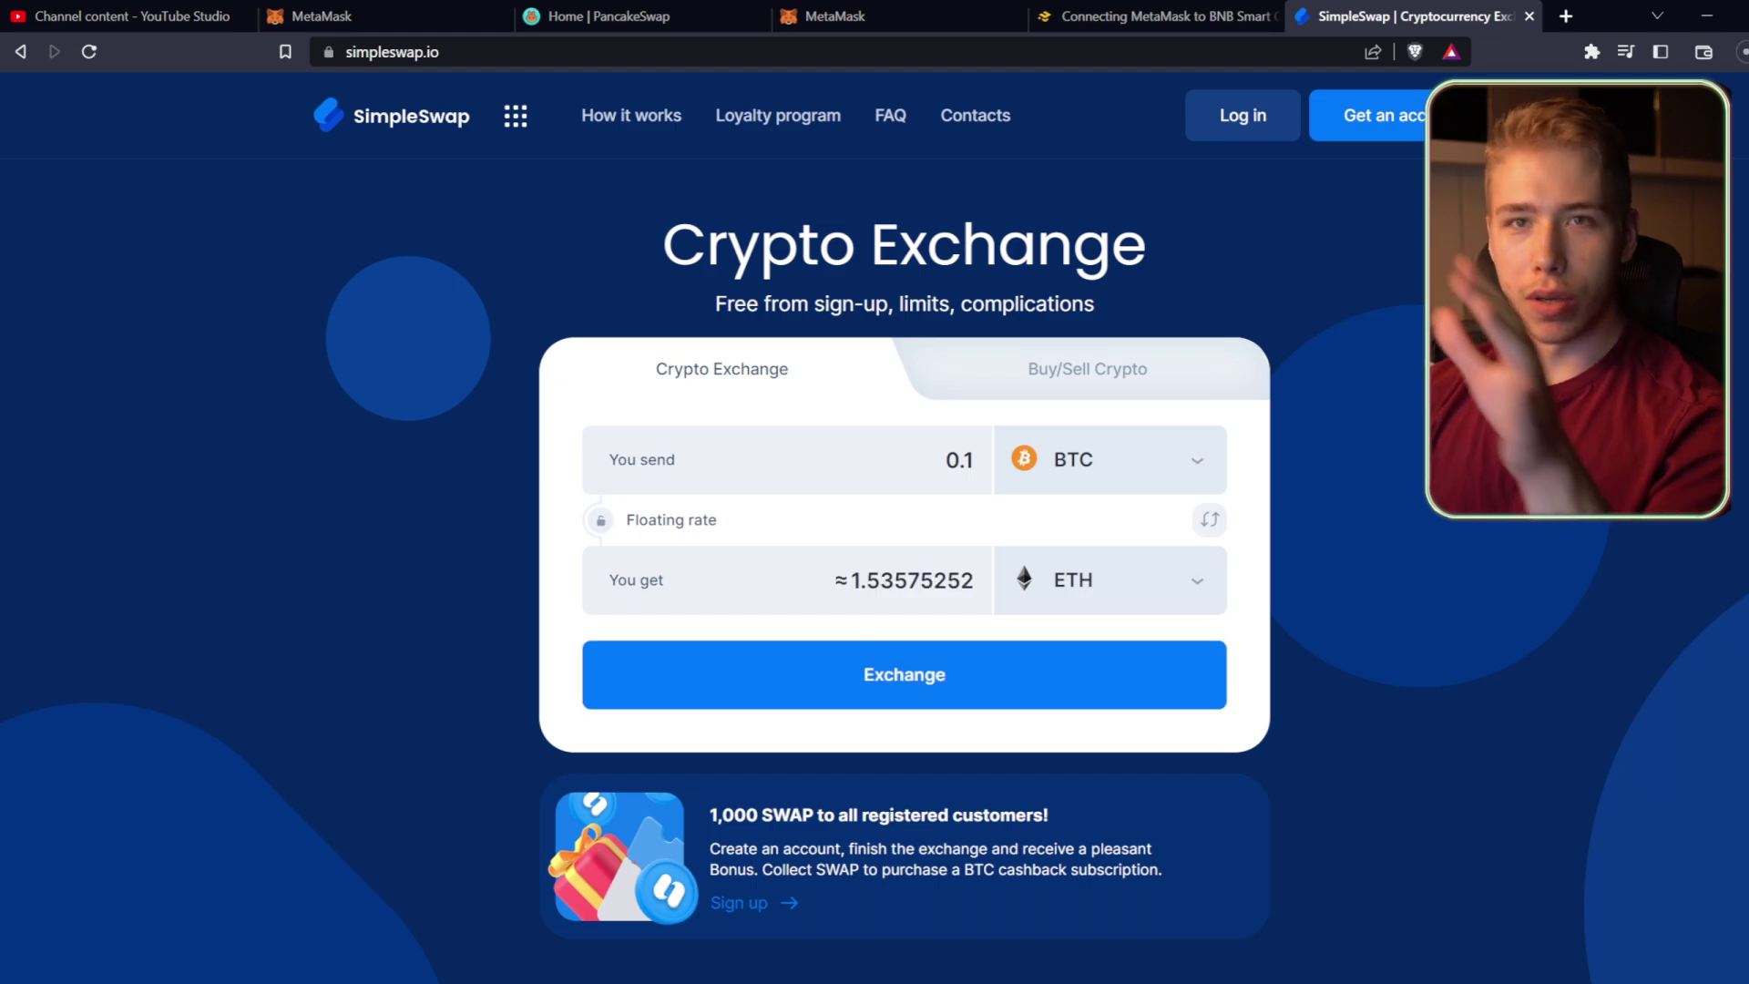
# Set SimpleSwap to receive BNB on BSC and proceed to the exchange details page.
pyautogui.click(1069, 594)
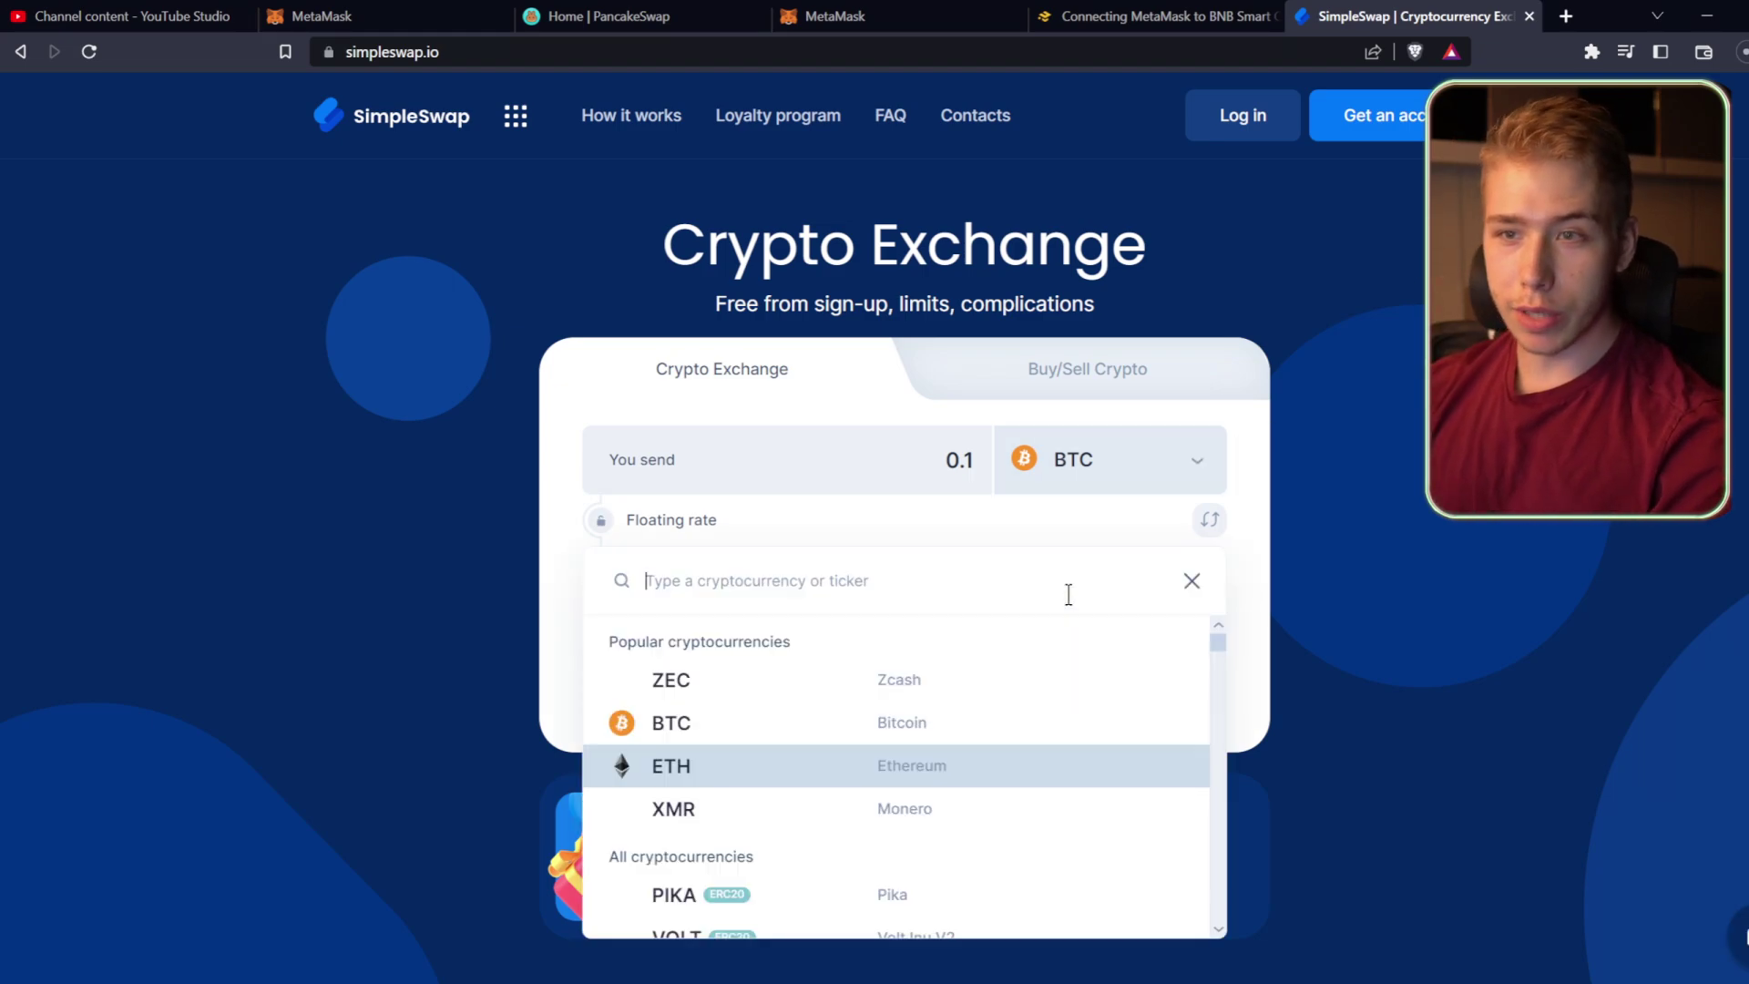
pyautogui.write('bnb')
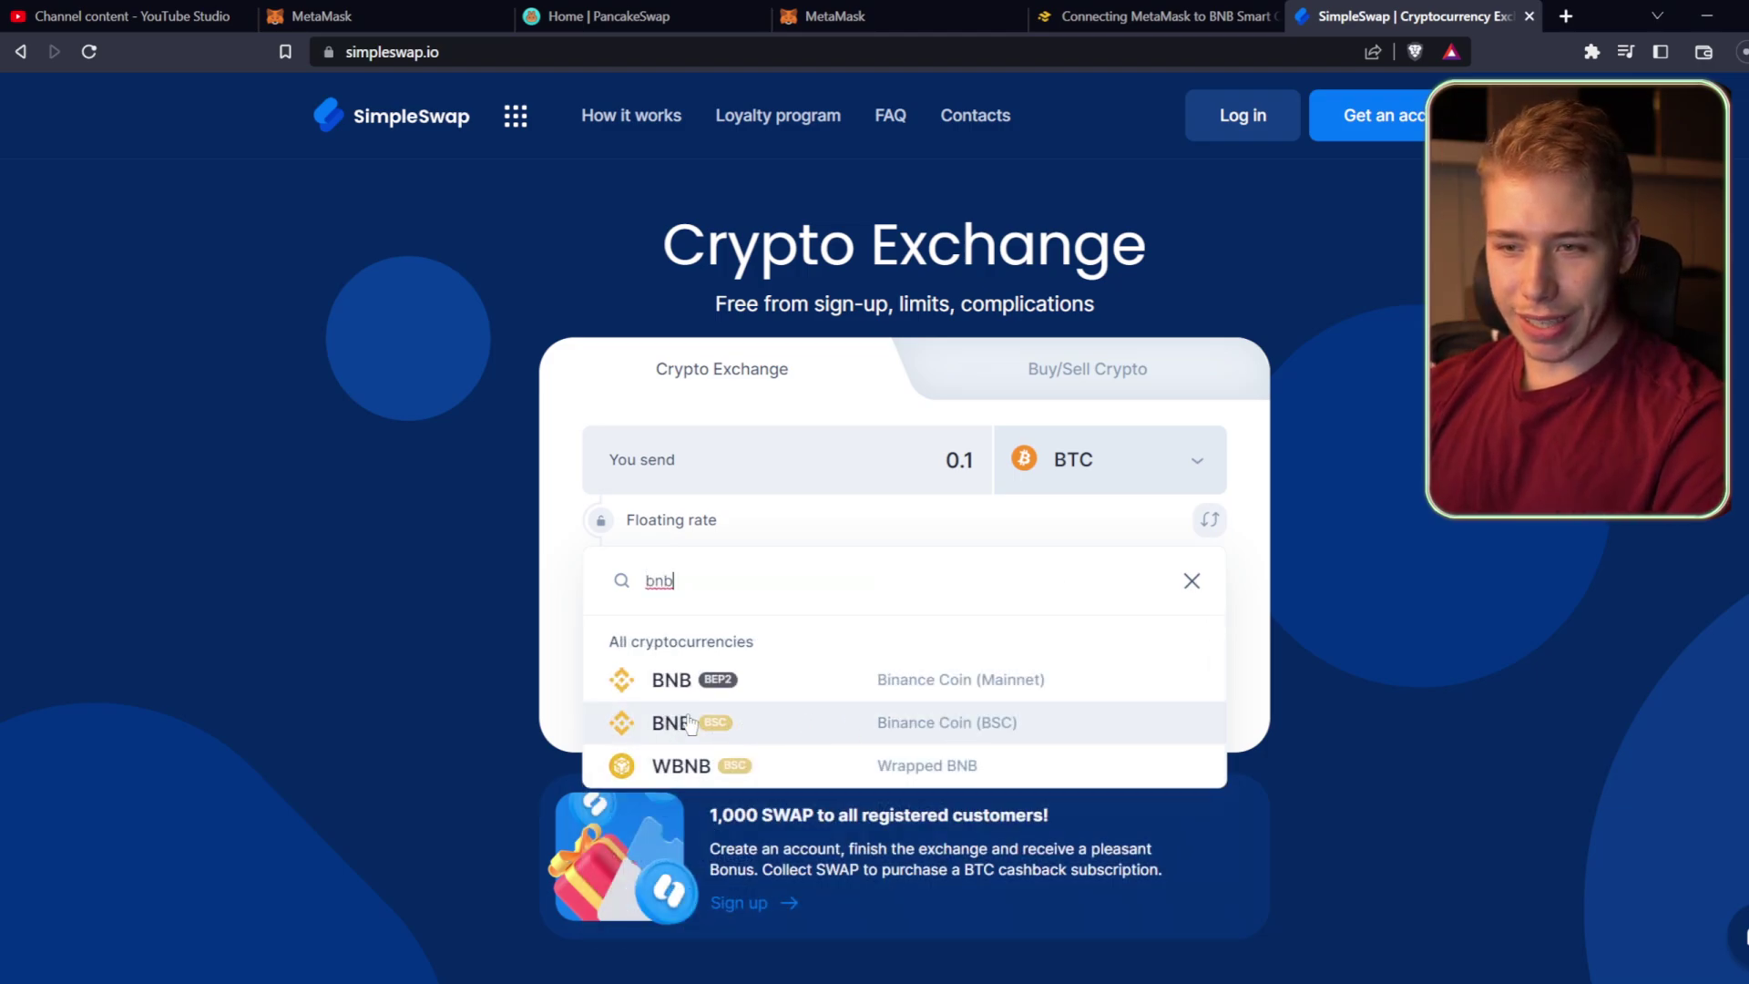
pyautogui.click(732, 736)
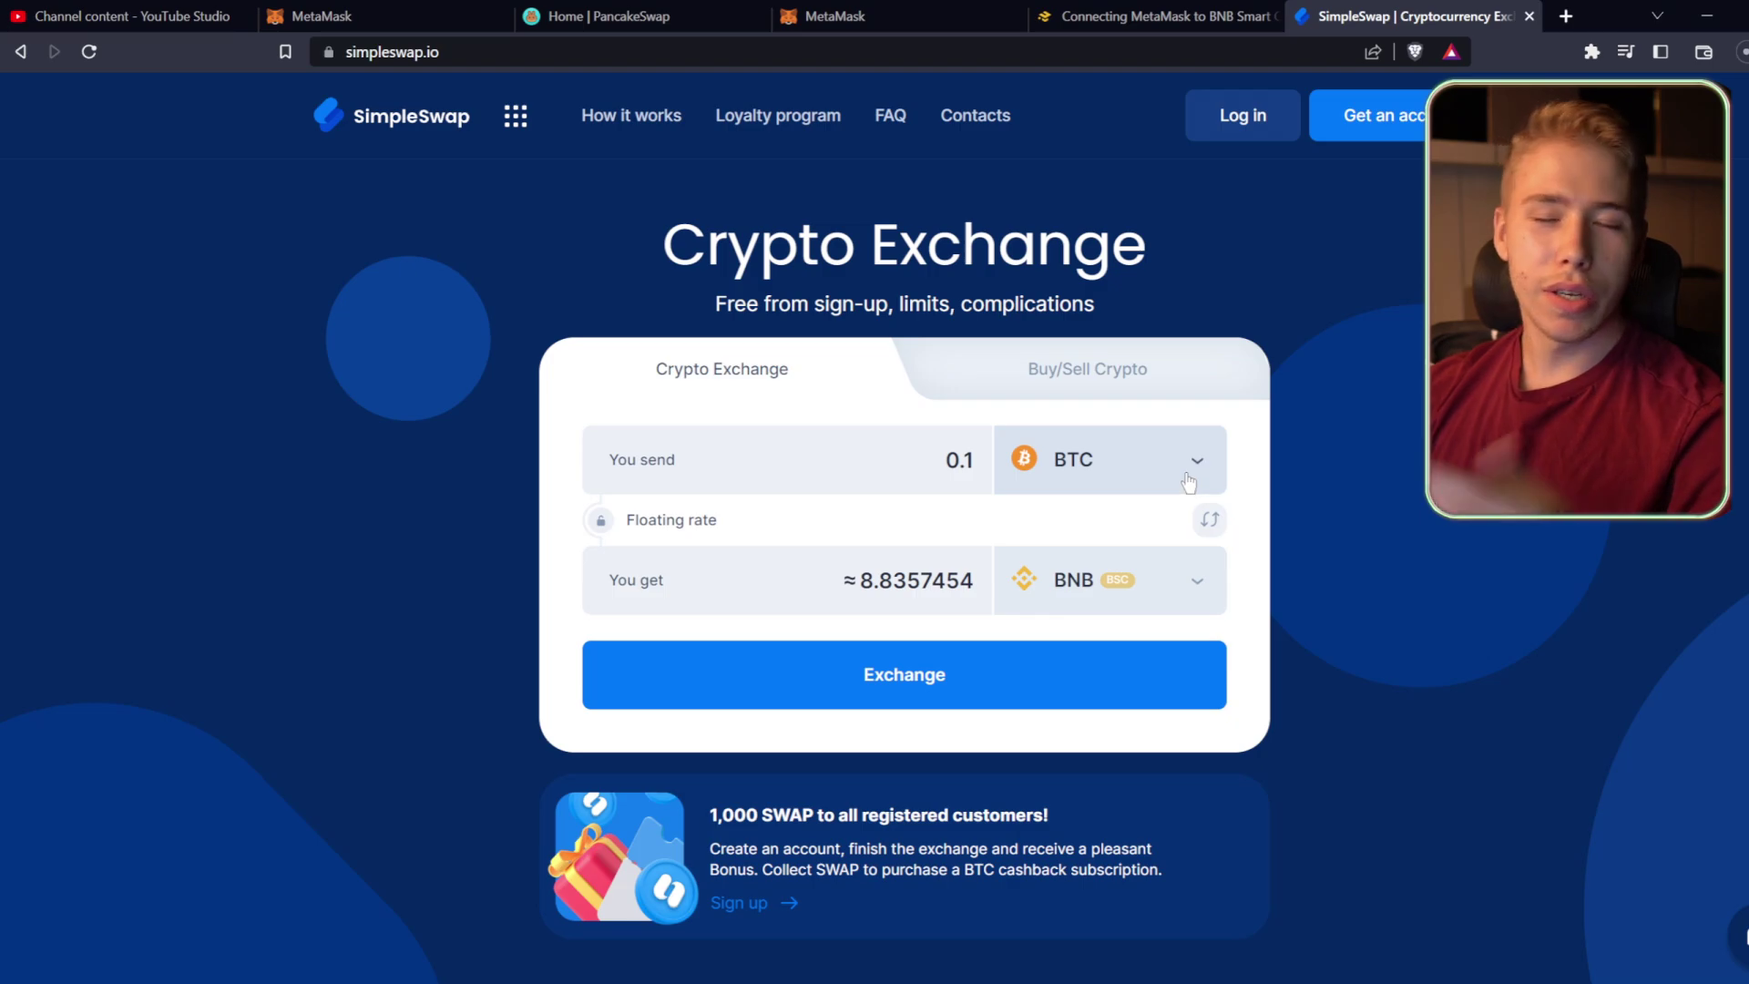
pyautogui.click(876, 699)
pyautogui.scroll(-1, 1402, 377)
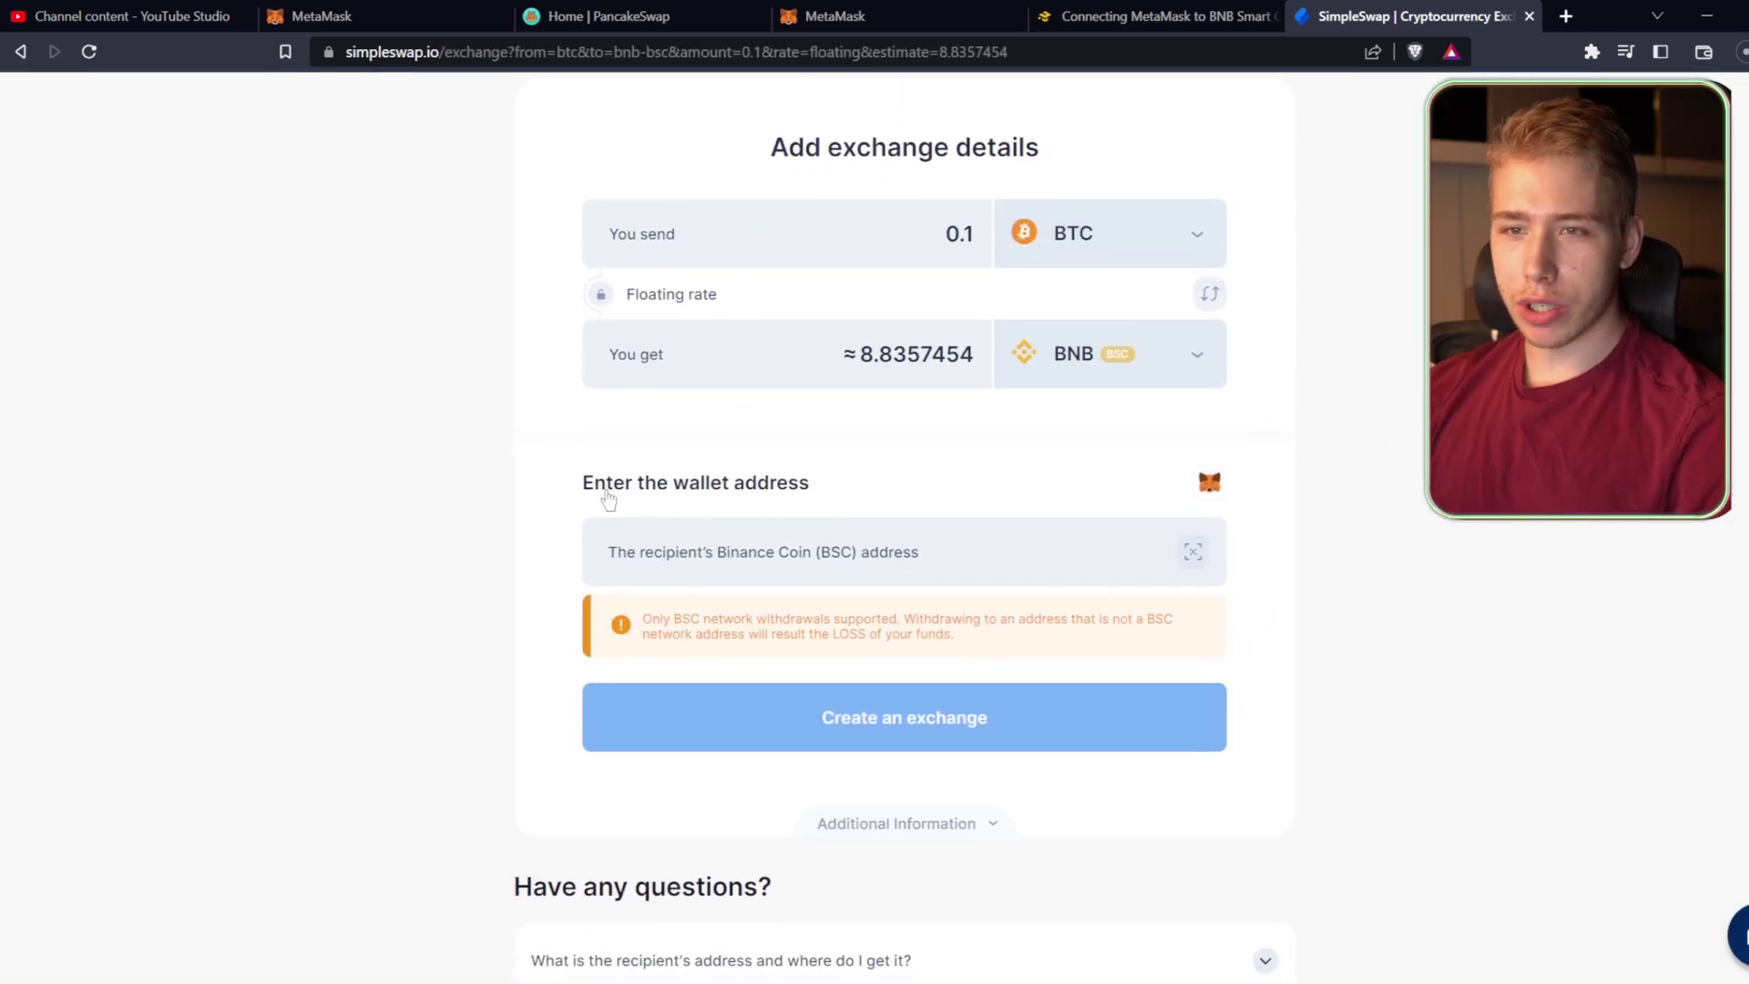
pyautogui.moveTo(606, 487); pyautogui.dragTo(791, 499)
# Copy the MetaMask wallet address and put it in SimpleSwap's recipient address field.
pyautogui.click(835, 15)
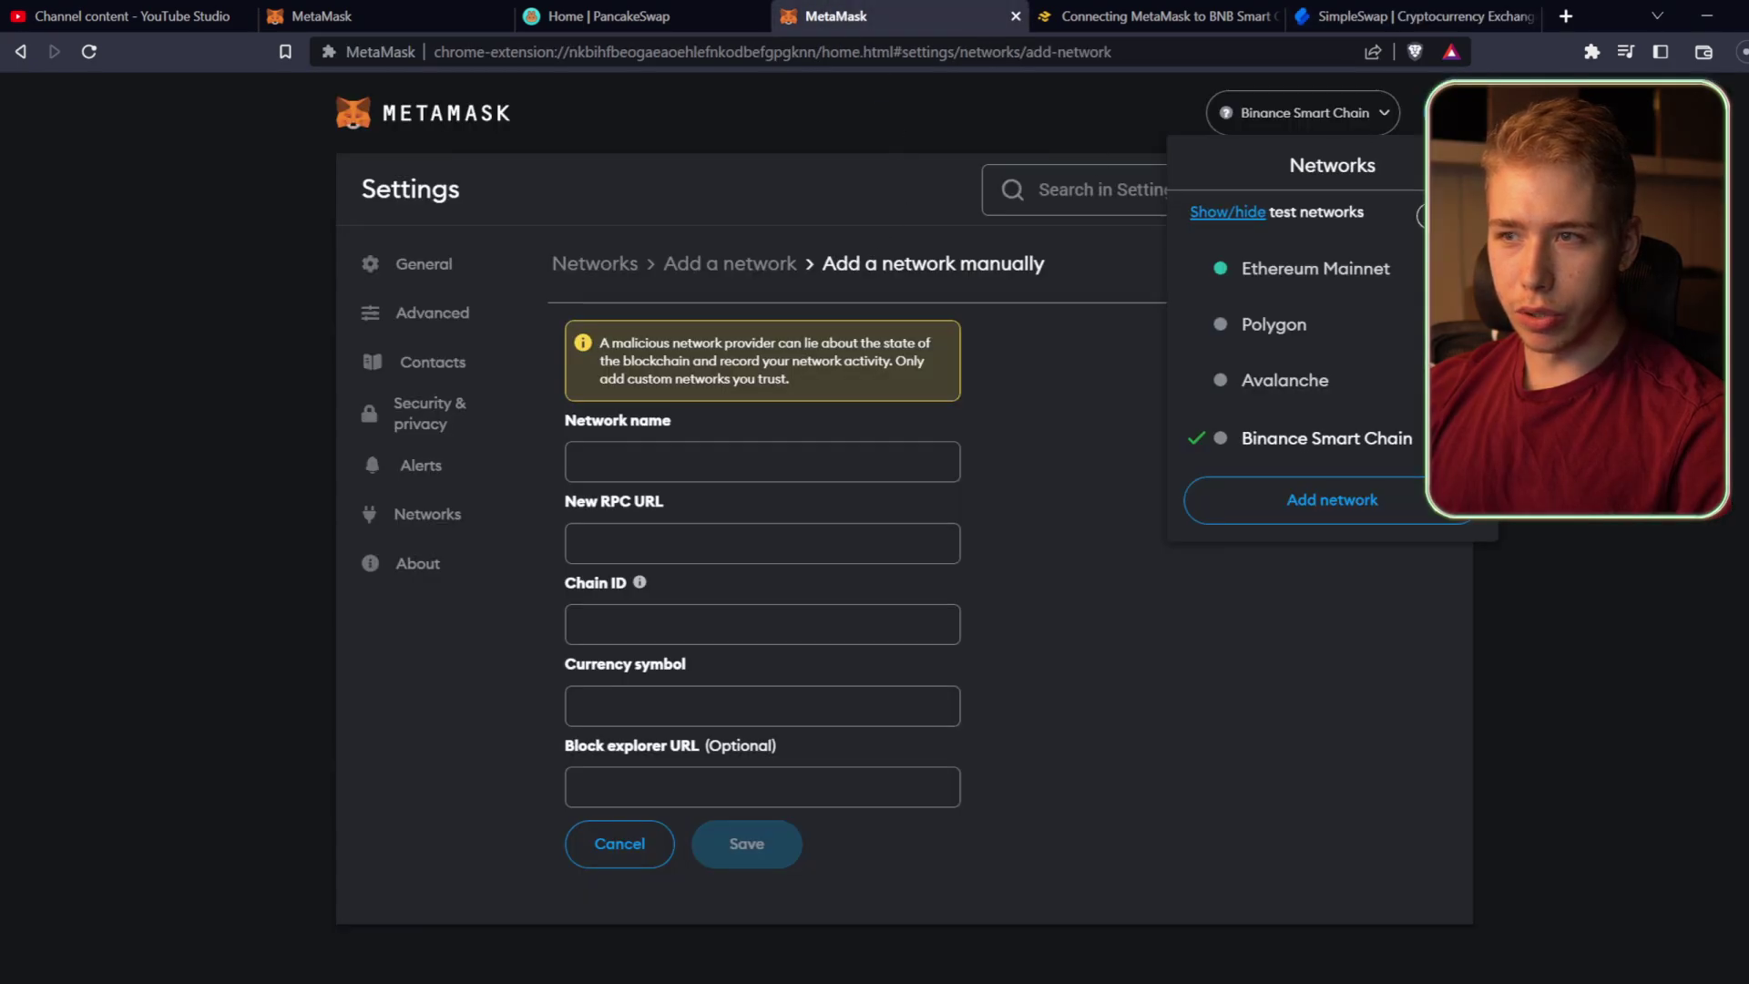
pyautogui.click(887, 132)
pyautogui.click(1448, 188)
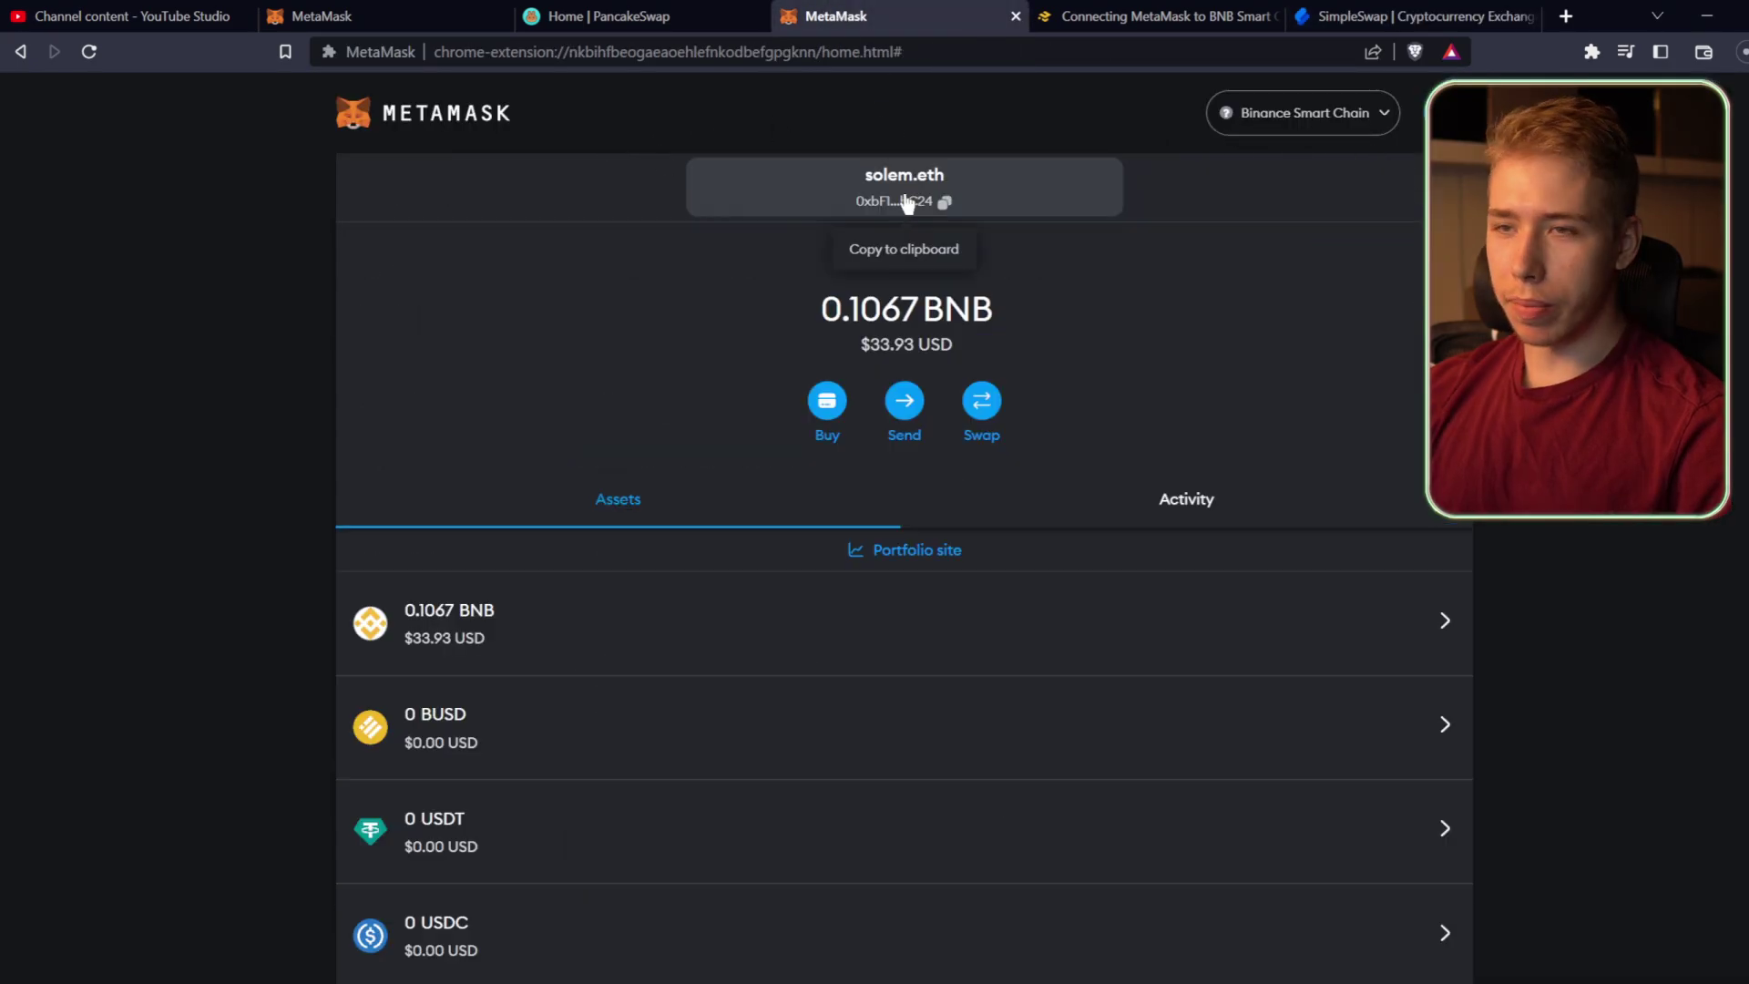
pyautogui.click(1329, 16)
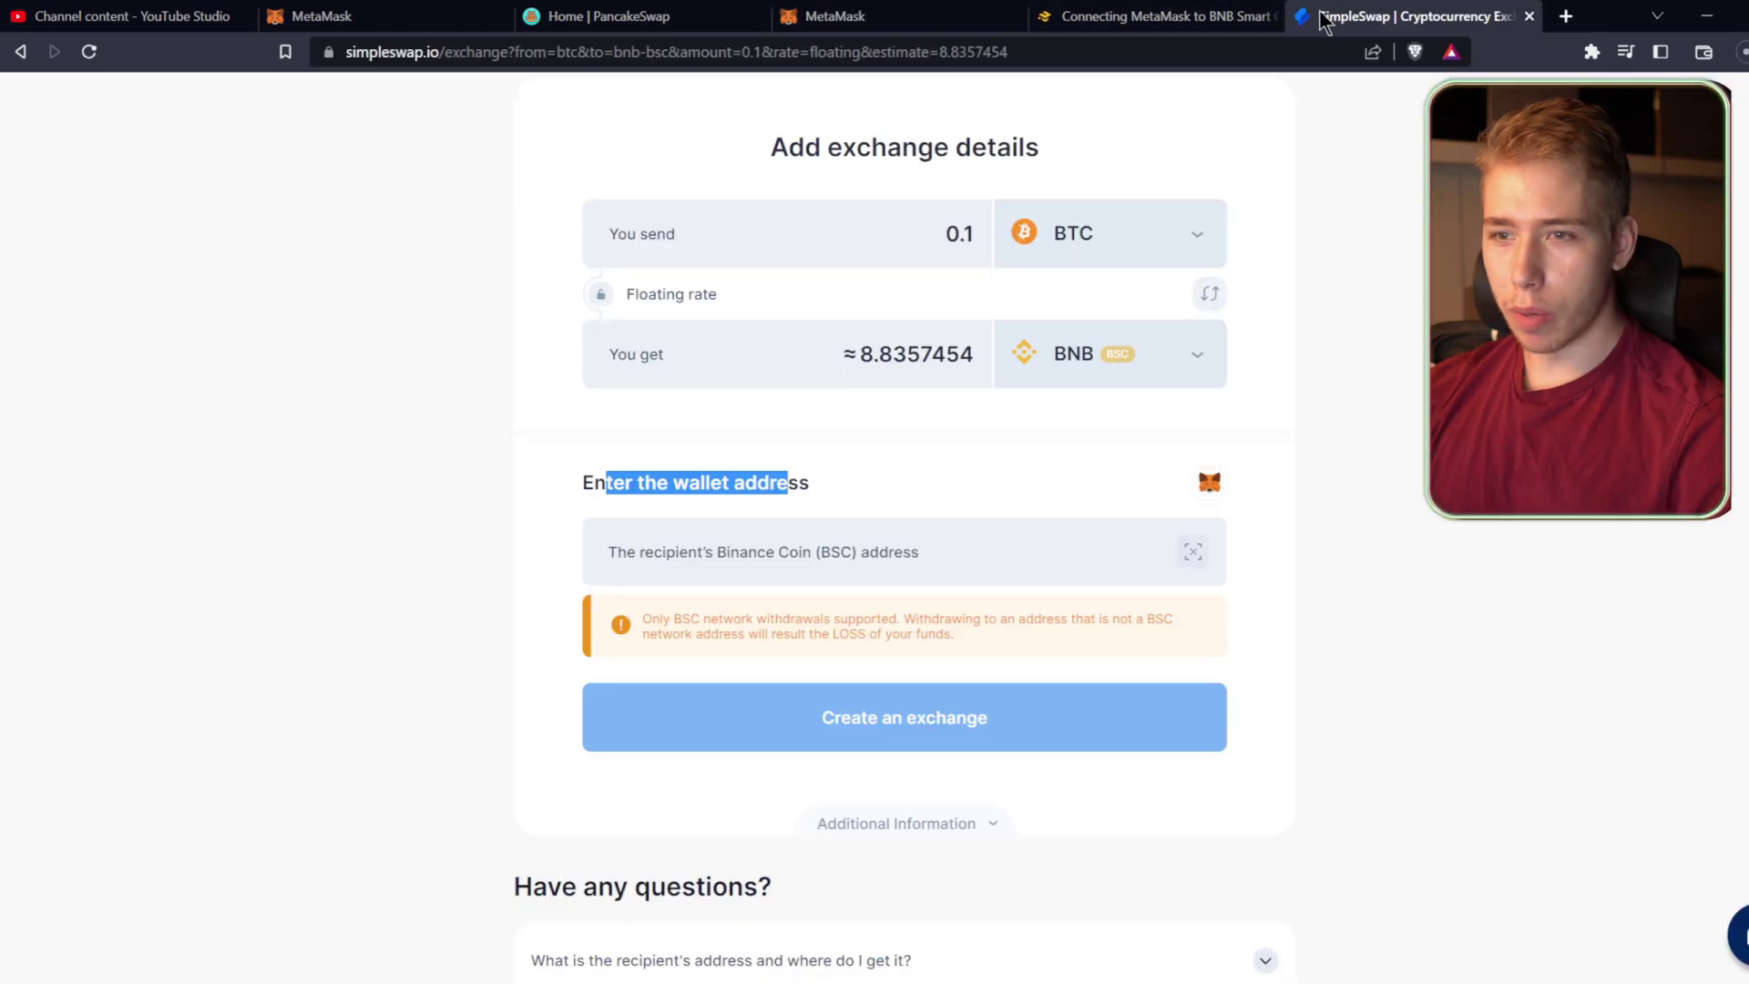
pyautogui.click(877, 582)
pyautogui.click(708, 557)
pyautogui.click(1487, 637)
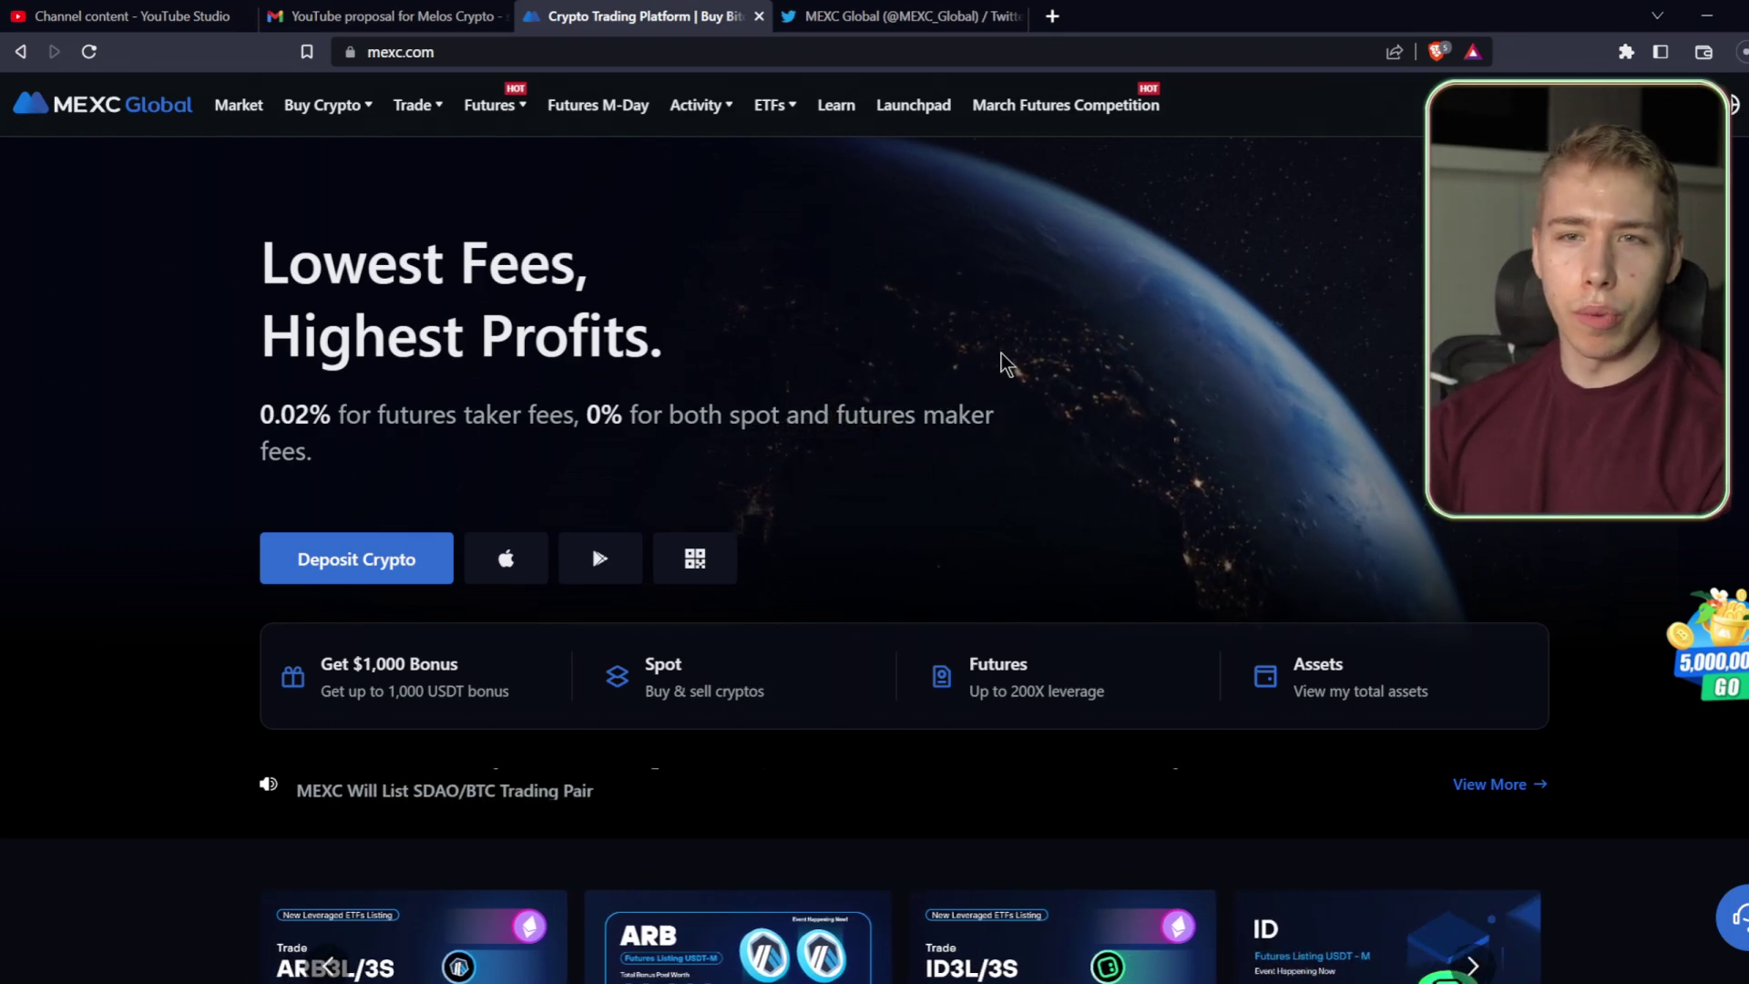
# Open MEXC's BTC/USDT spot trading page from the Trade menu.
pyautogui.moveTo(424, 146)
pyautogui.moveTo(417, 107)
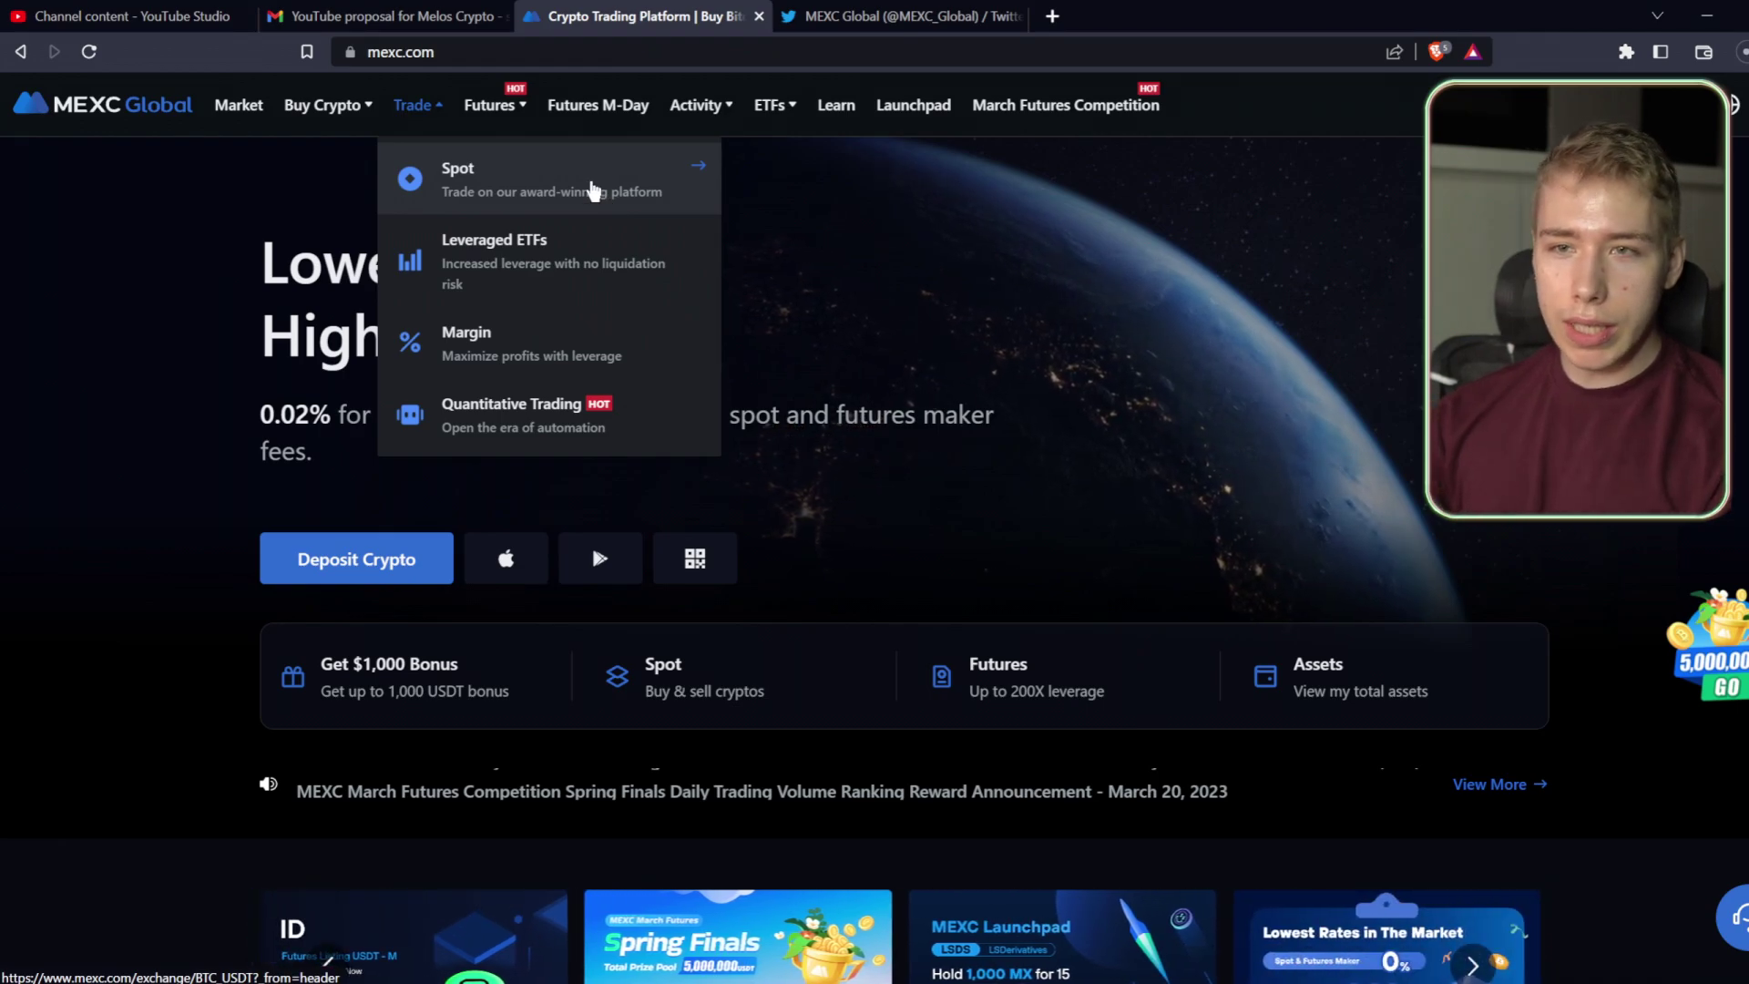
pyautogui.click(594, 189)
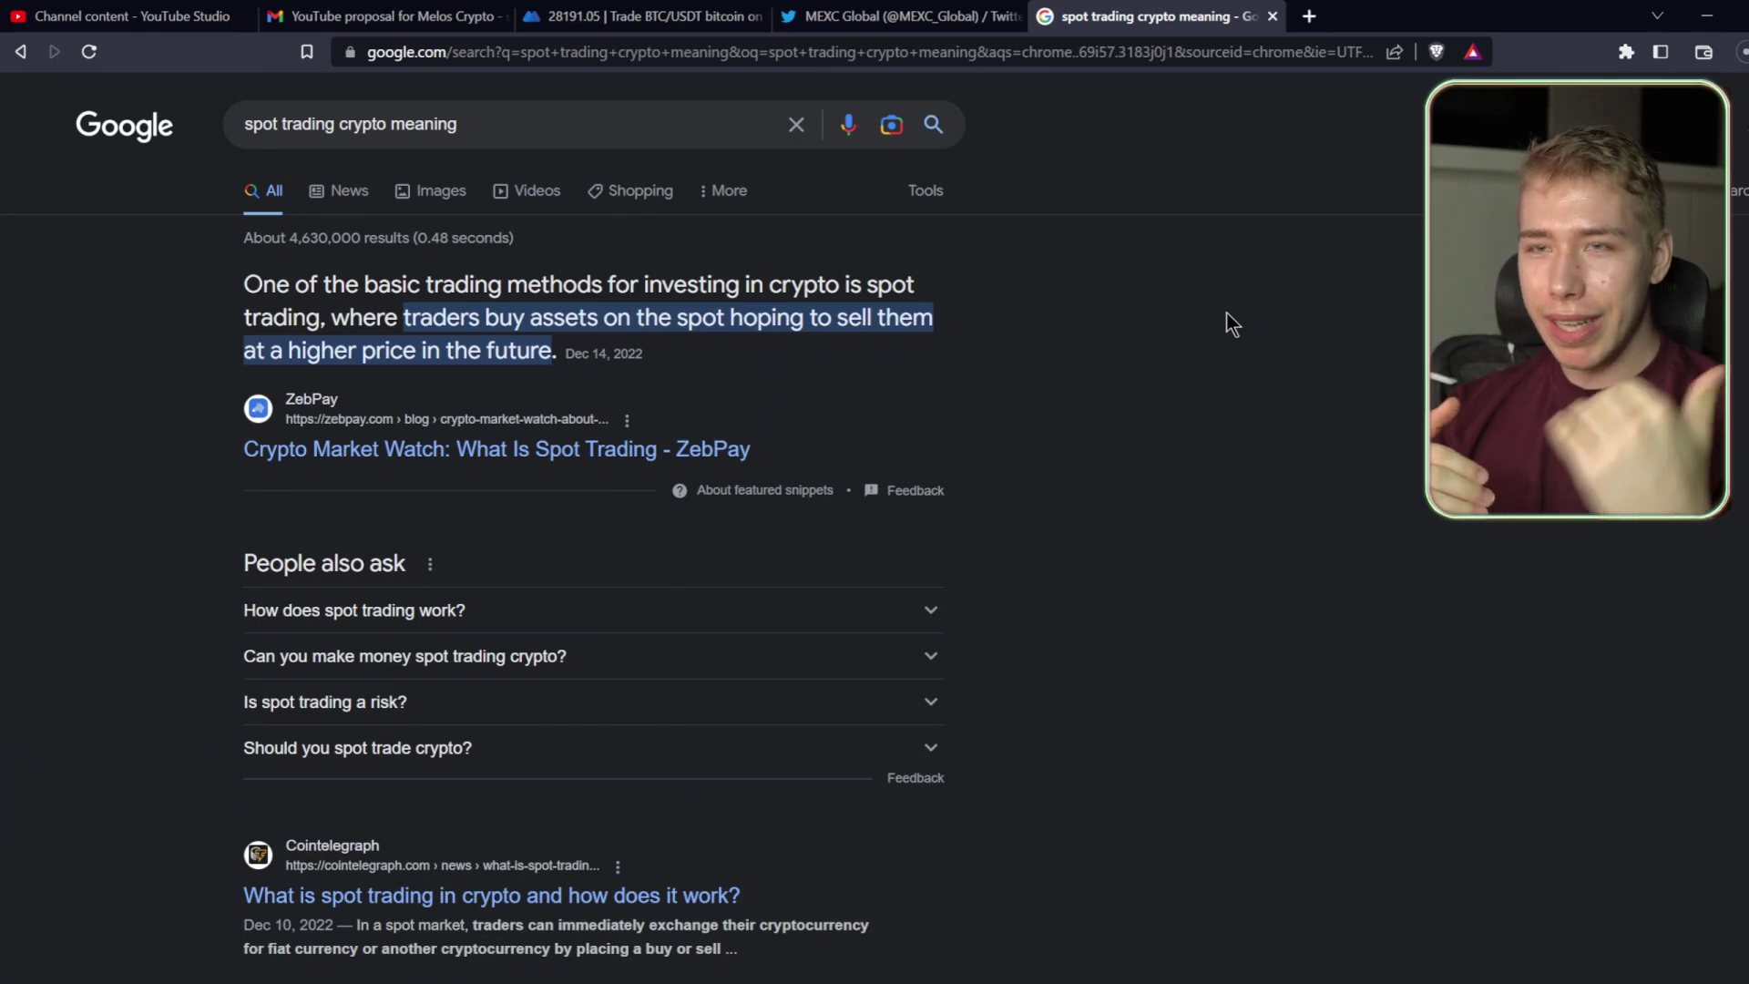
# Close the spot-trading search tab with Ctrl+W, returning to MEXC's BTC/USDT page.
pyautogui.hotkey('ctrl', 'w')
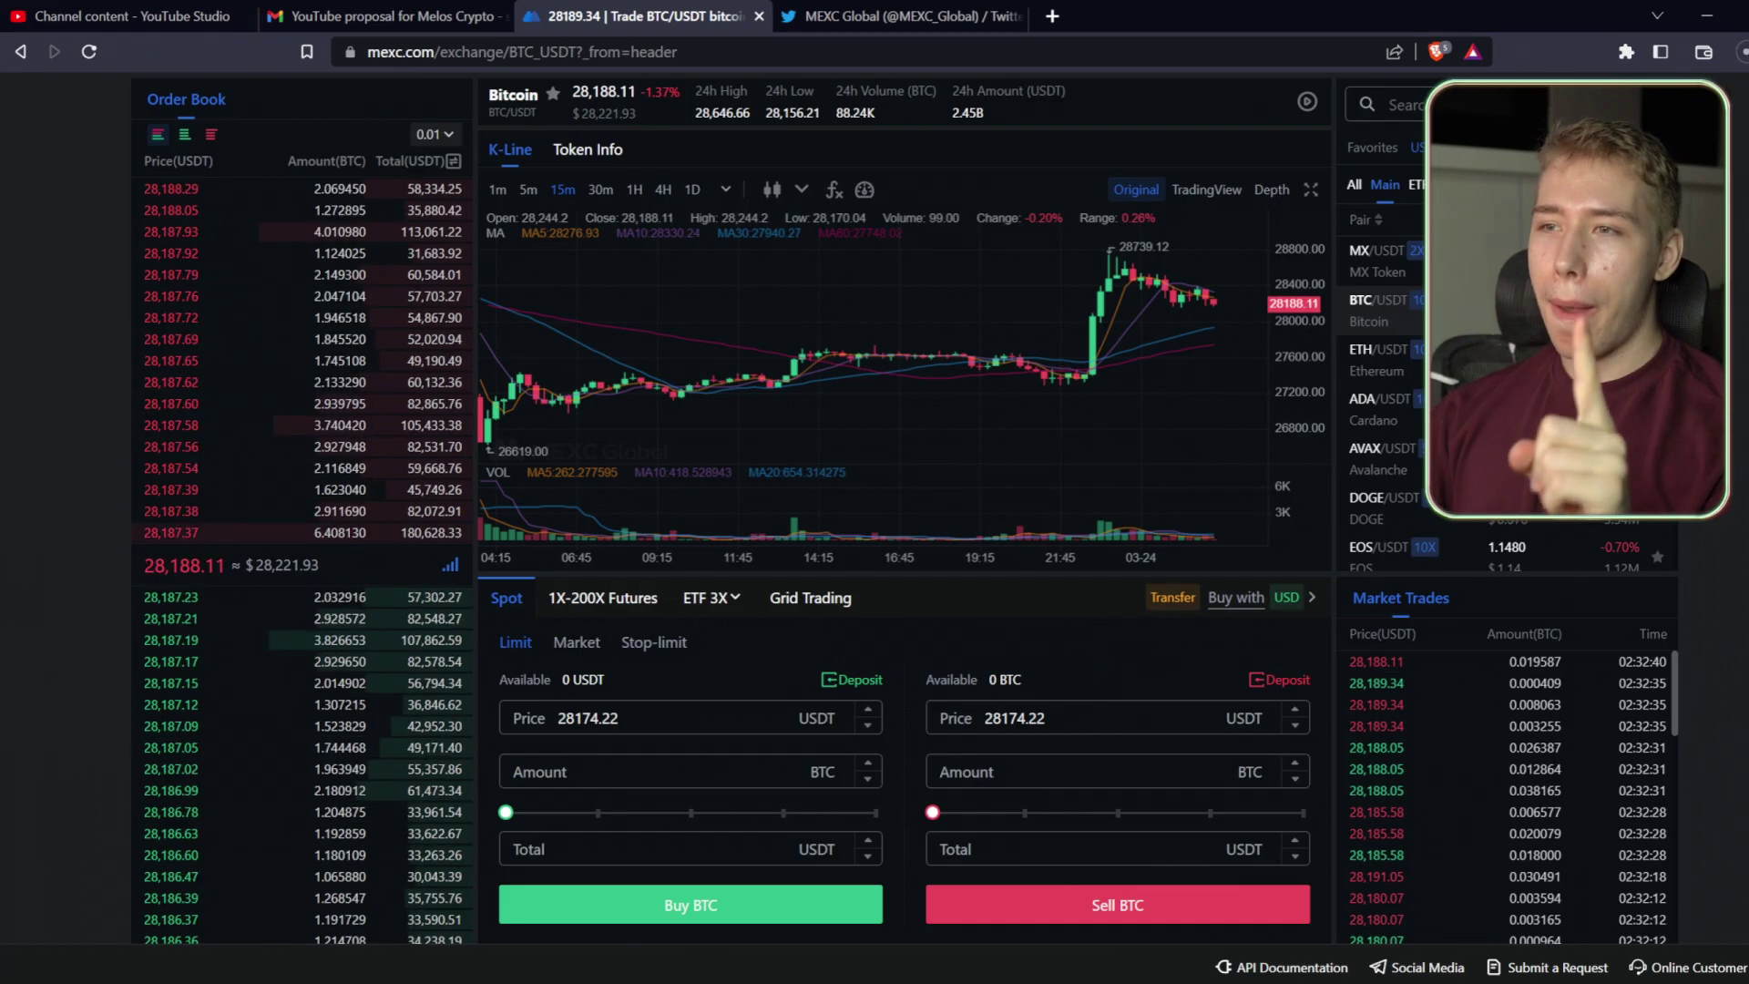
# Switch the MEXC trading pair to SHIB/DOGE.
pyautogui.scroll(2, 729, 510)
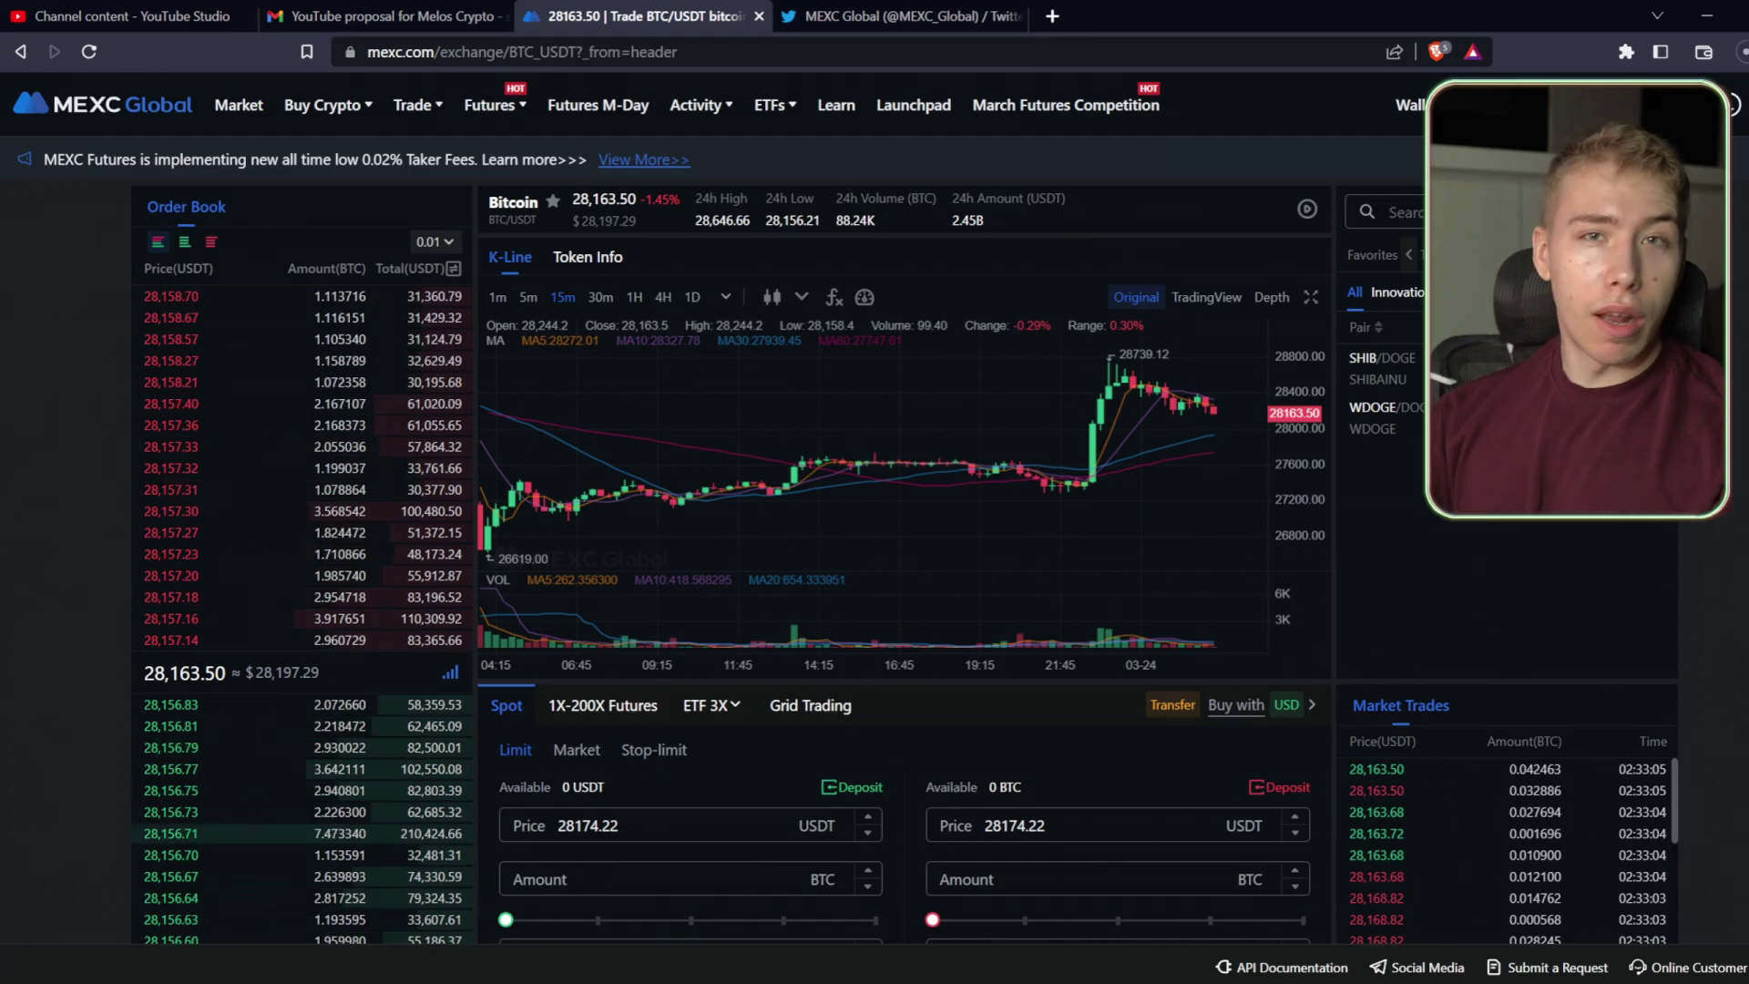
pyautogui.click(1418, 369)
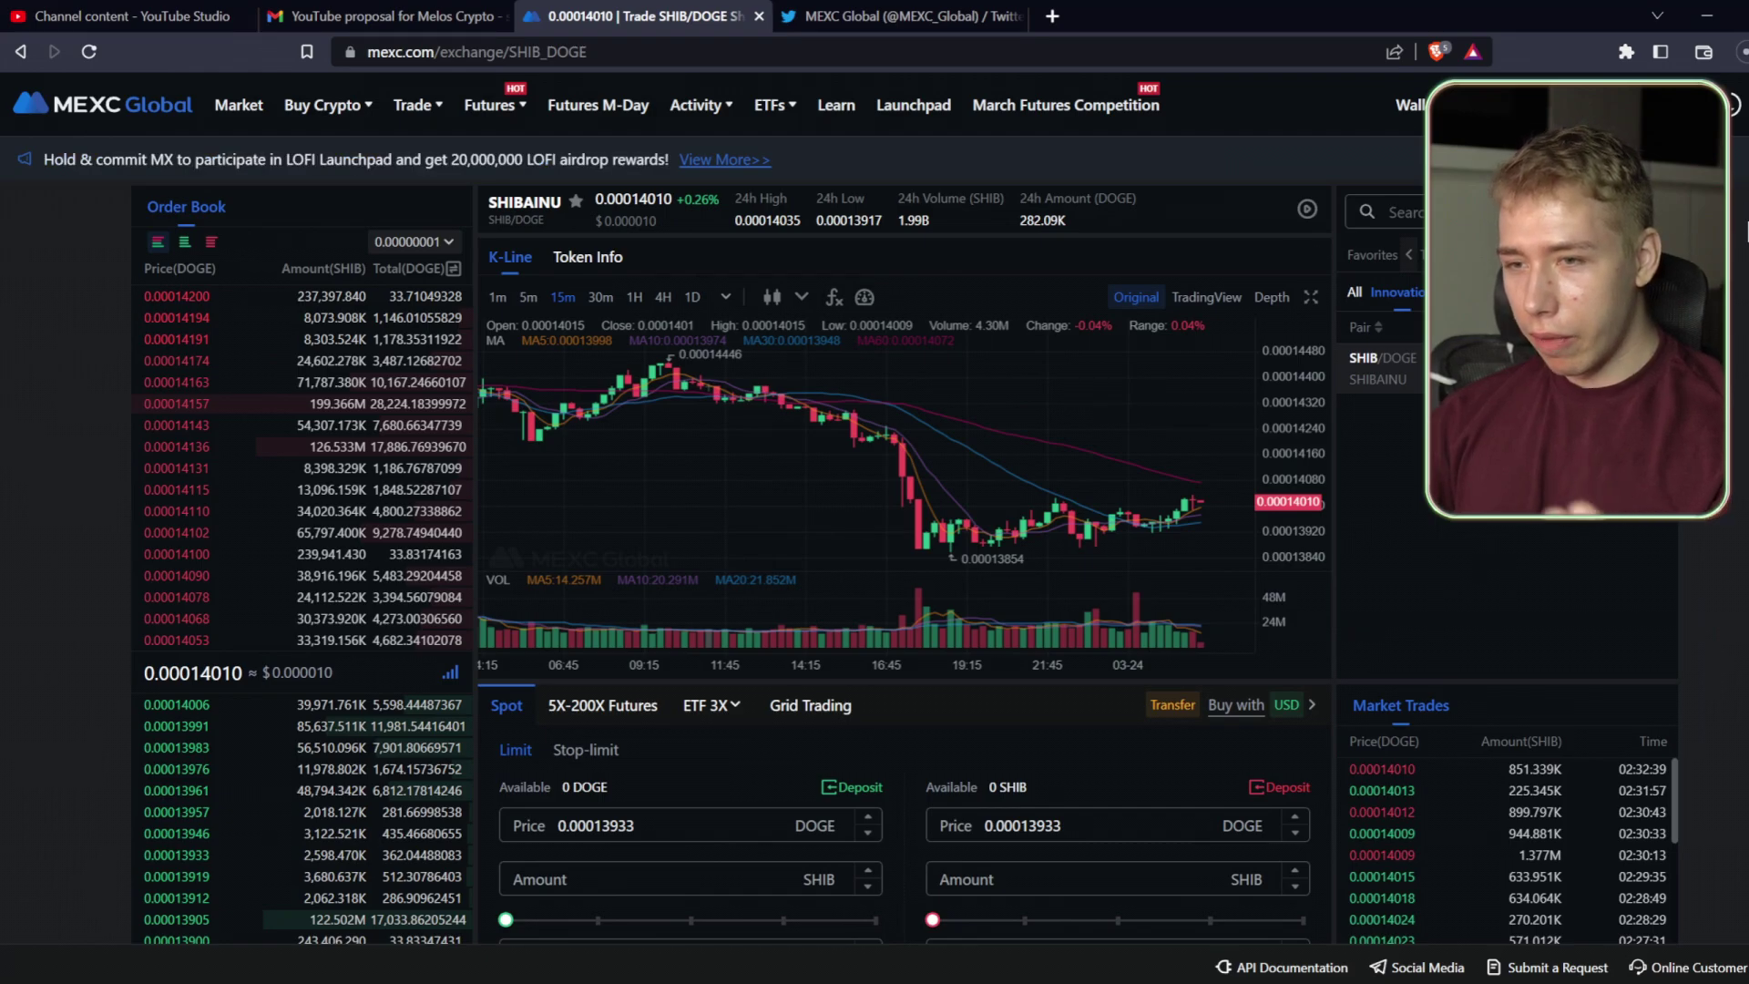
pyautogui.scroll(-1, 1746, 228)
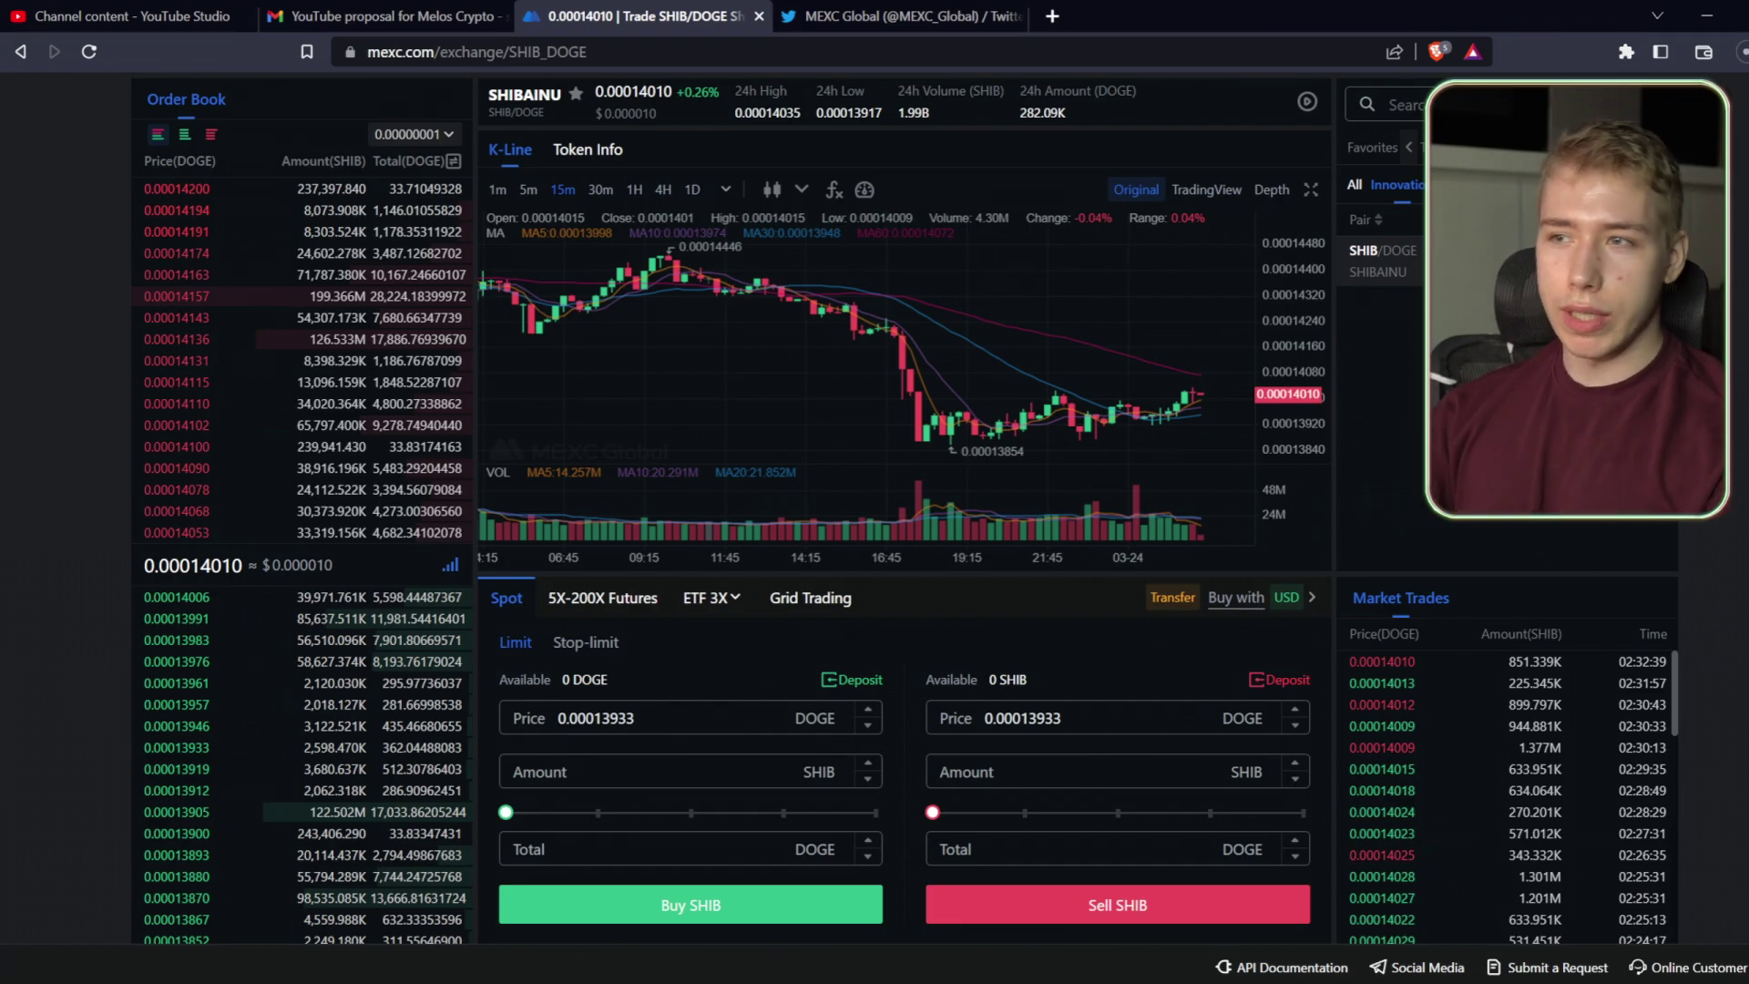
# Switch the trading pair to IQ/EOS and scroll through its trading page.
pyautogui.click(1411, 260)
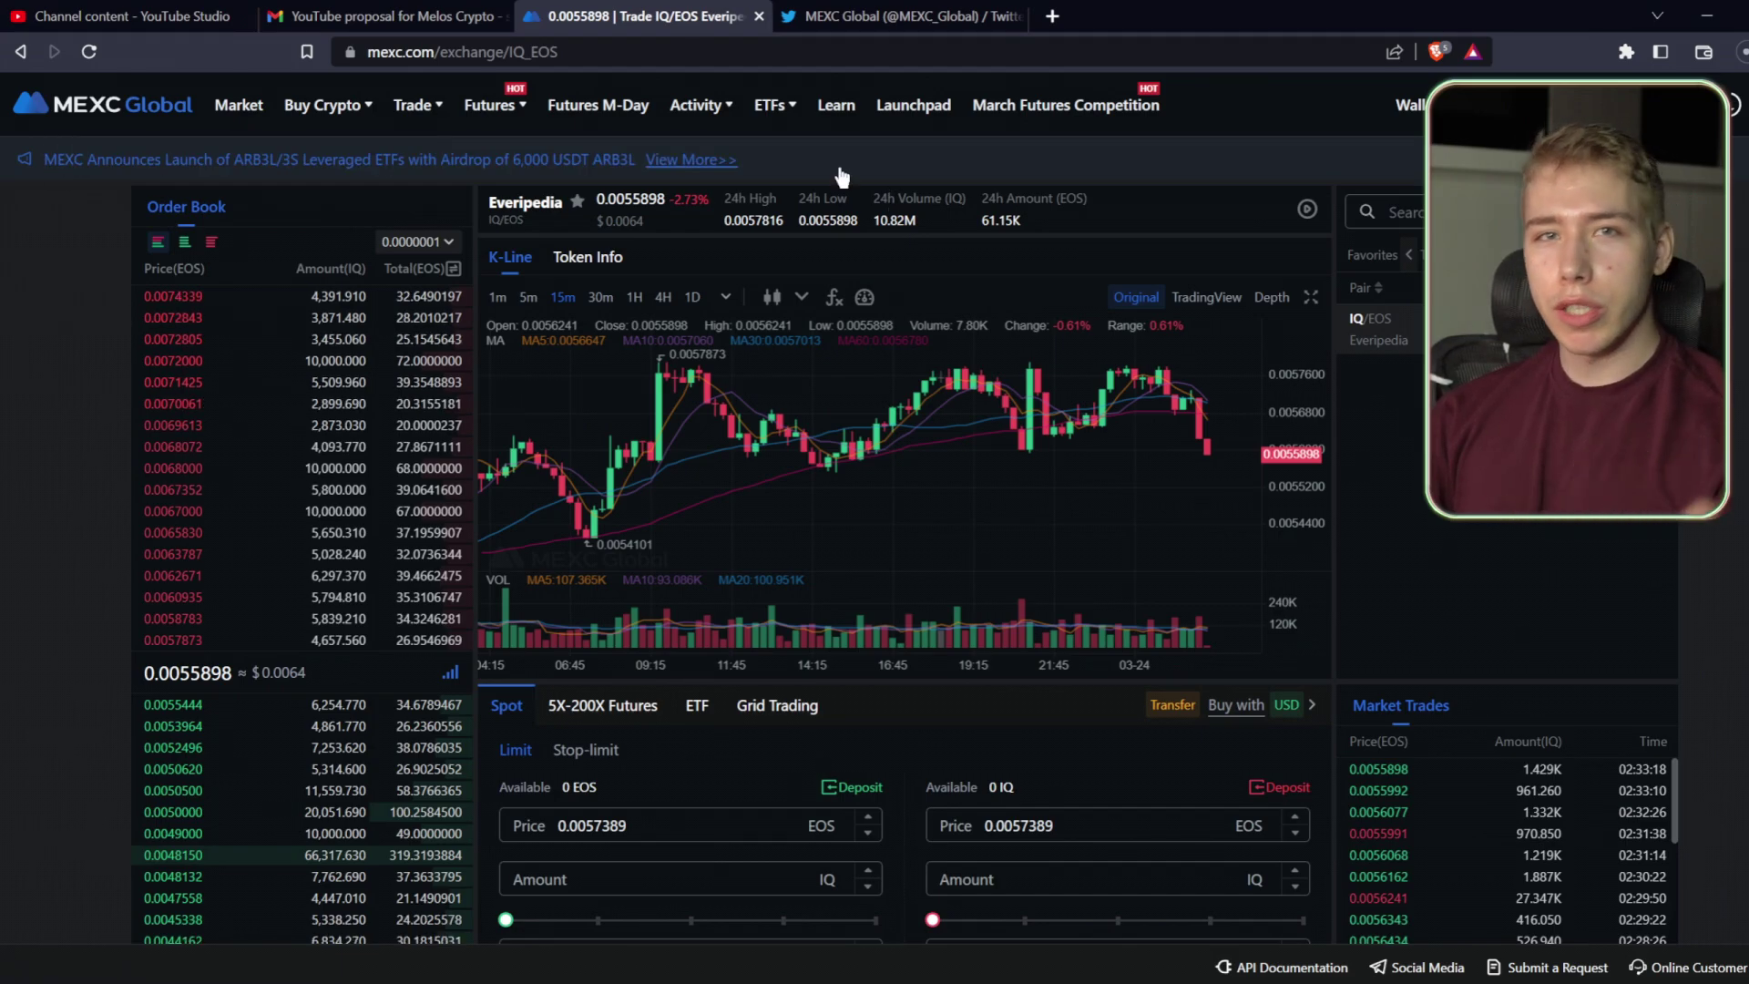
pyautogui.moveTo(515, 125)
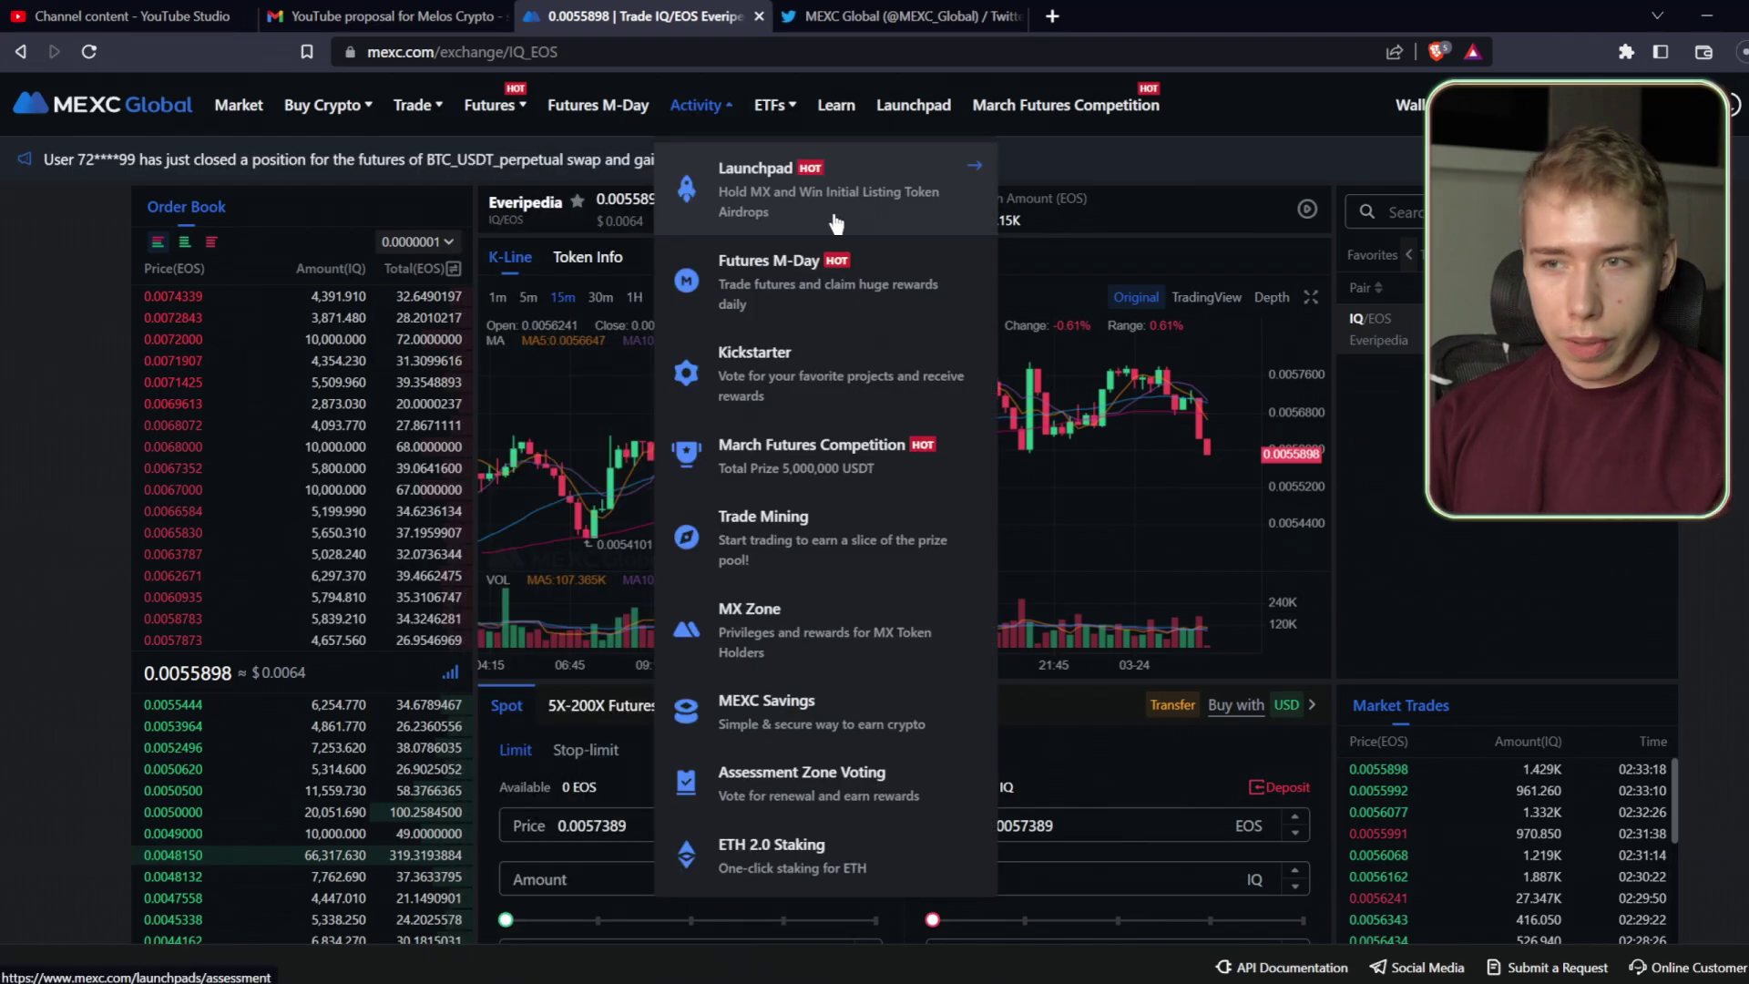
pyautogui.moveTo(772, 107)
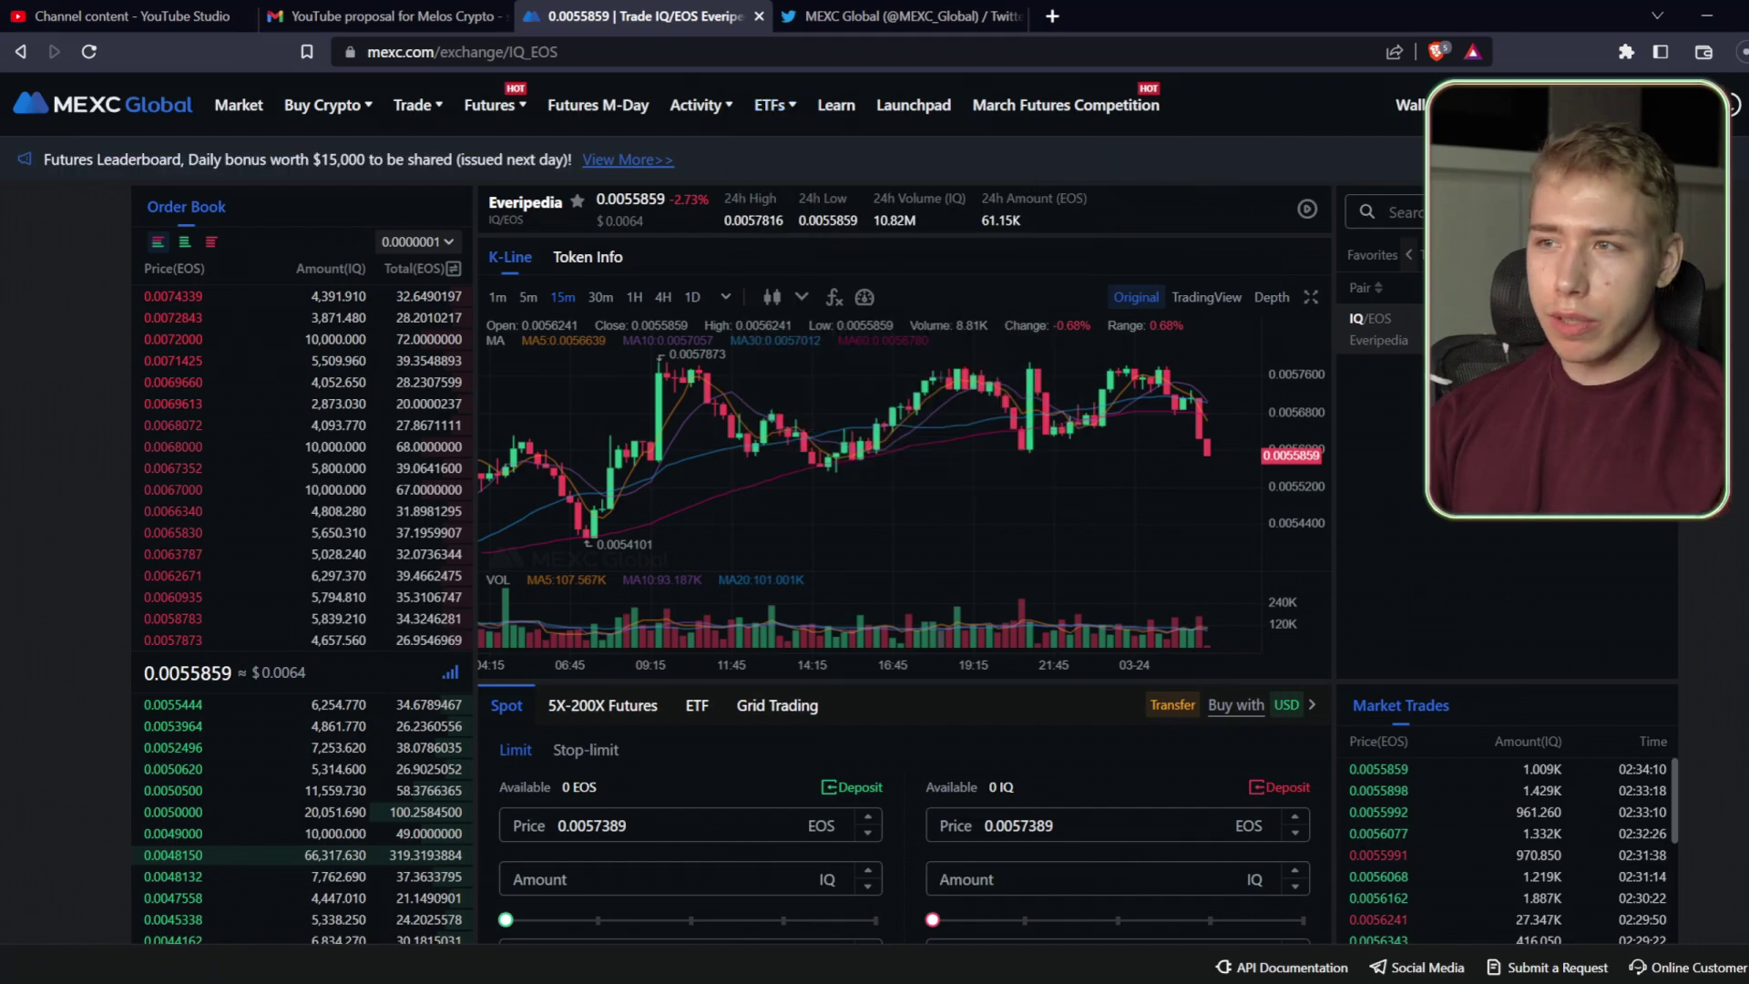
pyautogui.scroll(-1, 1734, 273)
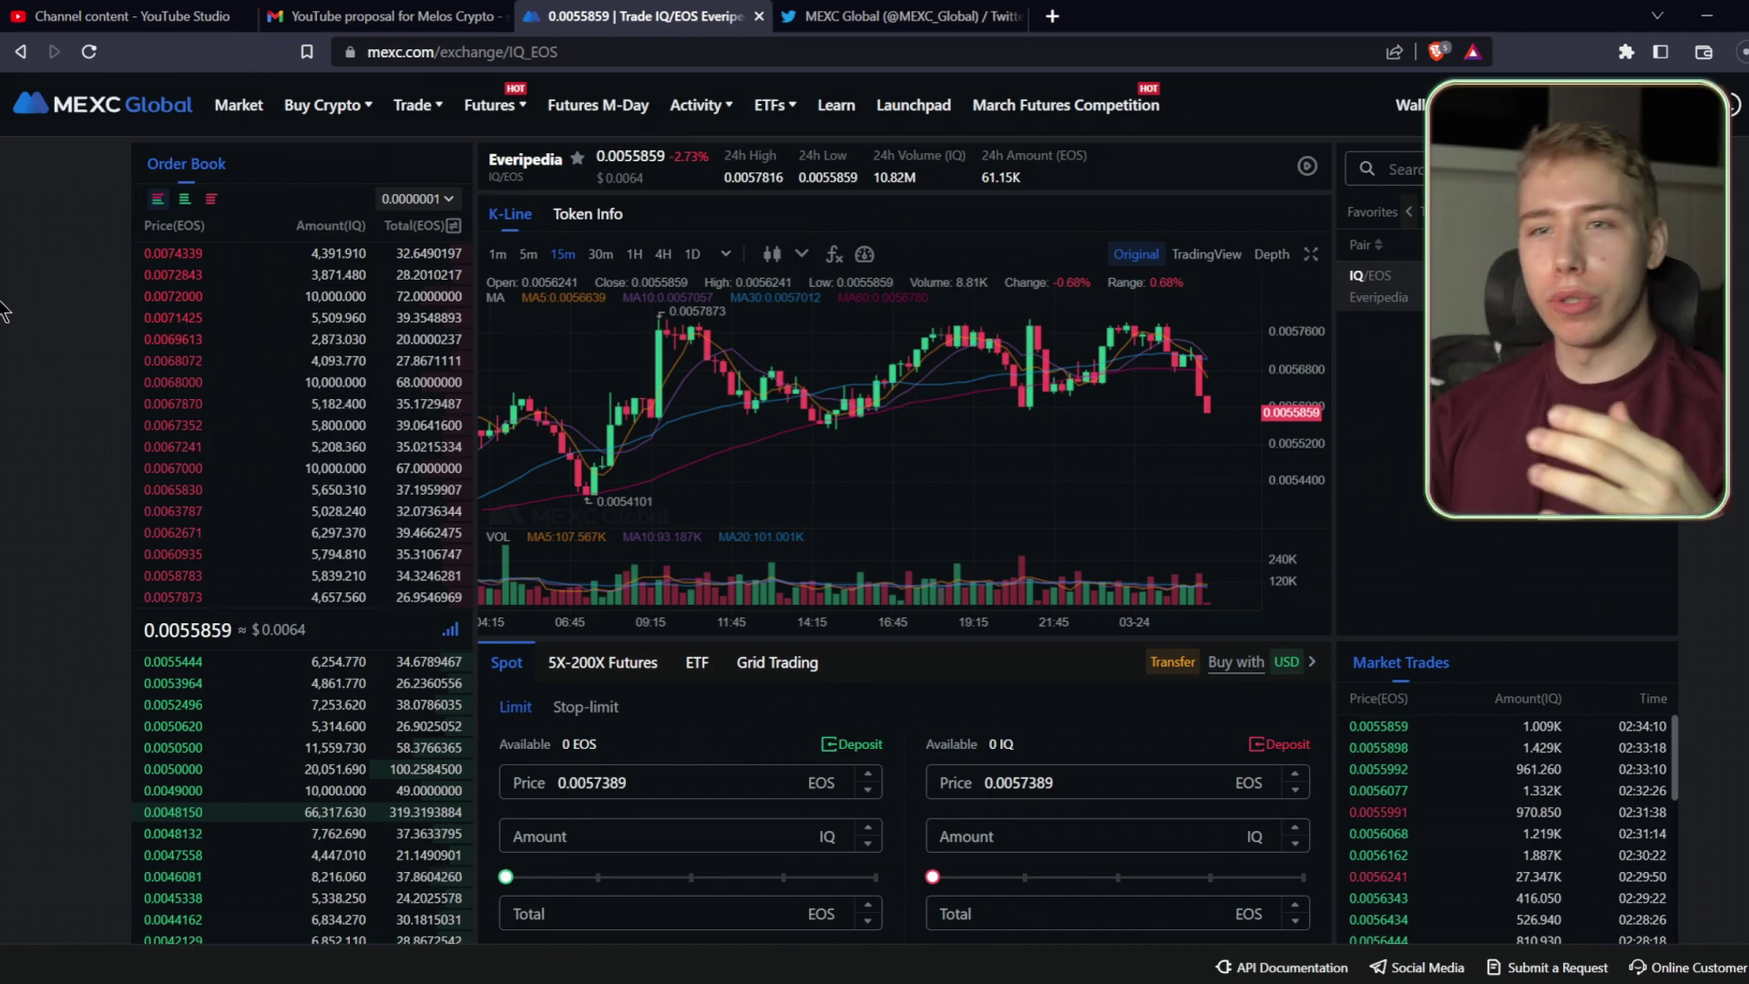
pyautogui.scroll(-2, 4, 315)
pyautogui.scroll(1, 5, 323)
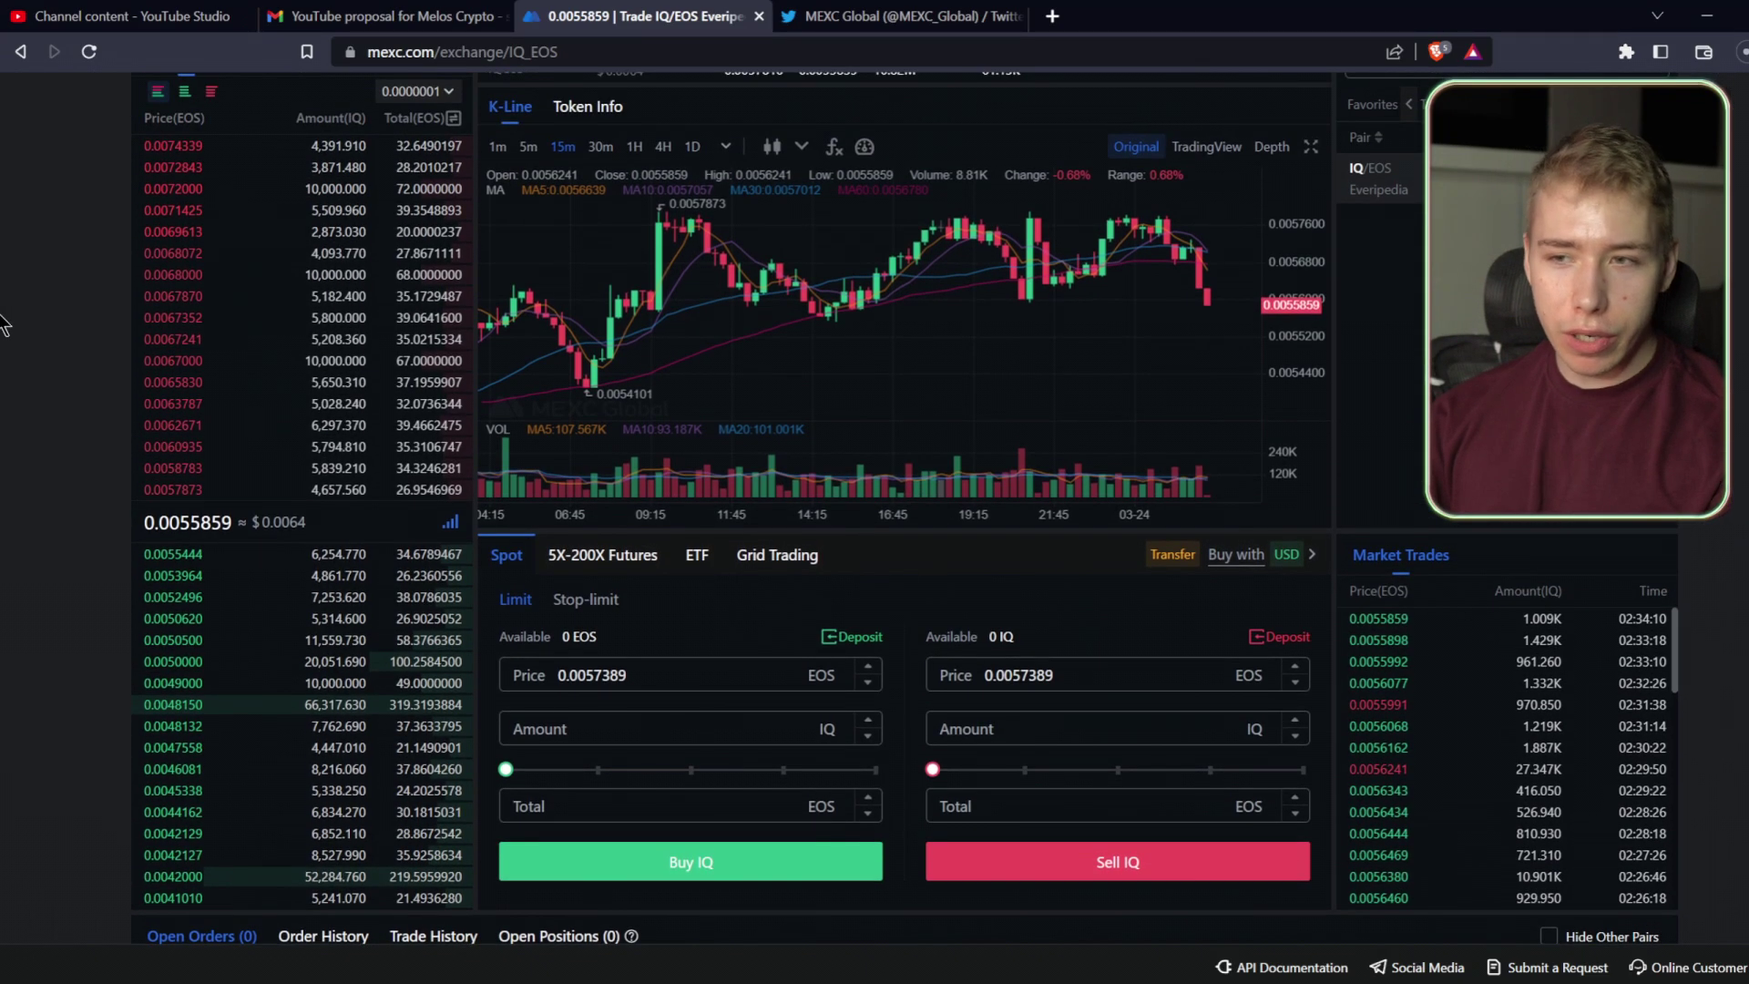
pyautogui.scroll(-1, 5, 319)
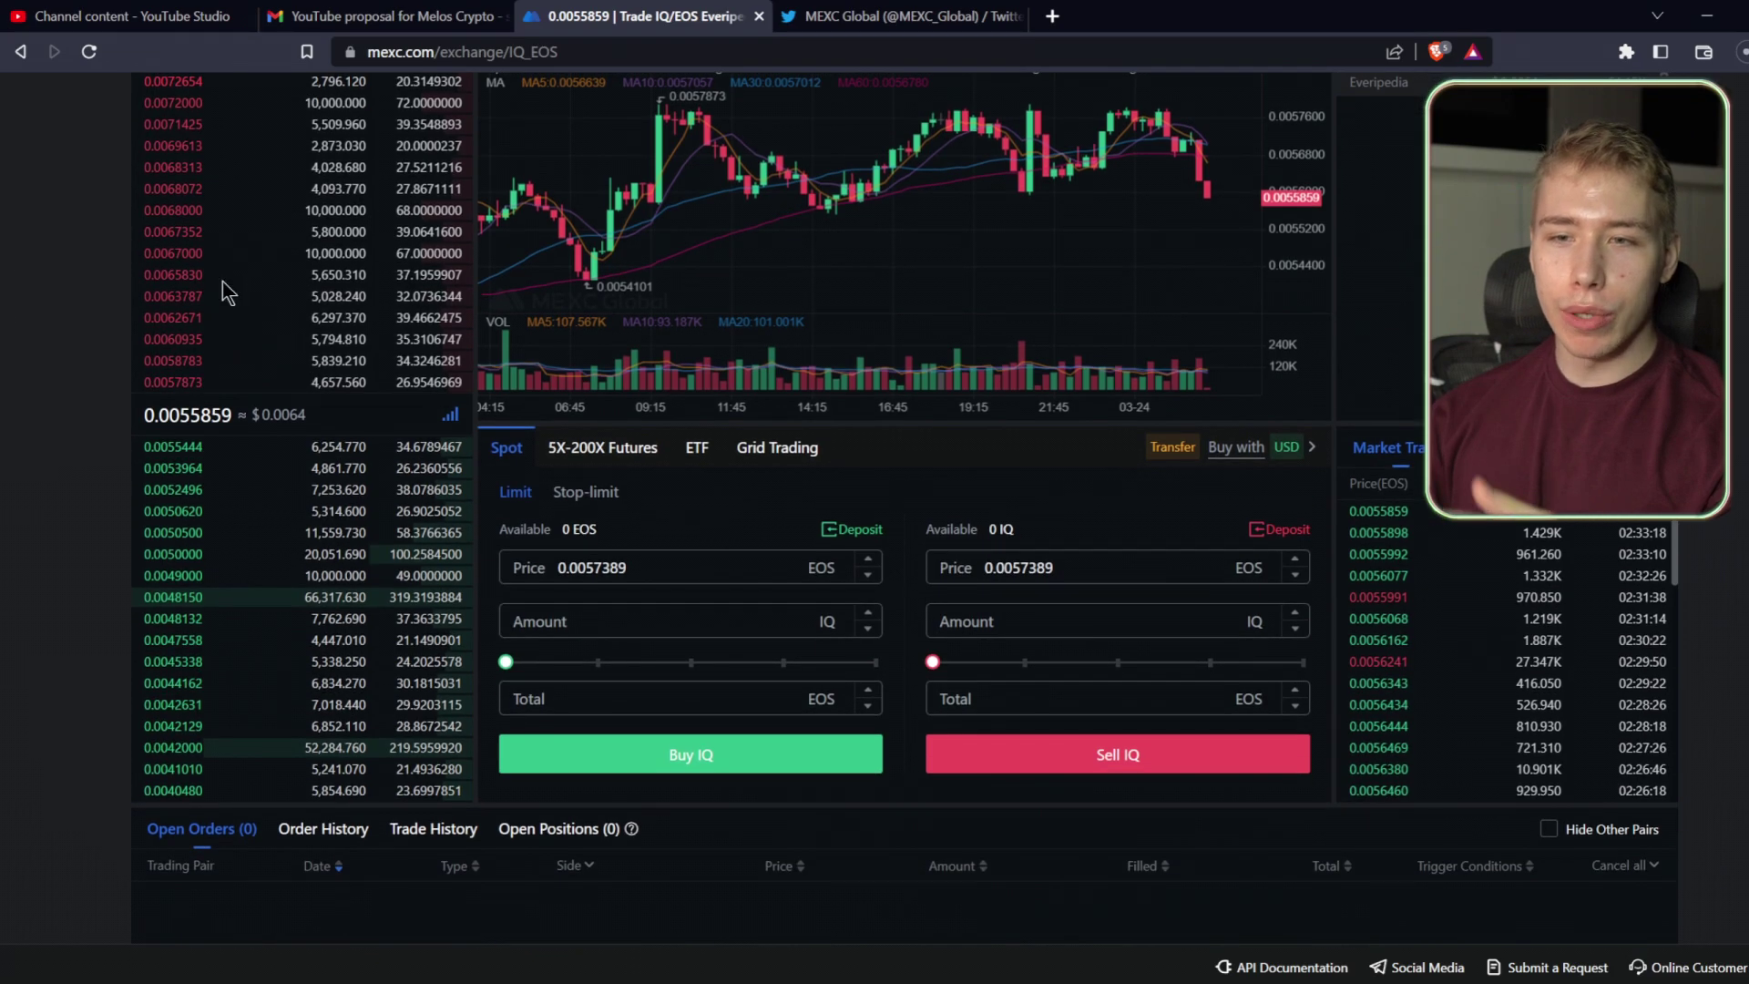
pyautogui.scroll(3, 653, 675)
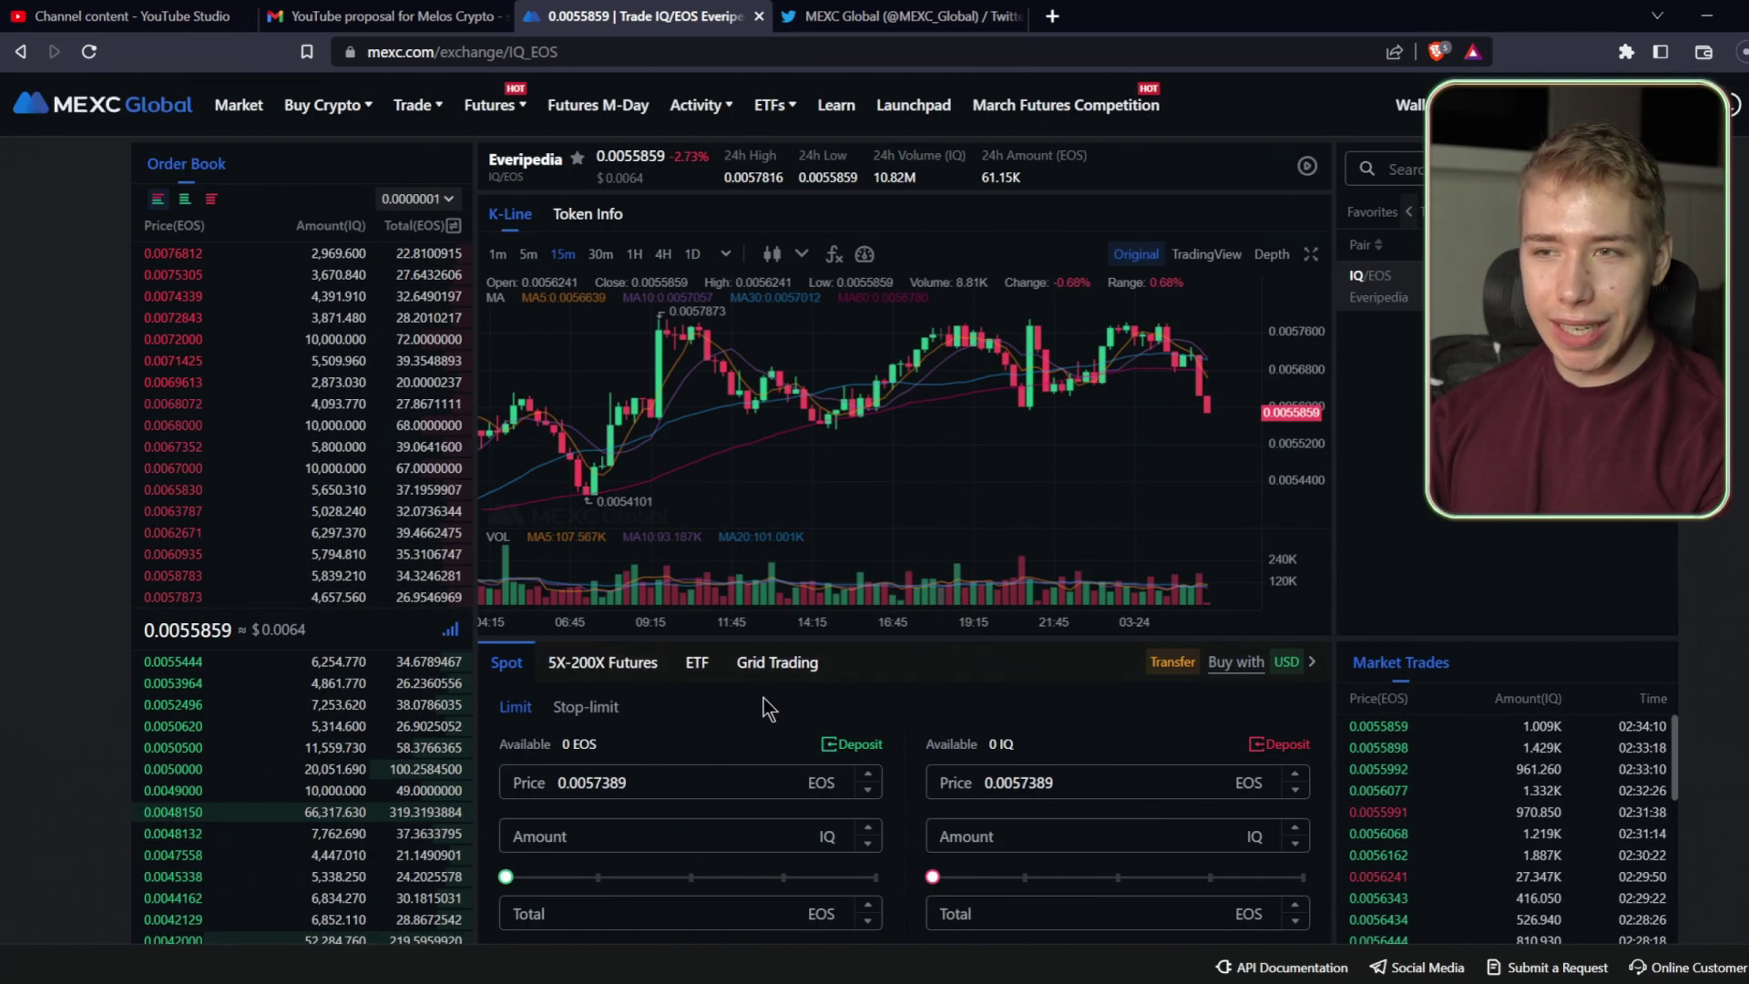
pyautogui.scroll(-1, 769, 707)
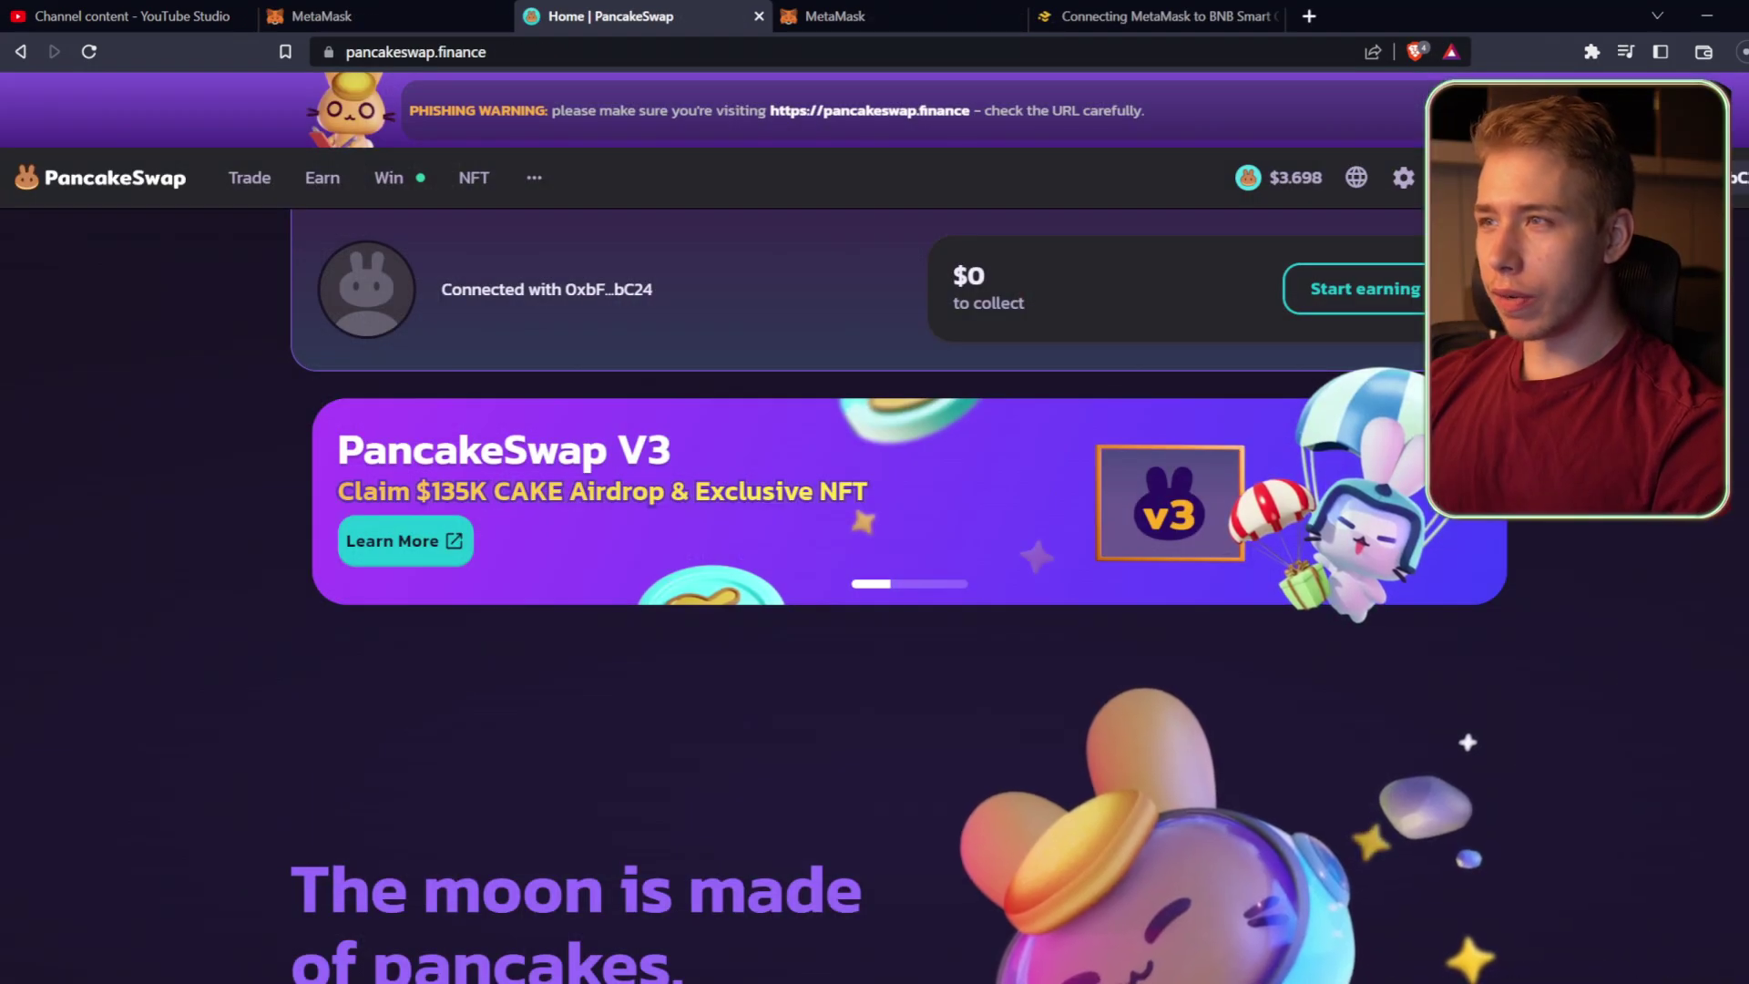
# Pin MetaMask to the toolbar and check the wallet's 0.1067 BNB balance.
pyautogui.moveTo(1734, 185)
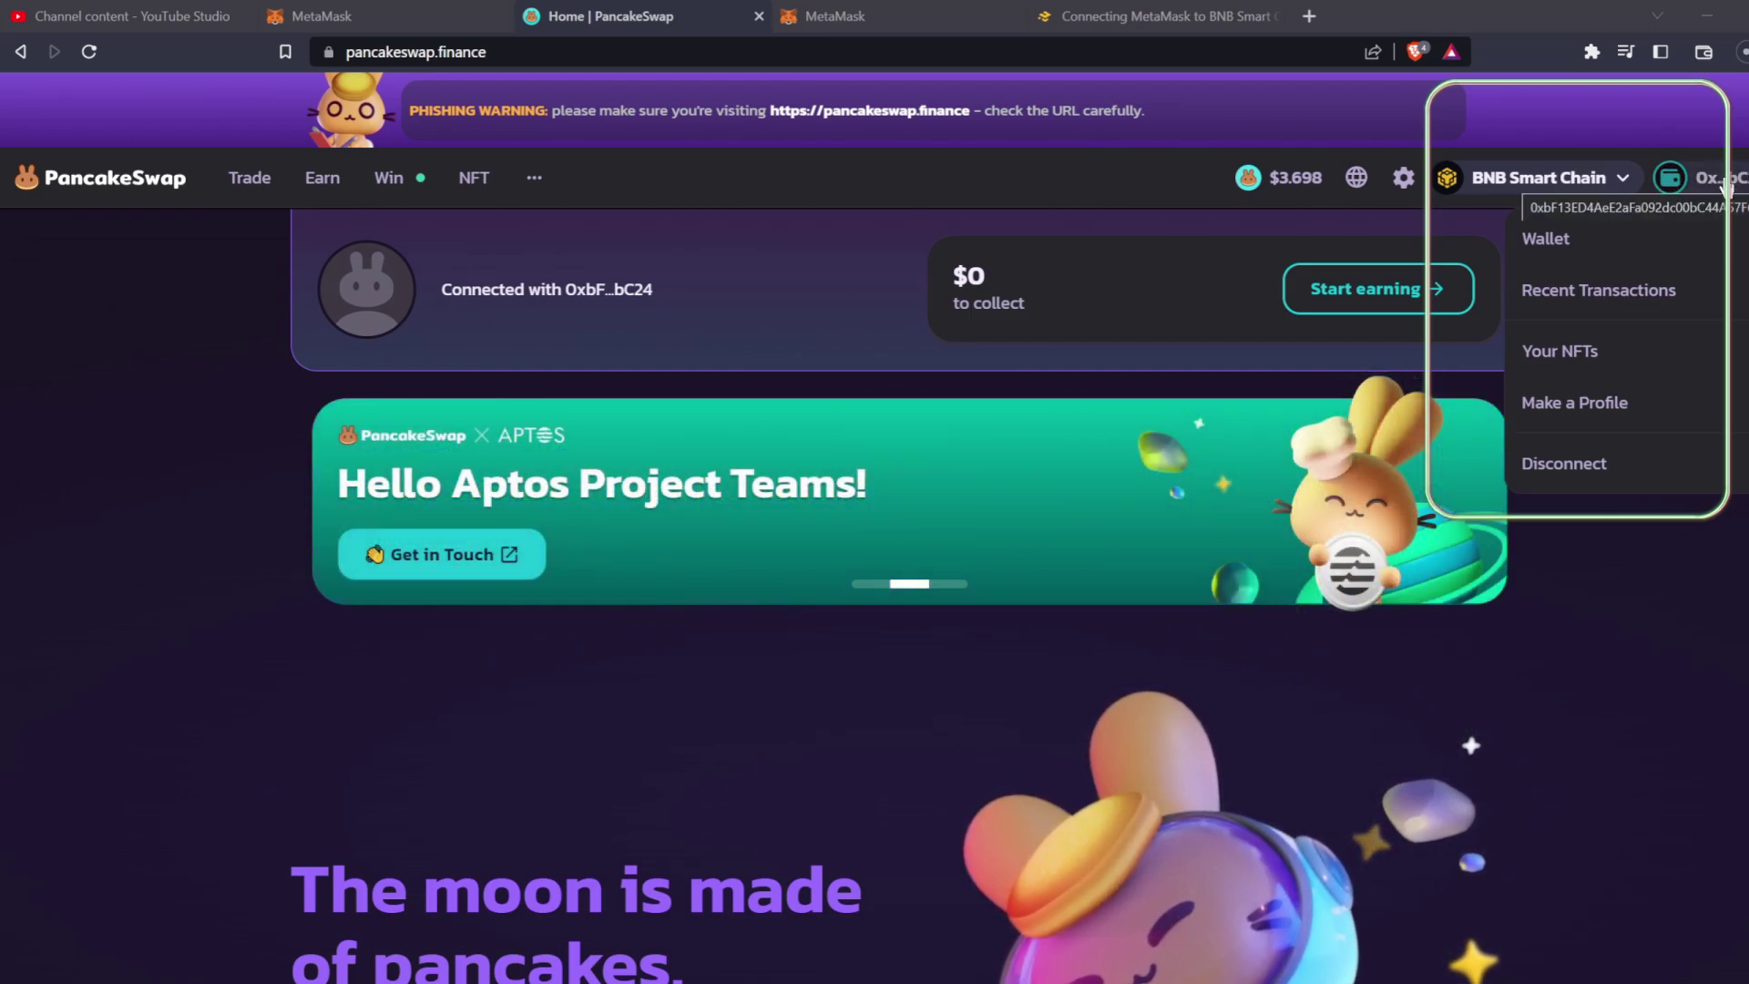
pyautogui.click(1592, 52)
pyautogui.click(1366, 261)
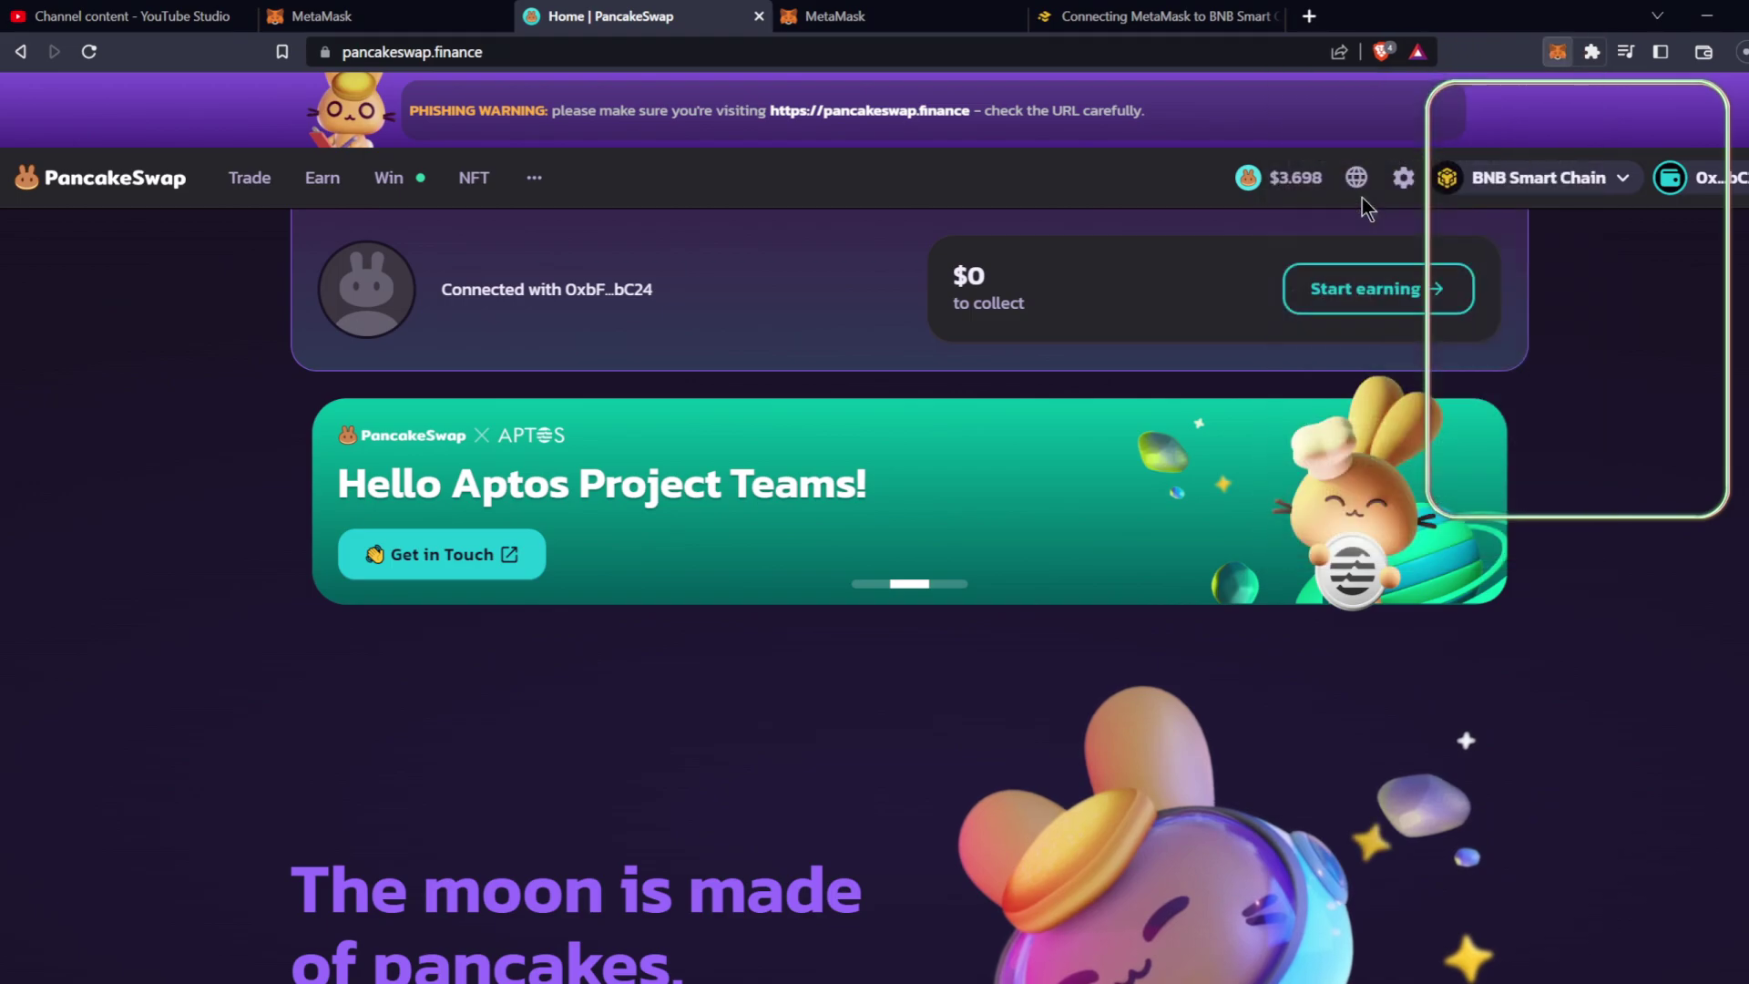
pyautogui.click(1558, 51)
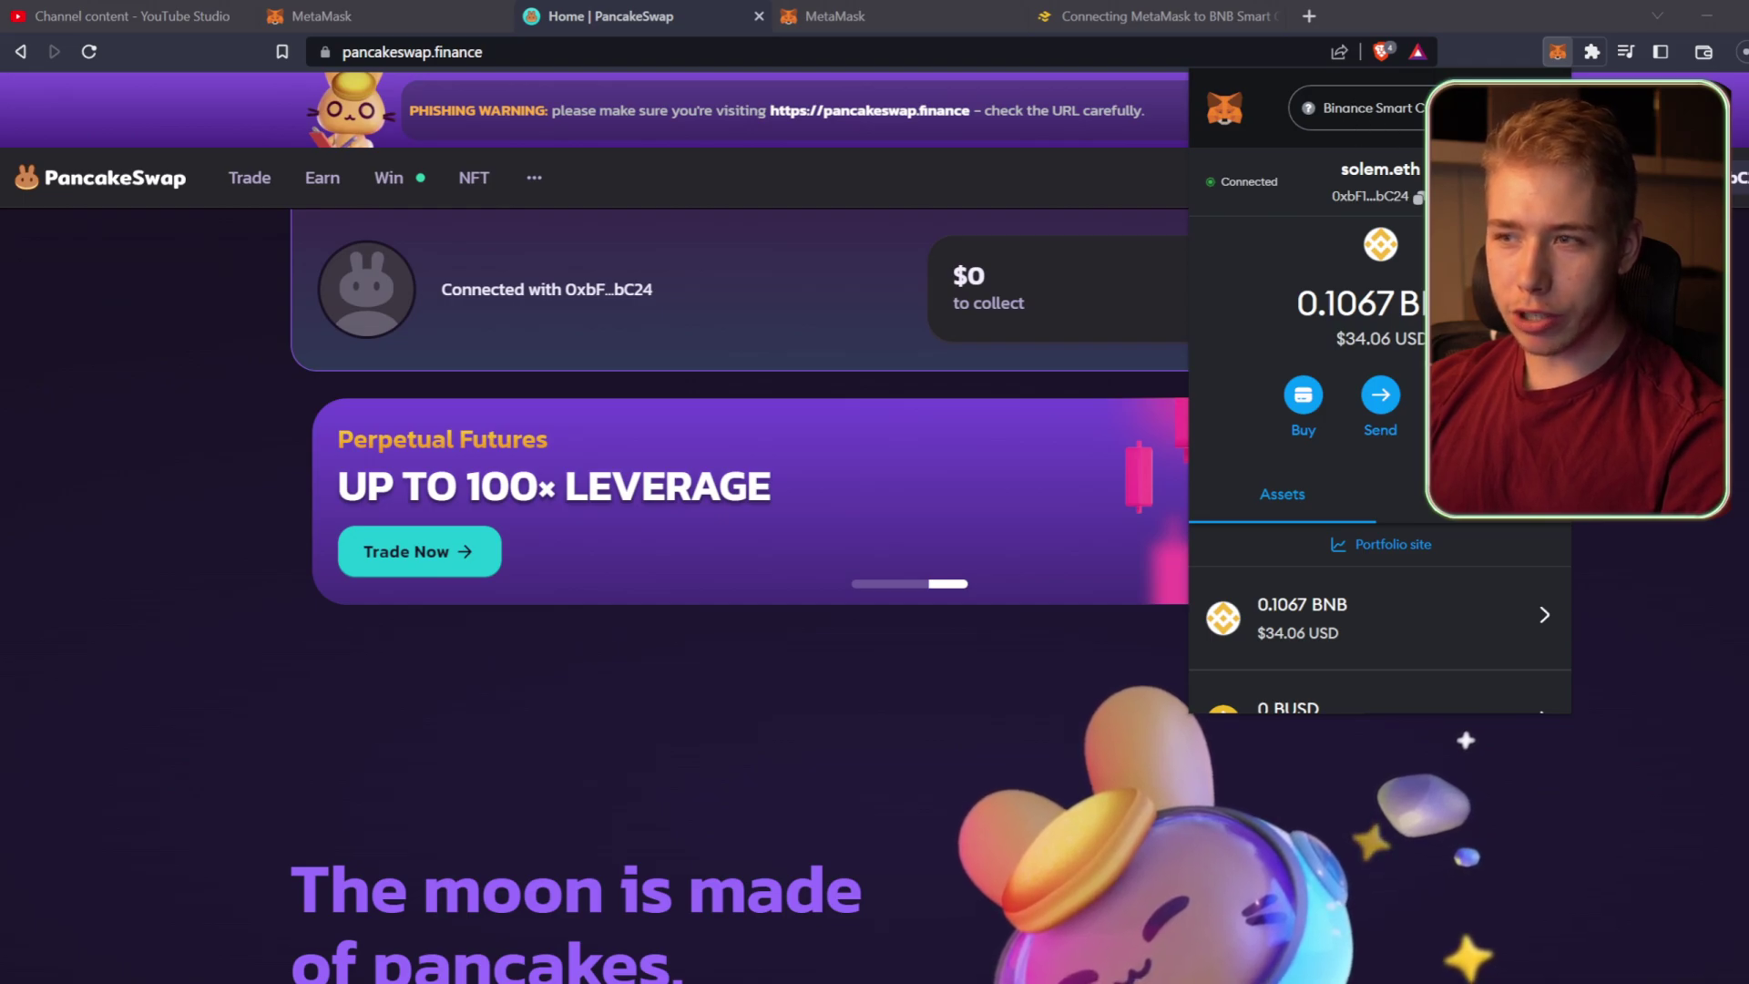
# Go to PancakeSwap's swap page, then load CoinMarketCap in a new tab.
pyautogui.click(249, 177)
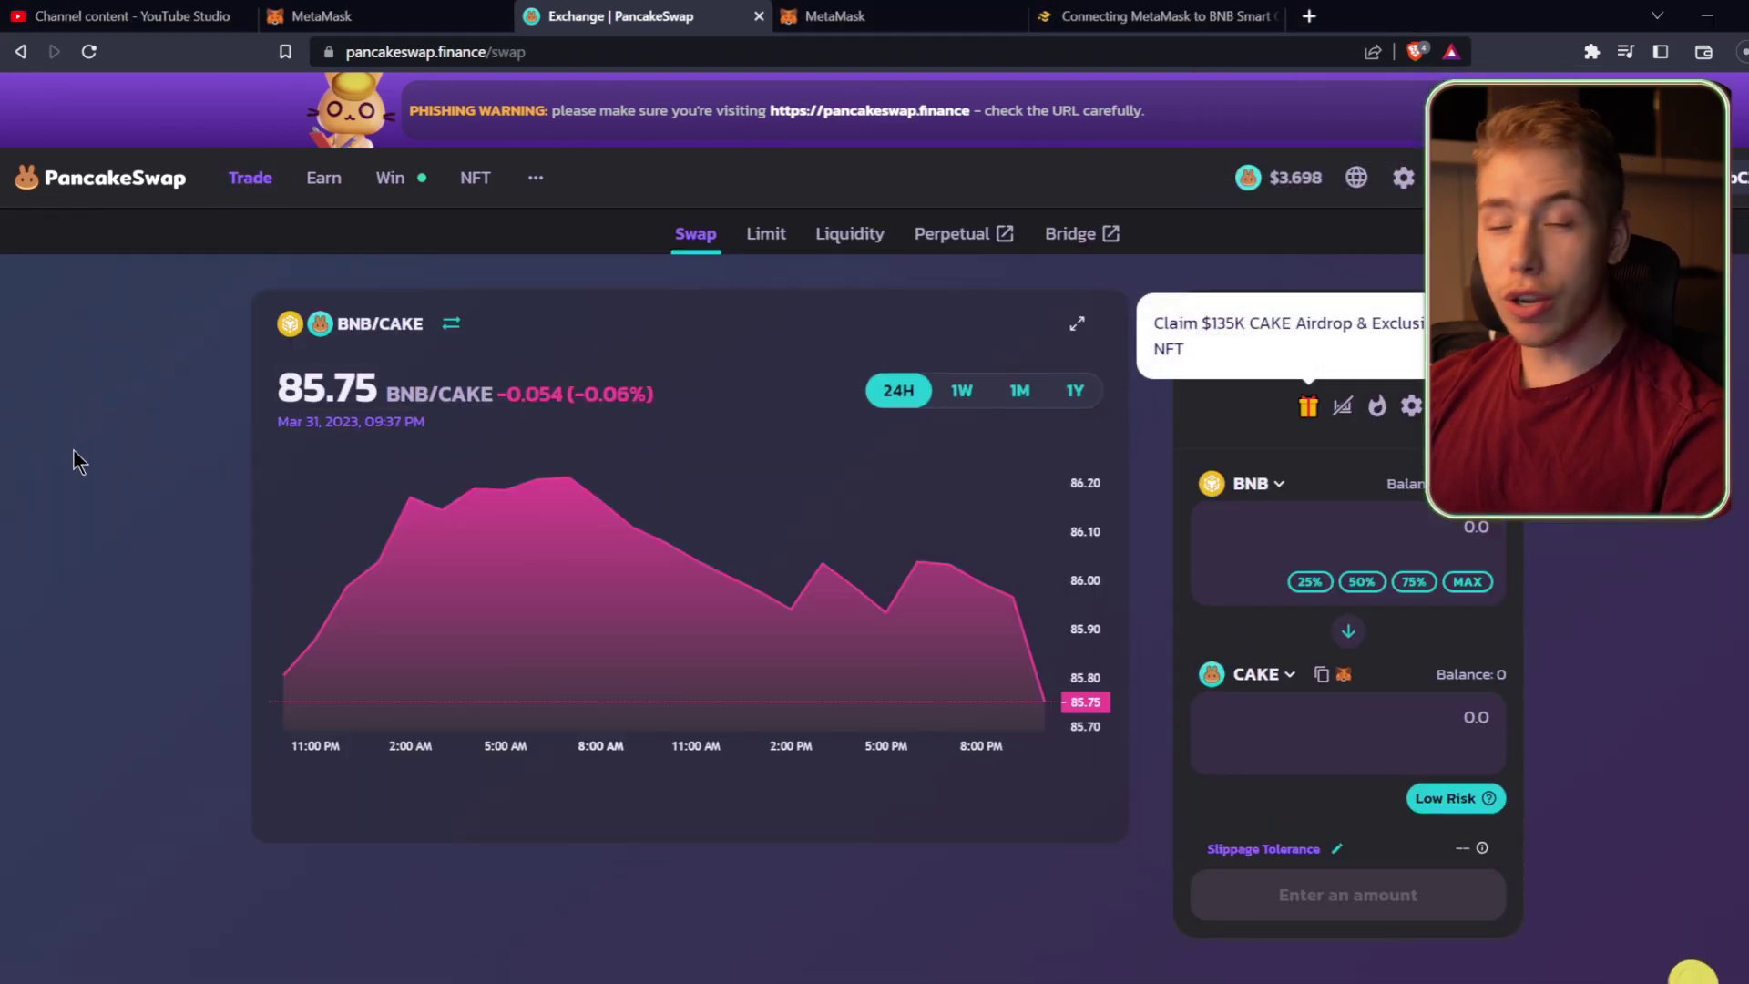
pyautogui.click(1309, 16)
pyautogui.click(204, 90)
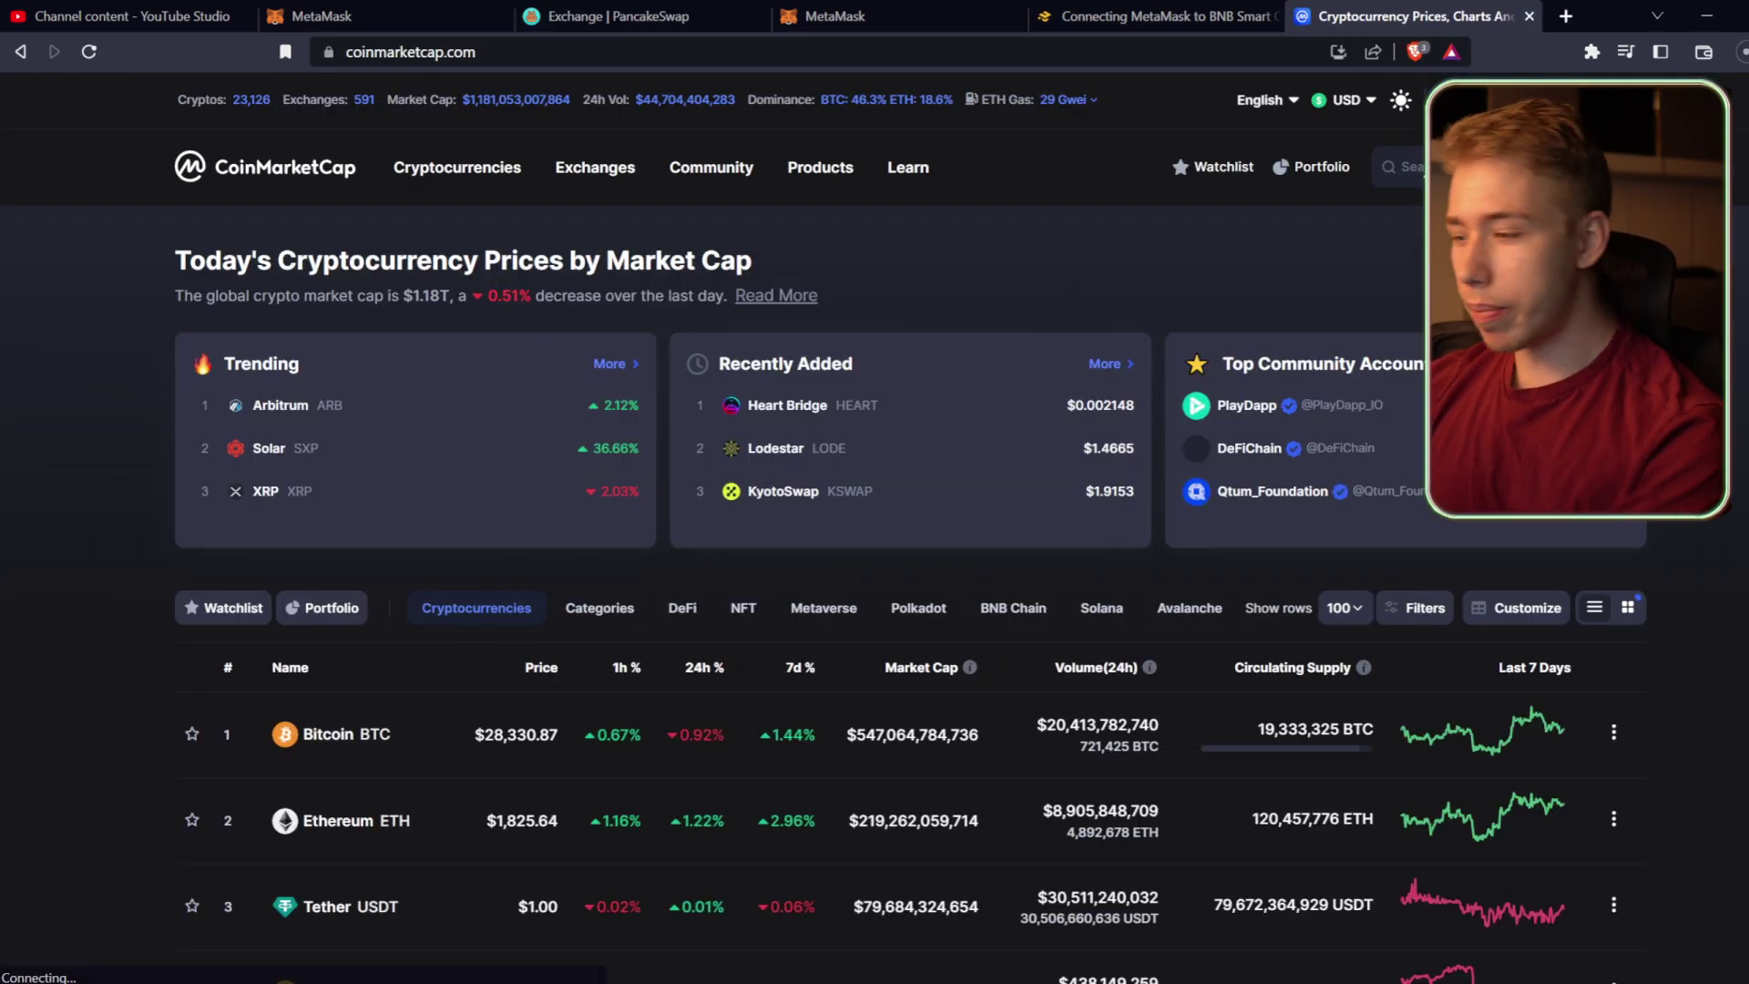
# Search CoinMarketCap for 'pyr' and view the Vulcan Forged PYR page.
pyautogui.click(1394, 167)
pyautogui.write('pyr')
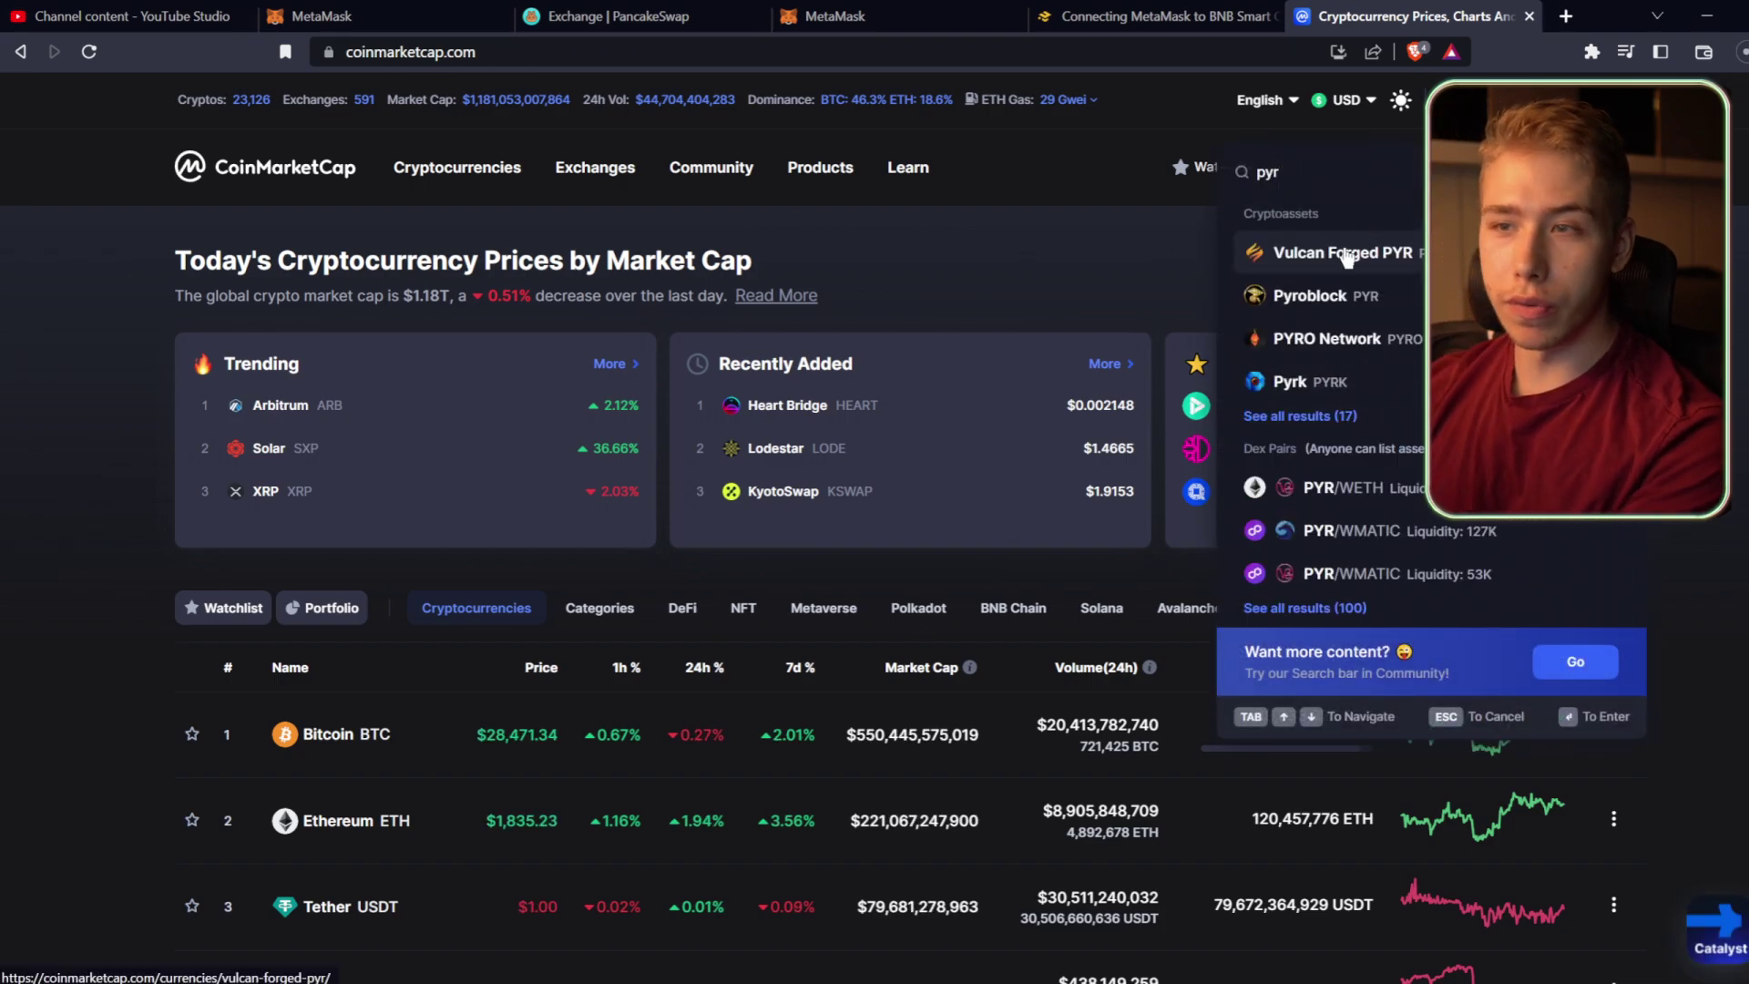
pyautogui.click(1345, 250)
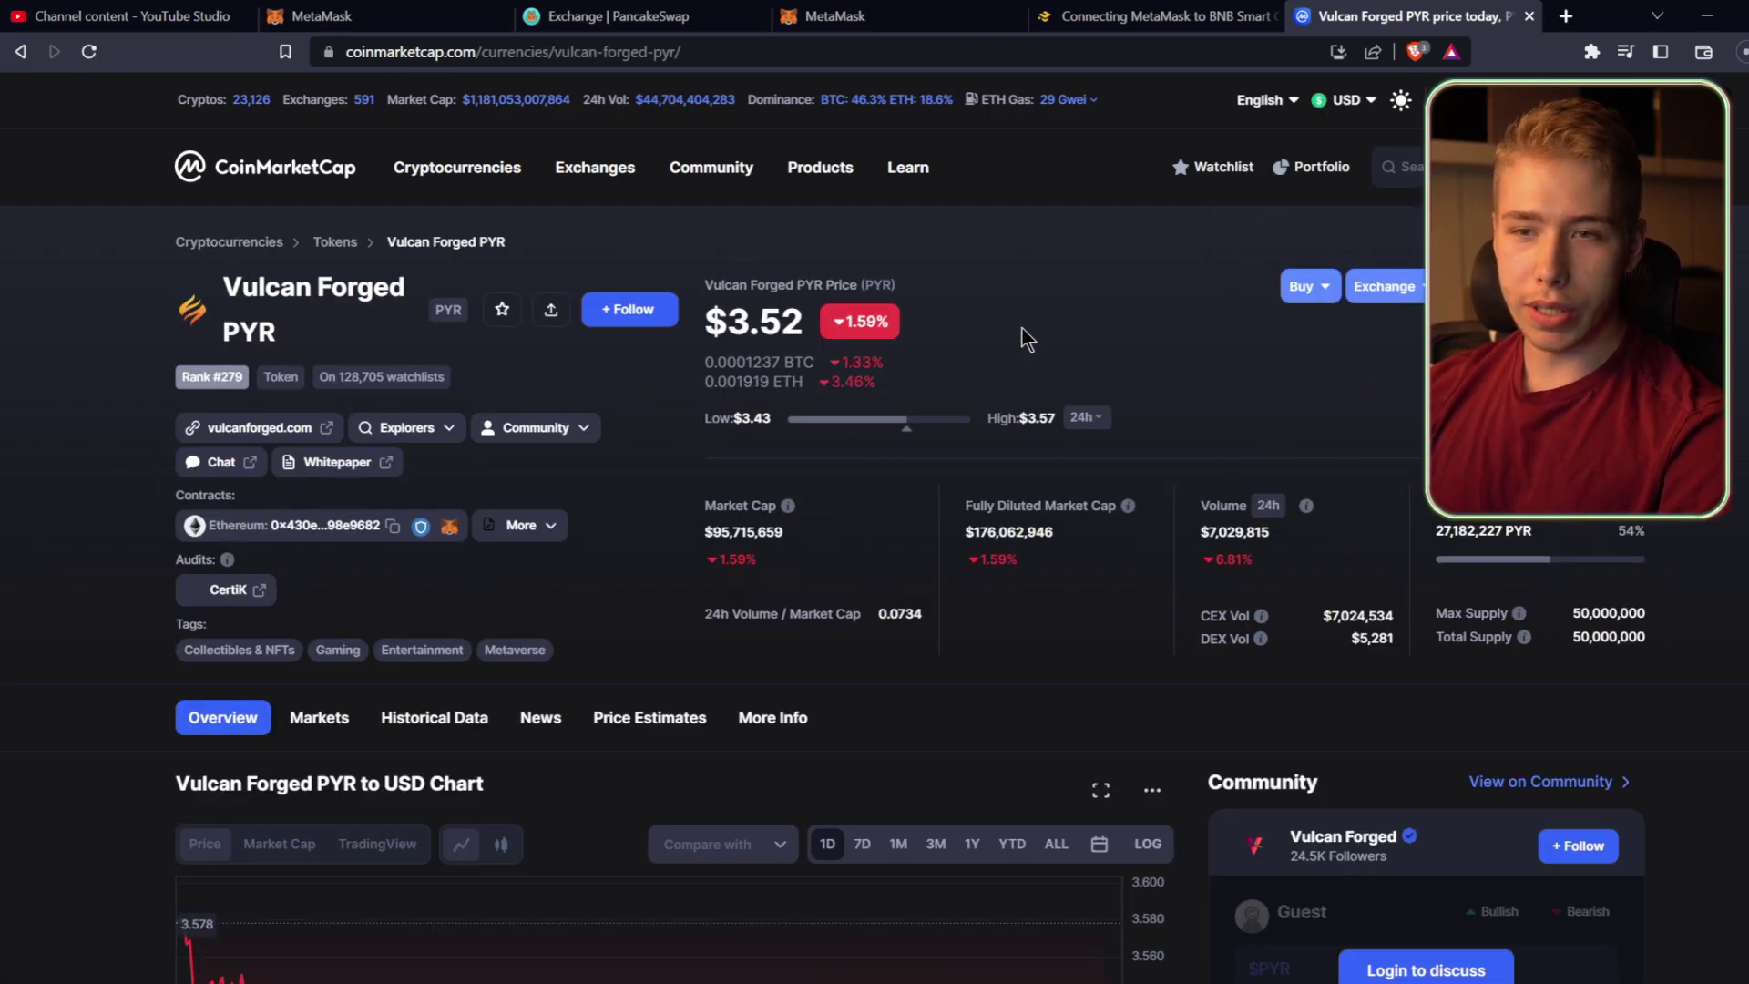
pyautogui.scroll(-3, 1021, 346)
pyautogui.scroll(1, 720, 364)
# Back on Defina Finance, copy the FINA BNB Smart Chain contract address and return to PancakeSwap.
pyautogui.hotkey('alt', 'Left')
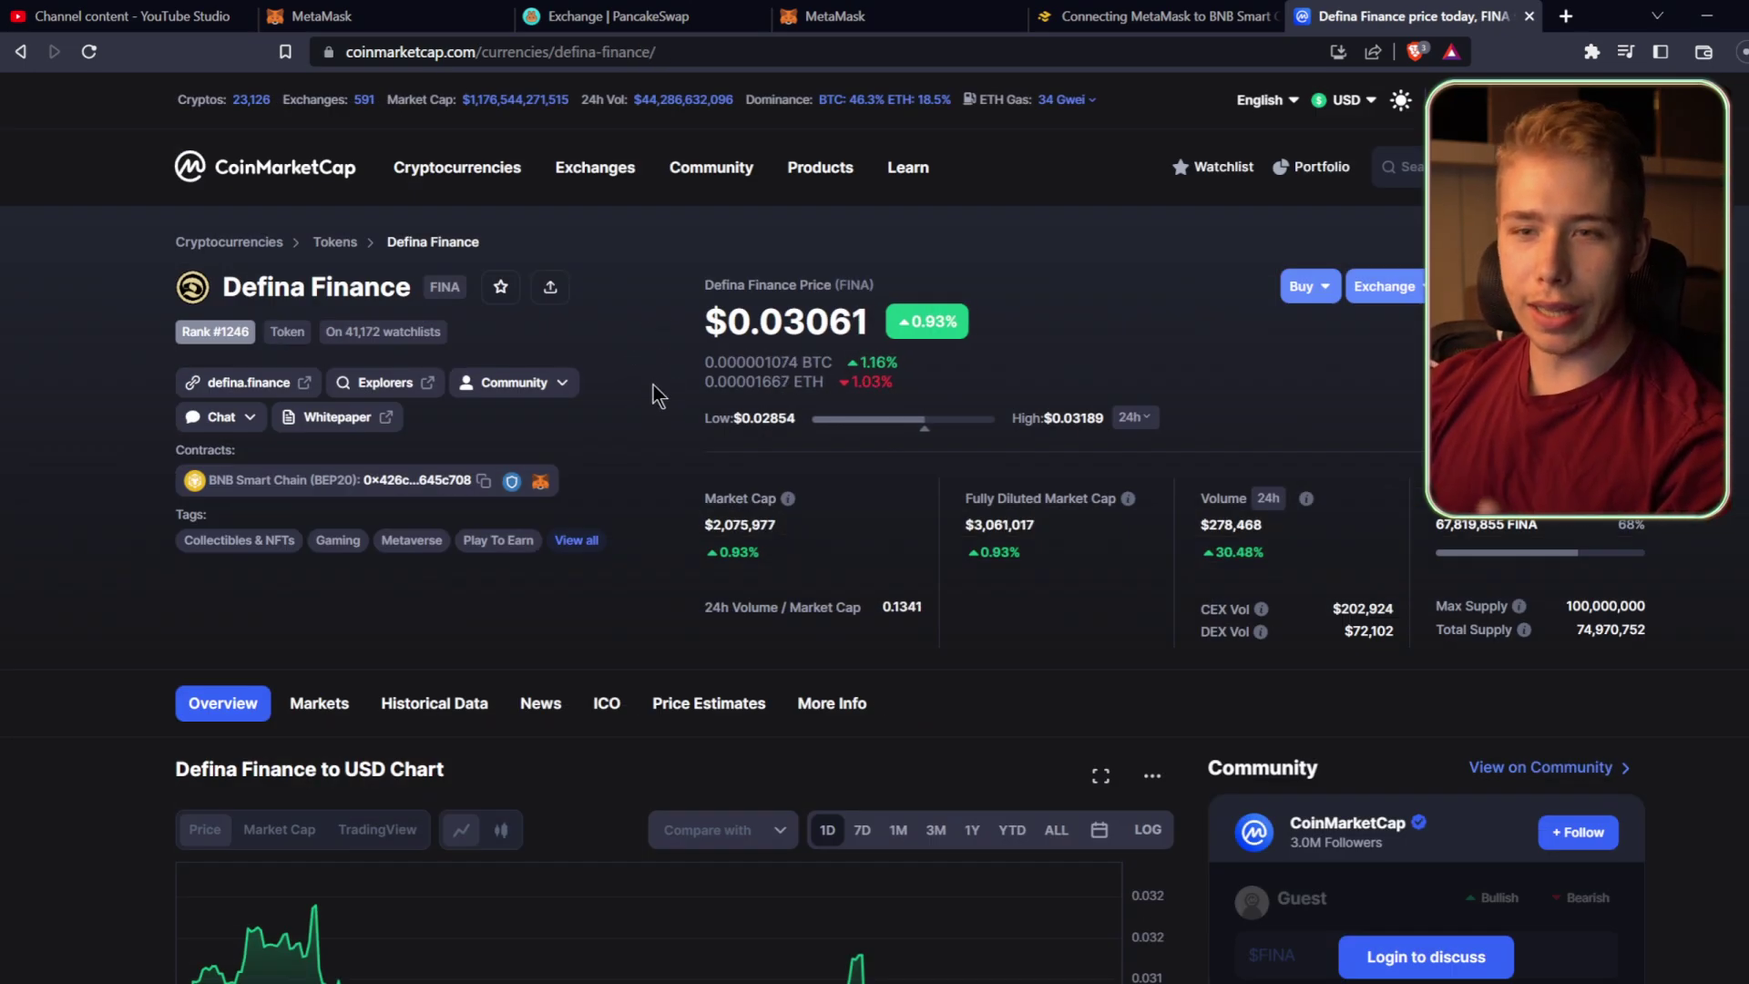
pyautogui.click(483, 482)
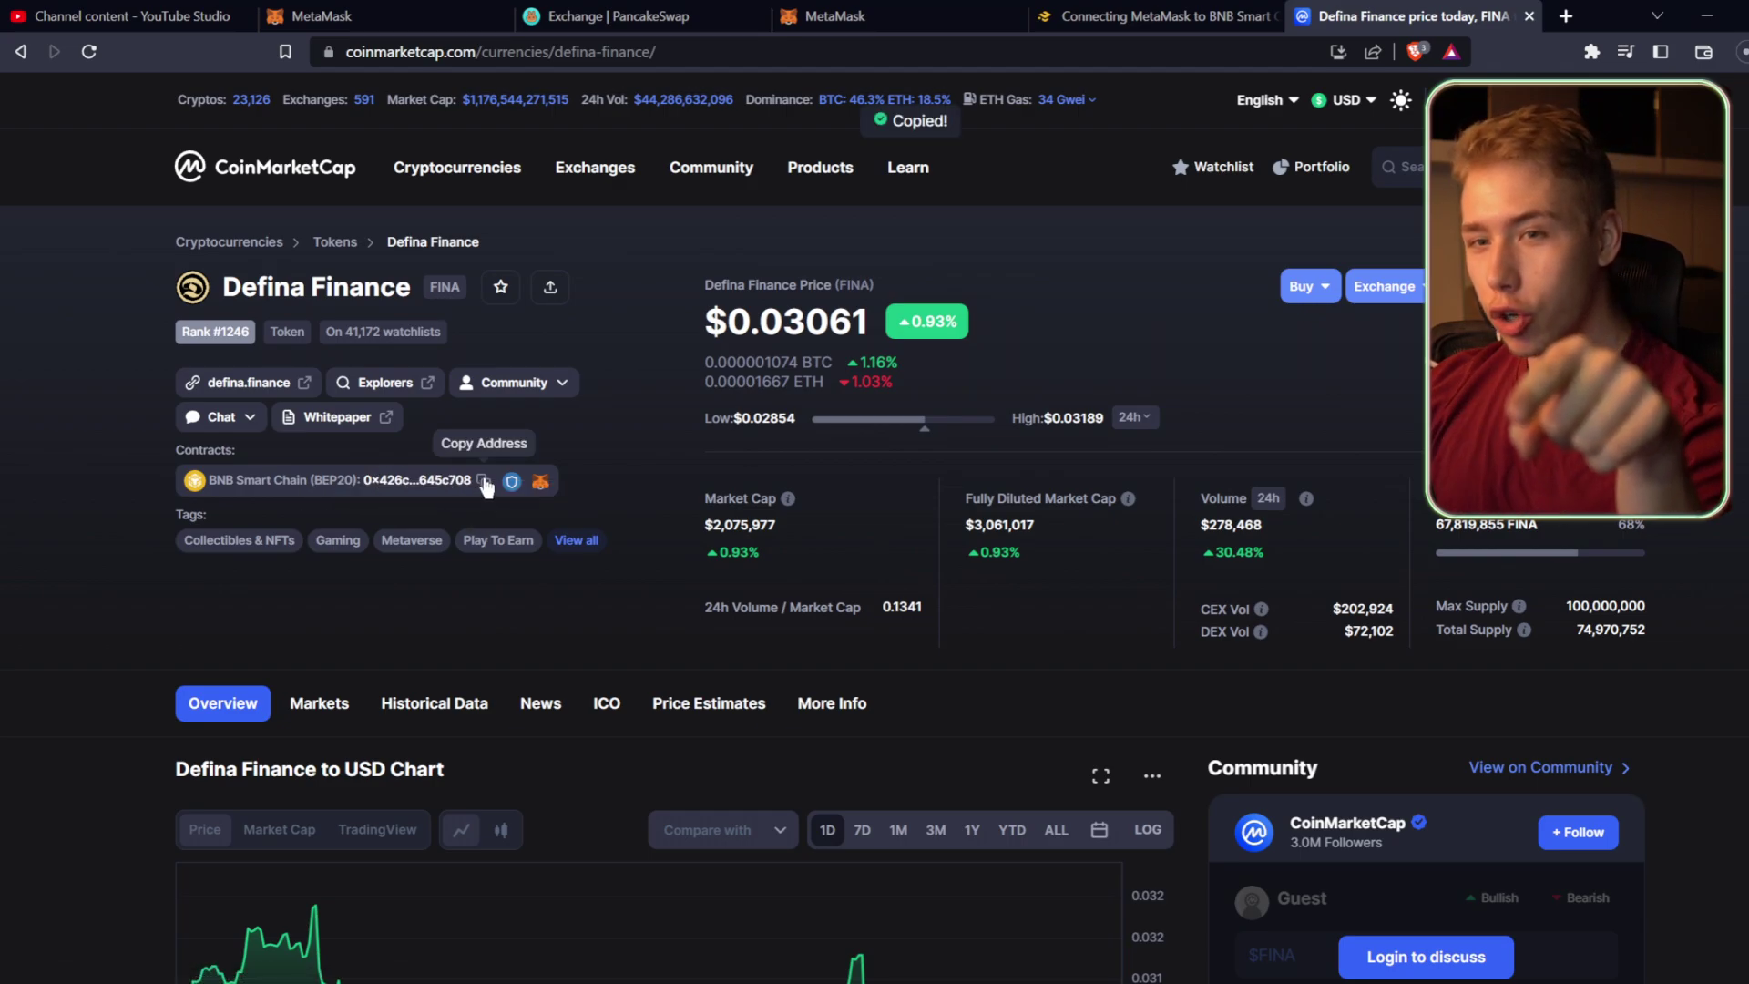
pyautogui.click(620, 16)
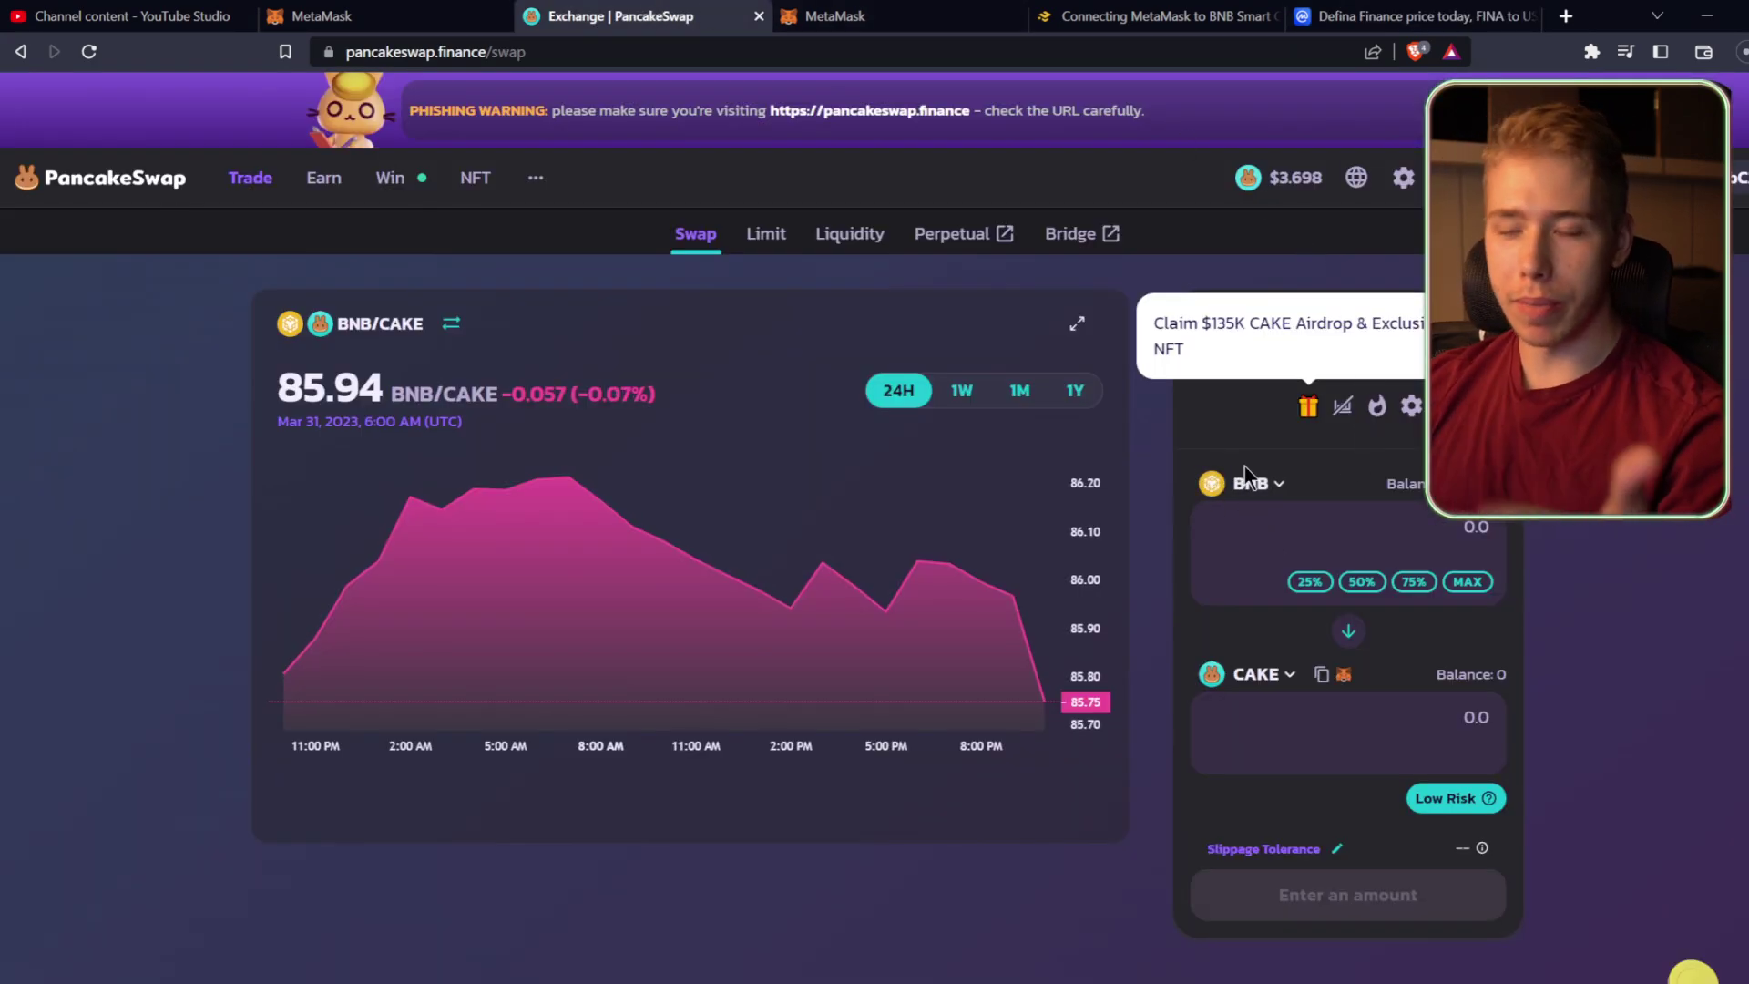
pyautogui.click(1252, 682)
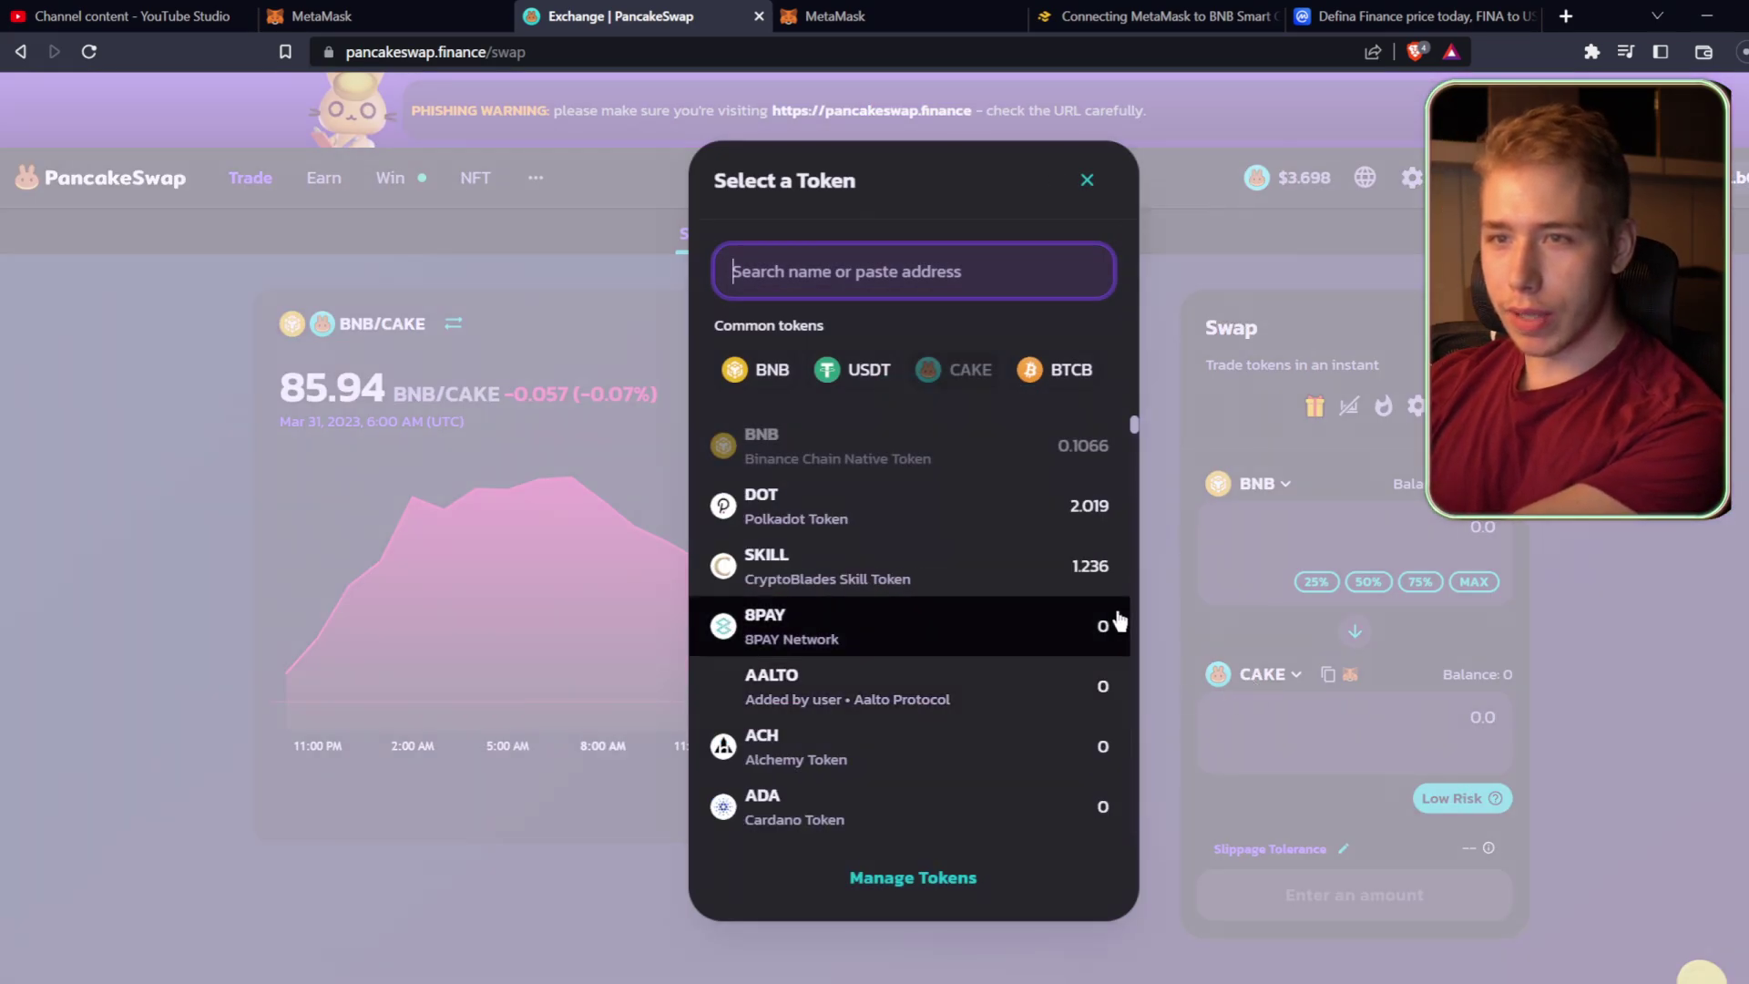
pyautogui.hotkey('ctrl', 'v')
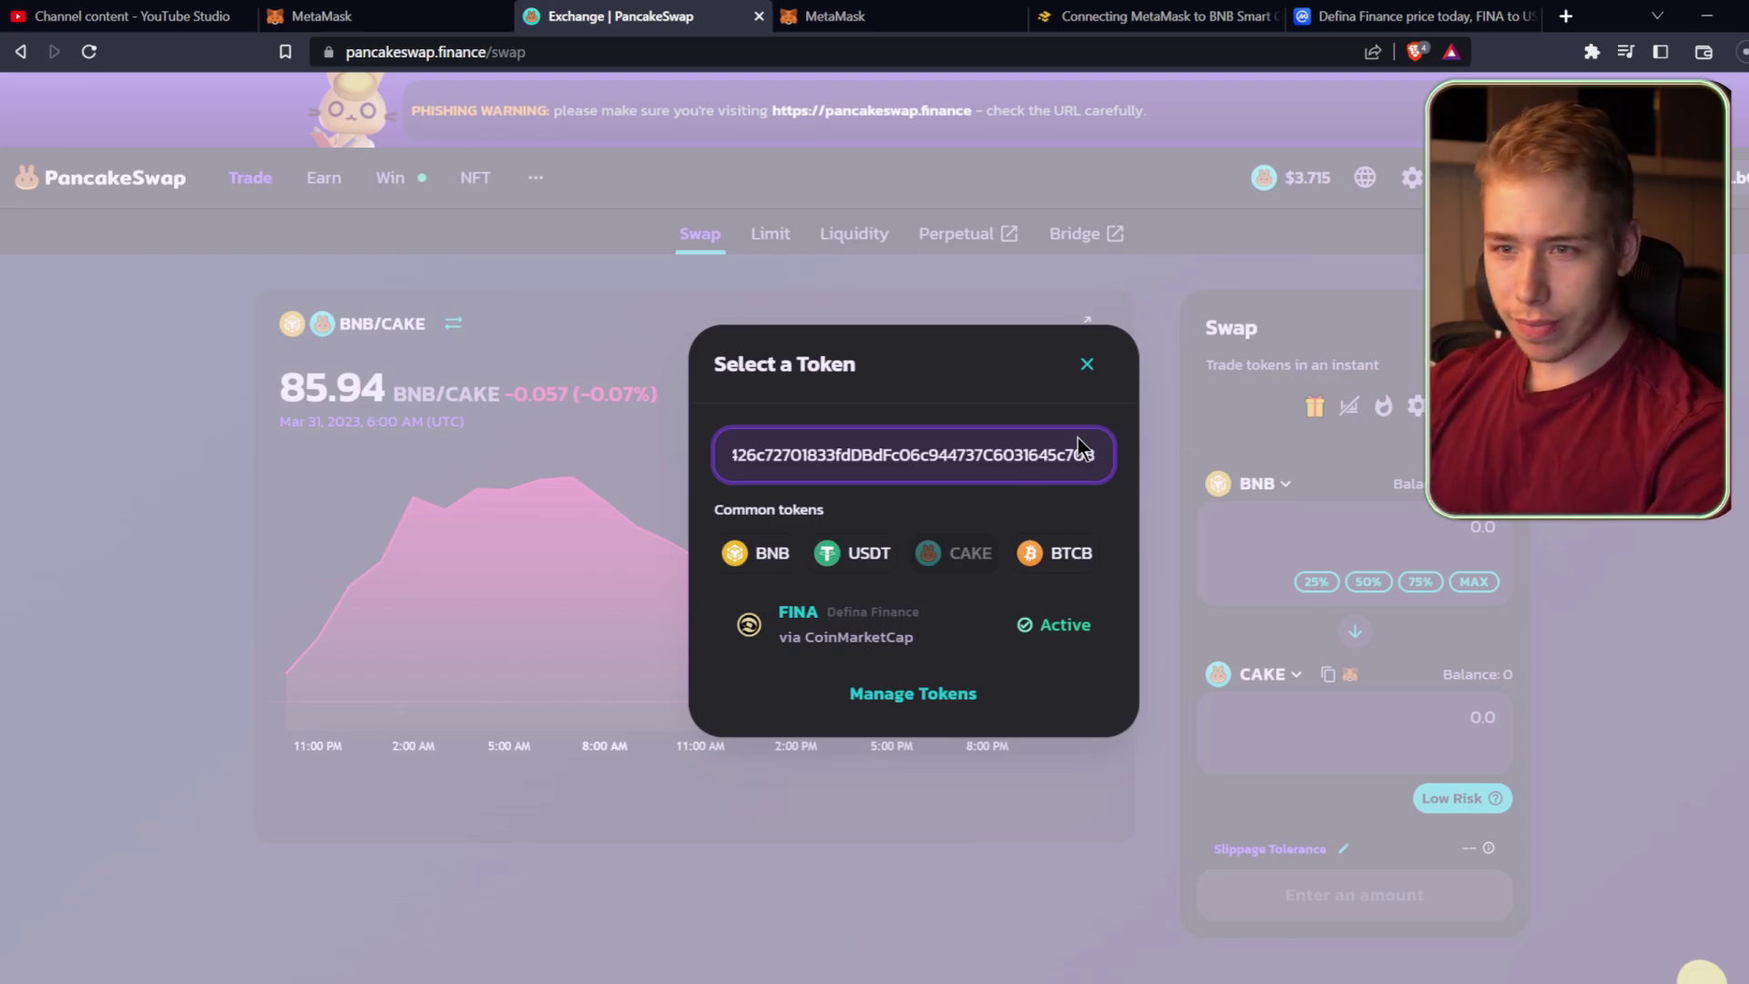
pyautogui.click(1102, 370)
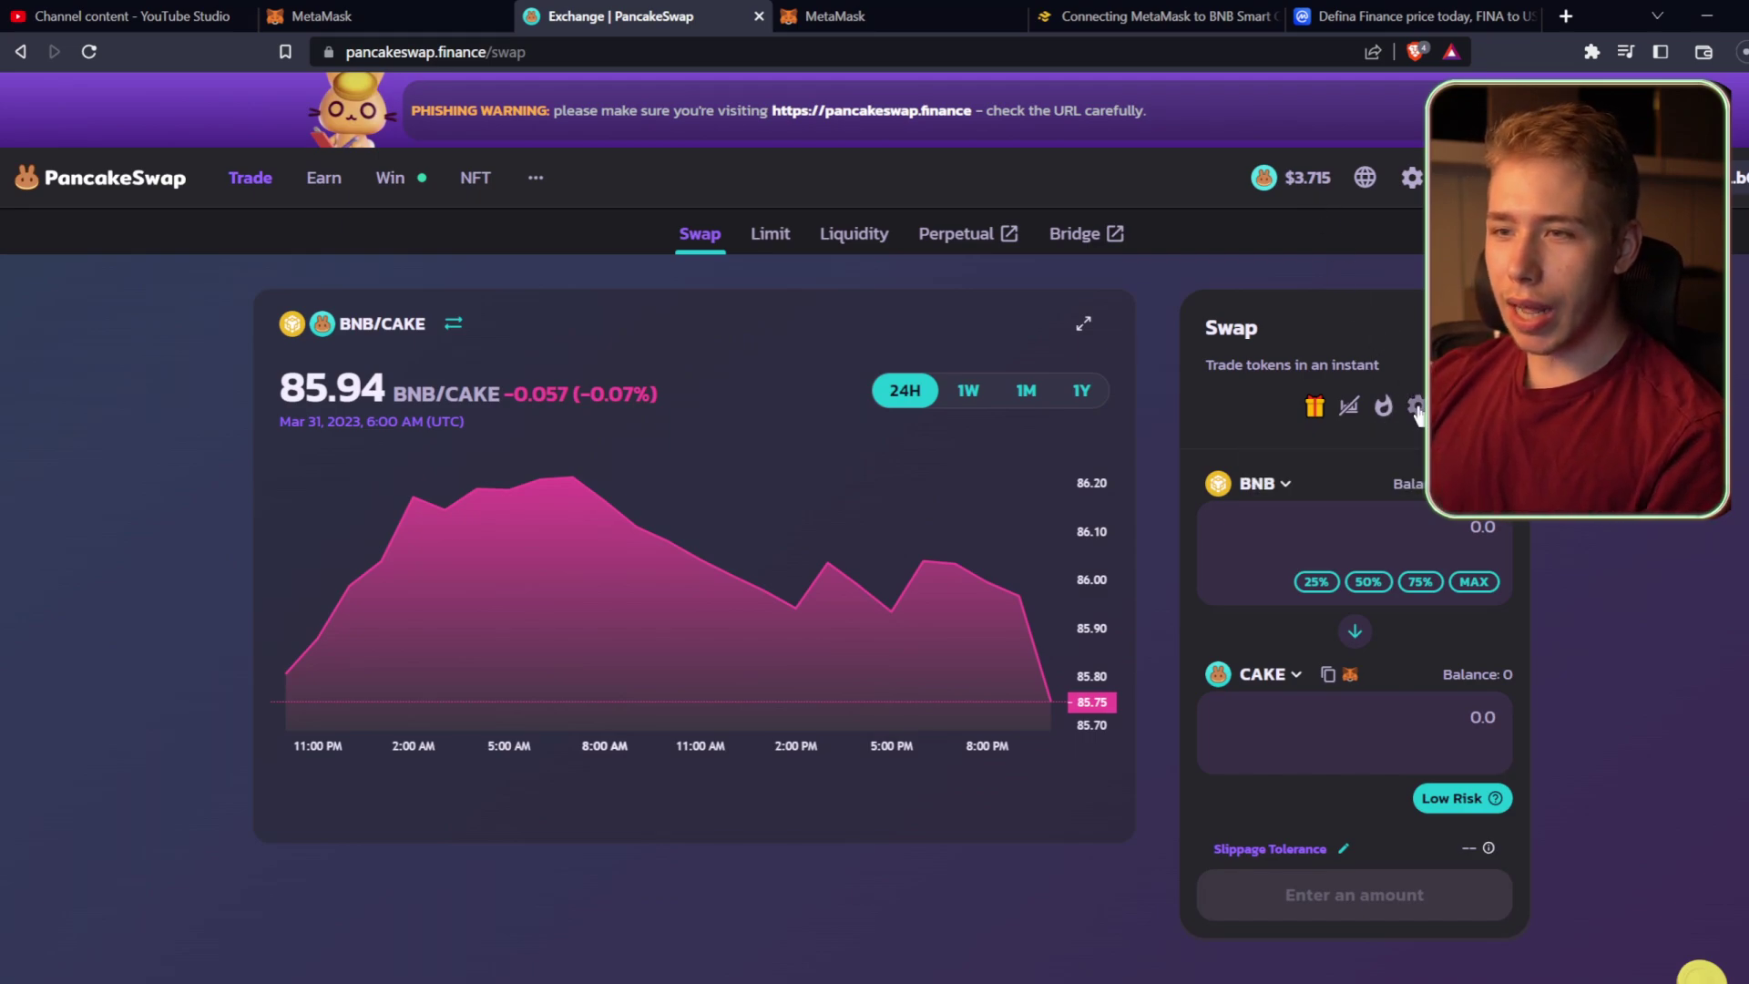
pyautogui.click(1417, 408)
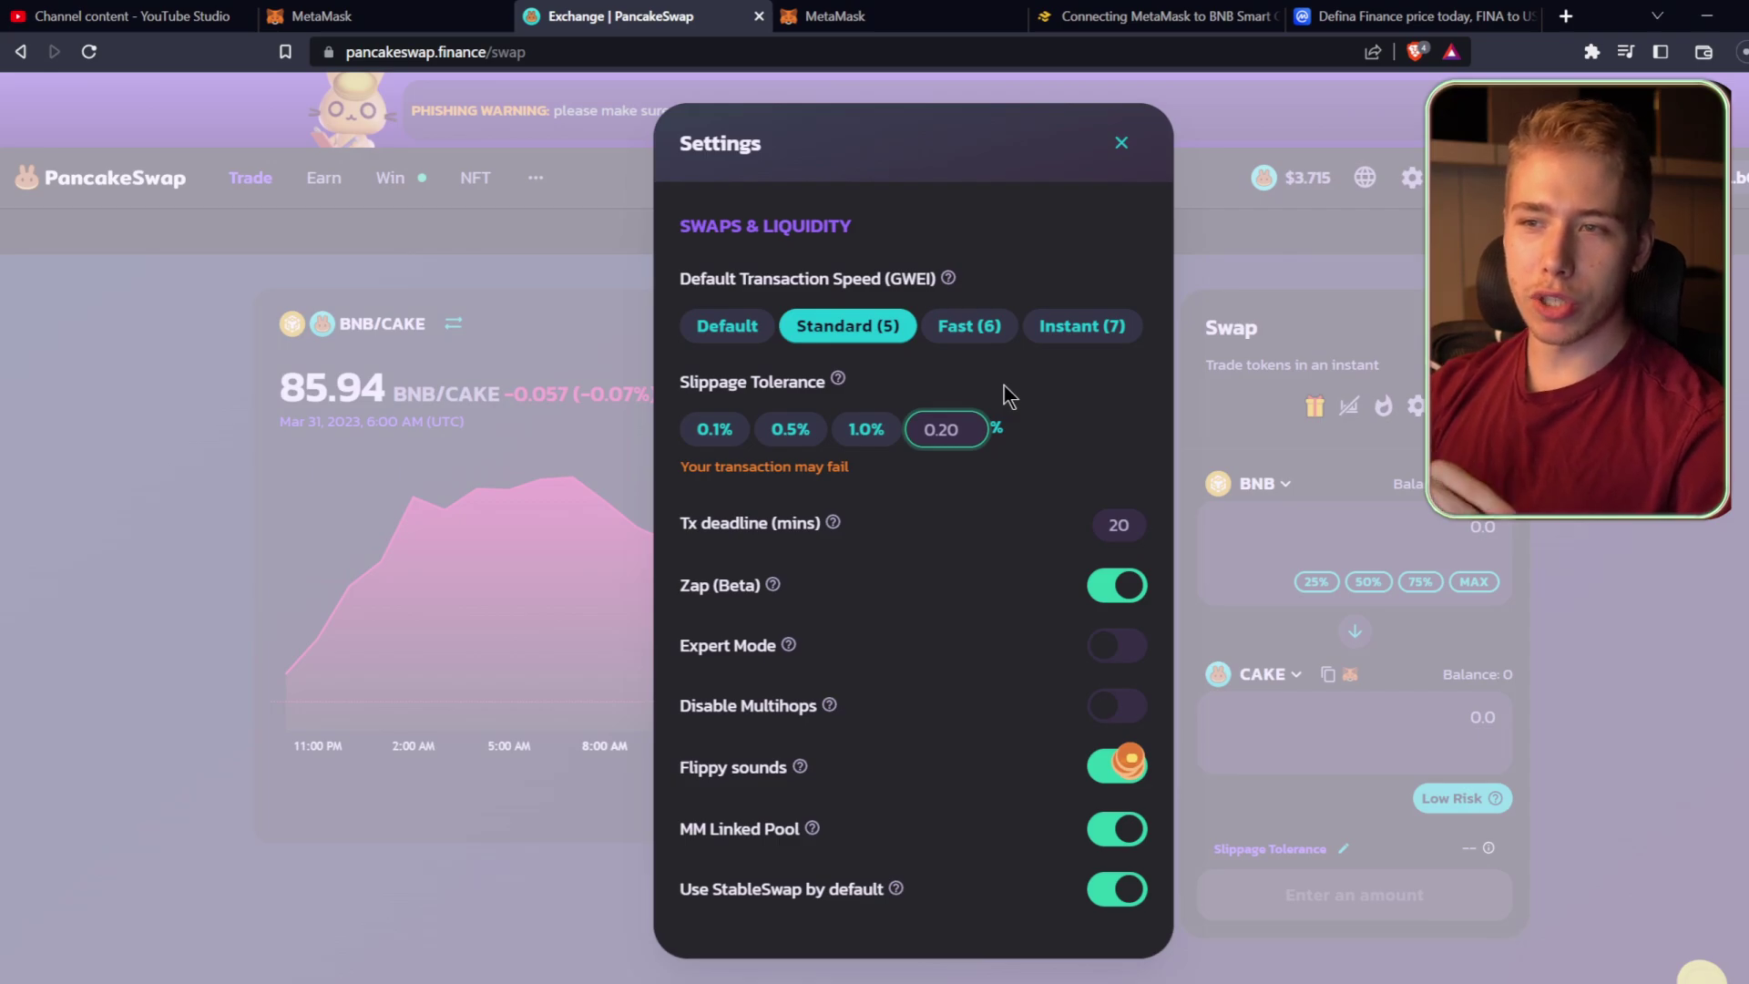
pyautogui.click(1417, 17)
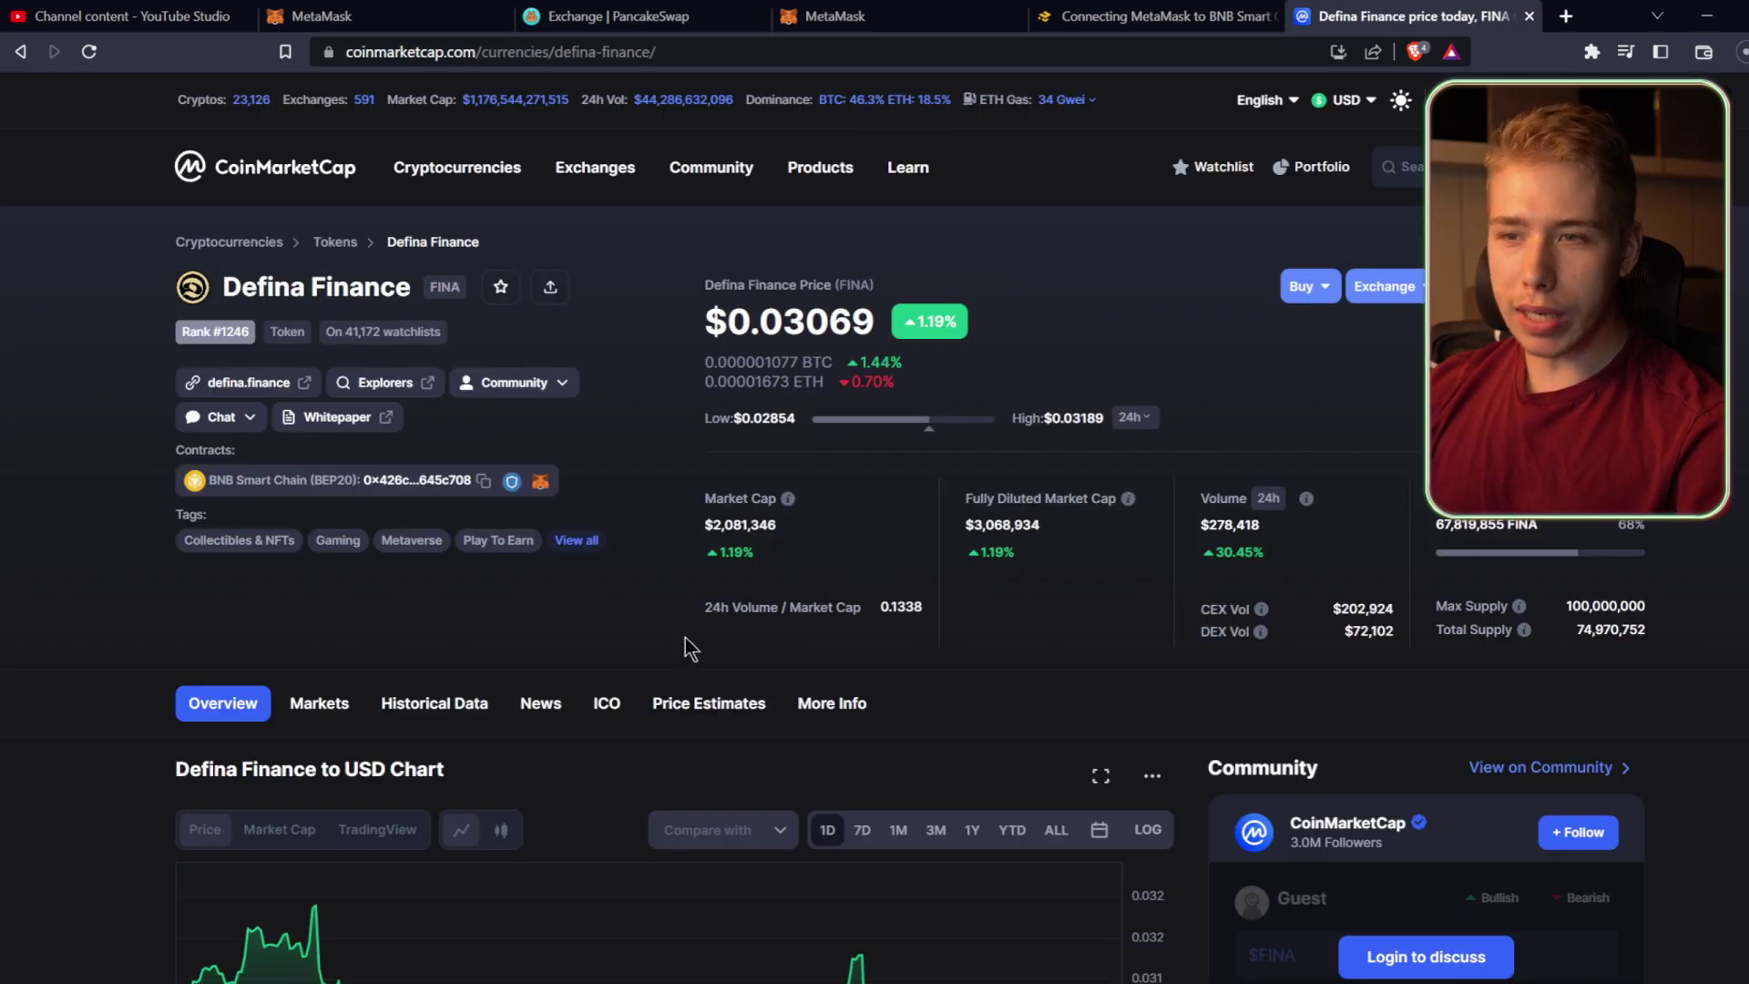
pyautogui.click(836, 536)
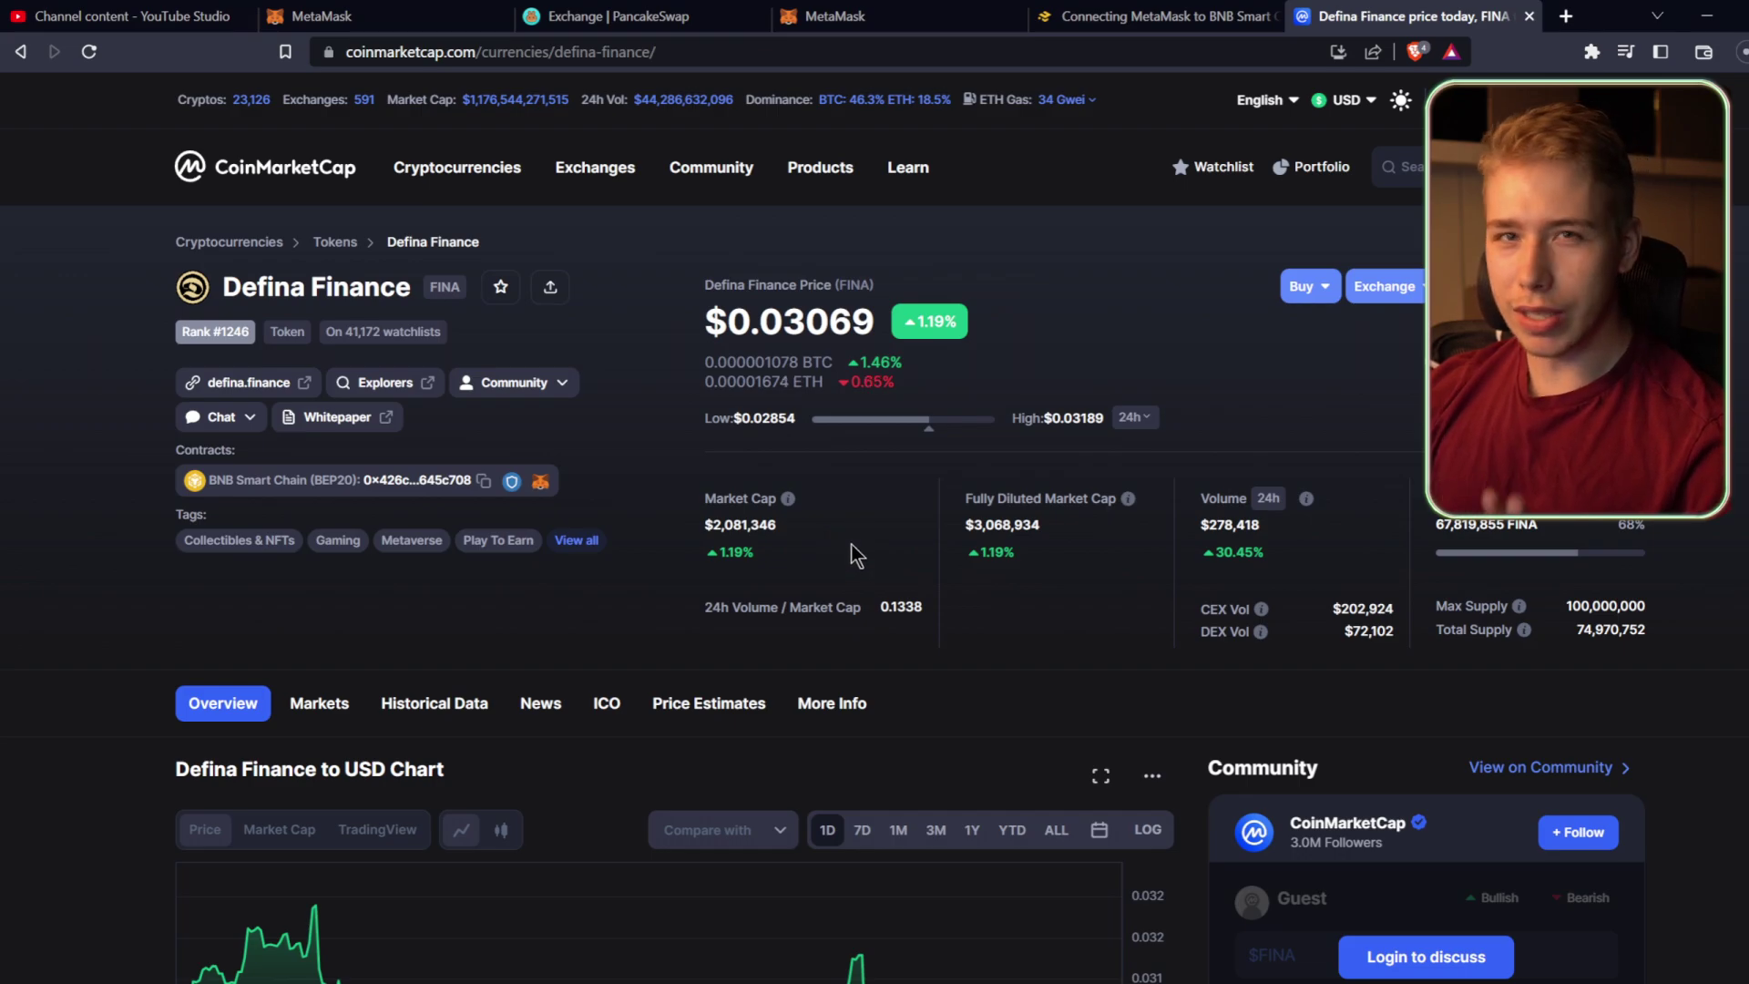
pyautogui.click(628, 13)
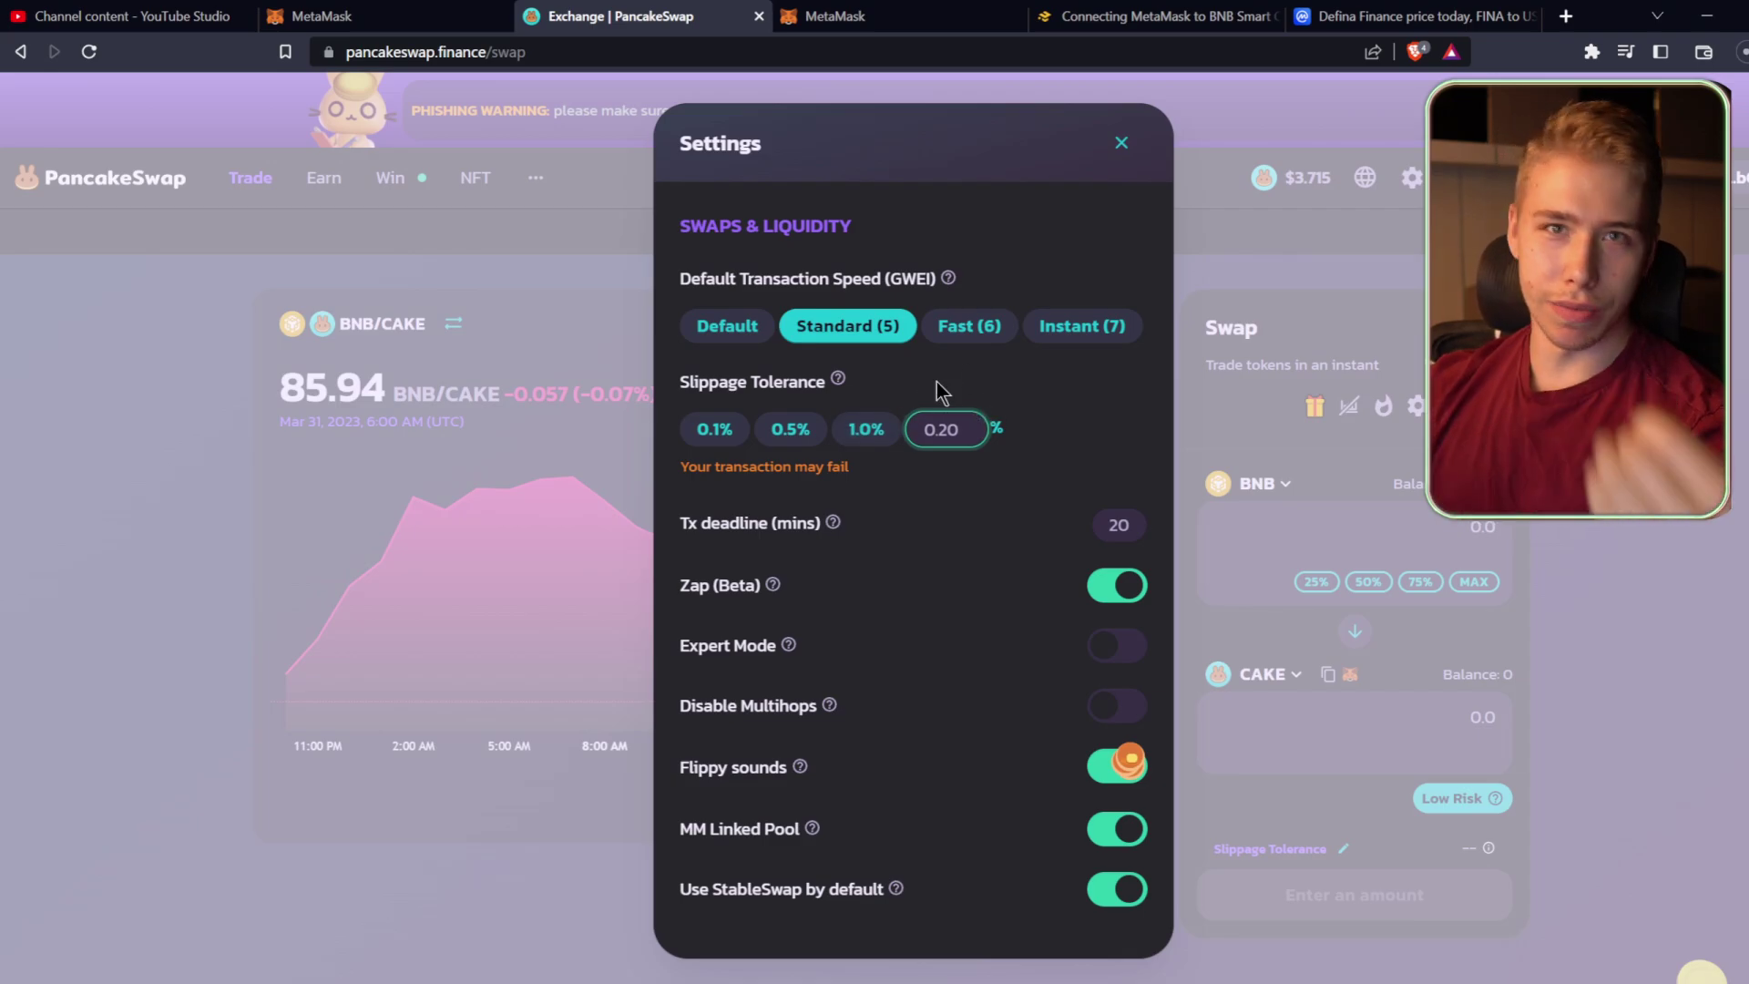
pyautogui.press('Escape')
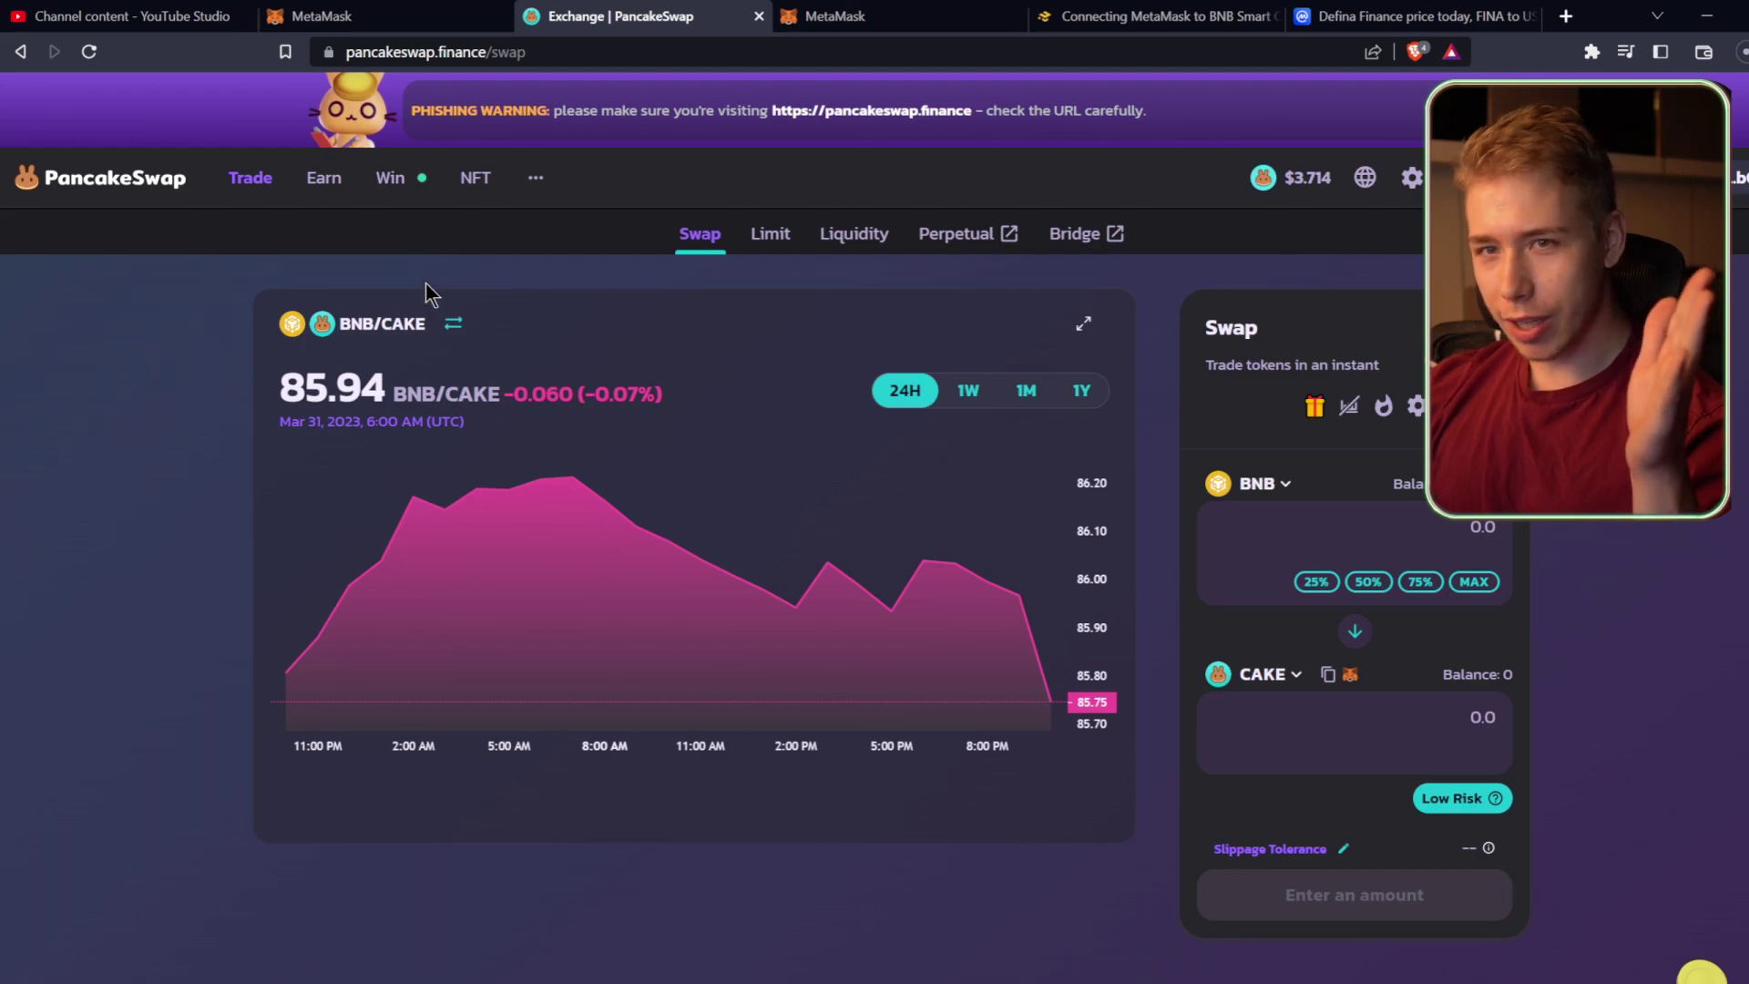
# Open the Farms page from the Earn menu and highlight the CAKE-BNB and BUSD-BNB farm names.
pyautogui.moveTo(349, 187)
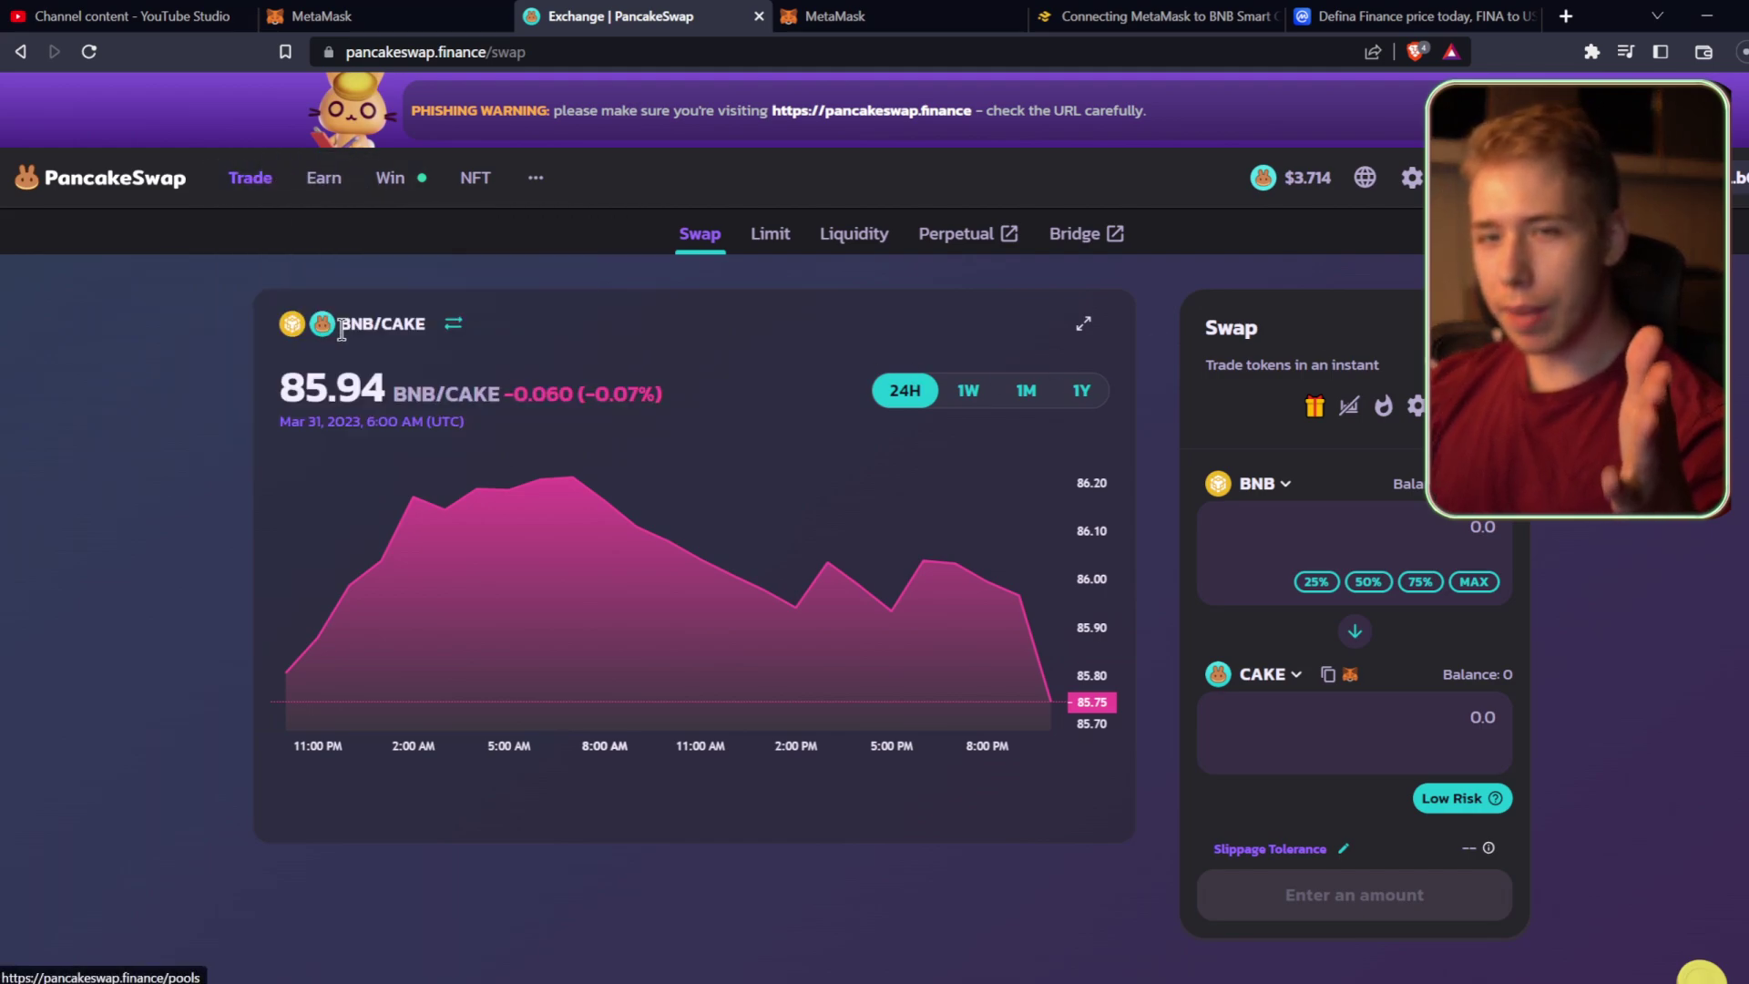
pyautogui.click(304, 237)
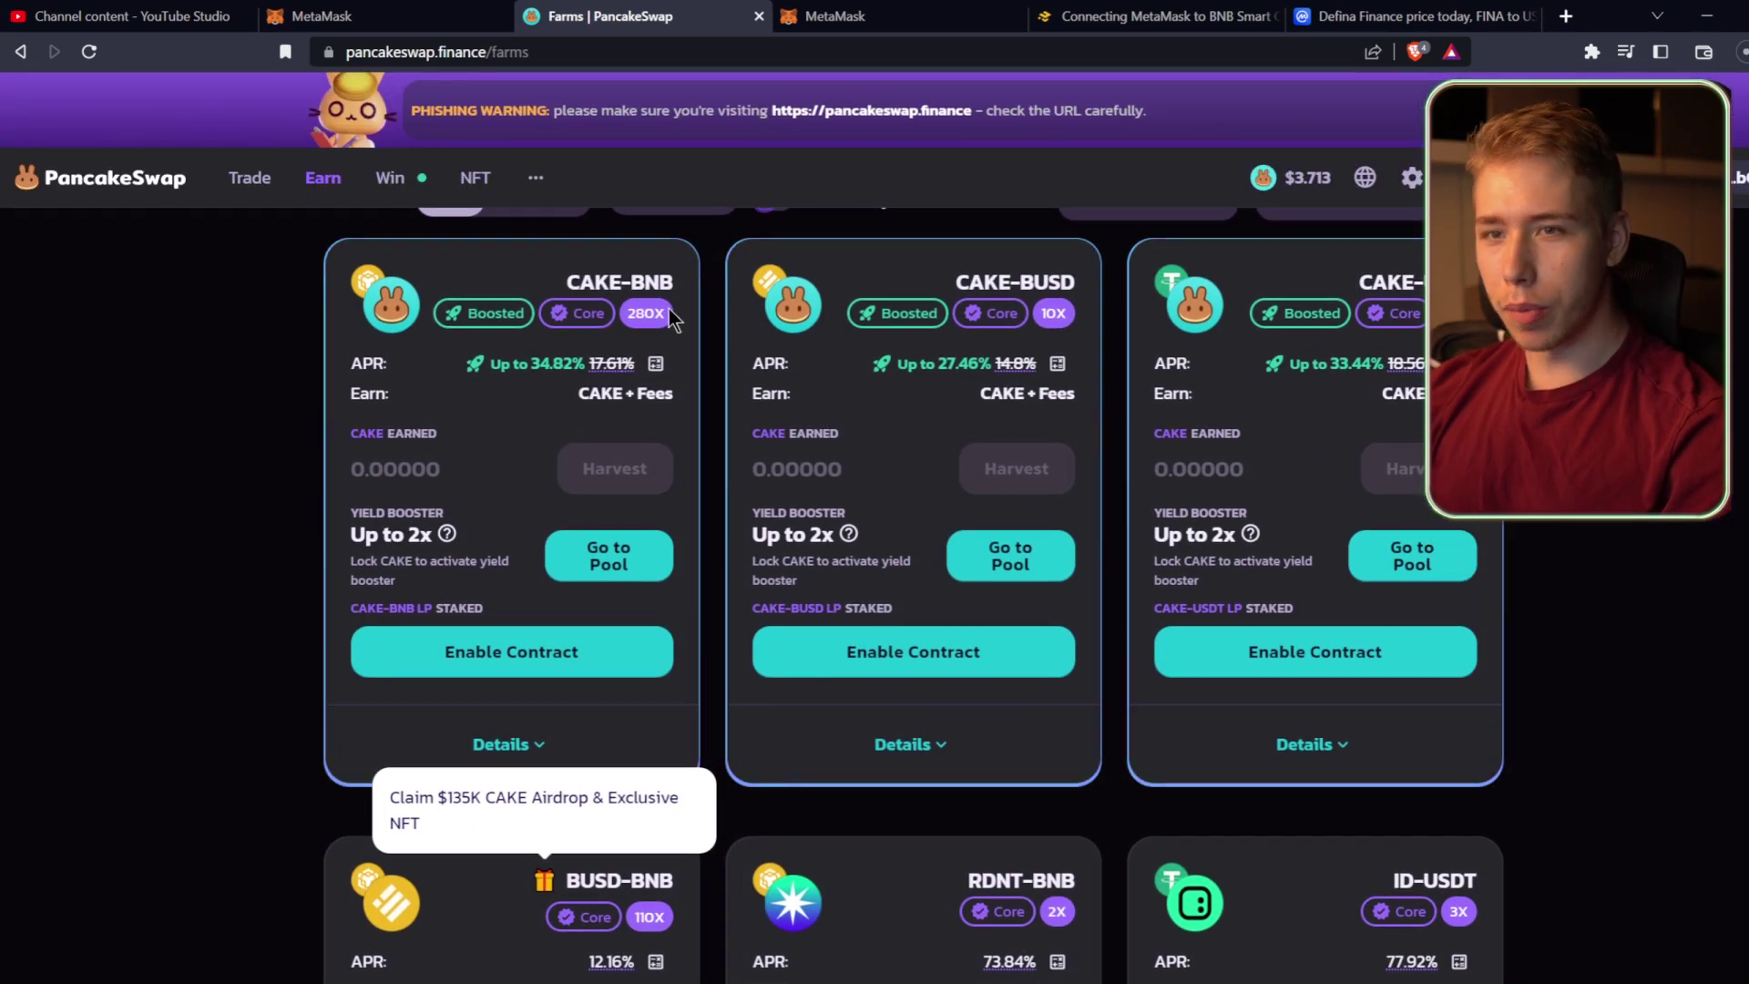
pyautogui.moveTo(561, 286); pyautogui.dragTo(623, 288)
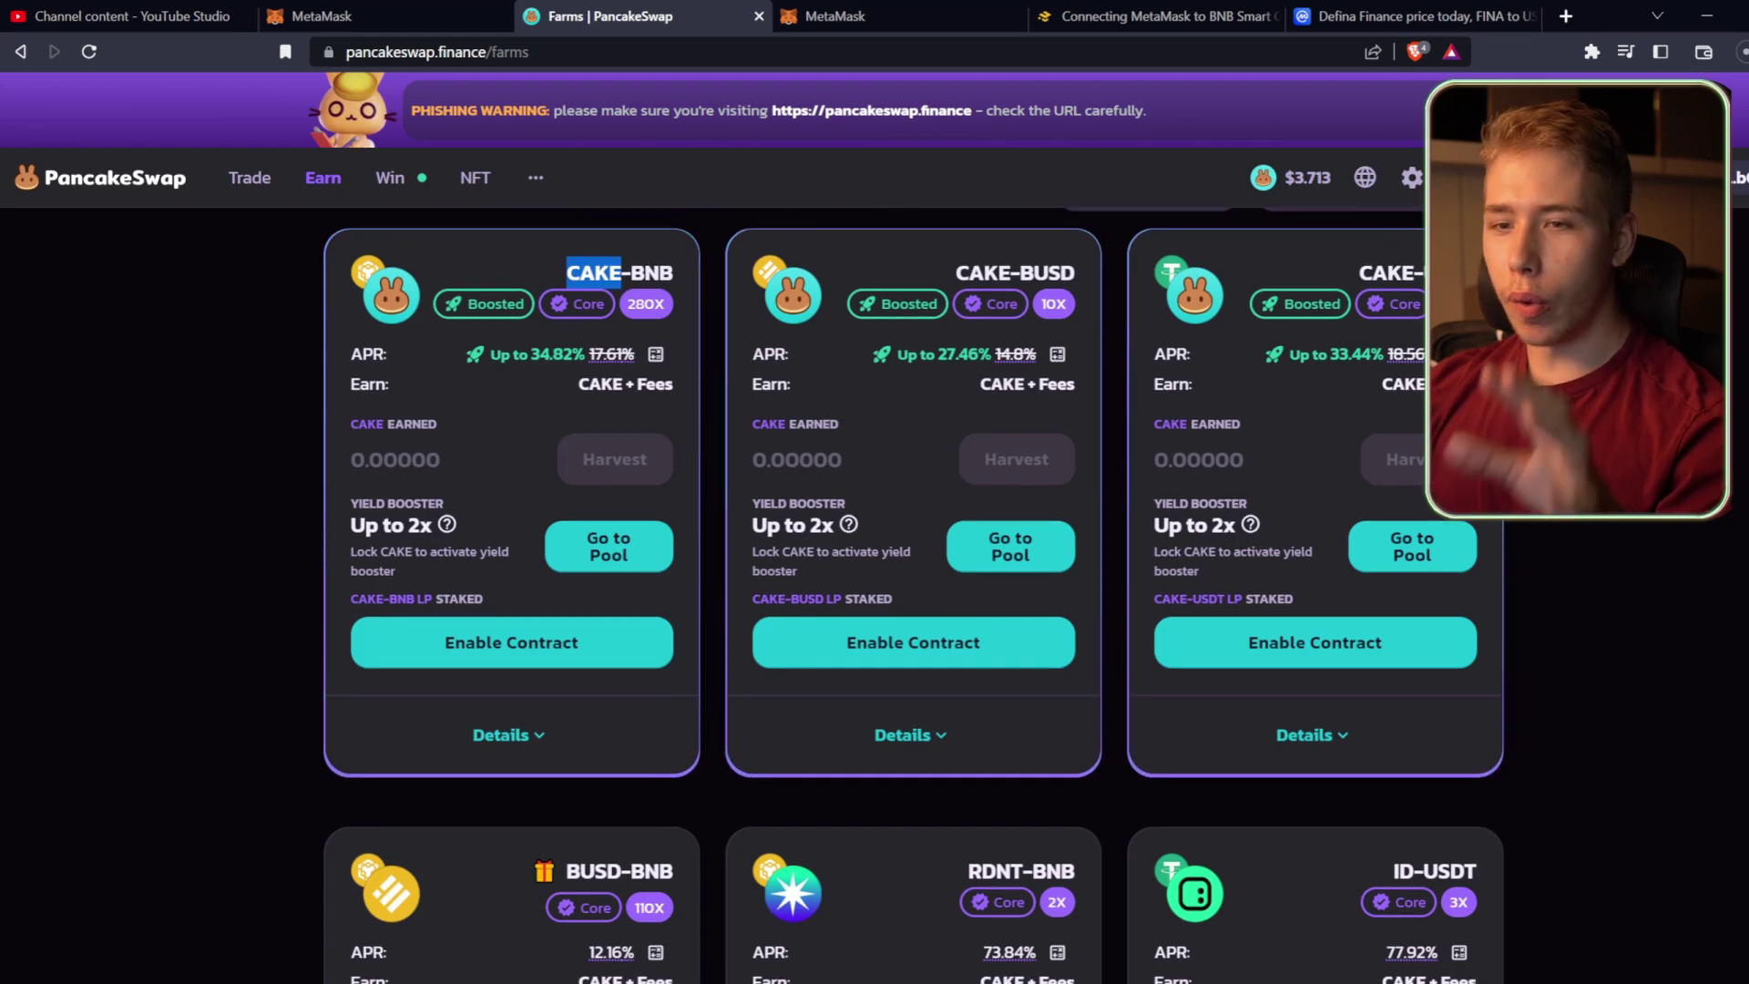
pyautogui.scroll(-5, 875, 511)
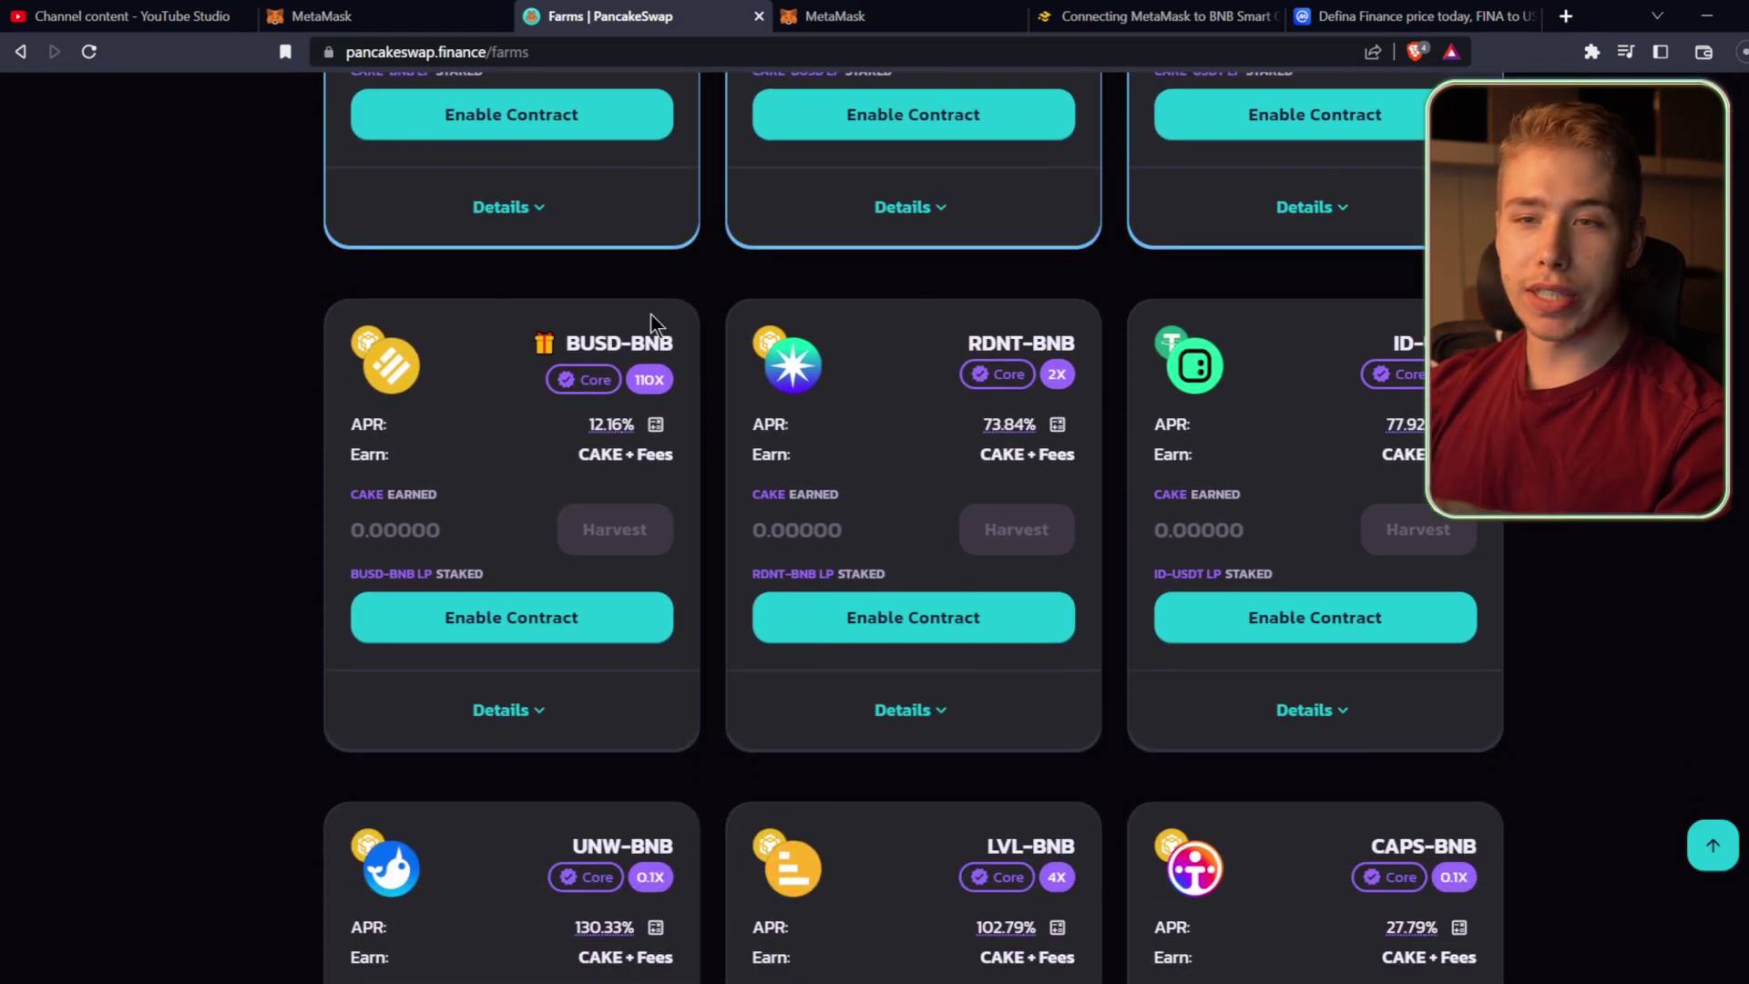
pyautogui.moveTo(567, 343); pyautogui.dragTo(674, 343)
pyautogui.moveTo(615, 442)
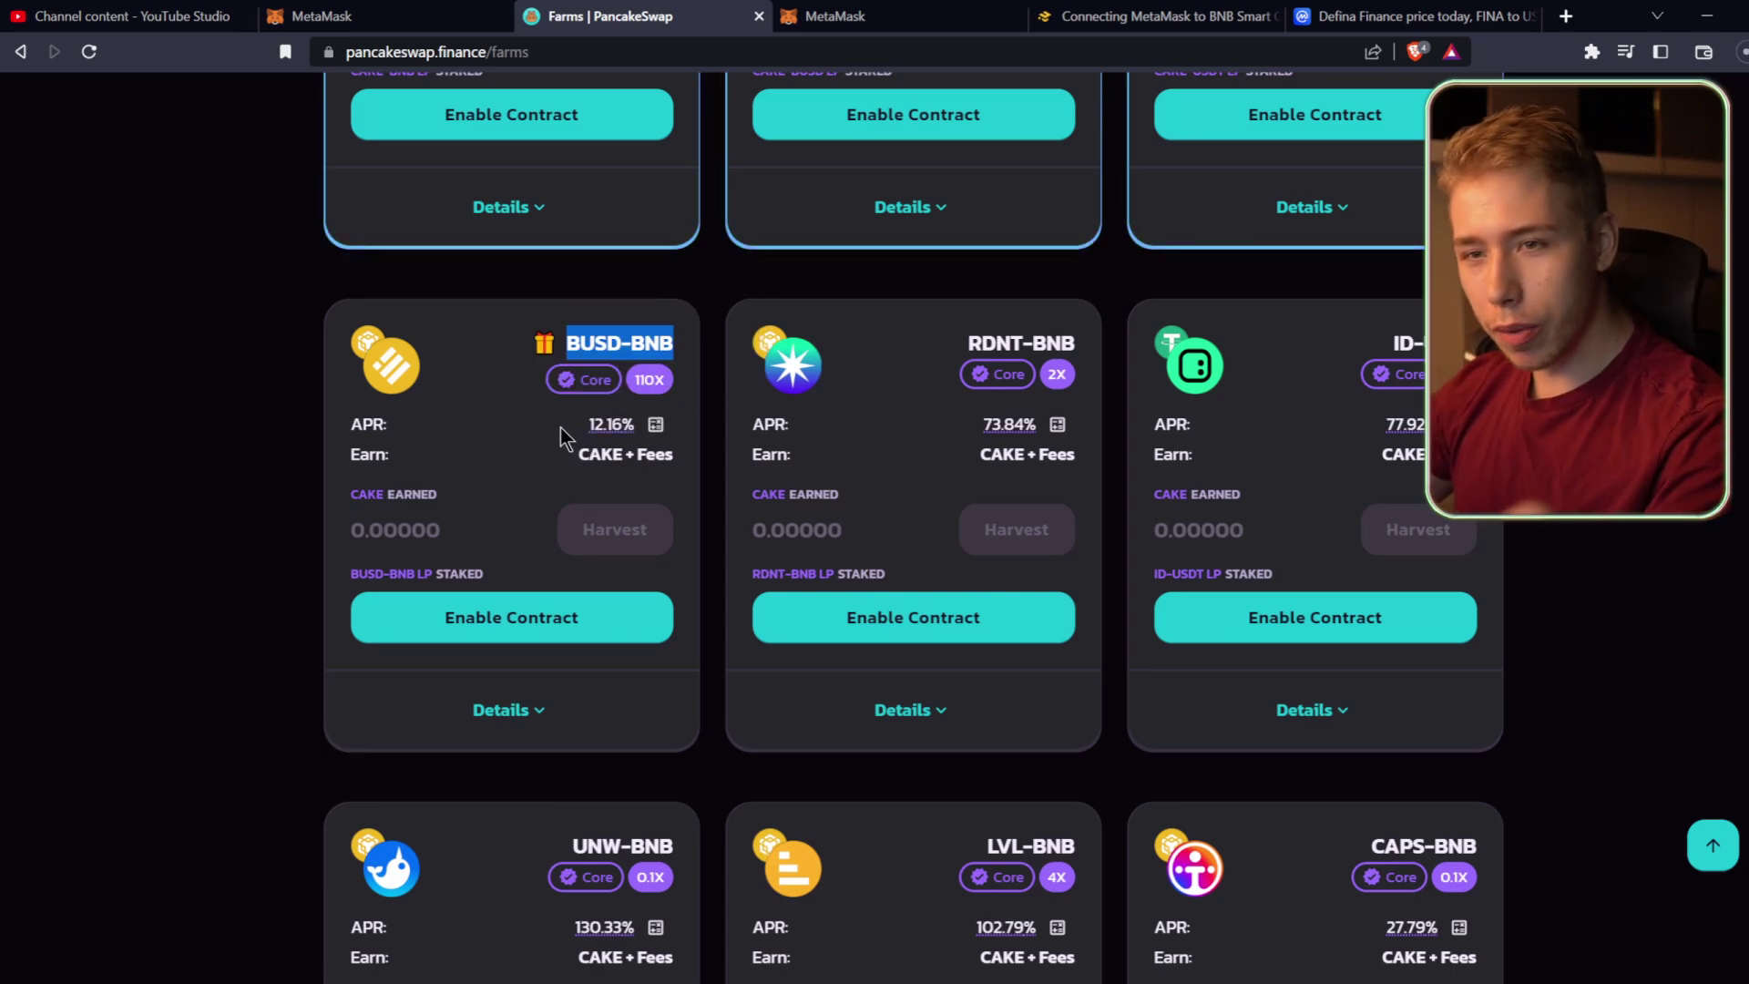
pyautogui.scroll(1, 565, 640)
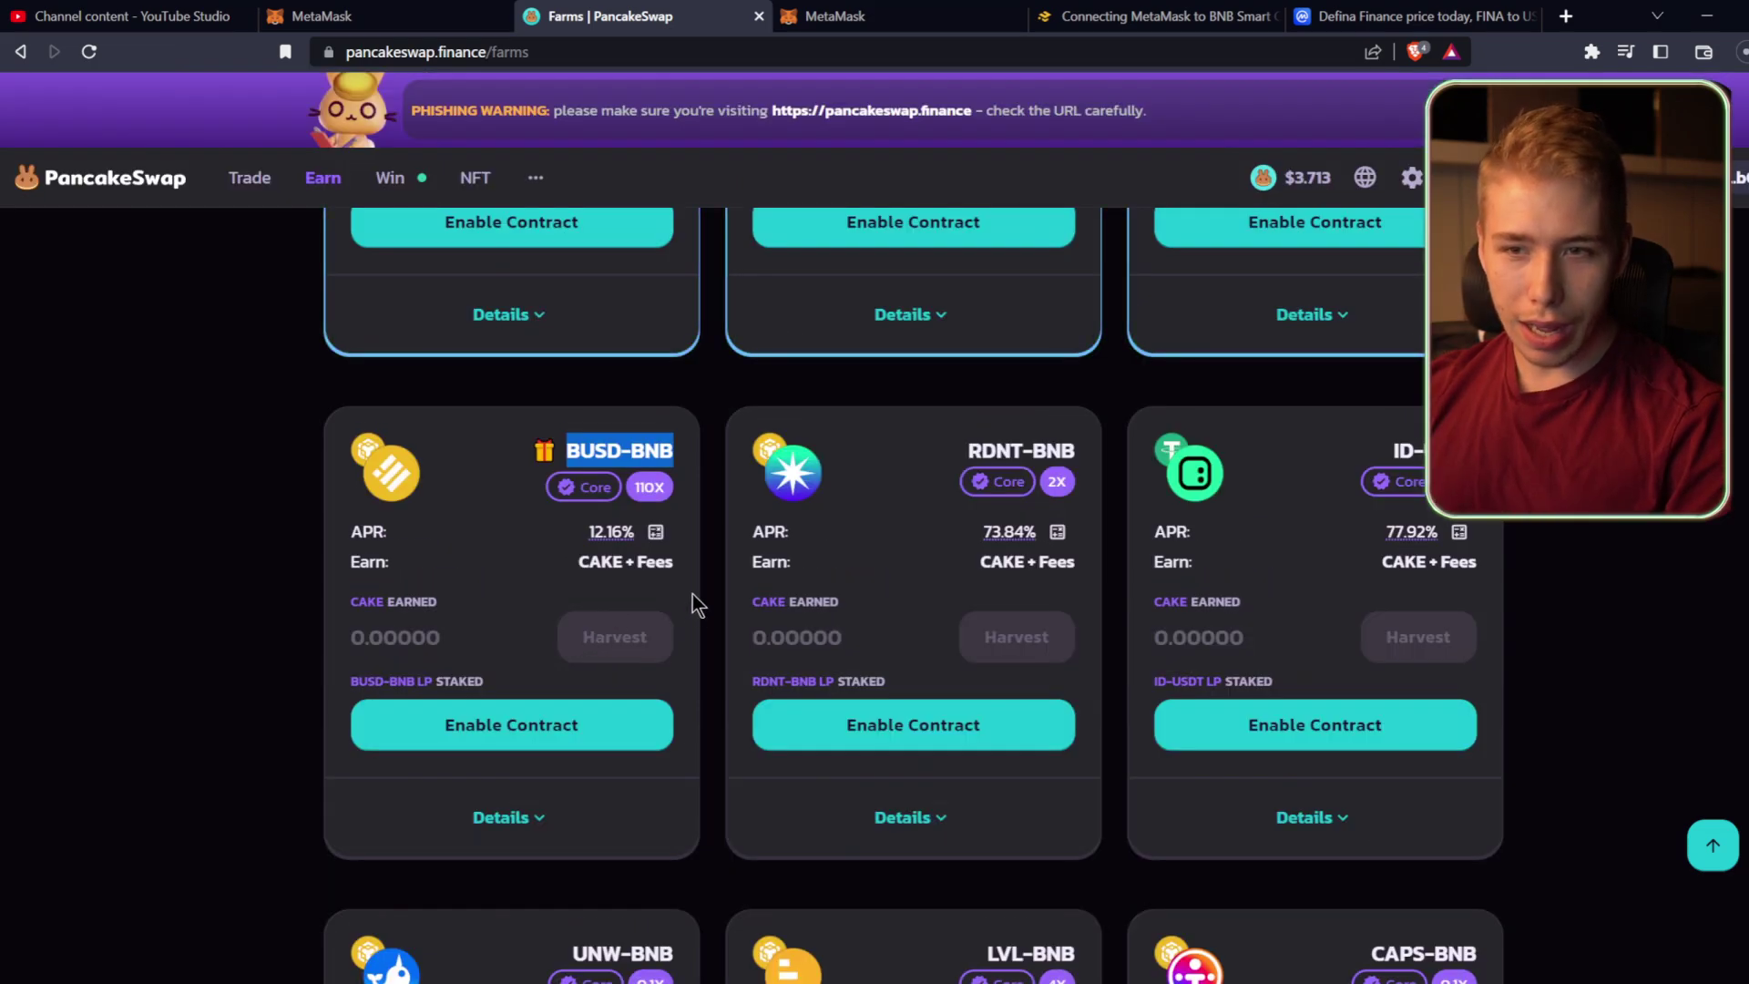
pyautogui.scroll(1, 697, 605)
pyautogui.moveTo(613, 641)
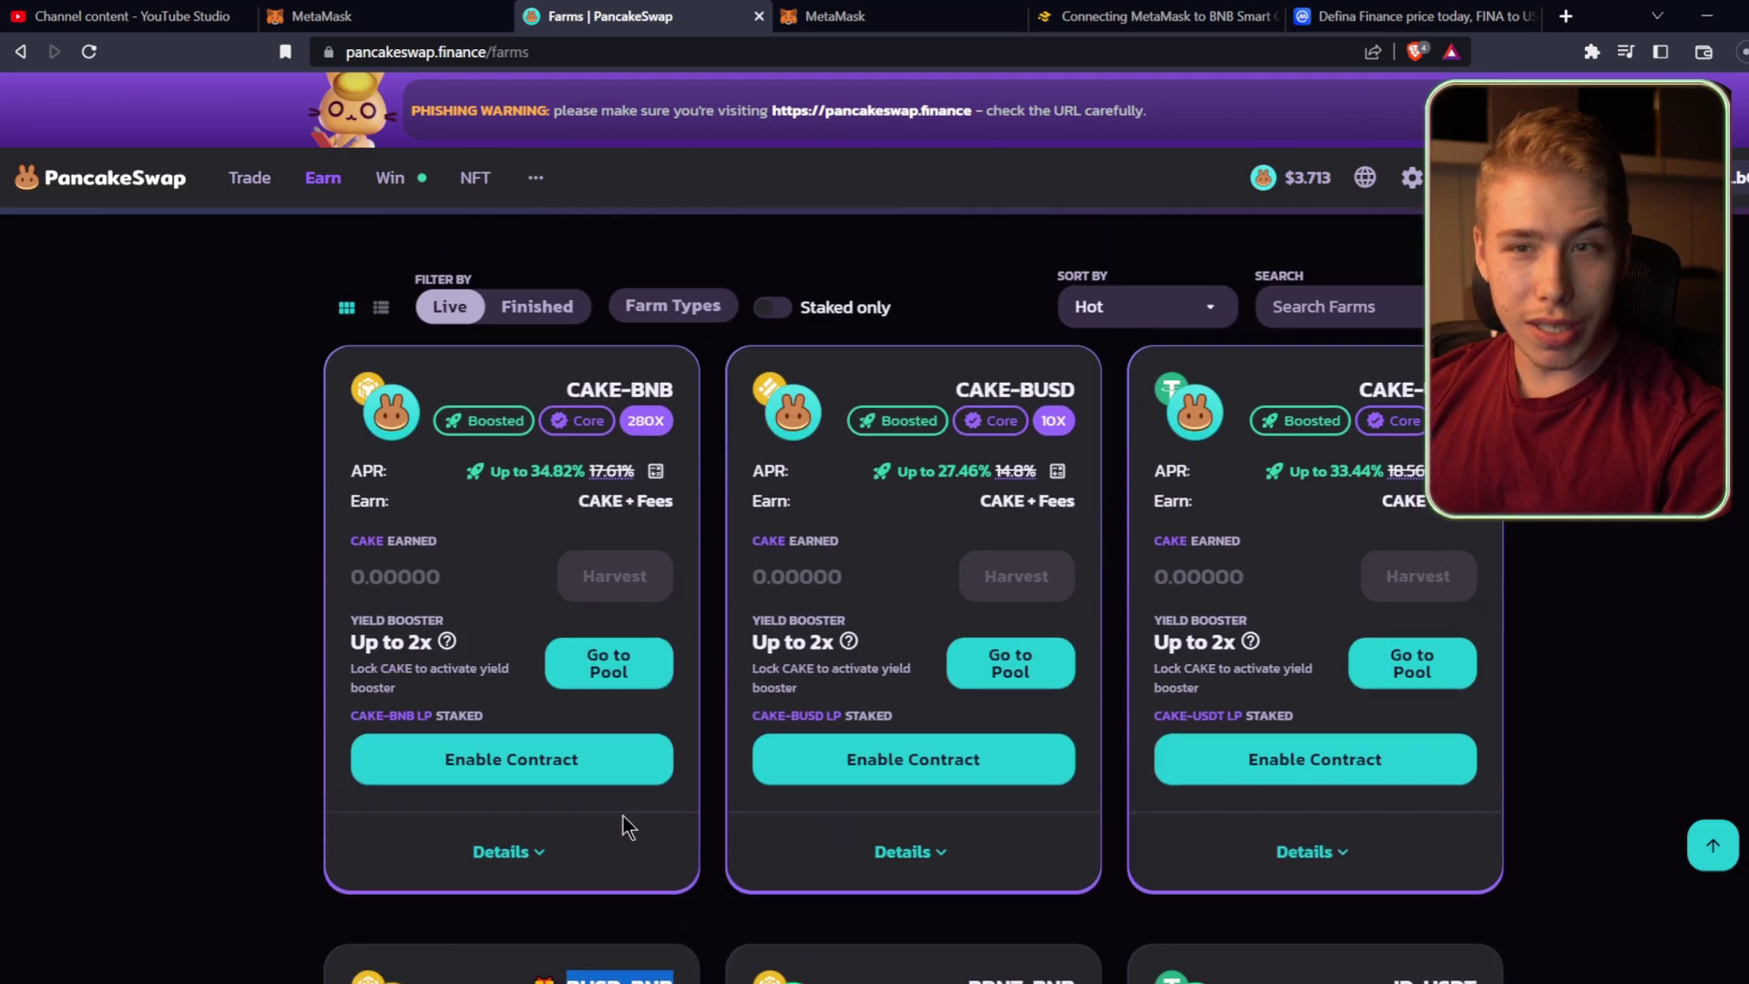
# Scroll through the farm cards, highlighting the CAKE-BNB farm name and its APR figure.
pyautogui.scroll(5, 625, 811)
pyautogui.scroll(-1, 643, 792)
pyautogui.scroll(1, 627, 533)
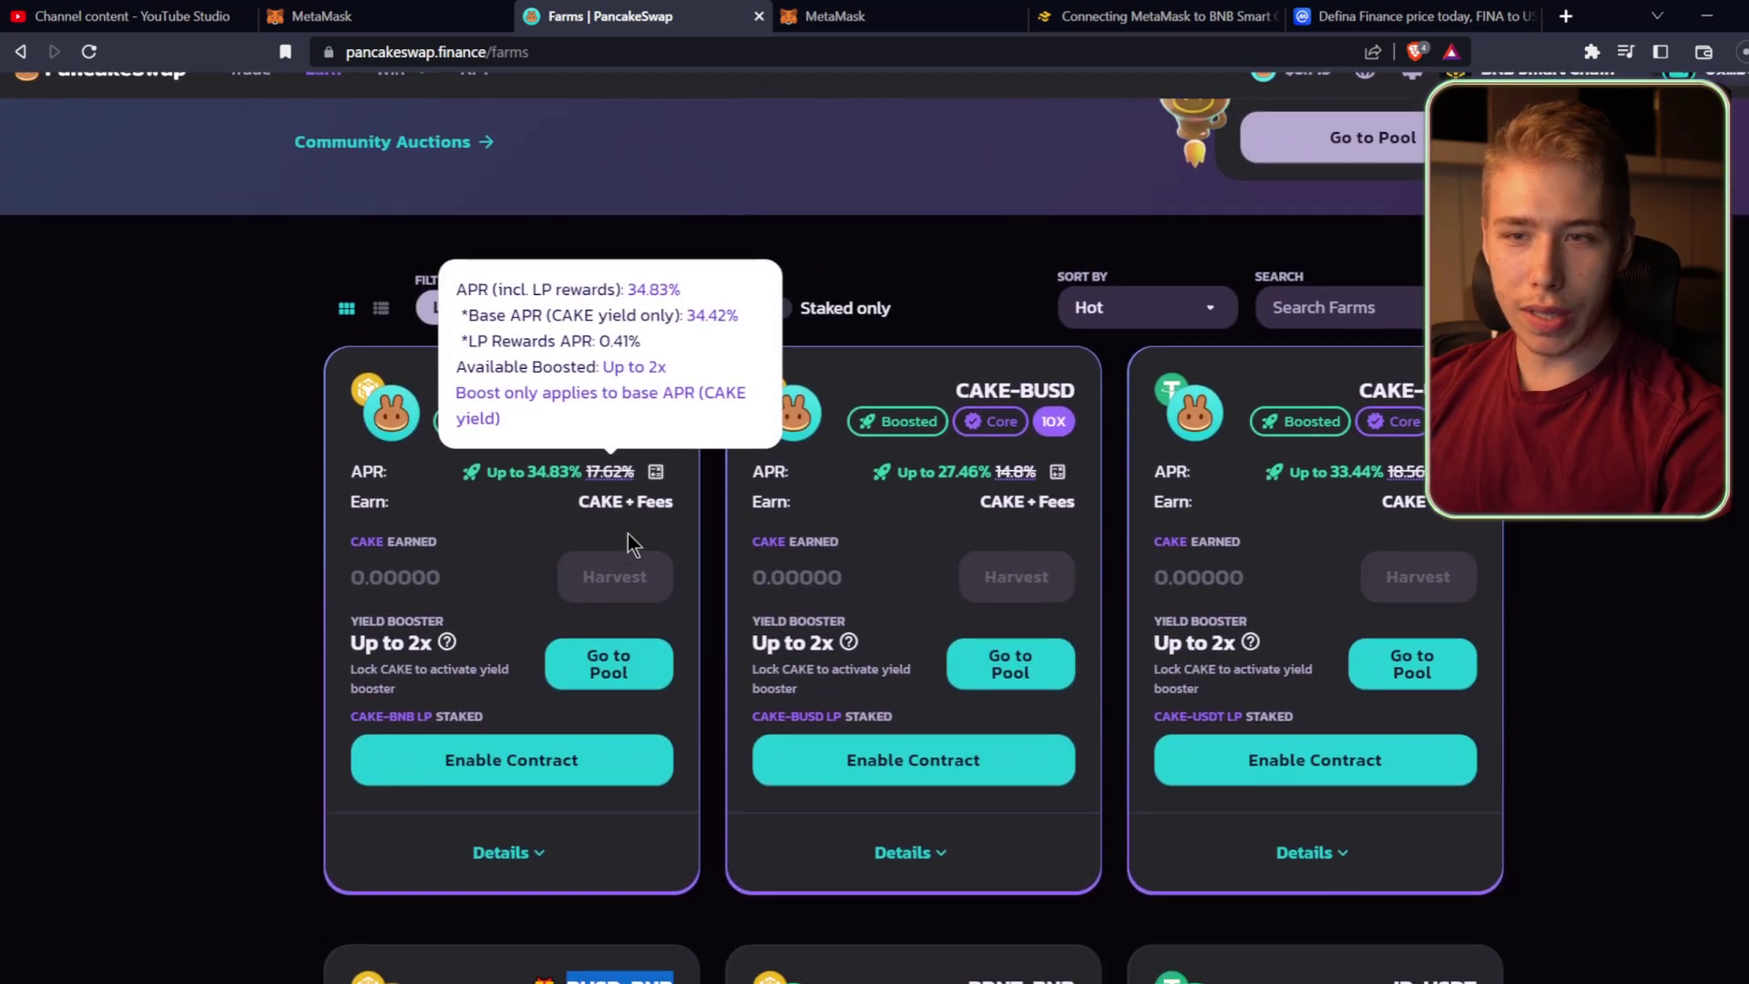
pyautogui.moveTo(583, 374); pyautogui.dragTo(628, 389)
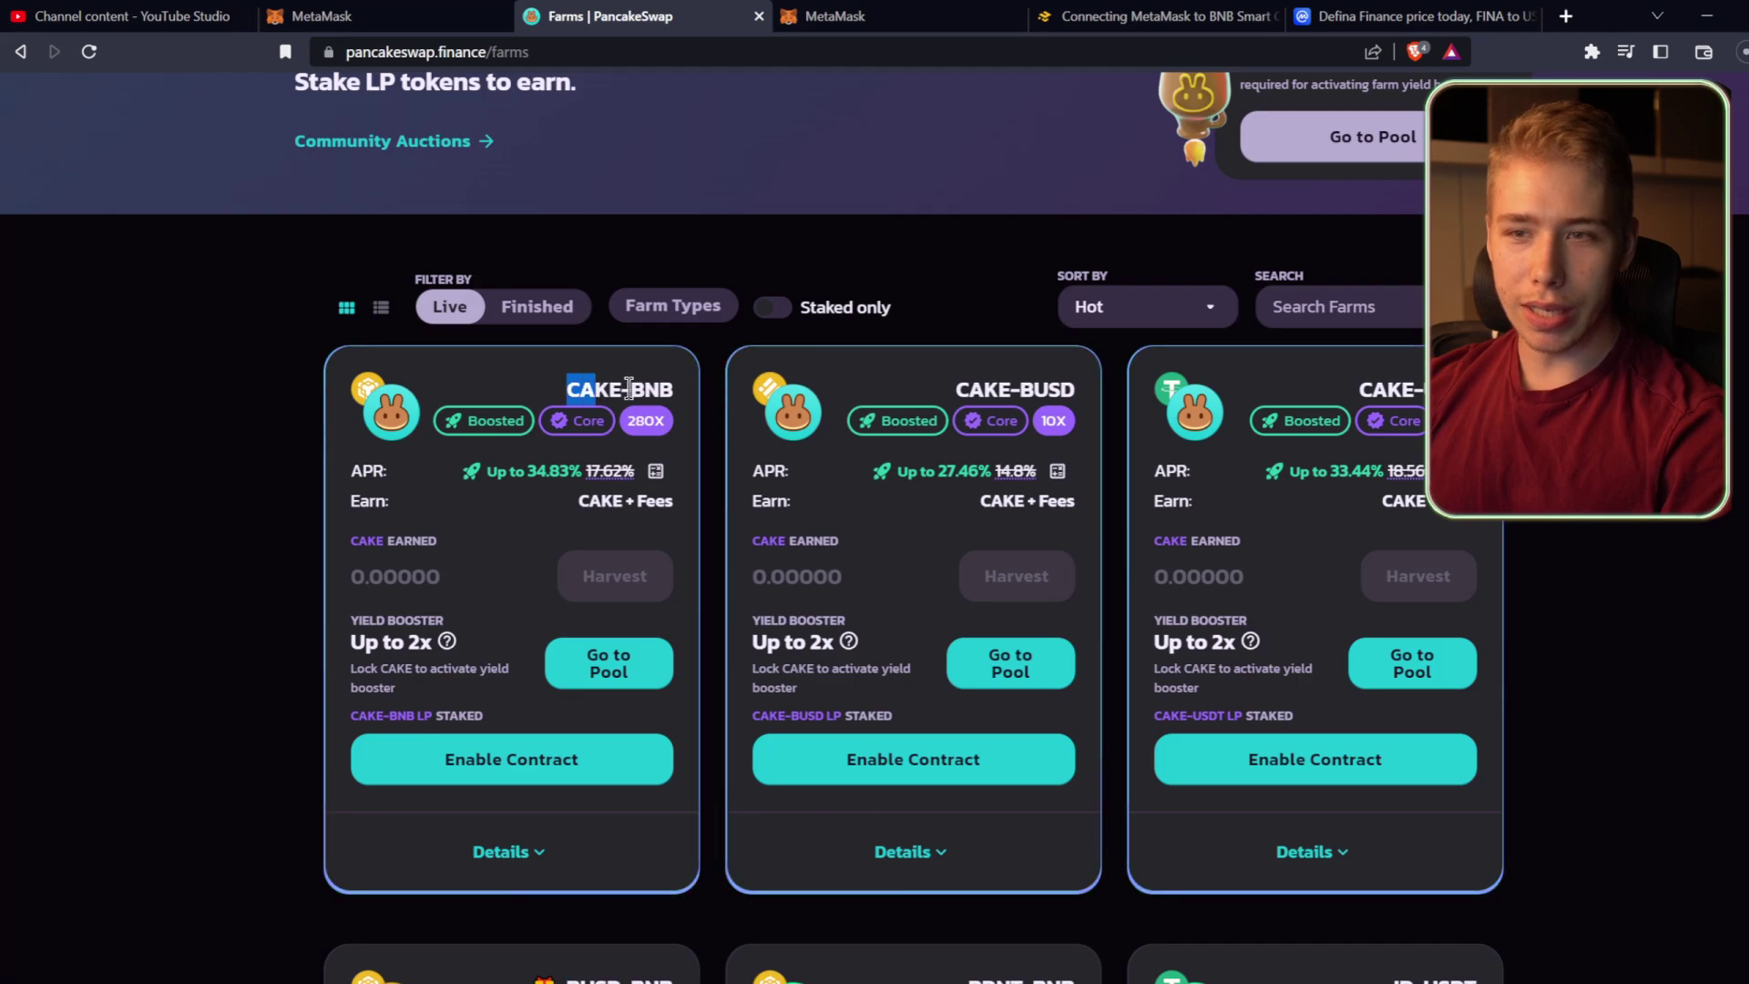
pyautogui.click(1044, 385)
pyautogui.scroll(-1, 1047, 384)
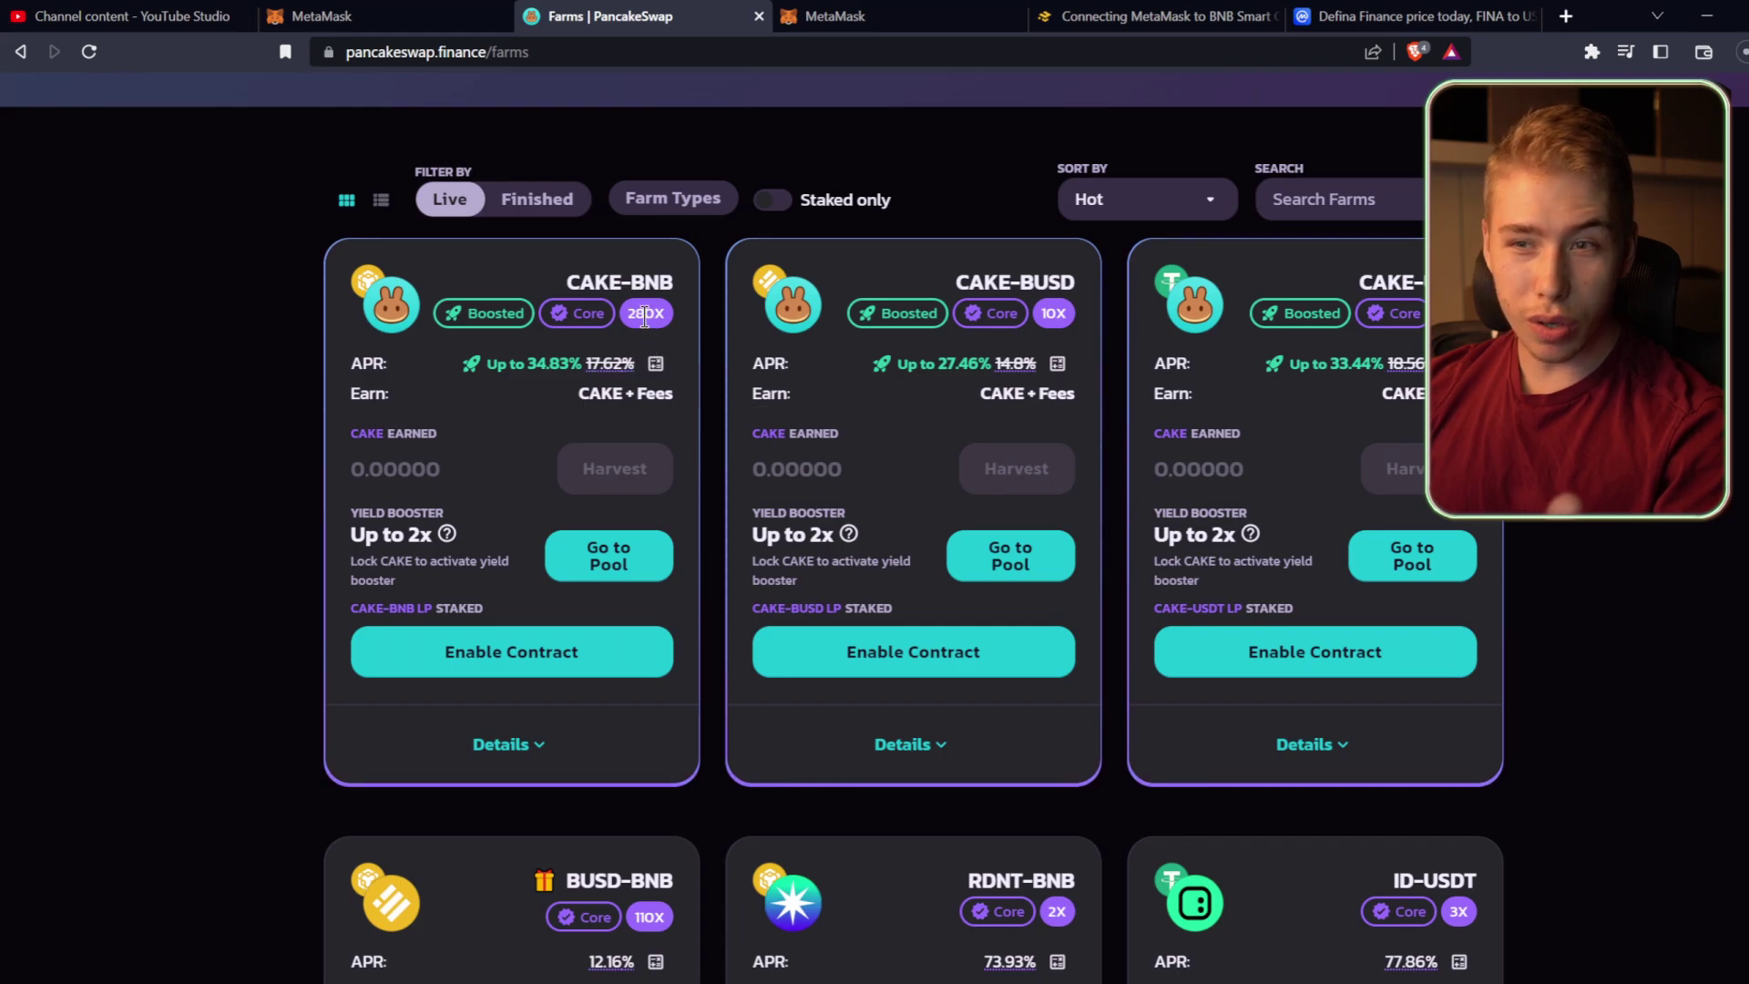
pyautogui.moveTo(527, 365); pyautogui.dragTo(555, 373)
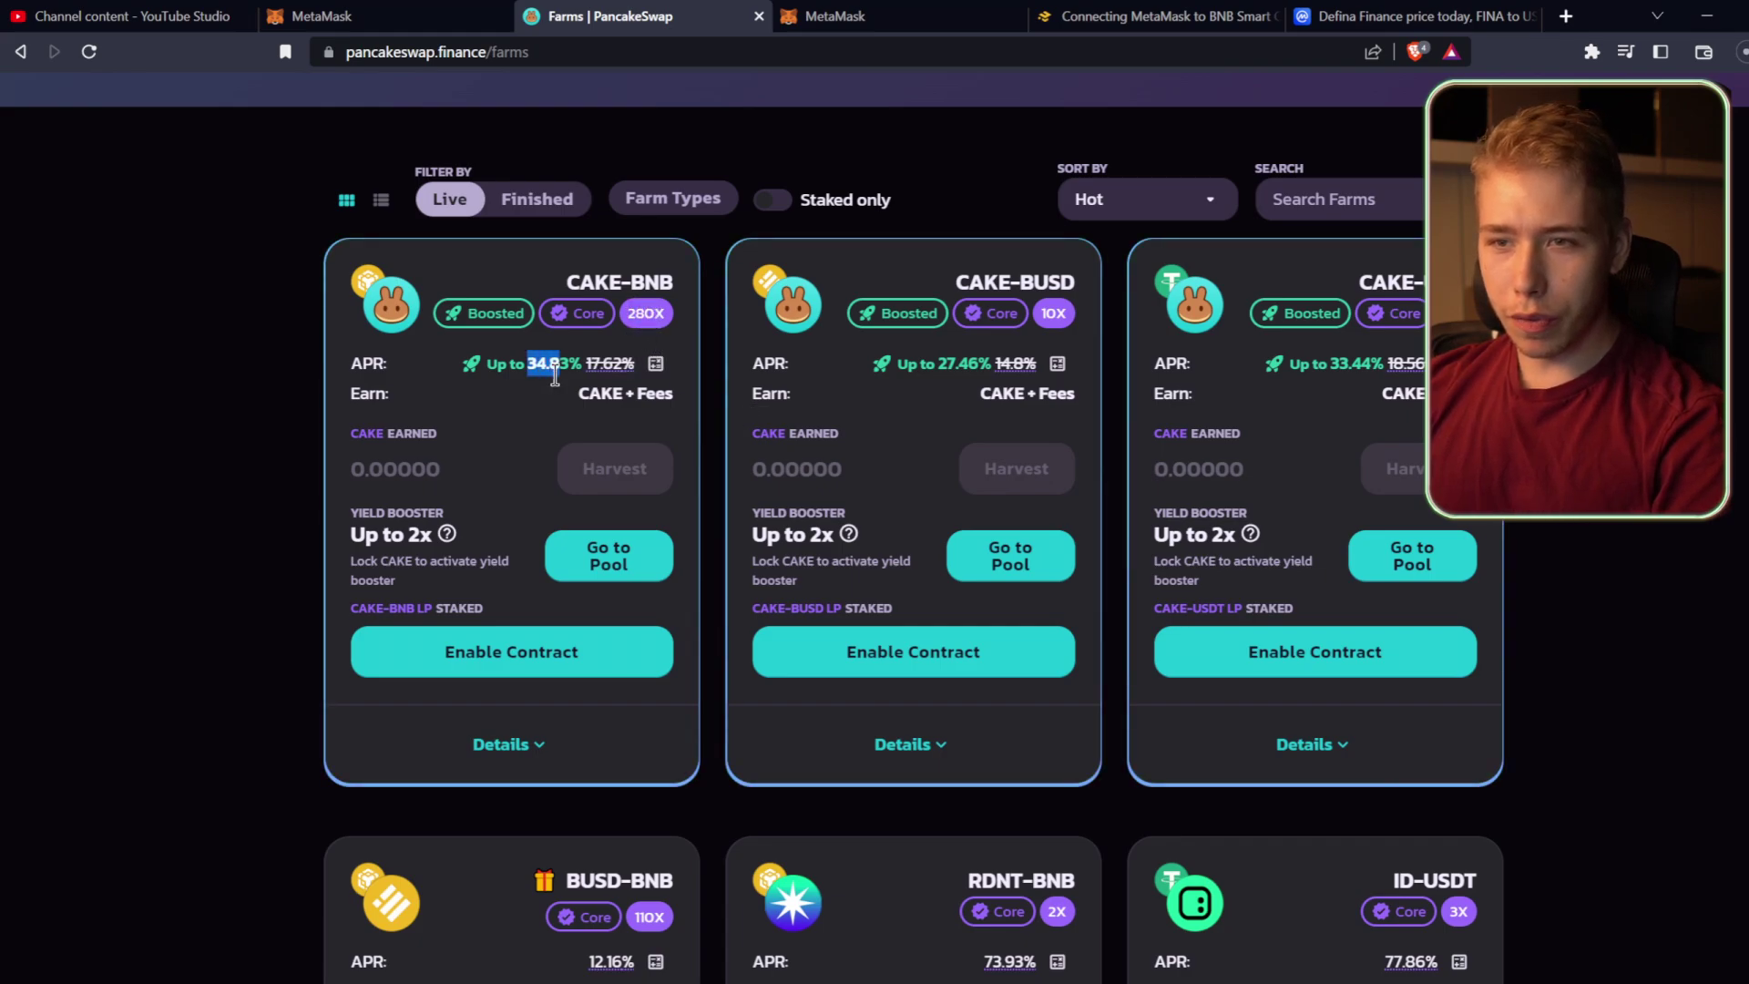
pyautogui.click(708, 388)
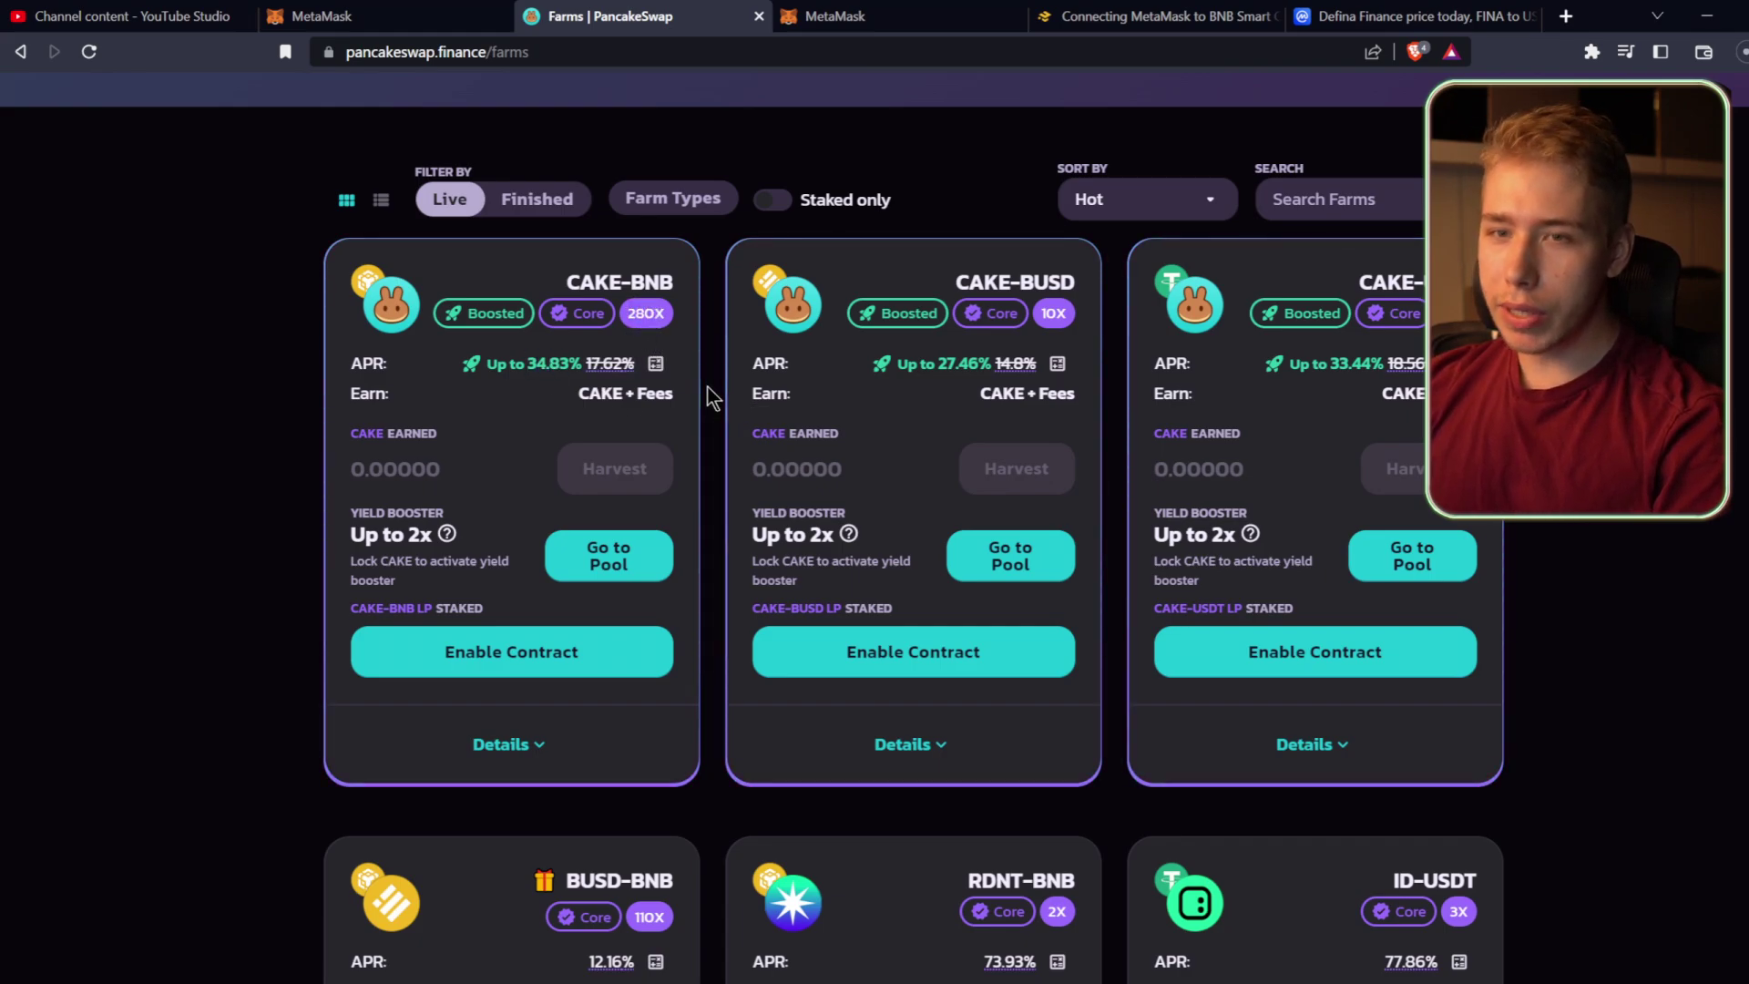
pyautogui.scroll(3, 707, 386)
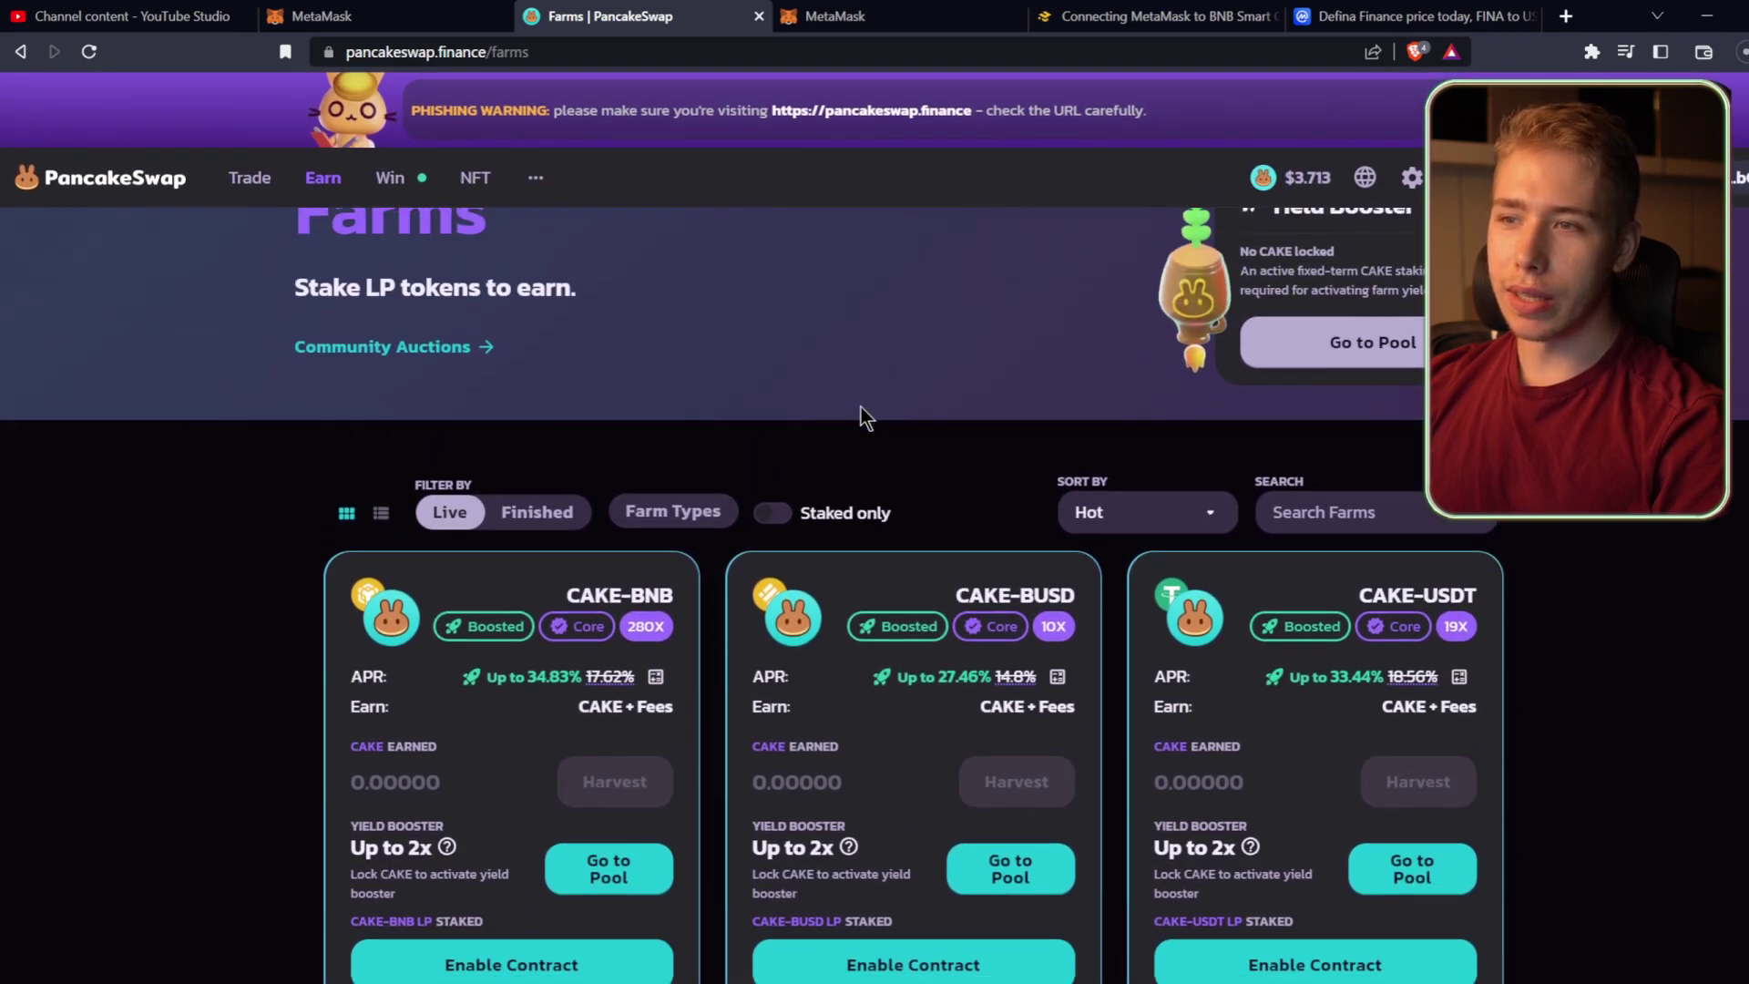
pyautogui.scroll(-1, 861, 408)
pyautogui.scroll(2, 1102, 297)
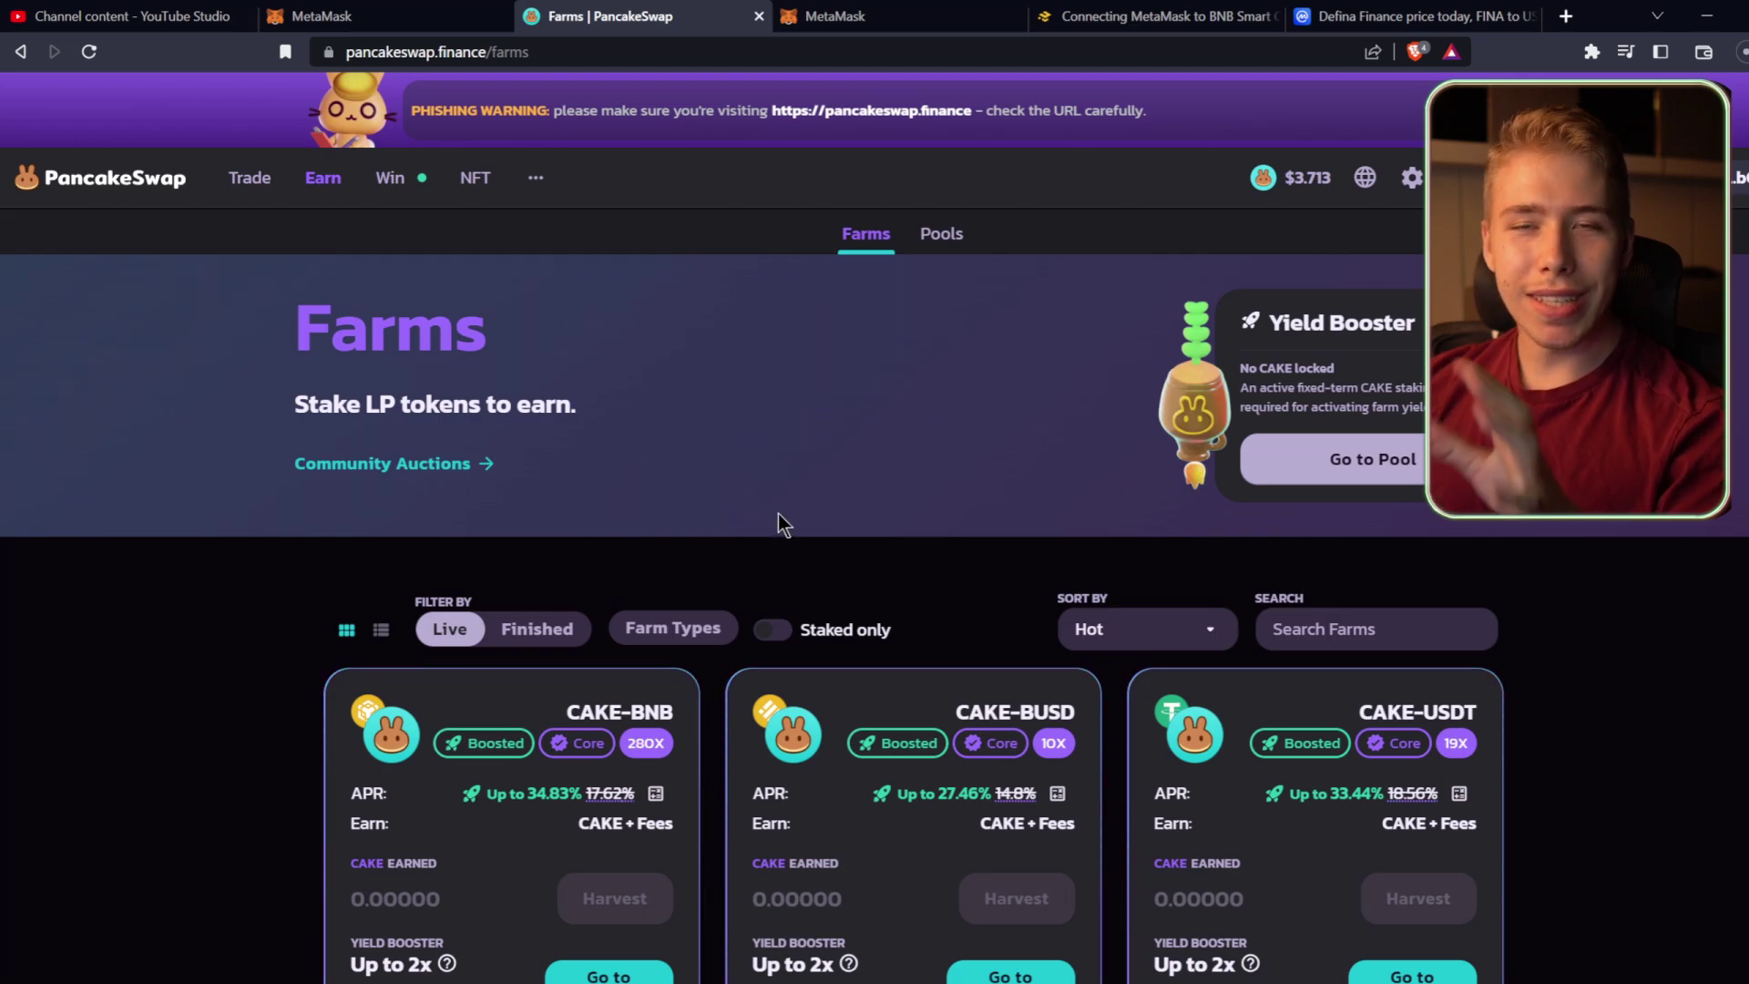
pyautogui.scroll(-10, 796, 479)
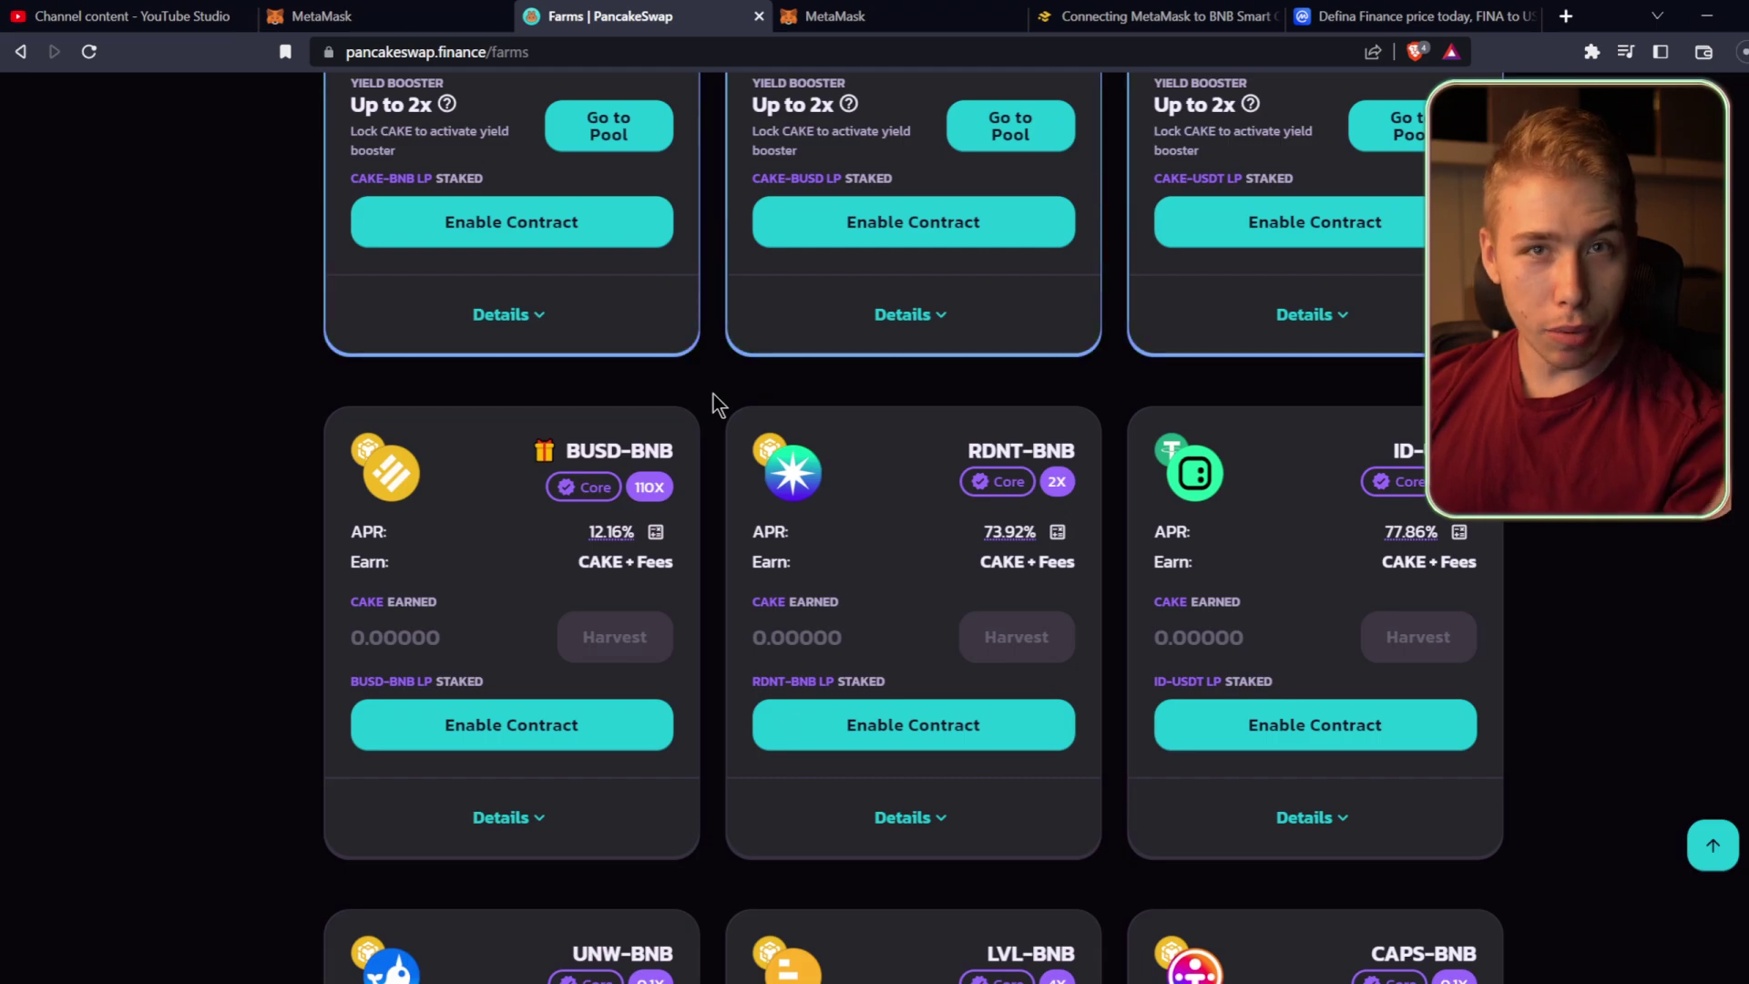
pyautogui.scroll(8, 714, 395)
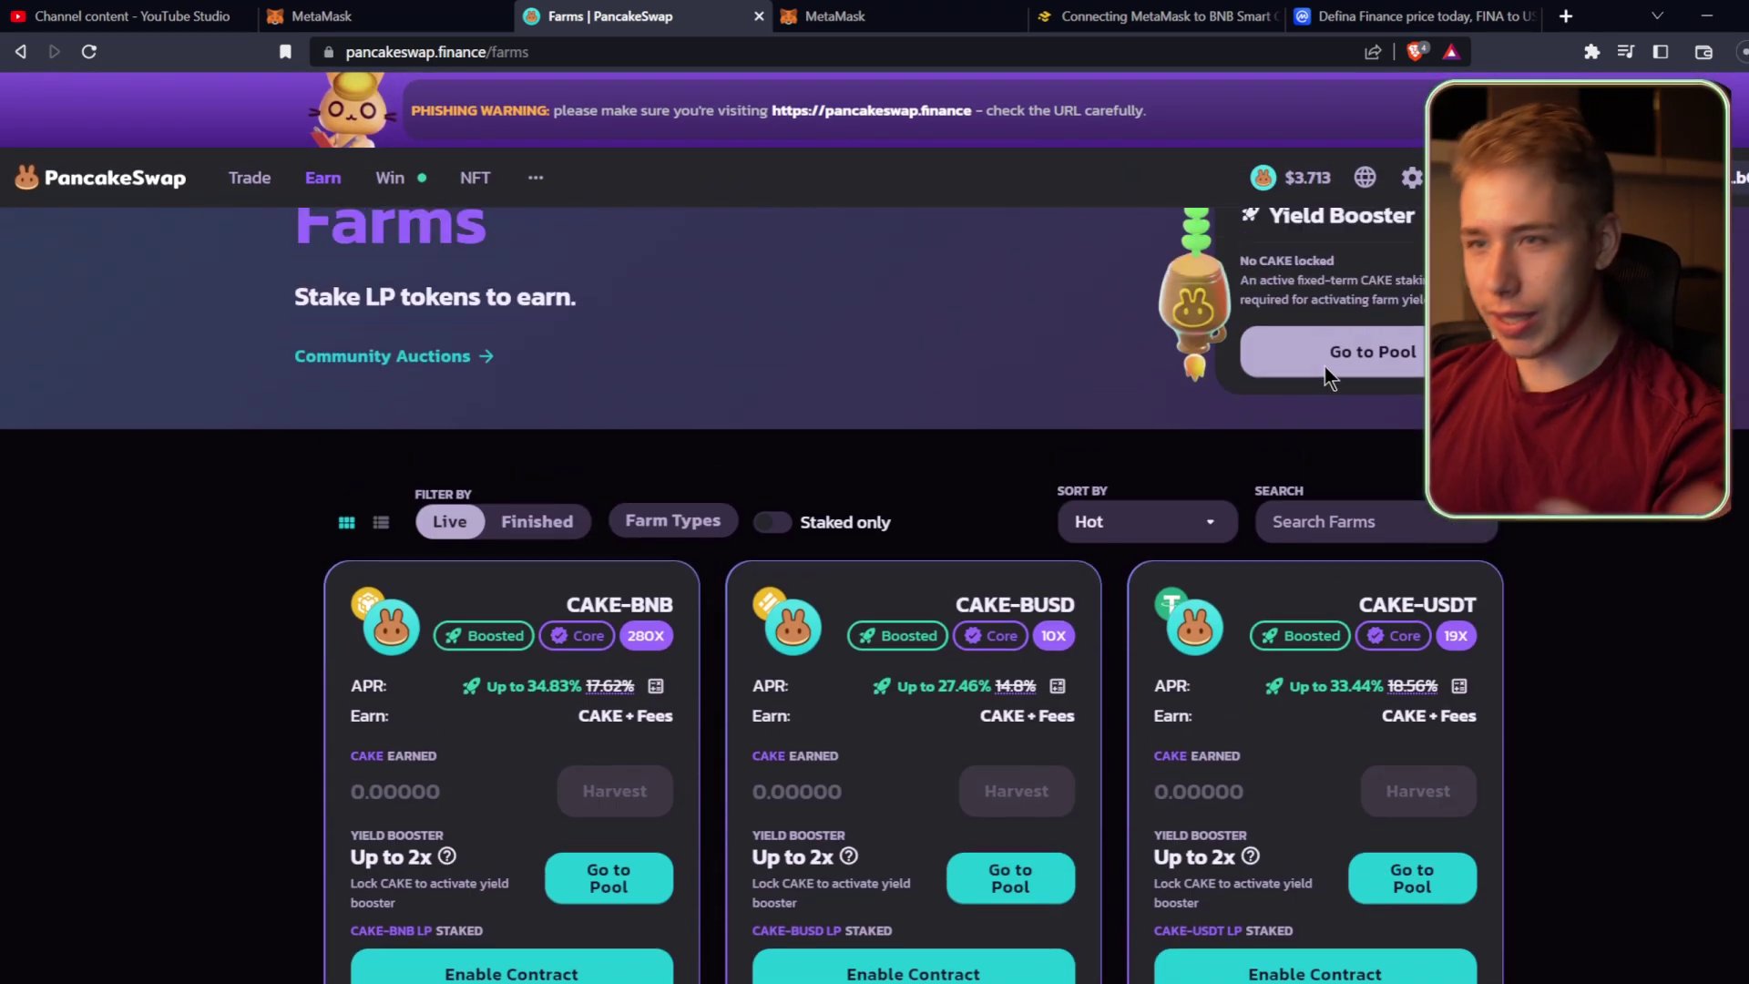
# Filter the Farms list by 'busd' and browse the matching BUSD farms.
pyautogui.write('busd')
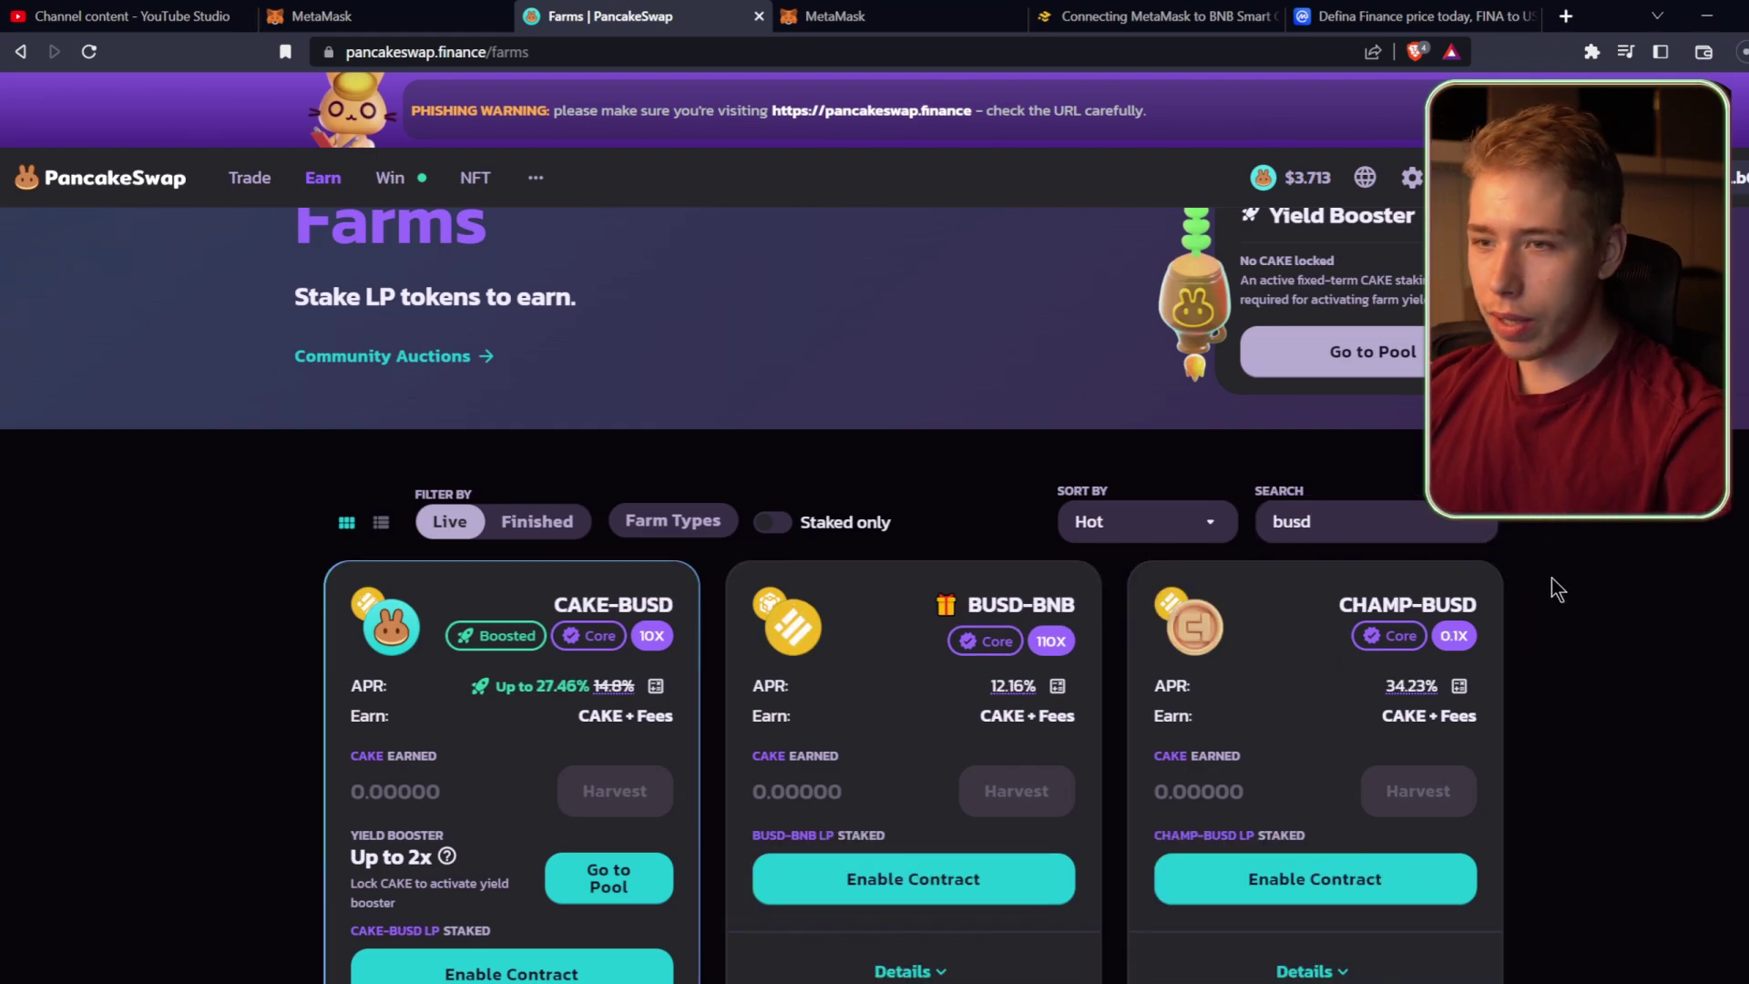
pyautogui.scroll(-6, 1551, 577)
pyautogui.moveTo(1424, 649)
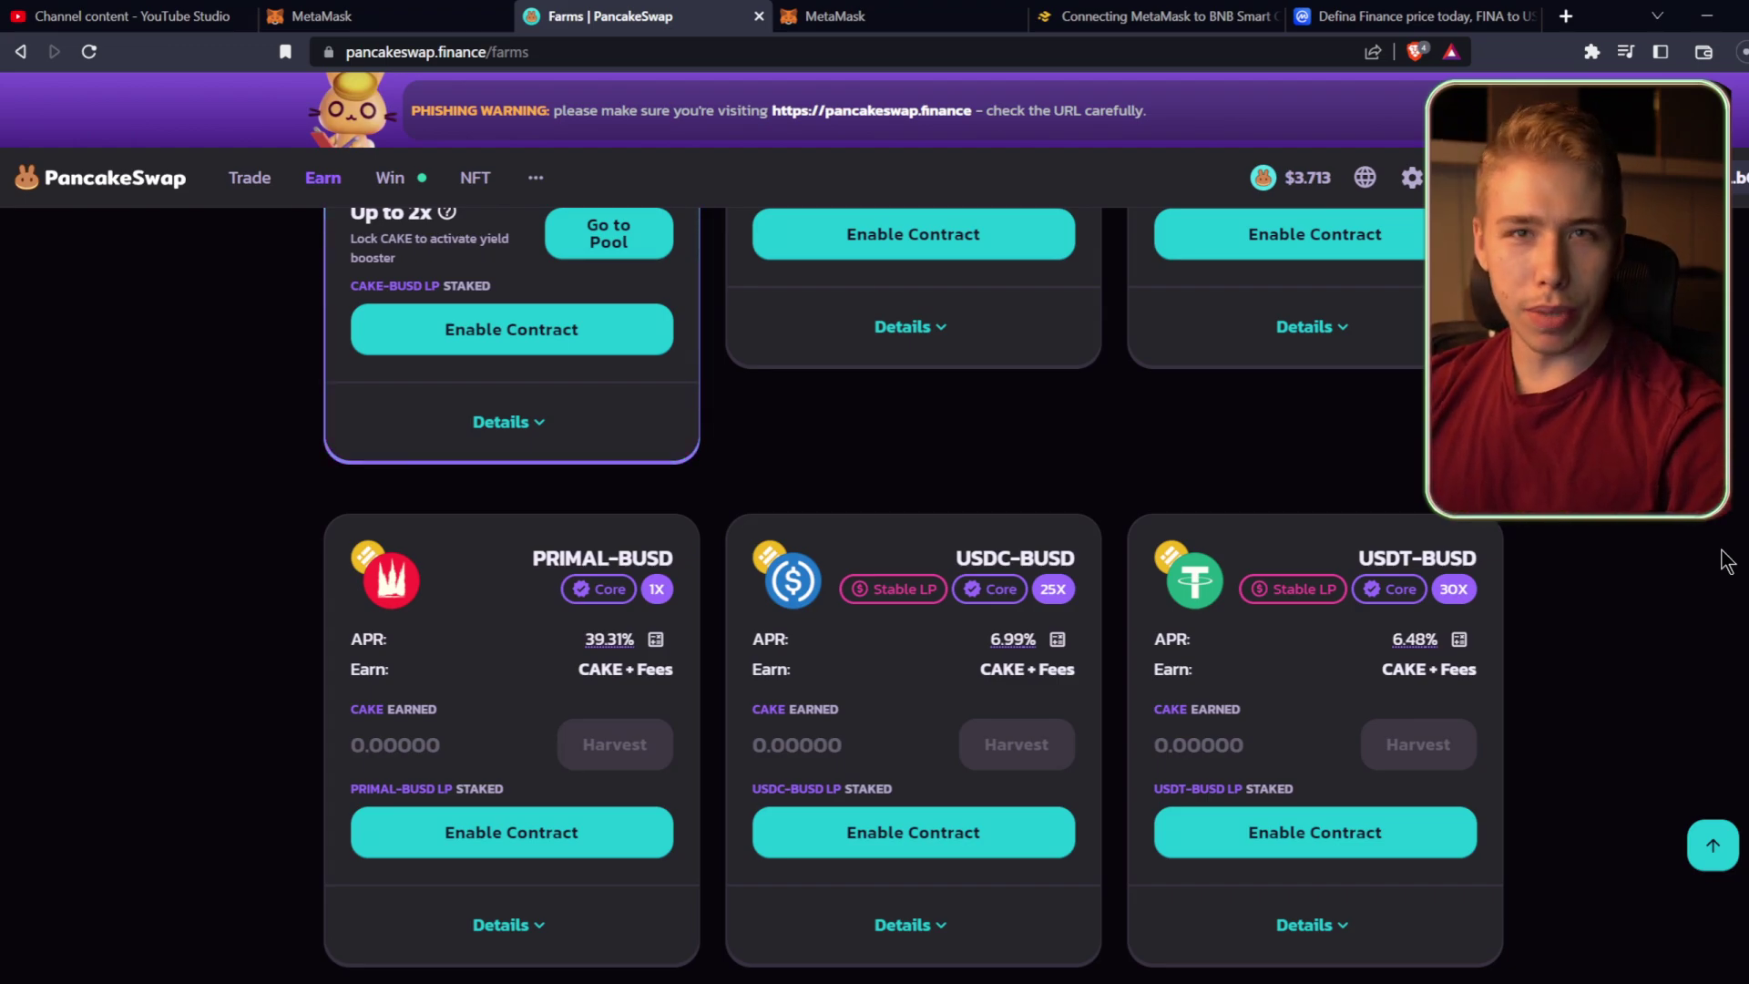
pyautogui.scroll(2, 1724, 559)
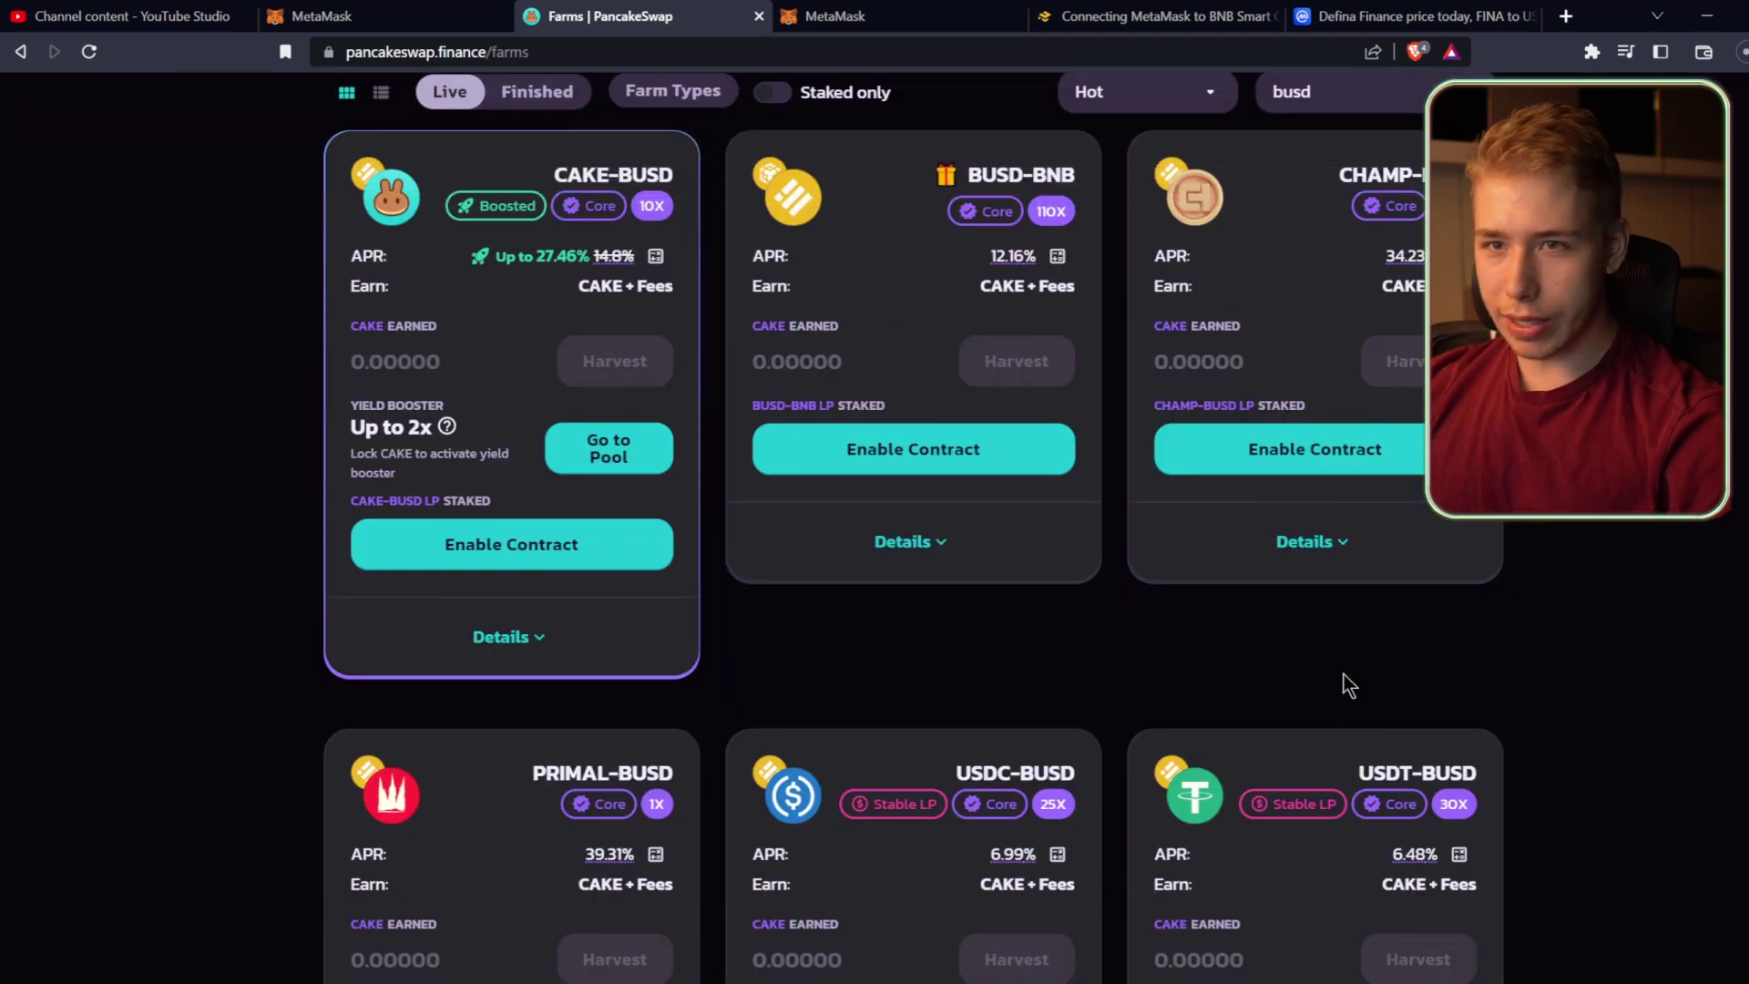
pyautogui.scroll(2, 1172, 741)
pyautogui.moveTo(547, 471)
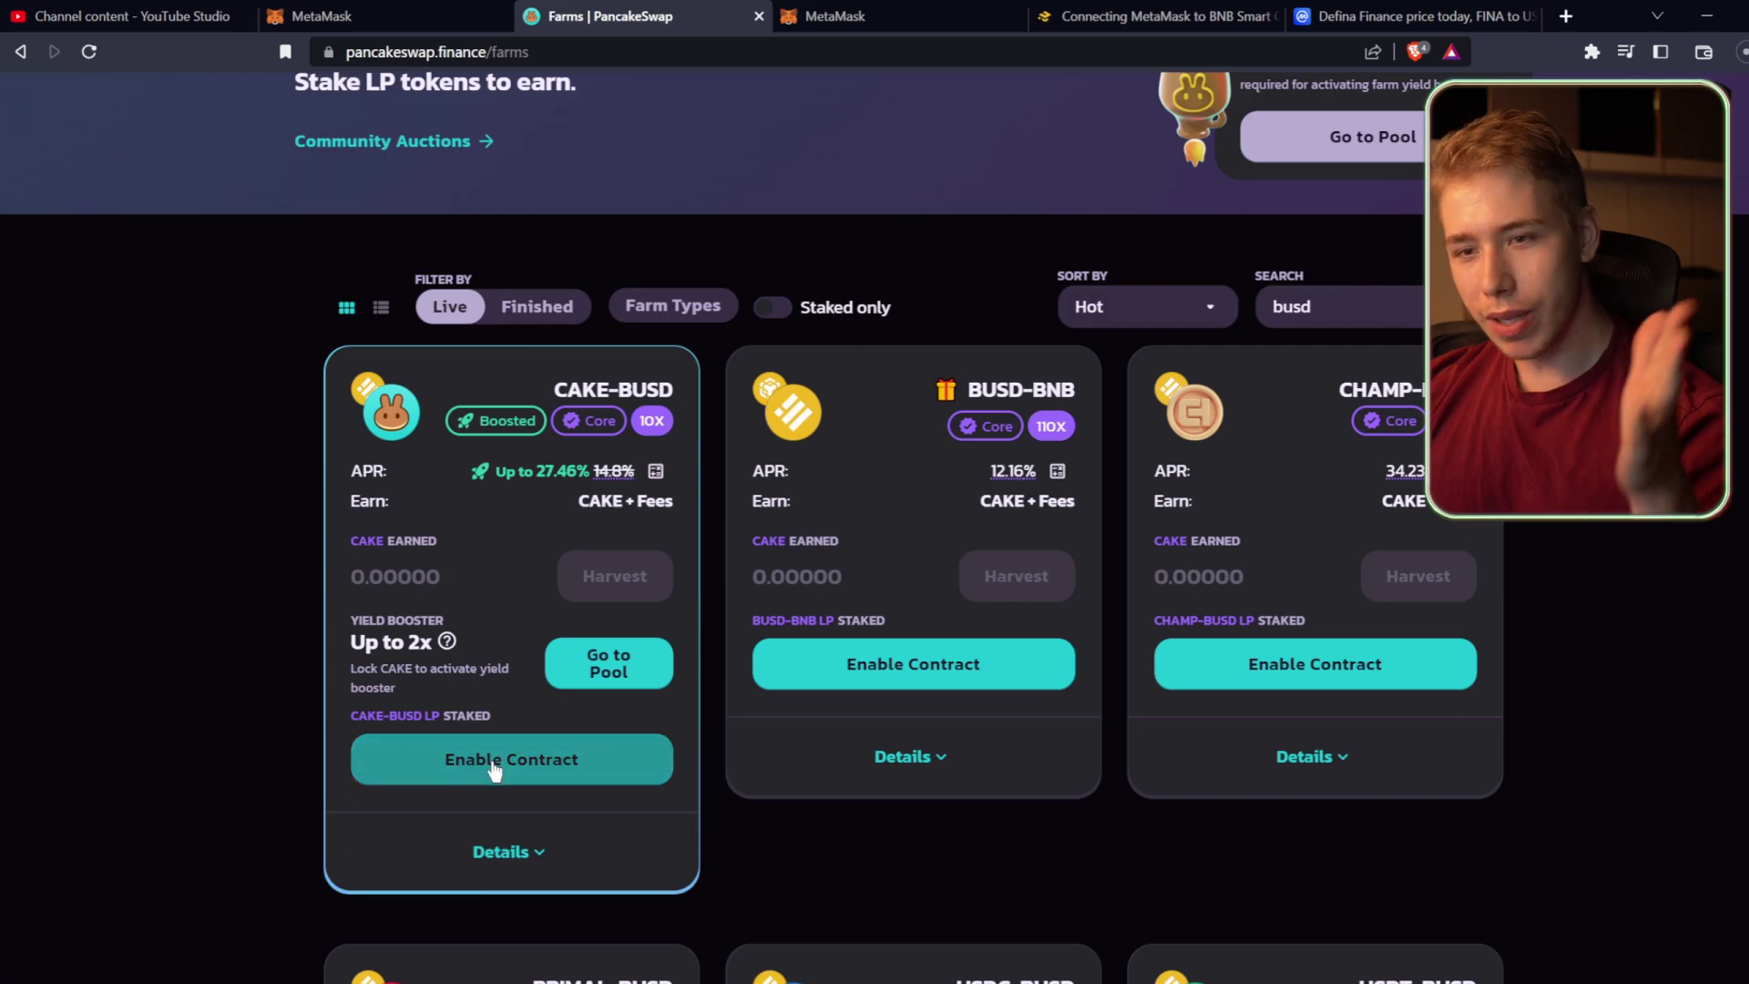
pyautogui.scroll(1, 381, 538)
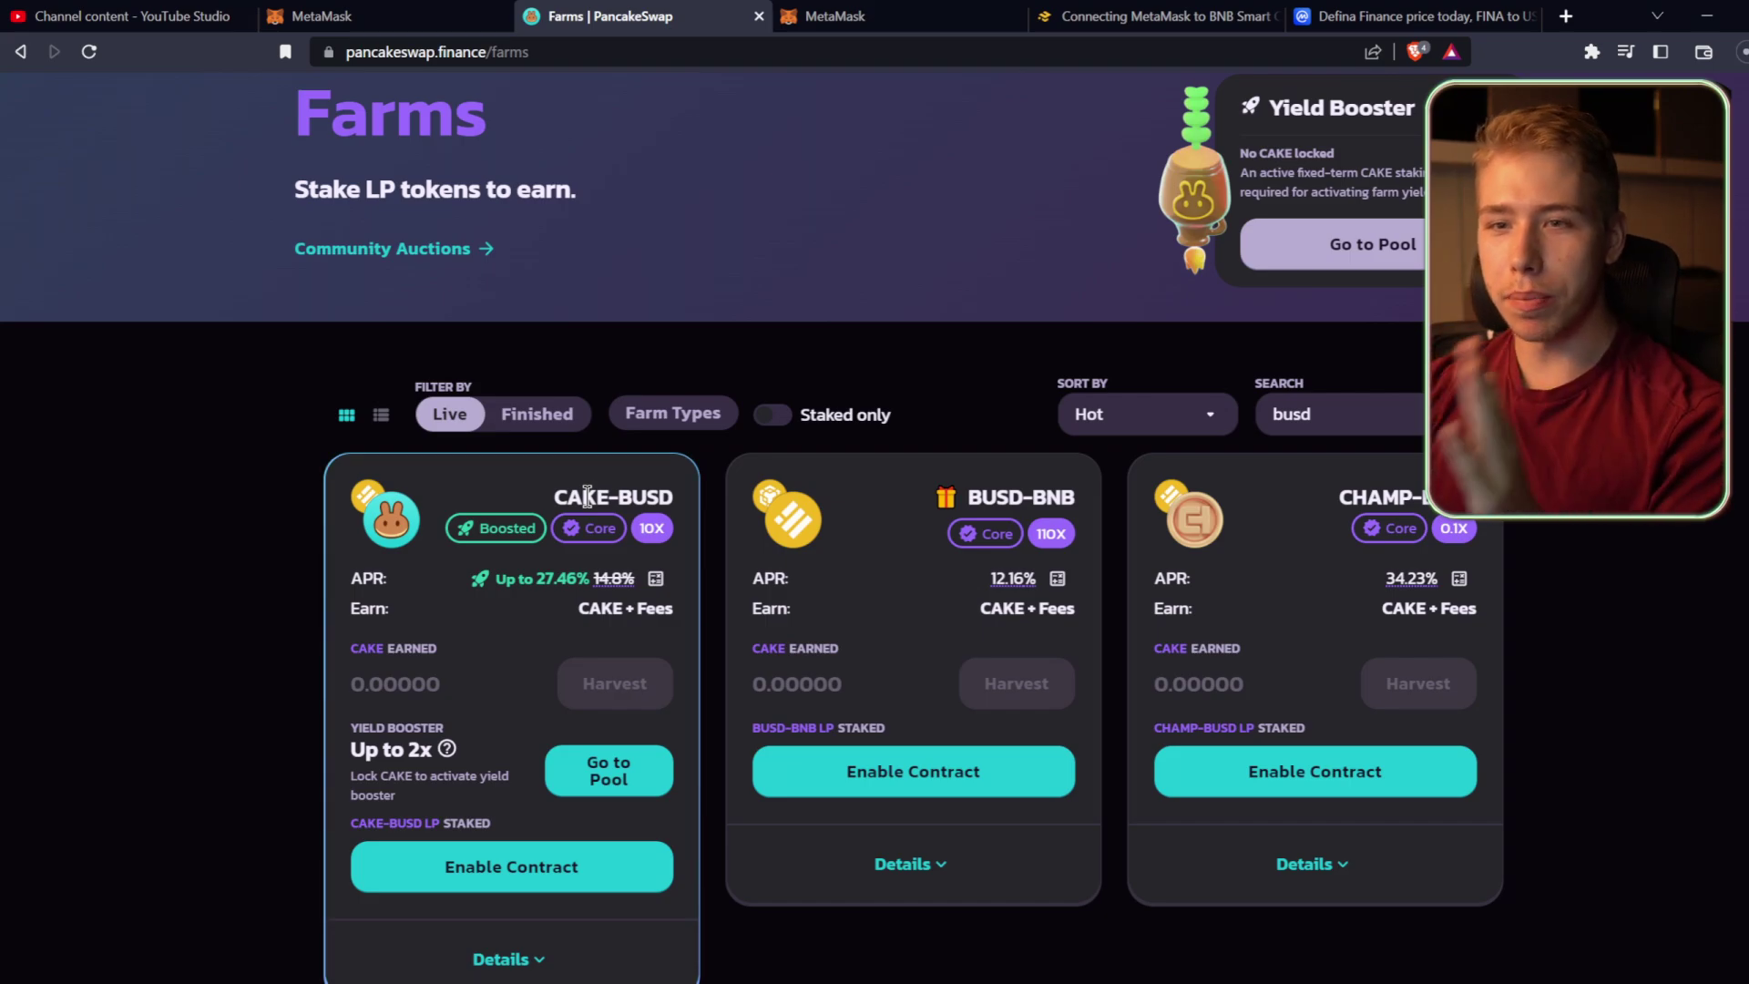
# Review MetaMask assets: 0.1067 BNB and zero BUSD, Cake and Cake-LP.
pyautogui.click(433, 13)
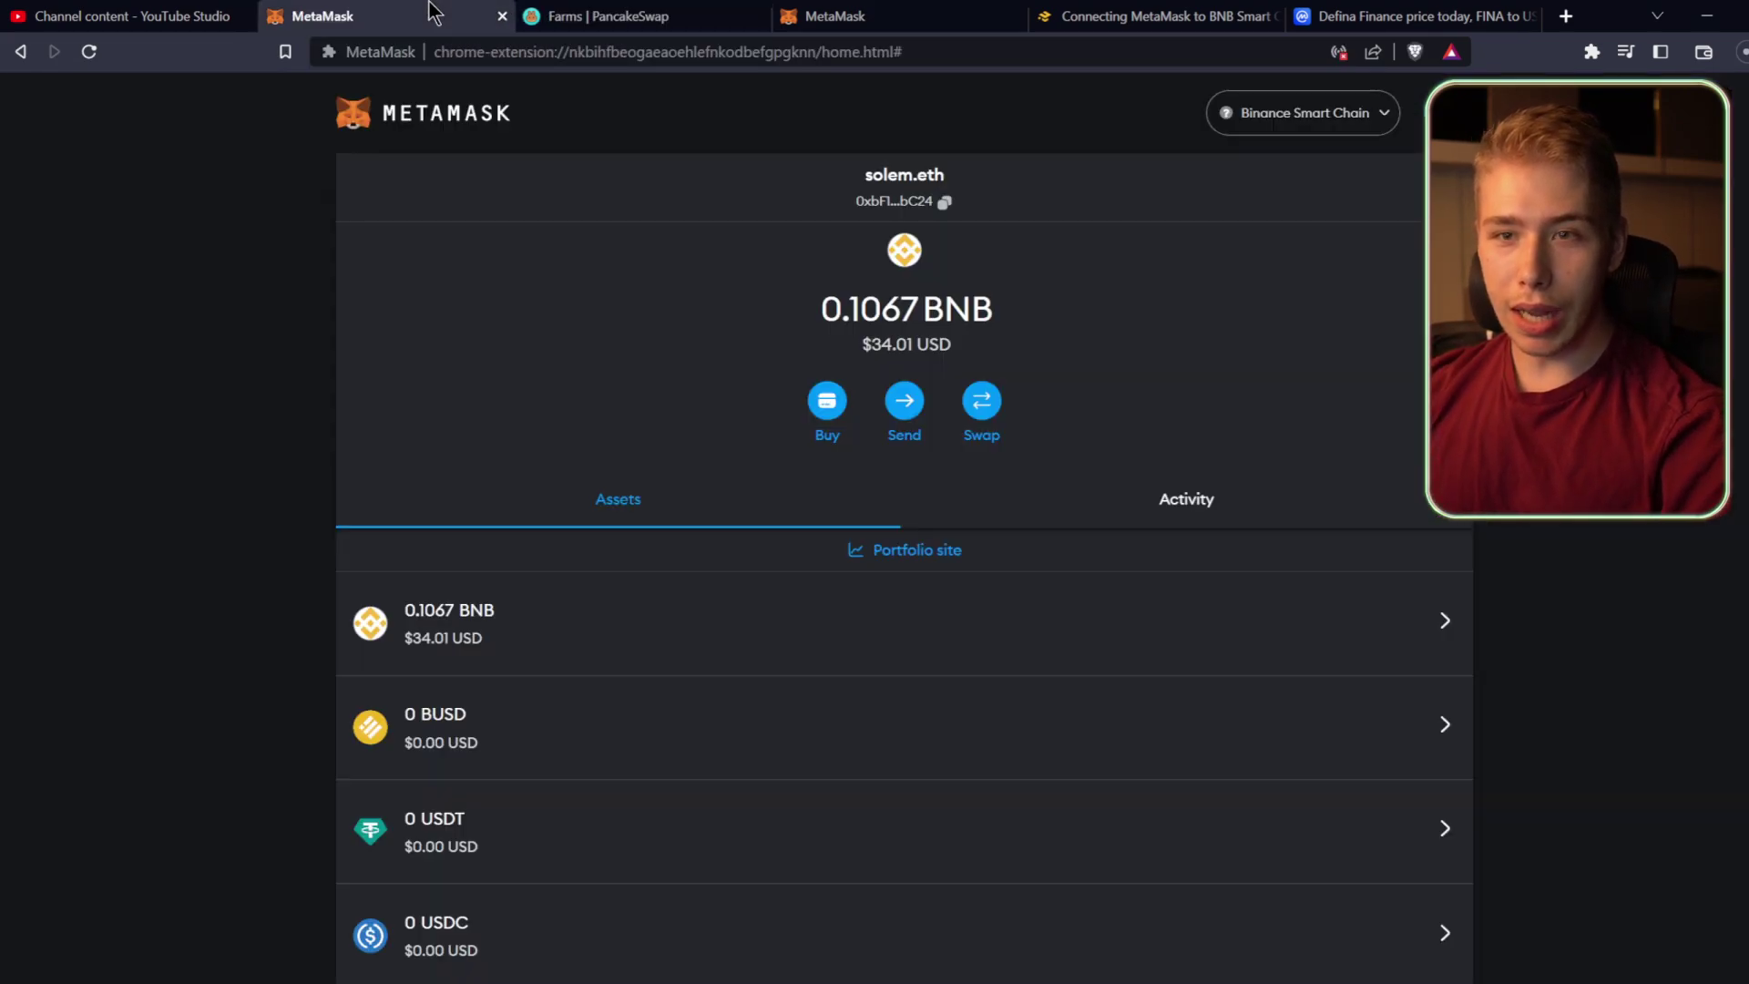
pyautogui.scroll(-4, 720, 264)
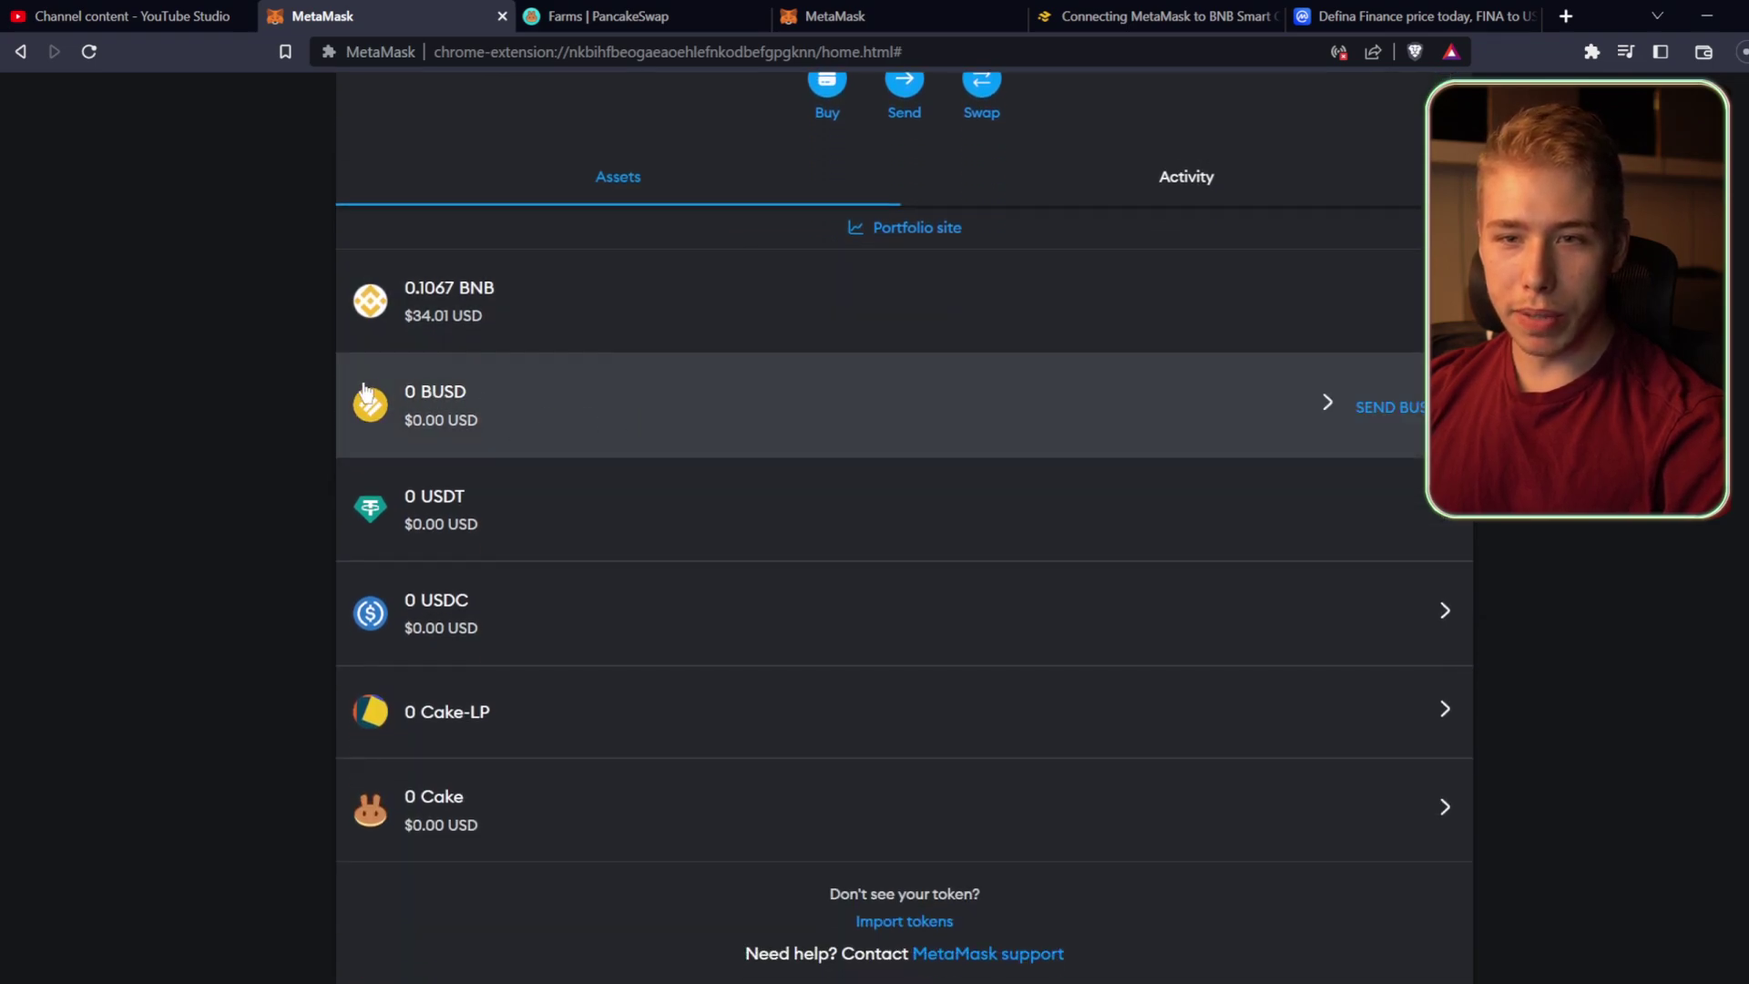
pyautogui.scroll(-1, 232, 647)
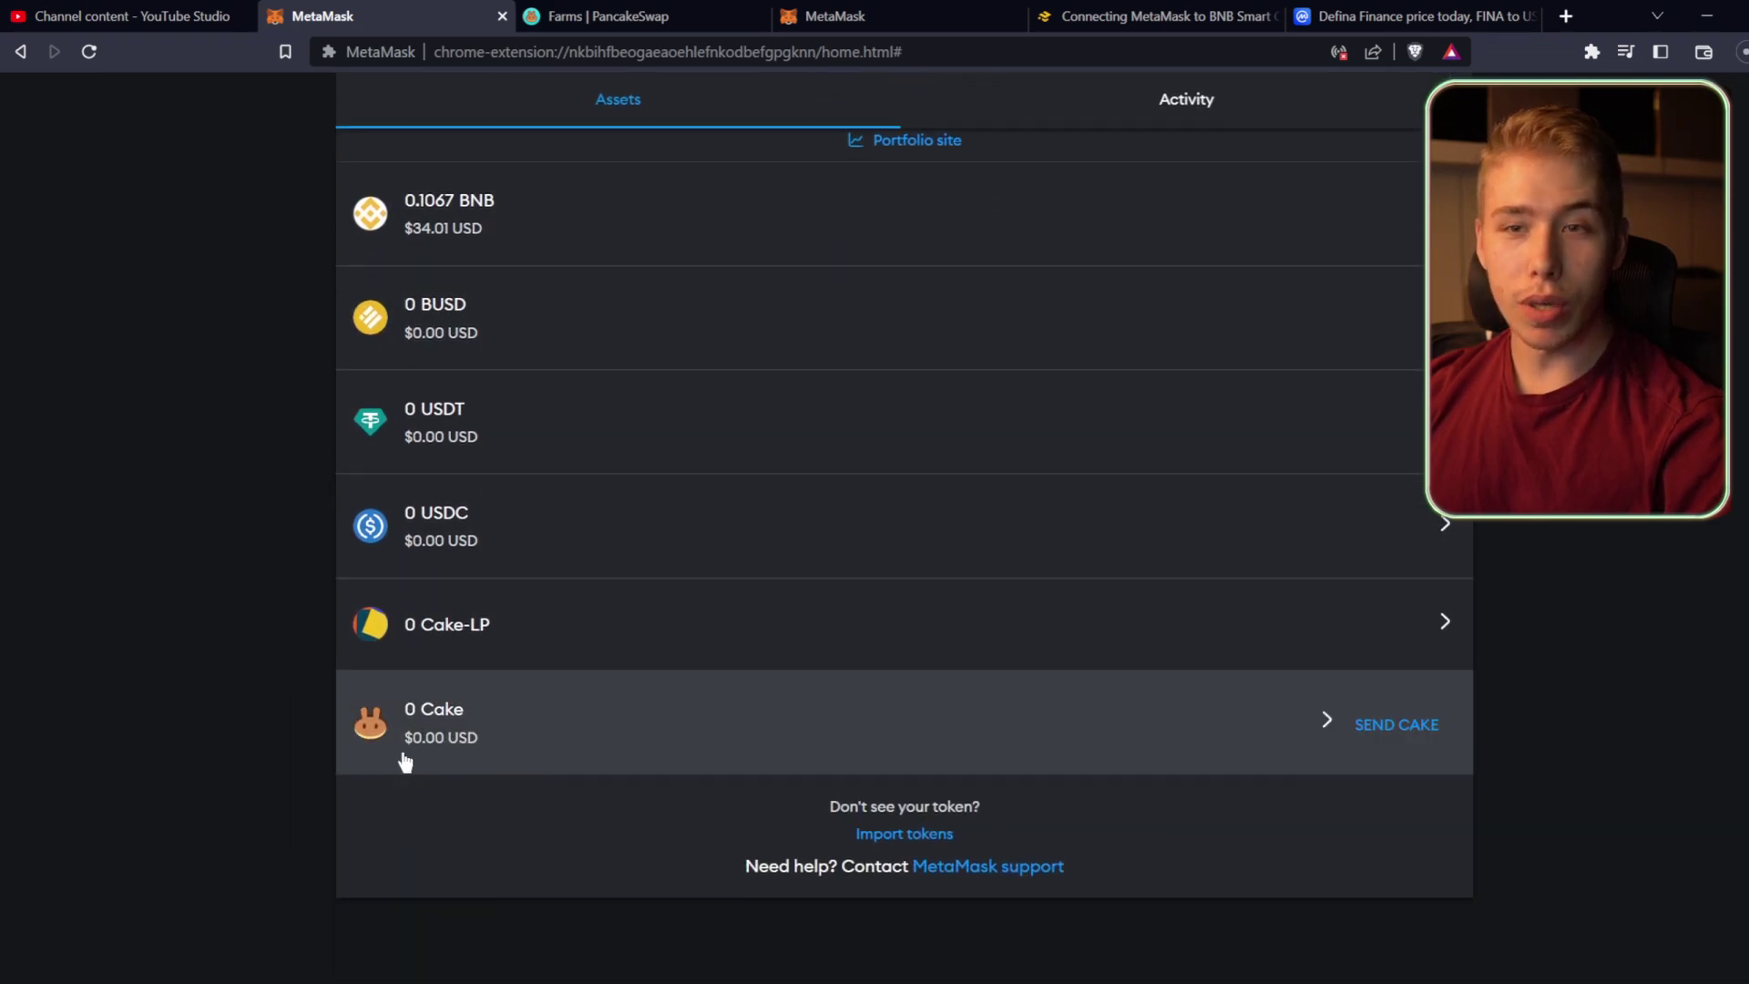
pyautogui.scroll(5, 269, 720)
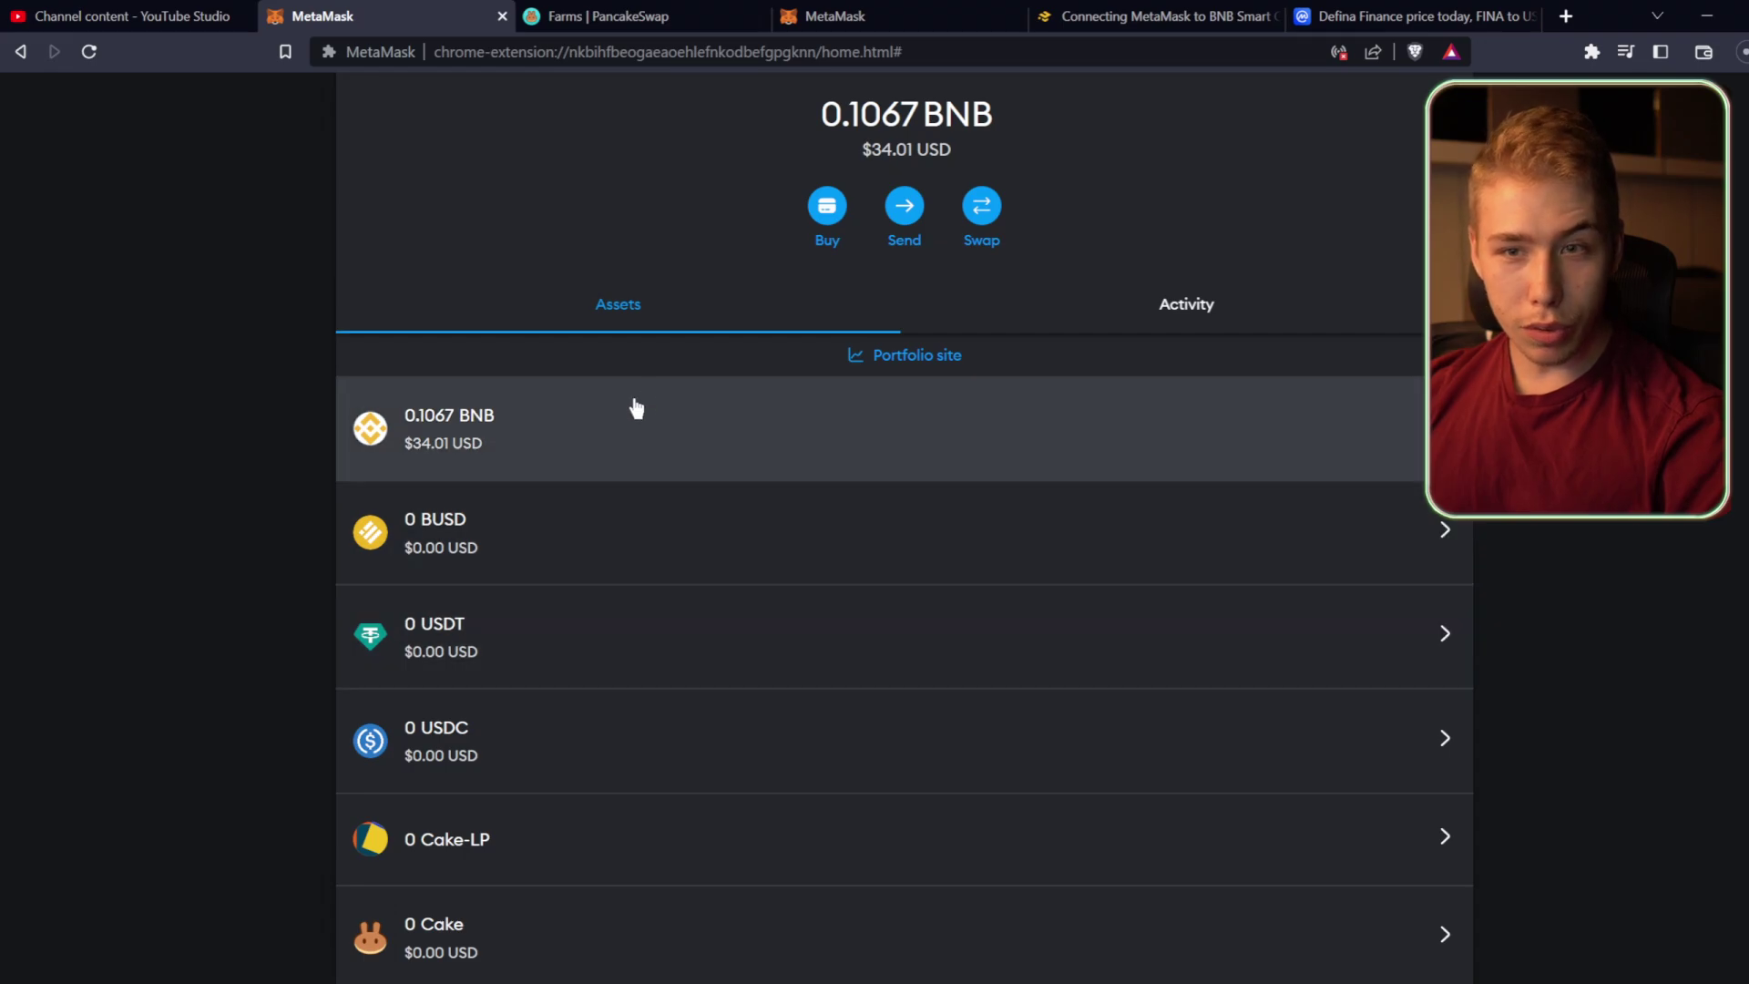
pyautogui.click(629, 15)
# Open the Swap page and enter 0.03 BNB to swap for CAKE.
pyautogui.scroll(3, 392, 187)
pyautogui.moveTo(255, 176)
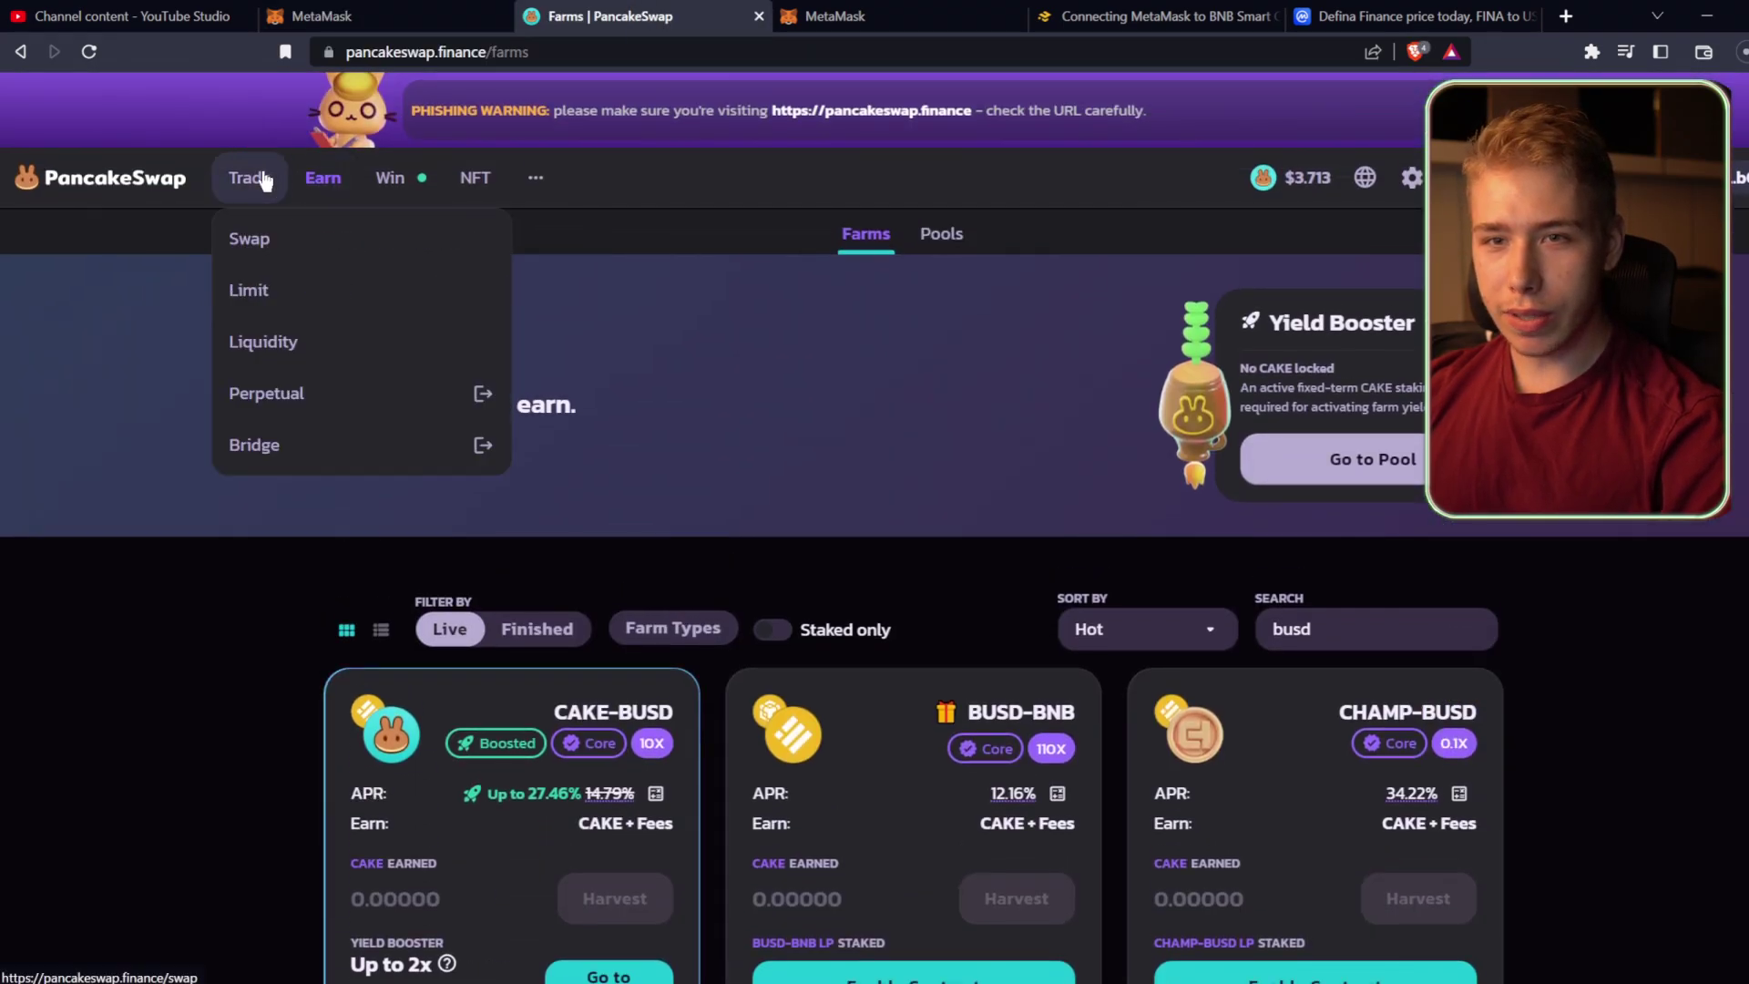
pyautogui.click(255, 235)
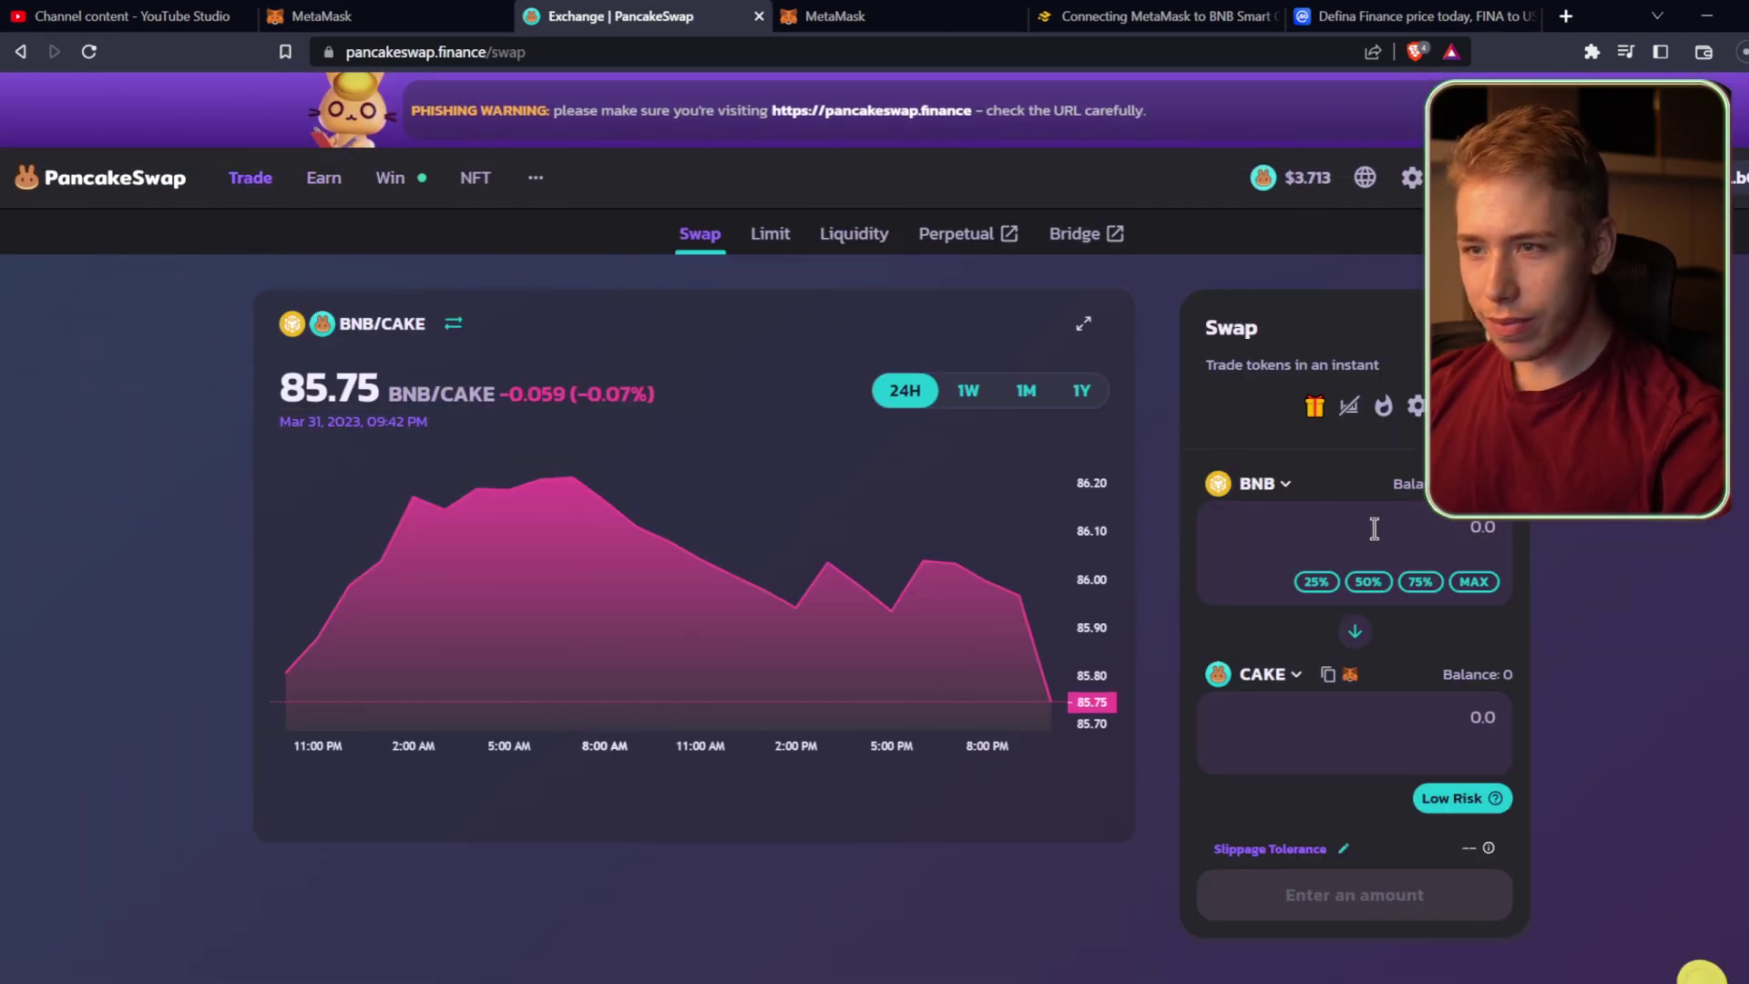
pyautogui.write('0')
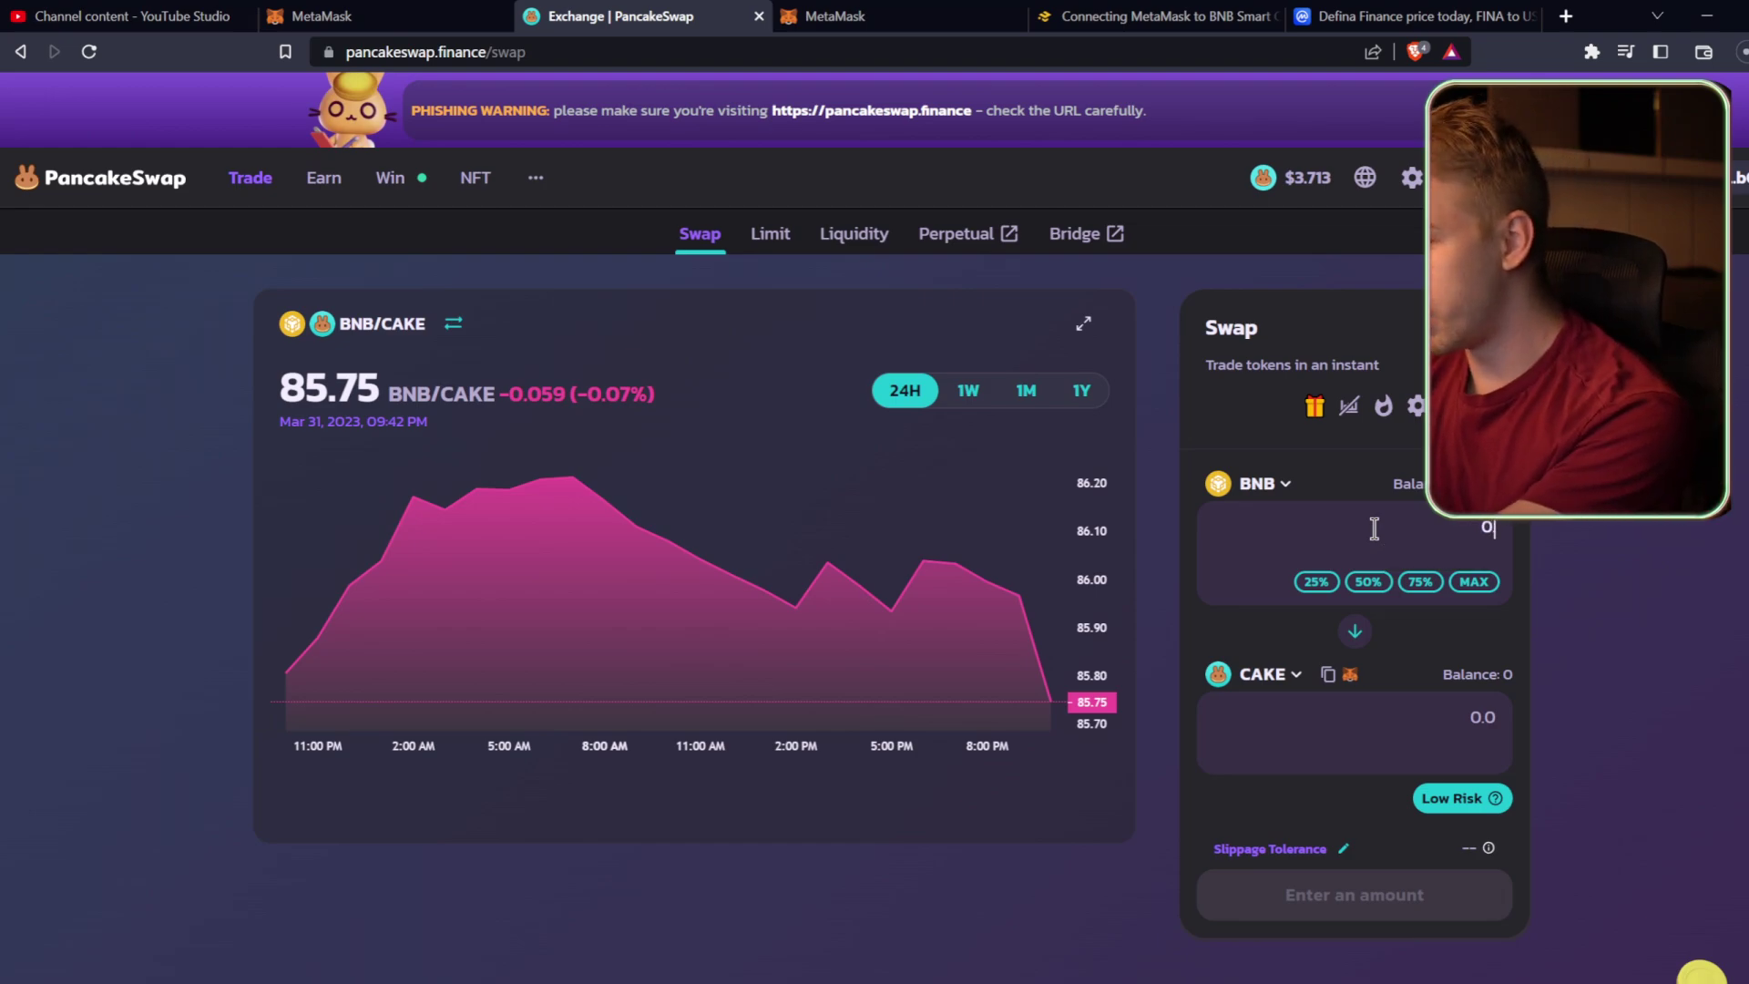
pyautogui.write('.03')
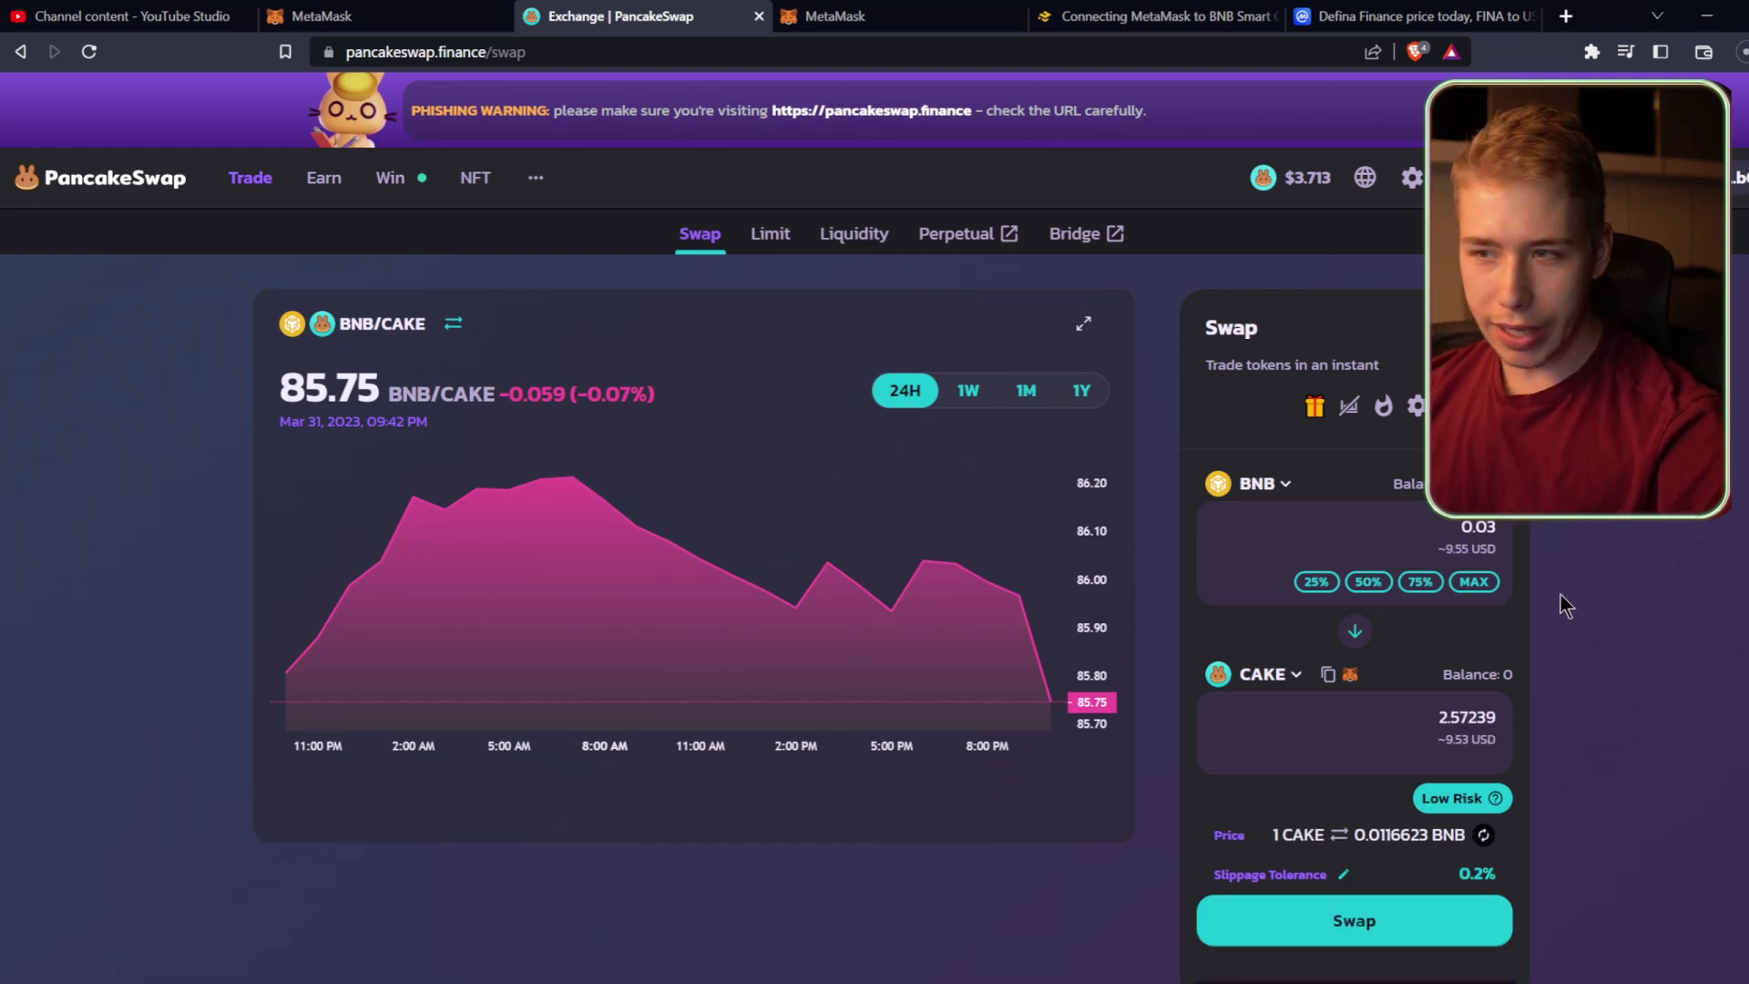
pyautogui.scroll(-1, 1595, 719)
pyautogui.scroll(-1, 1594, 720)
# Confirm the 0.03 BNB to 2.57 CAKE swap, approve it in MetaMask, and recheck balances.
pyautogui.click(1375, 824)
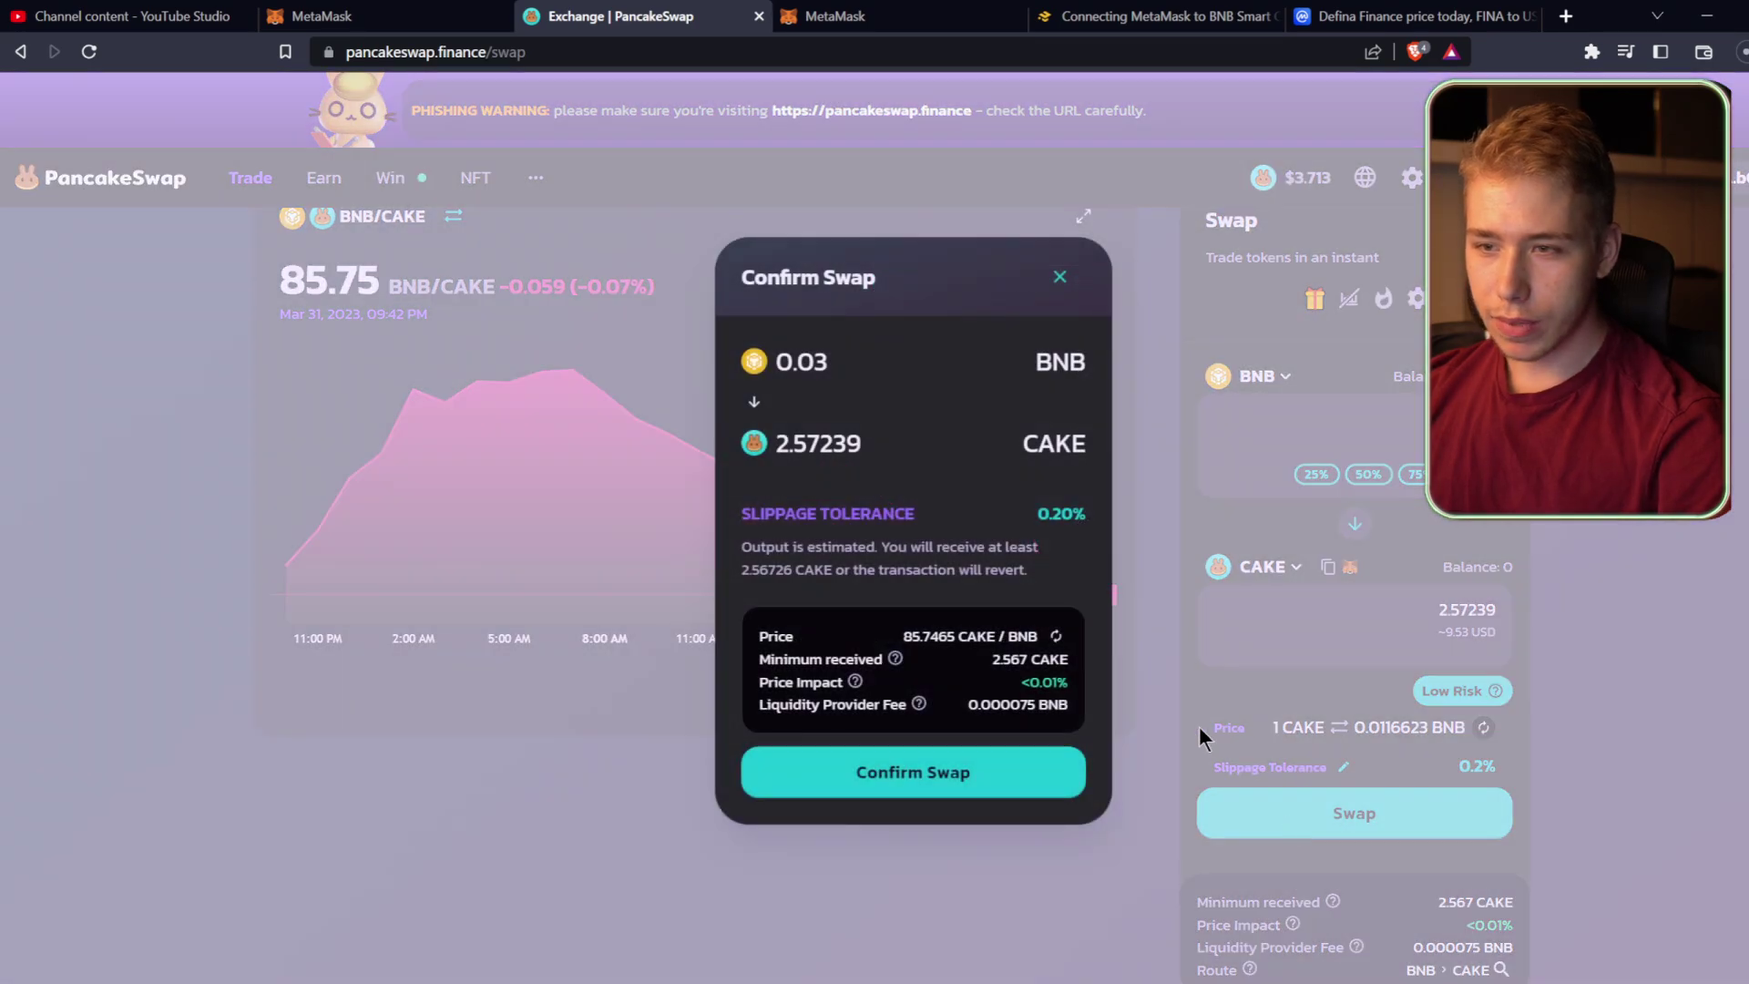
pyautogui.click(966, 779)
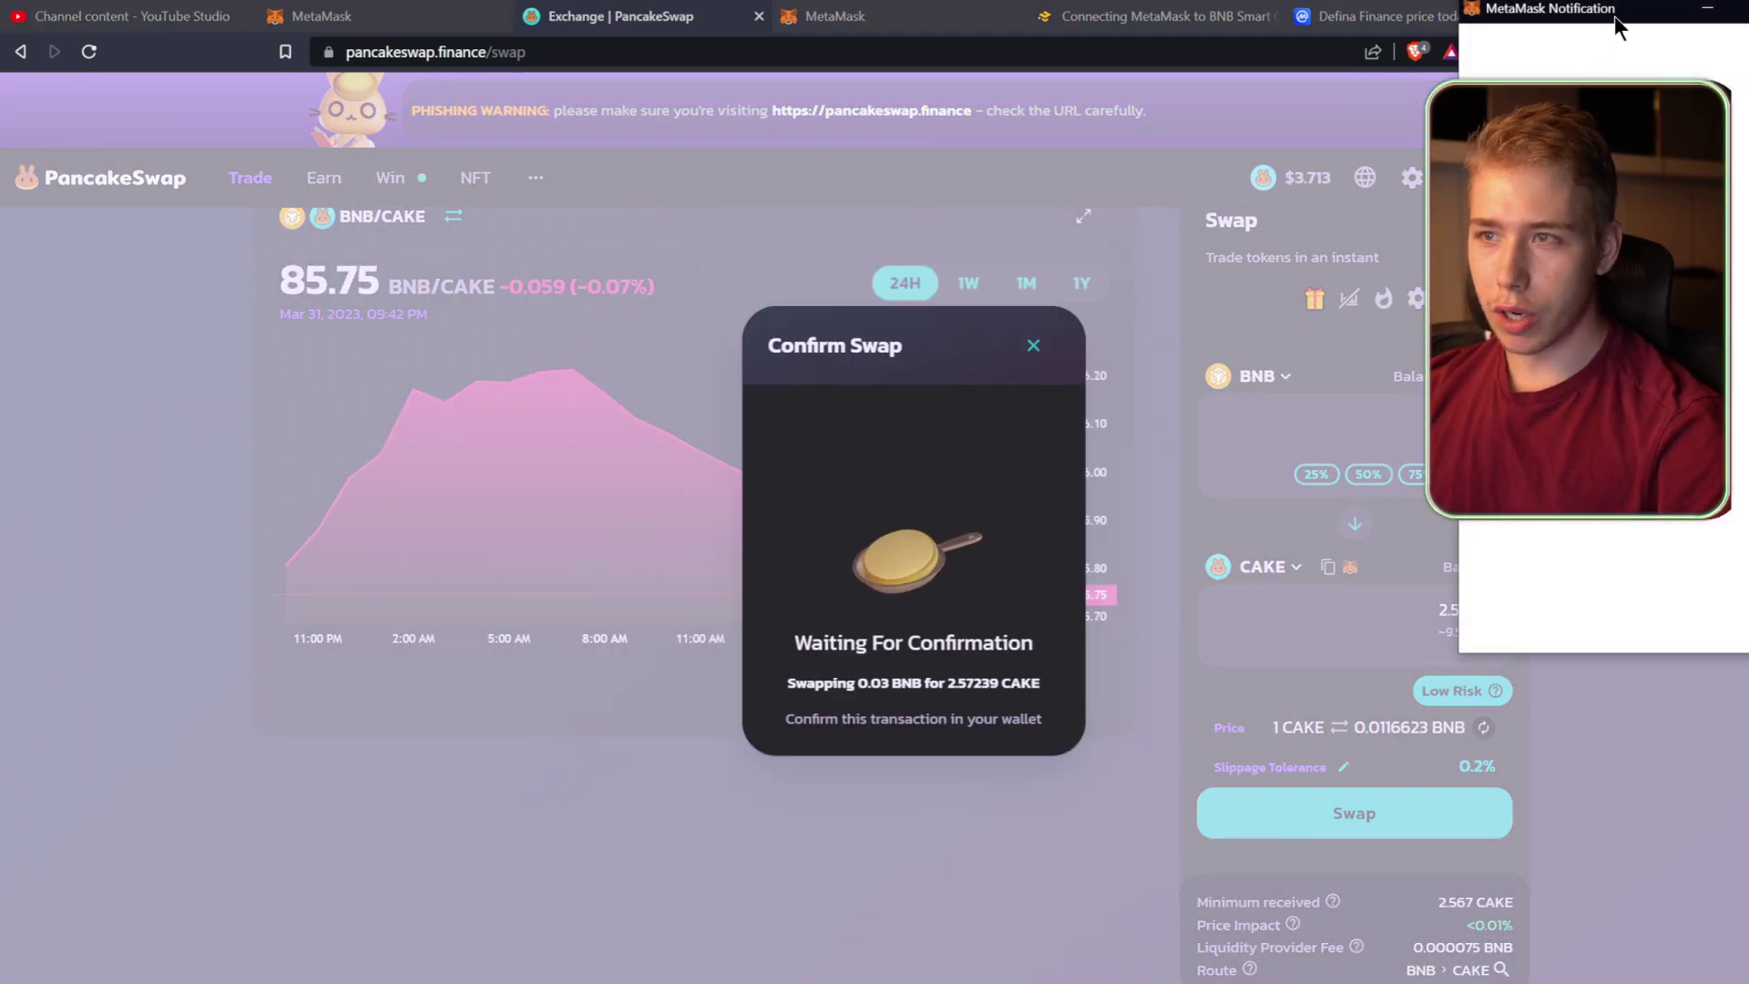
pyautogui.moveTo(1622, 18); pyautogui.dragTo(764, 91)
pyautogui.scroll(-2, 781, 547)
pyautogui.click(829, 687)
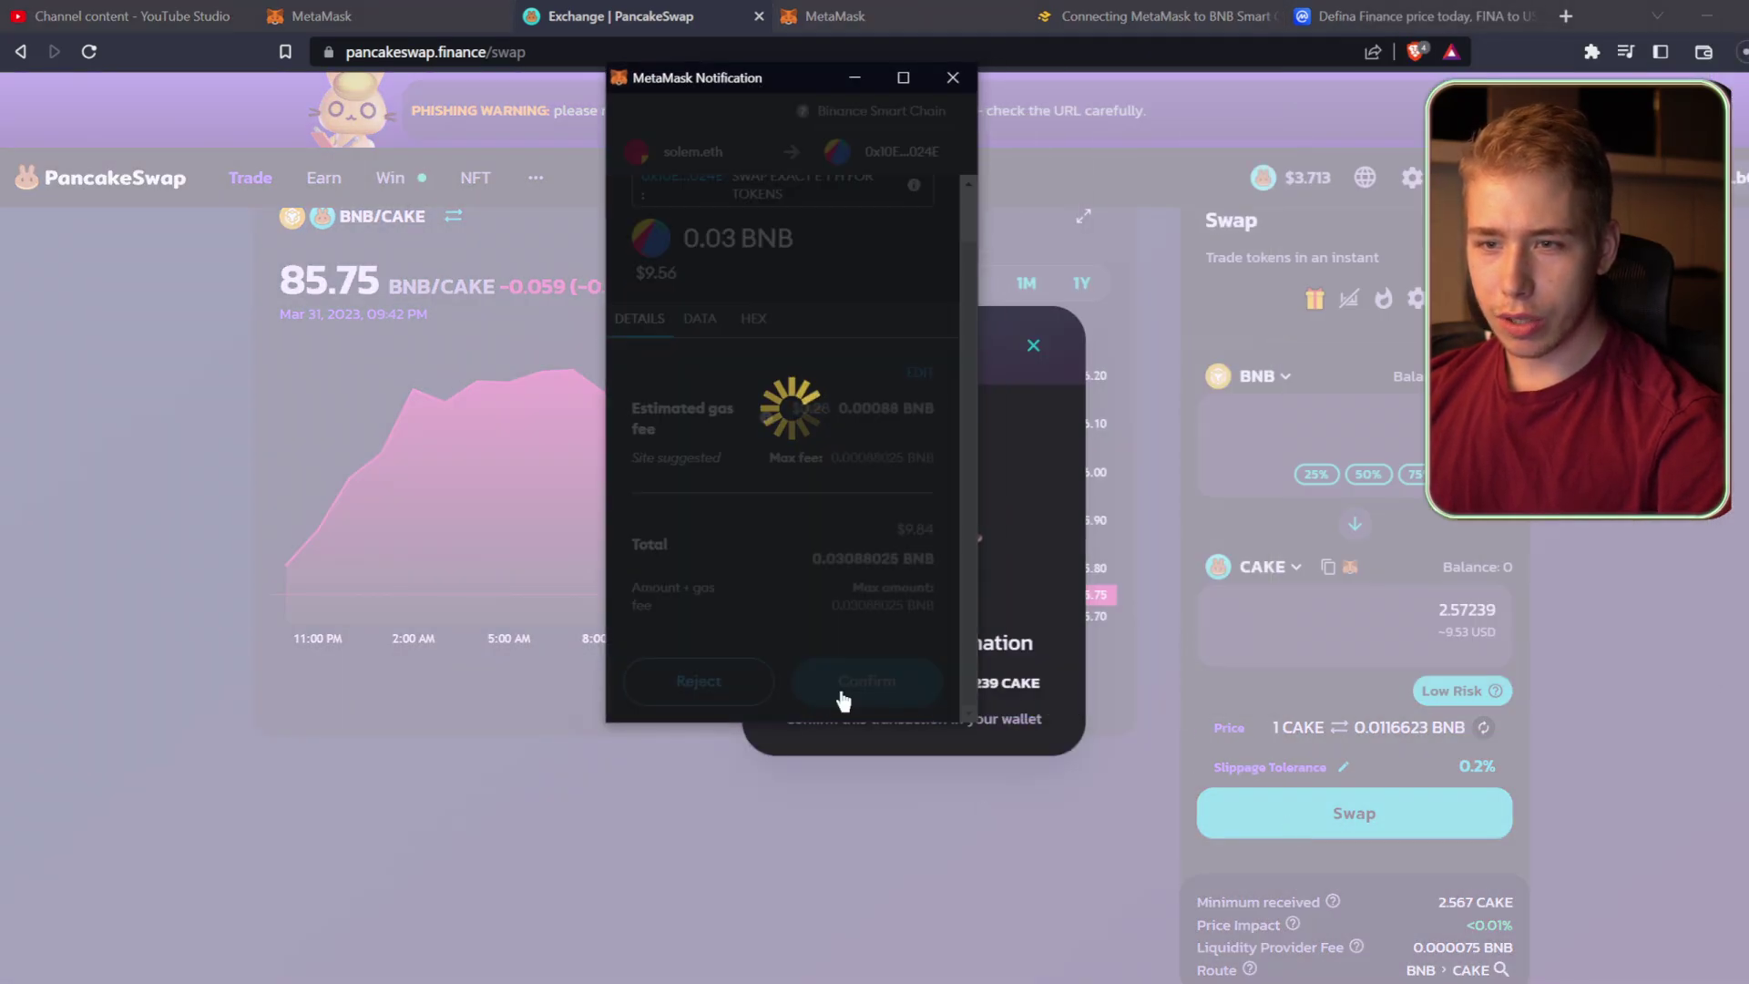
pyautogui.click(913, 734)
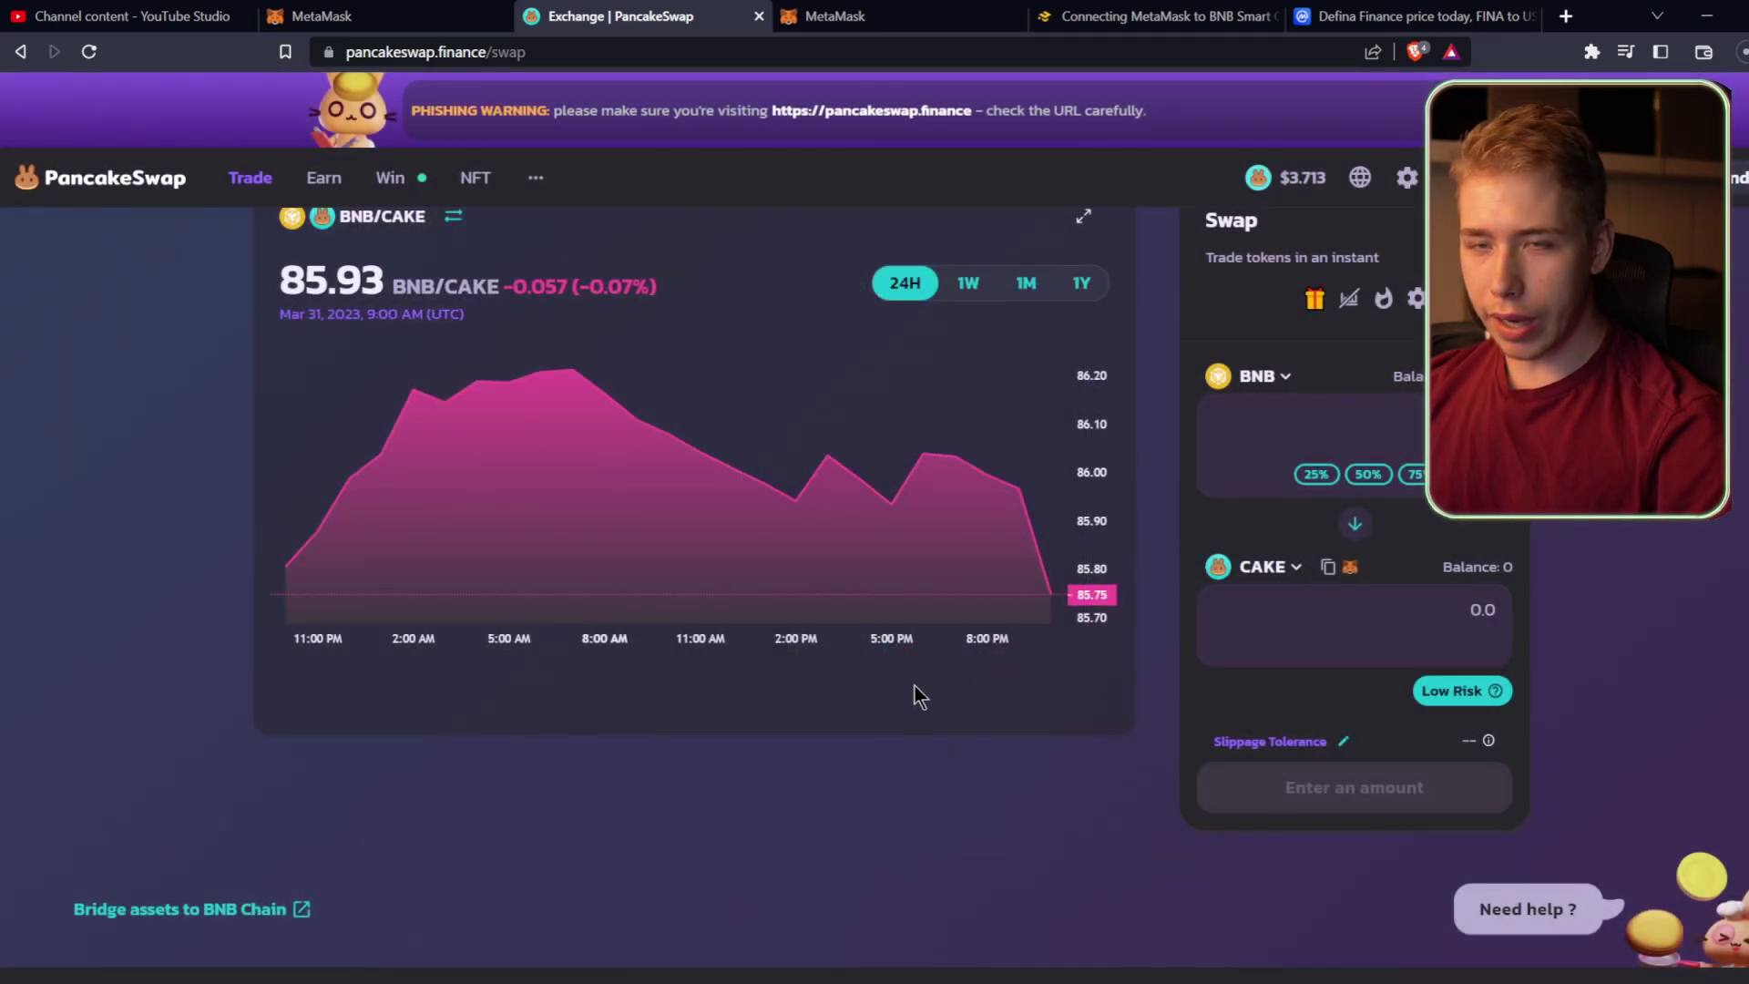
pyautogui.click(428, 16)
pyautogui.scroll(-3, 420, 638)
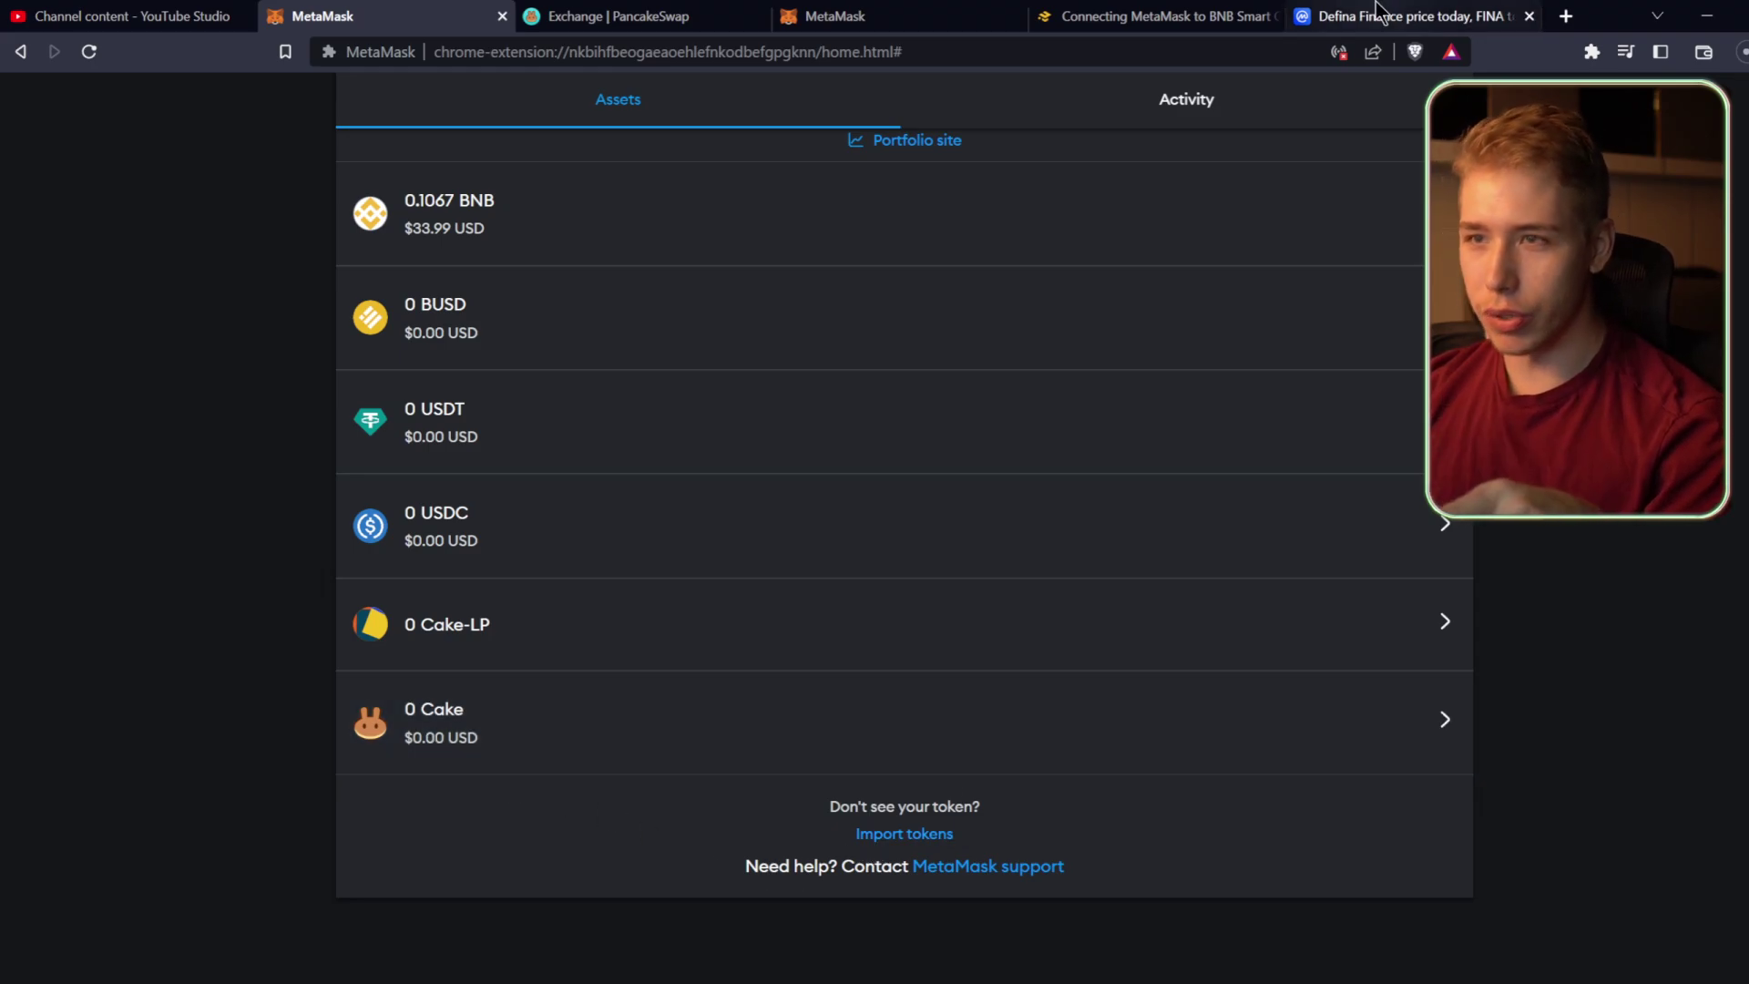
# Glance at the Defina Finance price page, then view MetaMask Activity showing the pending 0.03 BNB swap.
pyautogui.click(1412, 16)
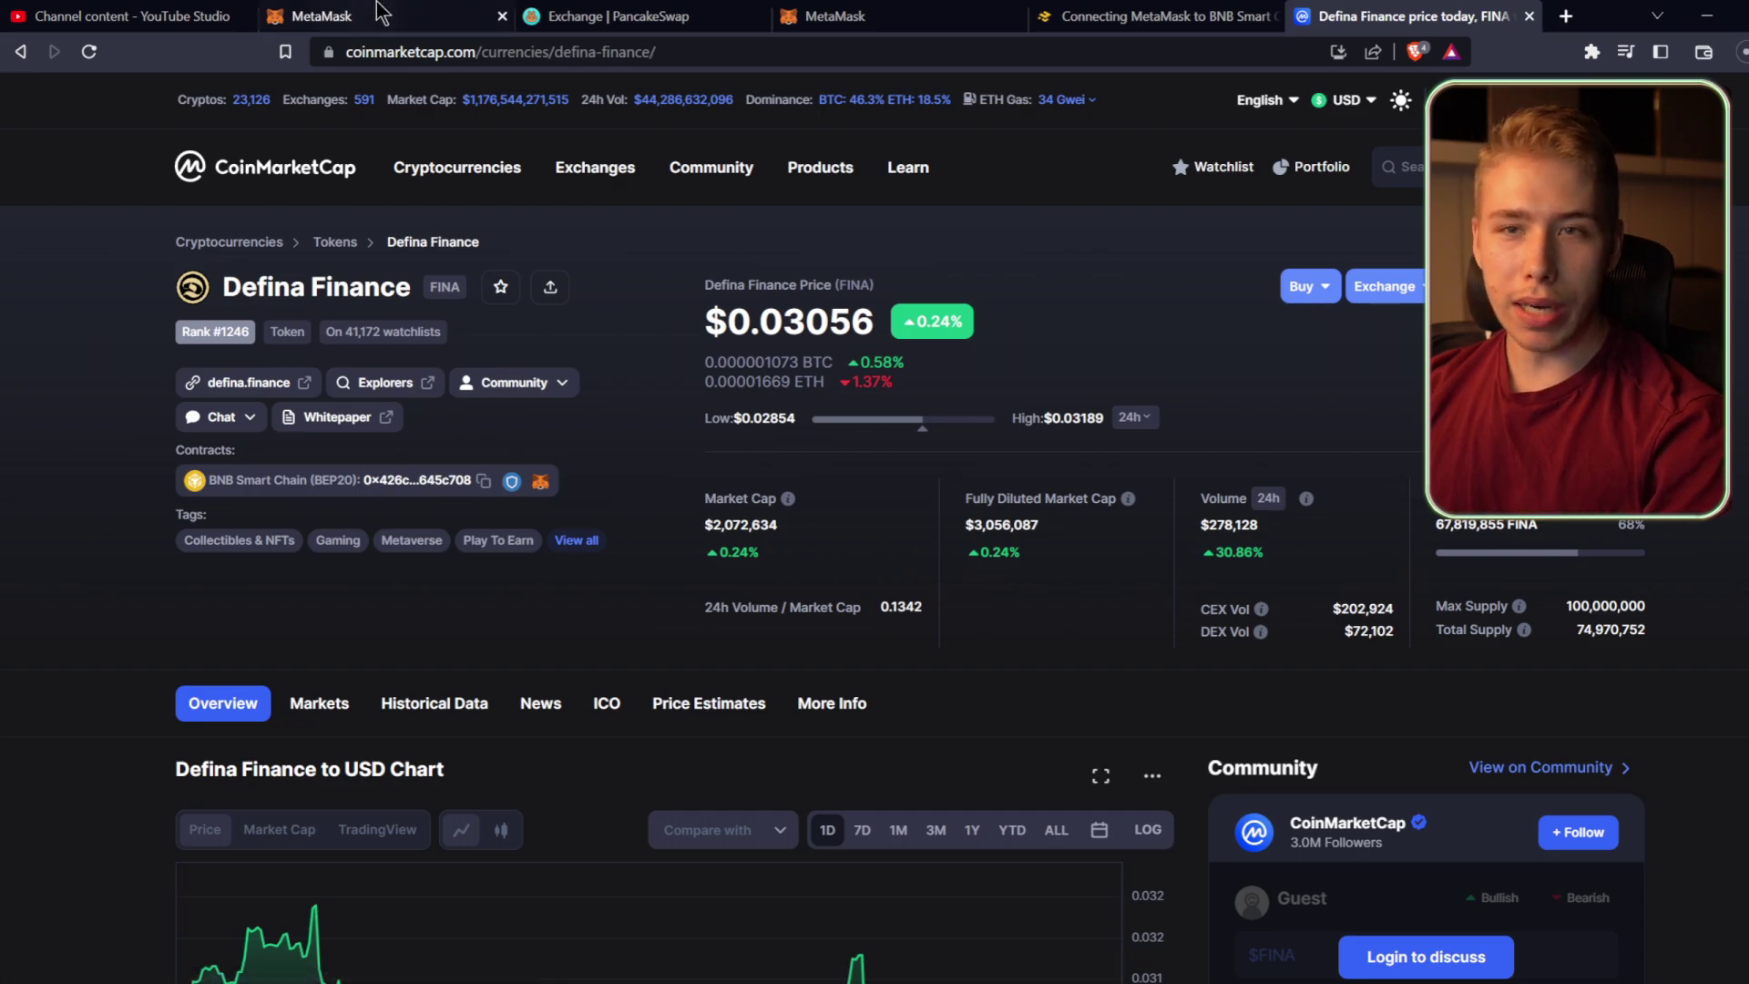
pyautogui.click(328, 16)
pyautogui.click(903, 834)
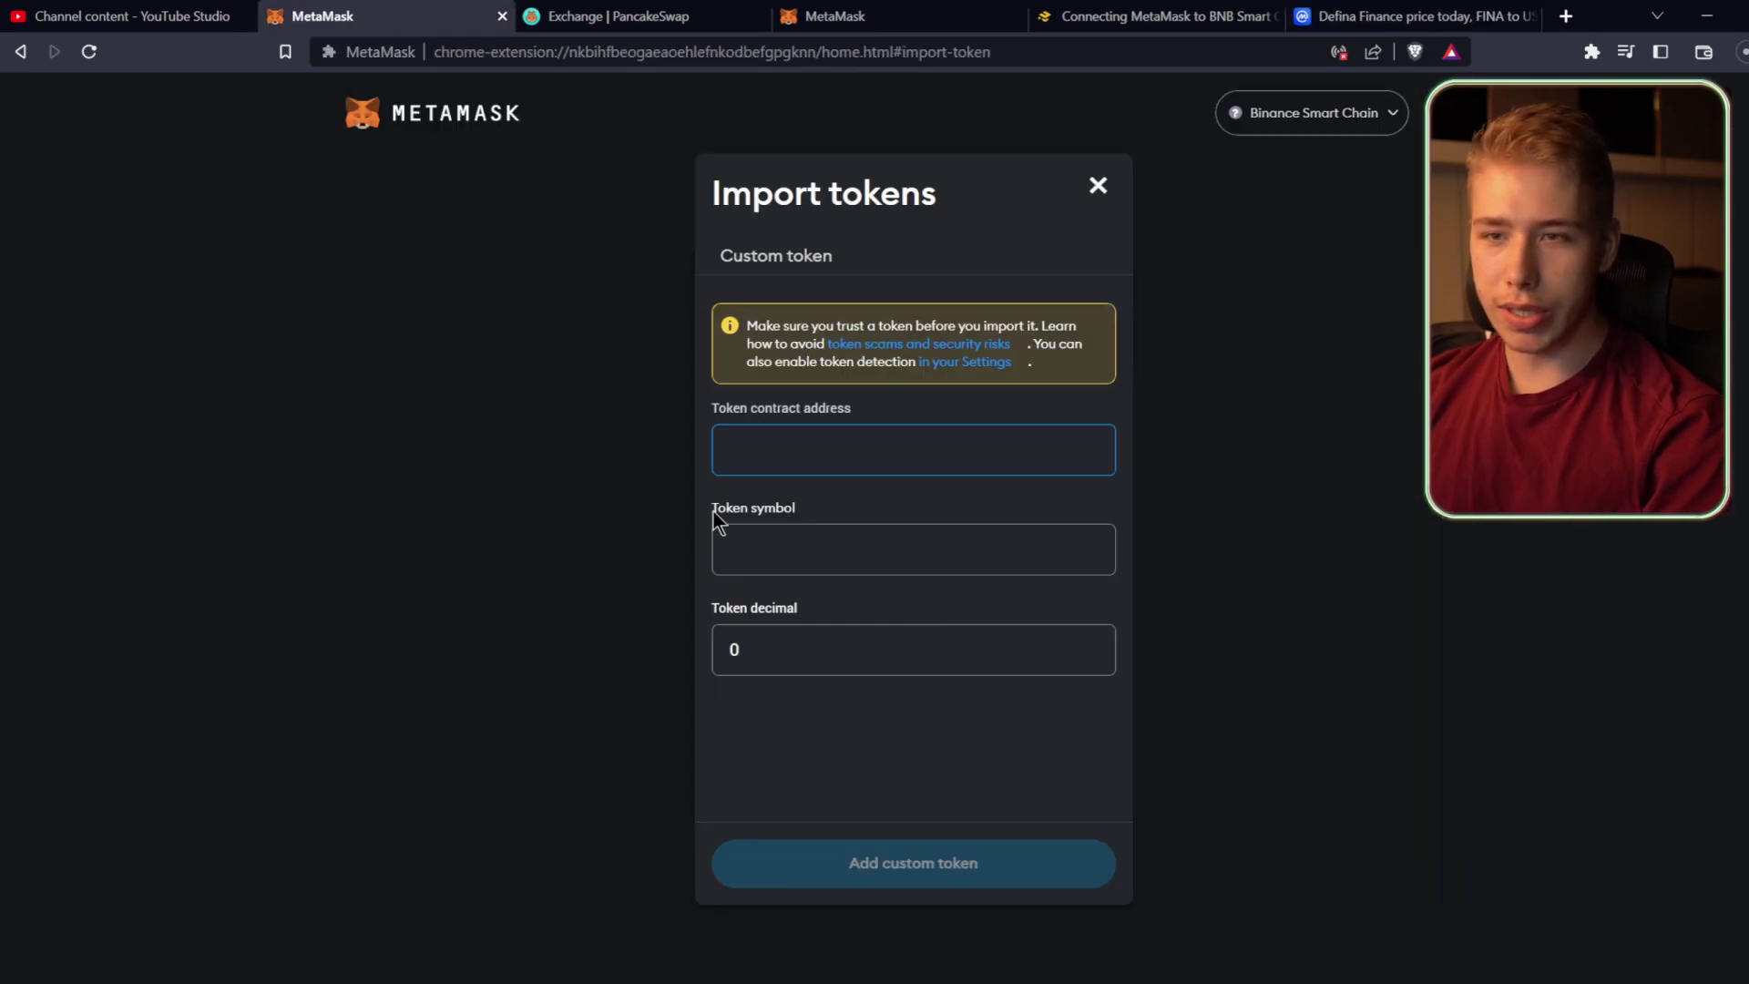
pyautogui.click(1099, 184)
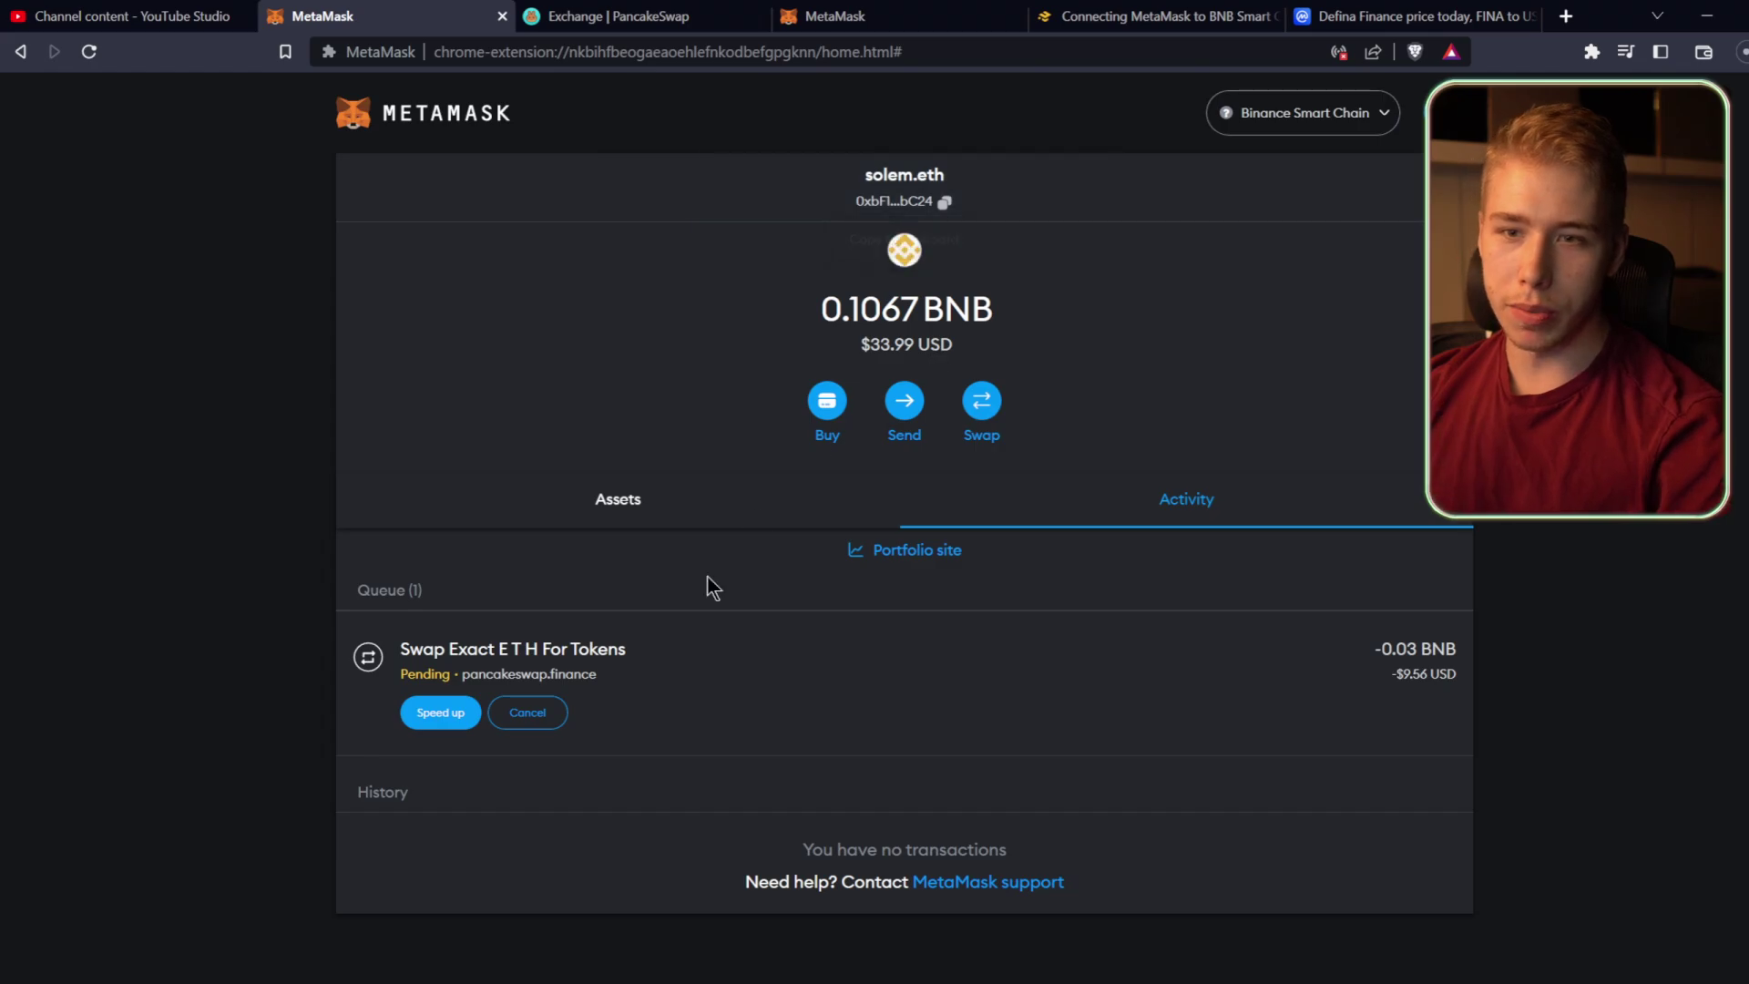
pyautogui.click(650, 16)
# Set BUSD as the output token and enter 0.03 BNB to spend.
pyautogui.click(1262, 567)
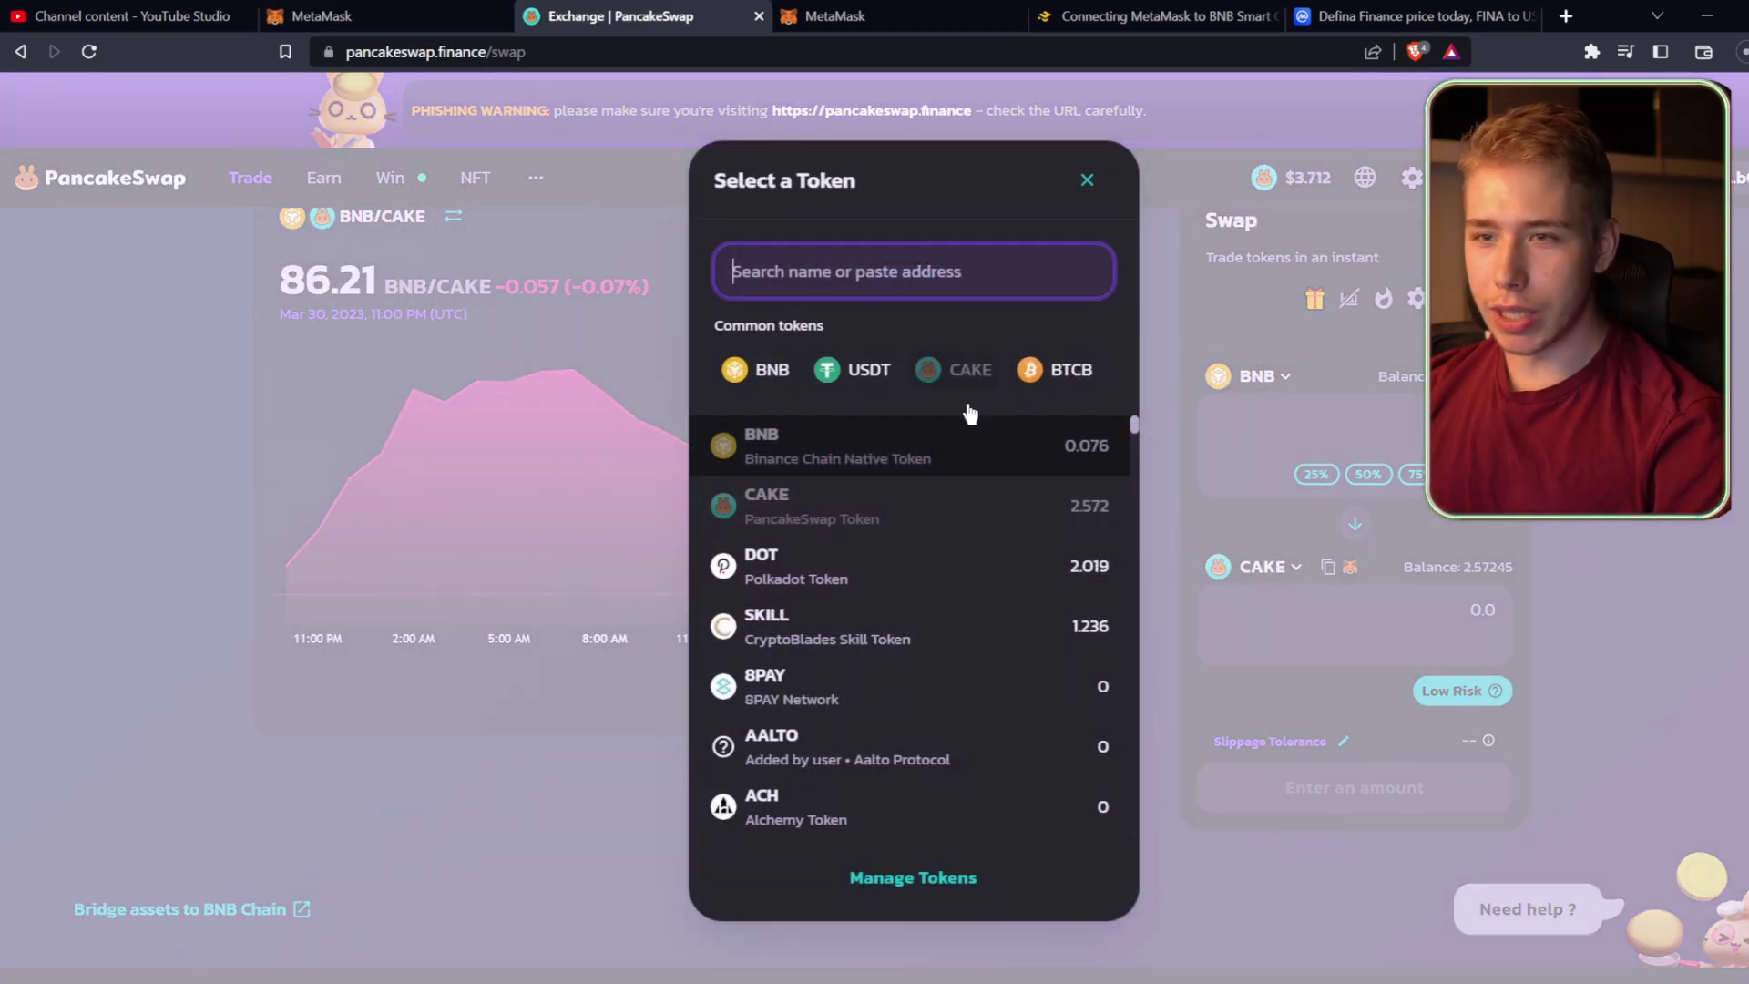
pyautogui.write('busd')
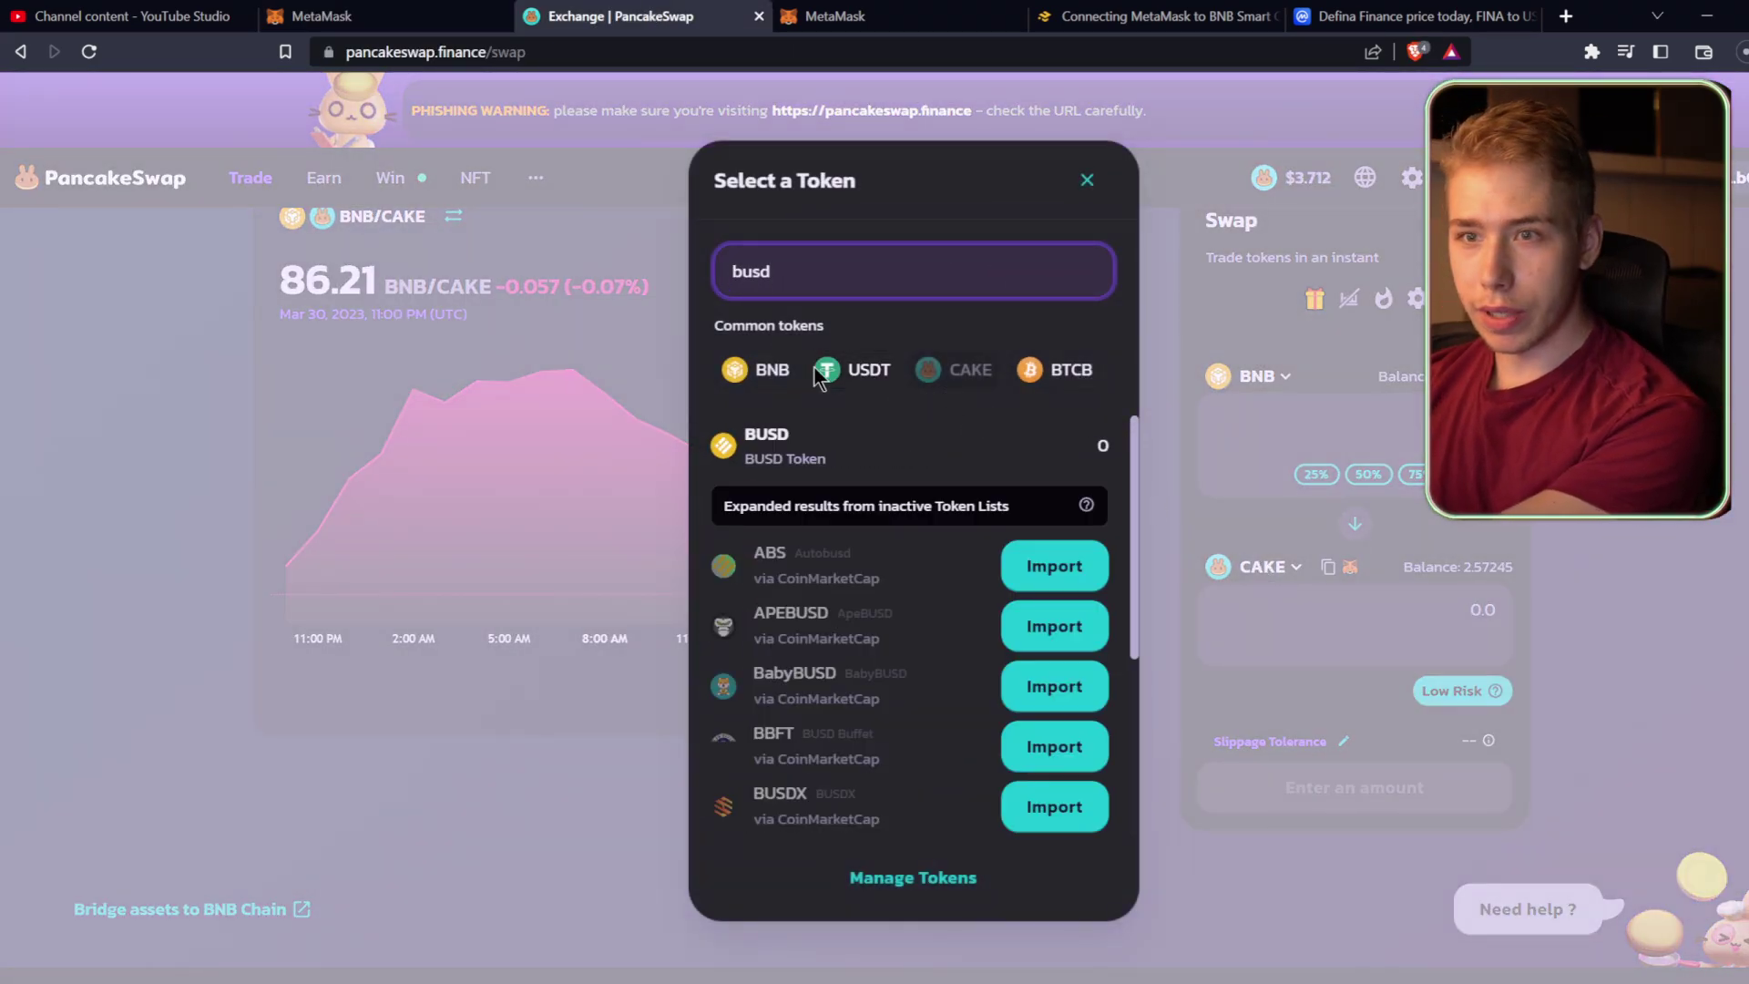
pyautogui.click(836, 444)
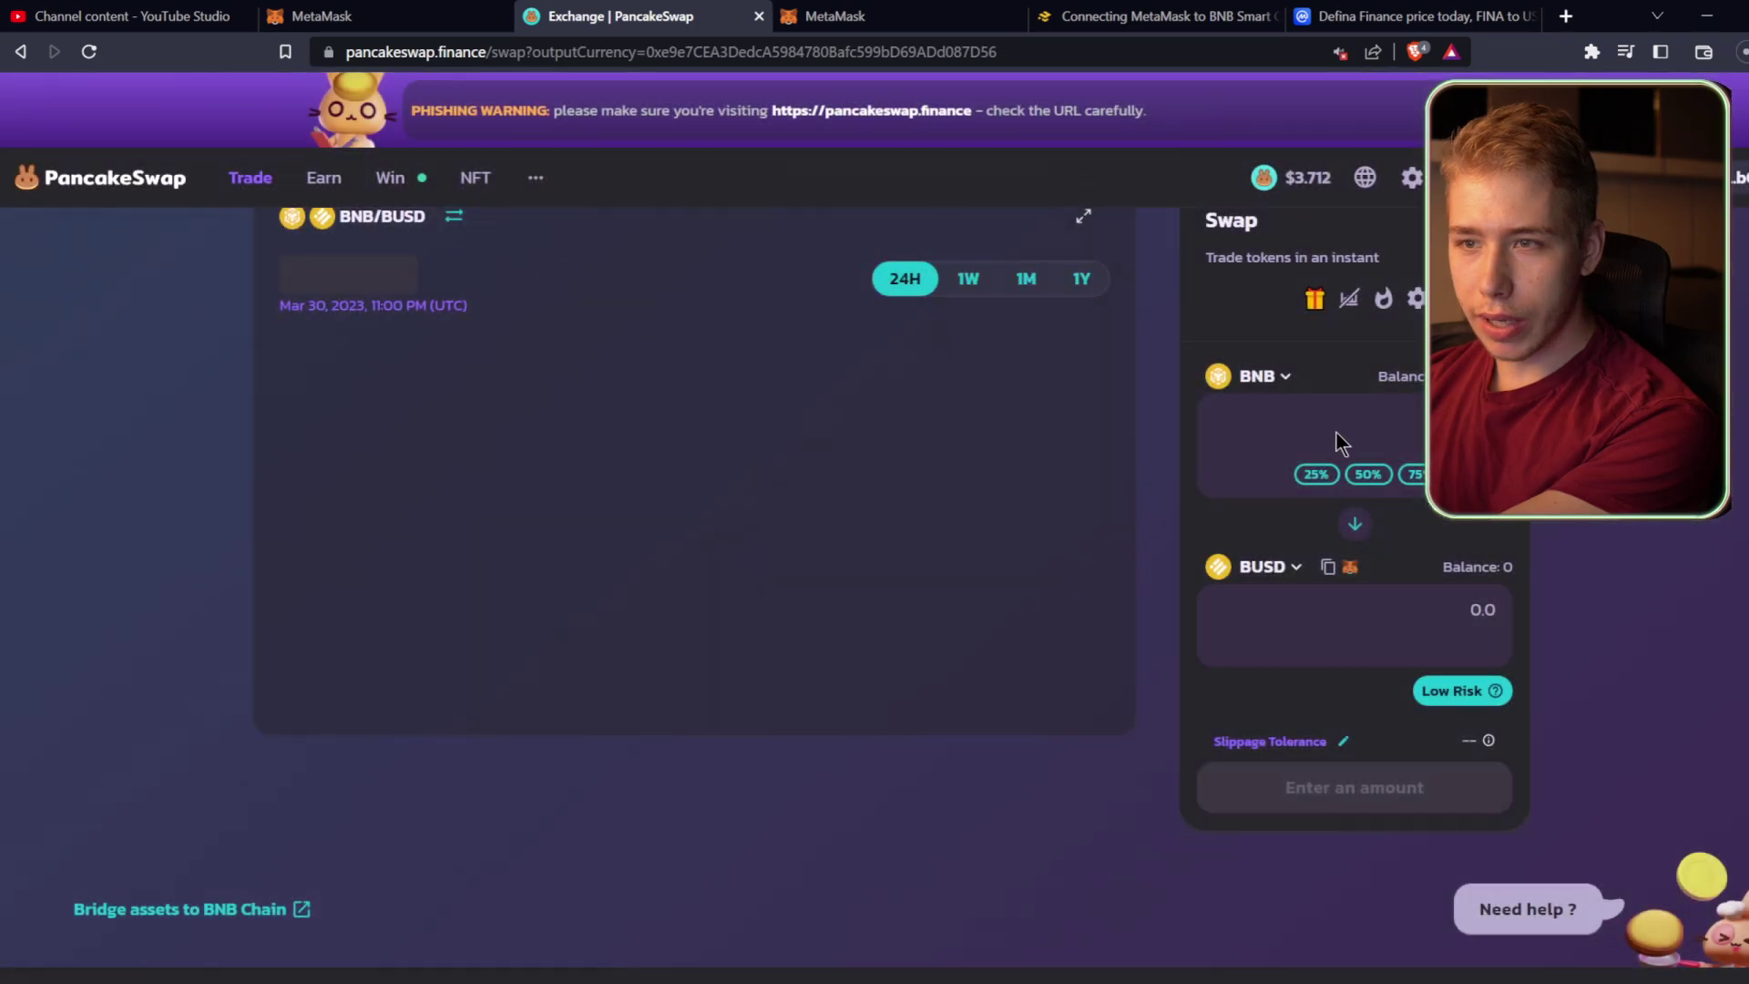
pyautogui.click(1408, 424)
pyautogui.write('0.03')
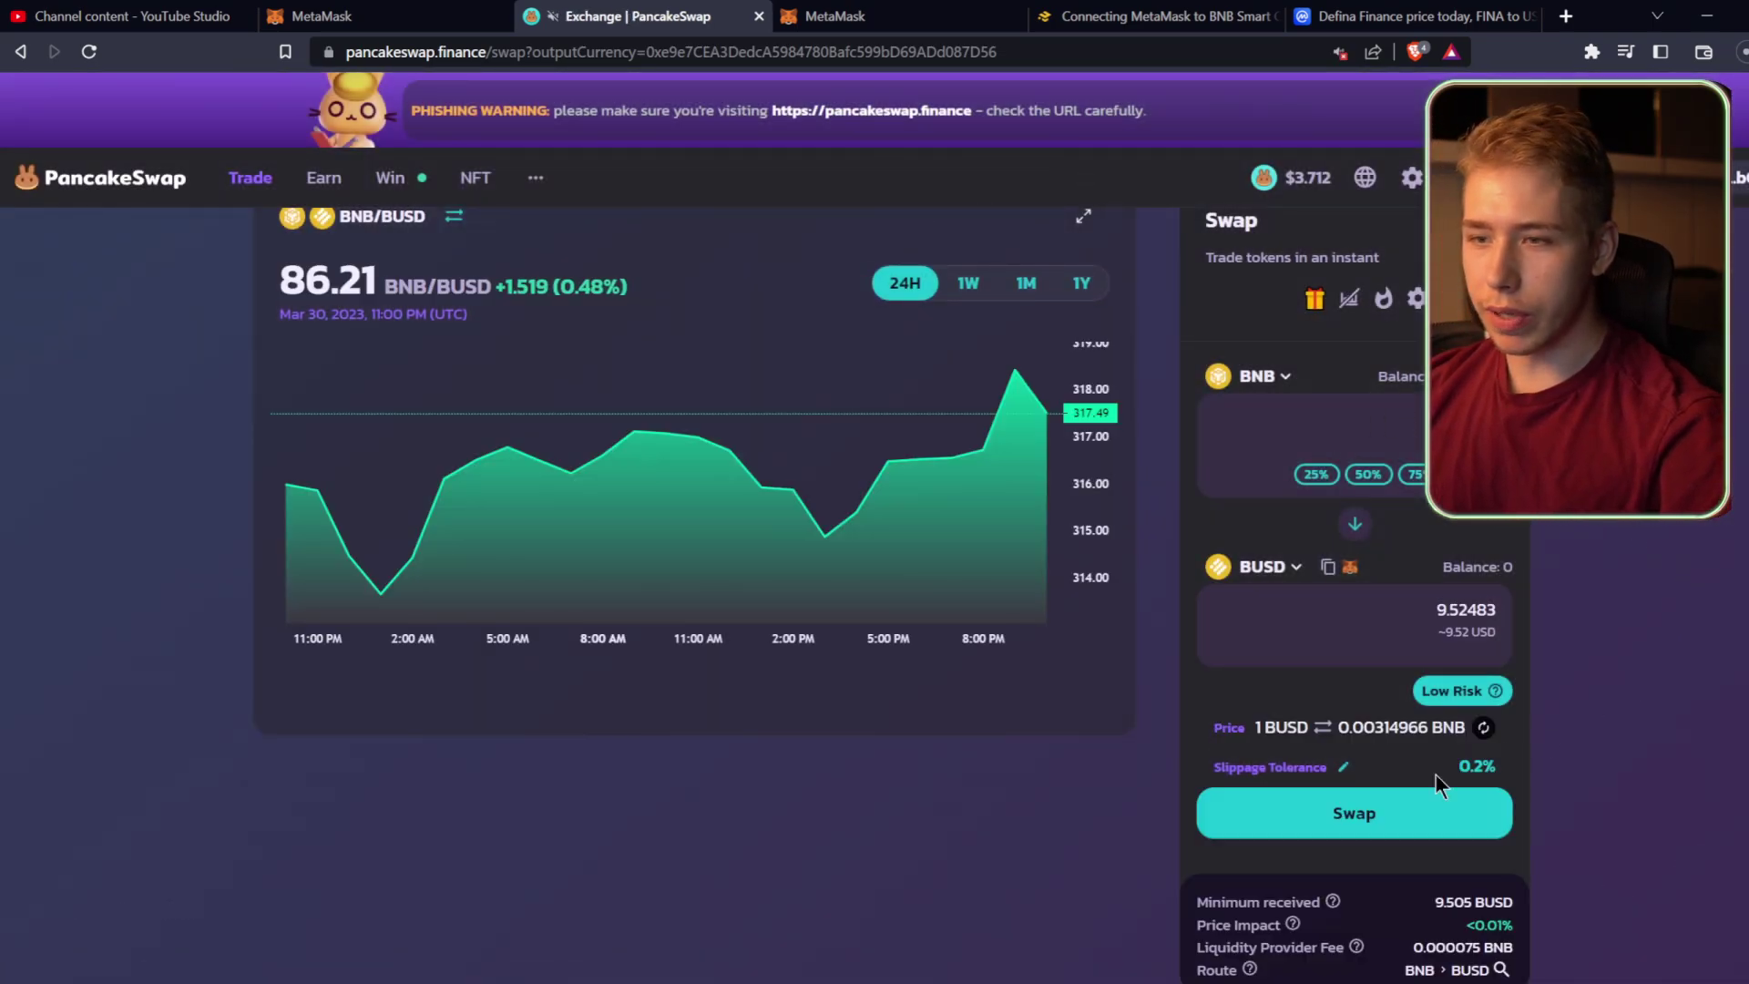
# Confirm the BNB-to-BUSD swap, approve it in MetaMask, and check the 9.52432 BUSD balance.
pyautogui.click(1354, 813)
pyautogui.click(898, 773)
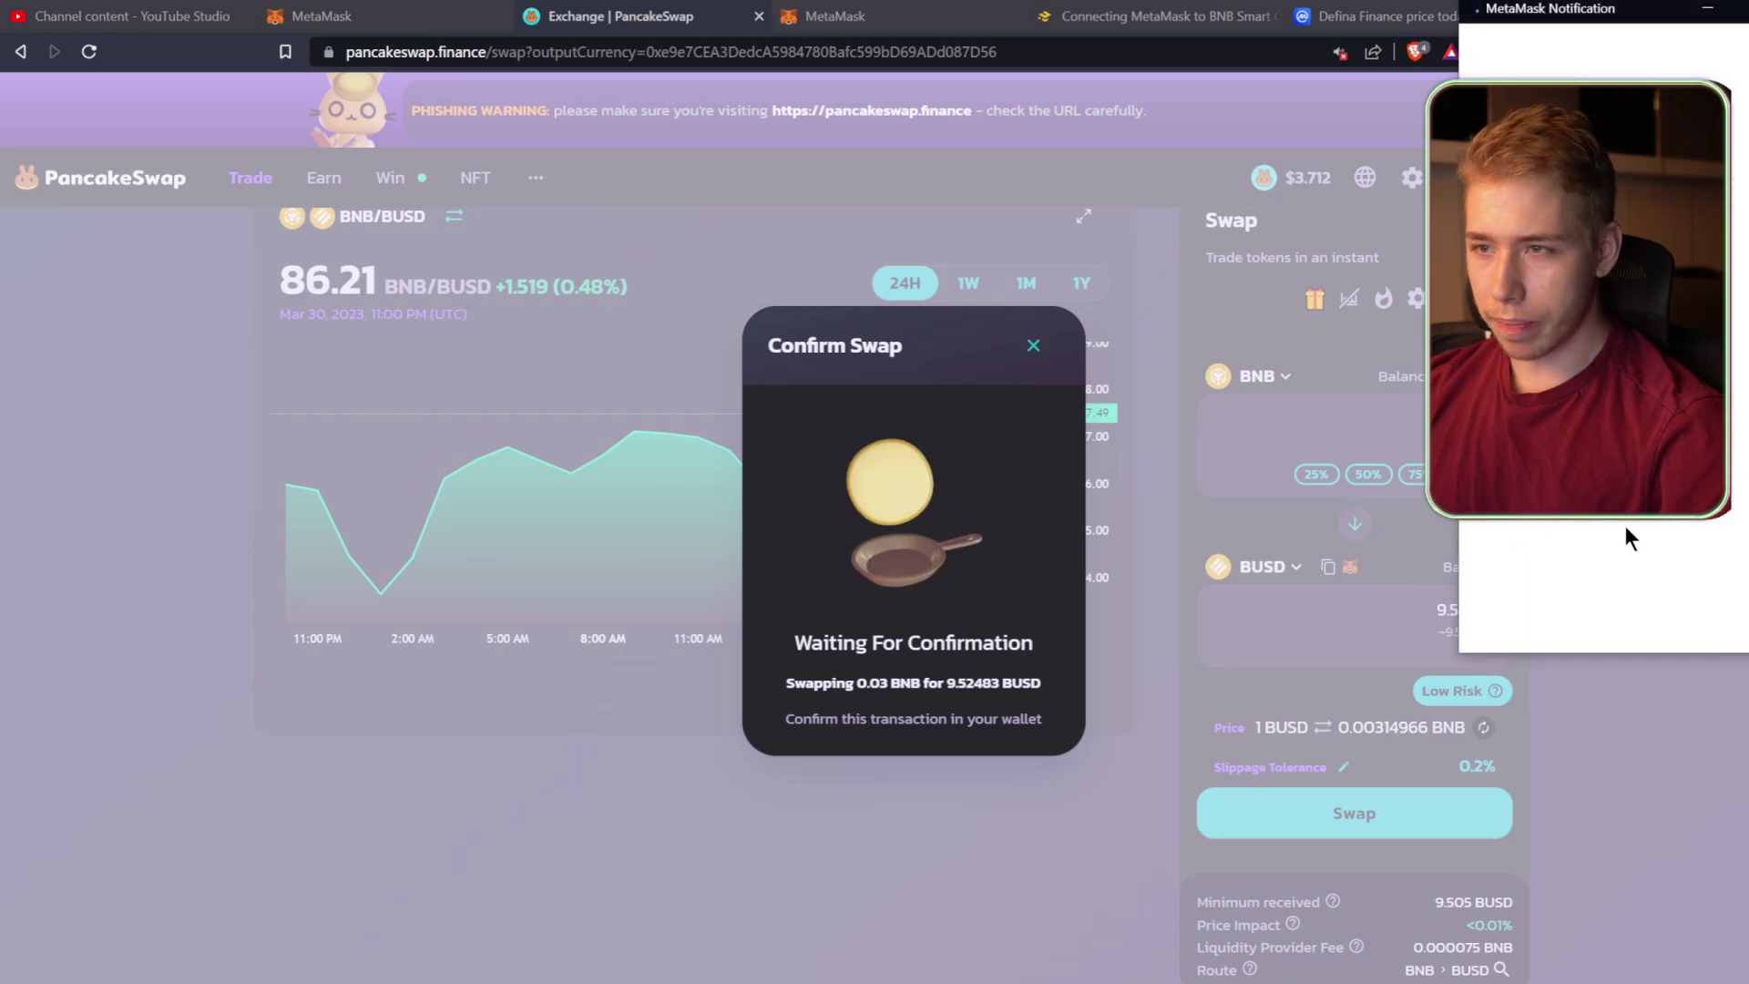
pyautogui.click(1718, 612)
pyautogui.click(124, 659)
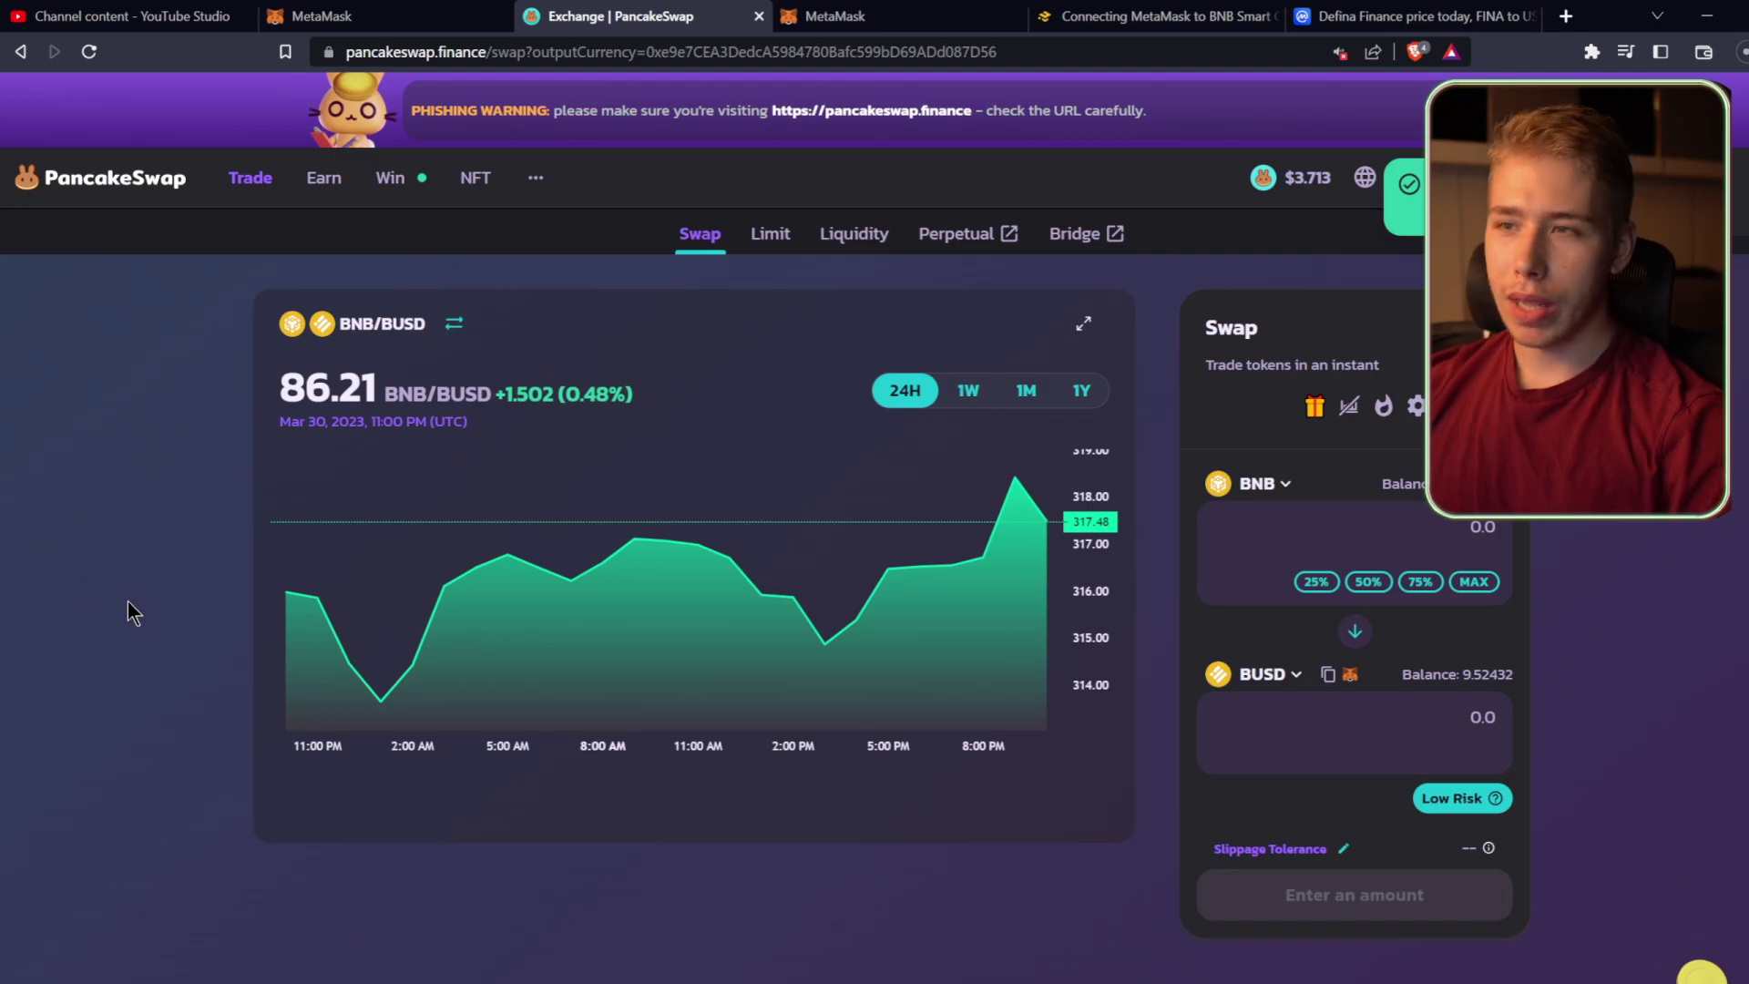
pyautogui.click(389, 16)
pyautogui.scroll(-4, 150, 338)
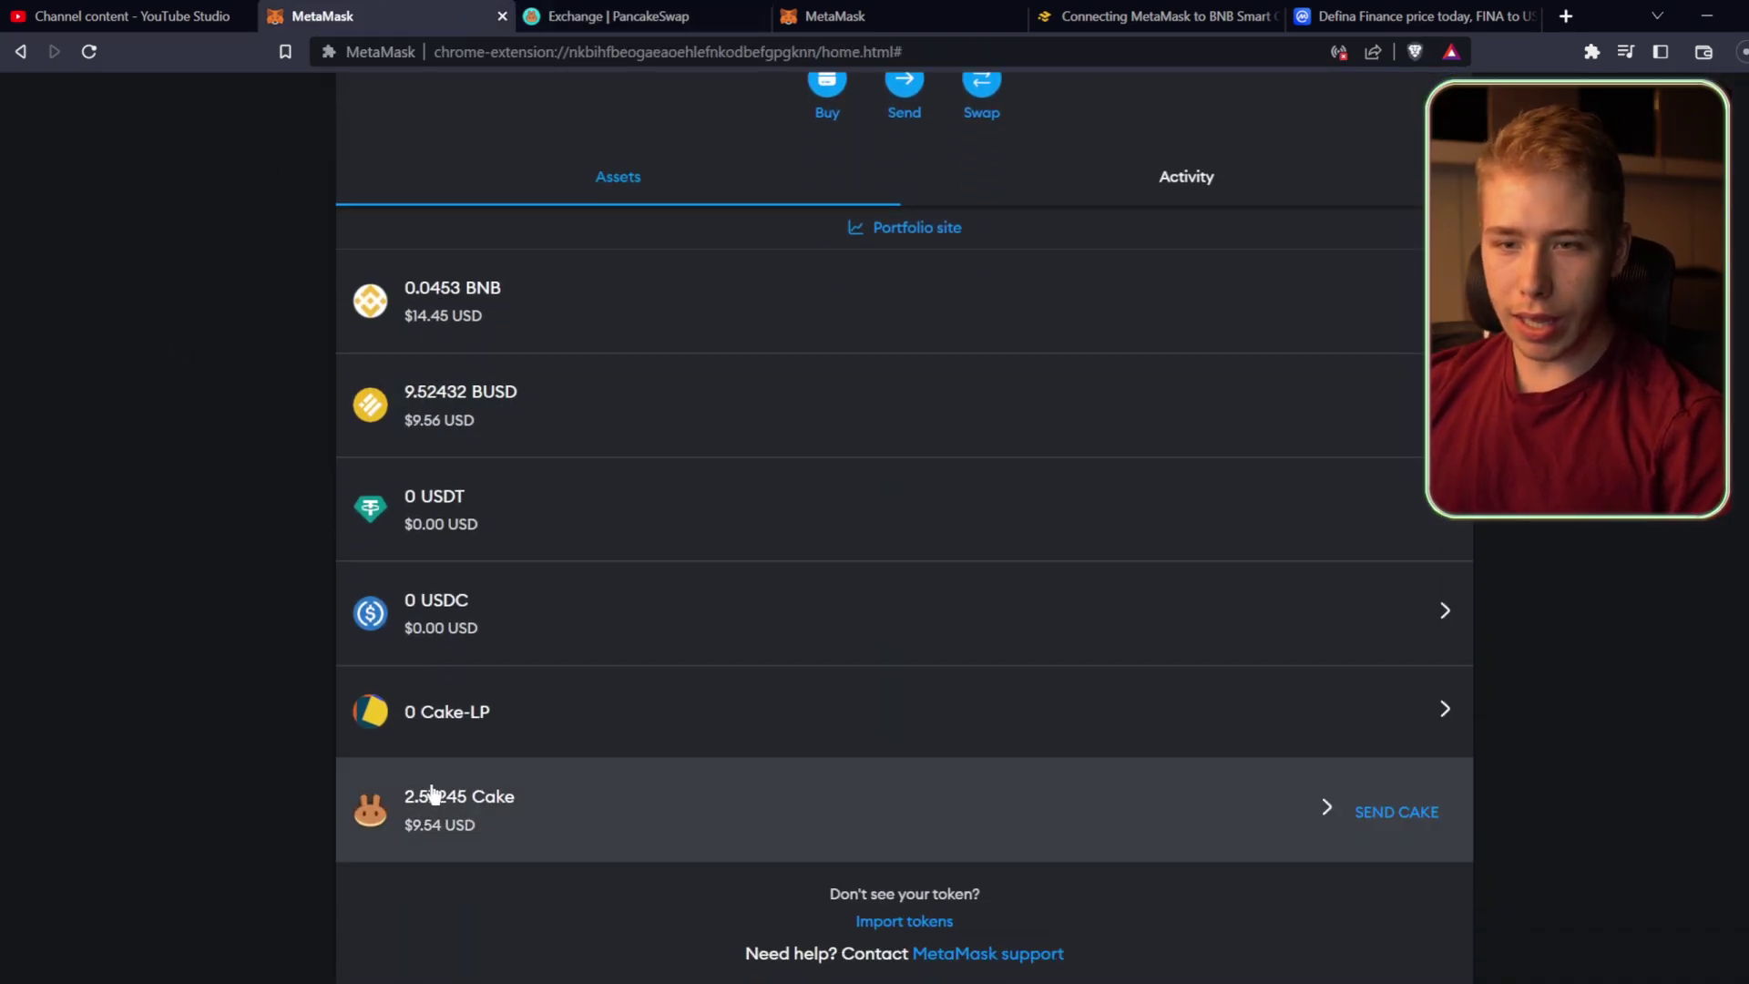
# Return to PancakeSwap and open the Liquidity page from the Trade menu.
pyautogui.click(613, 13)
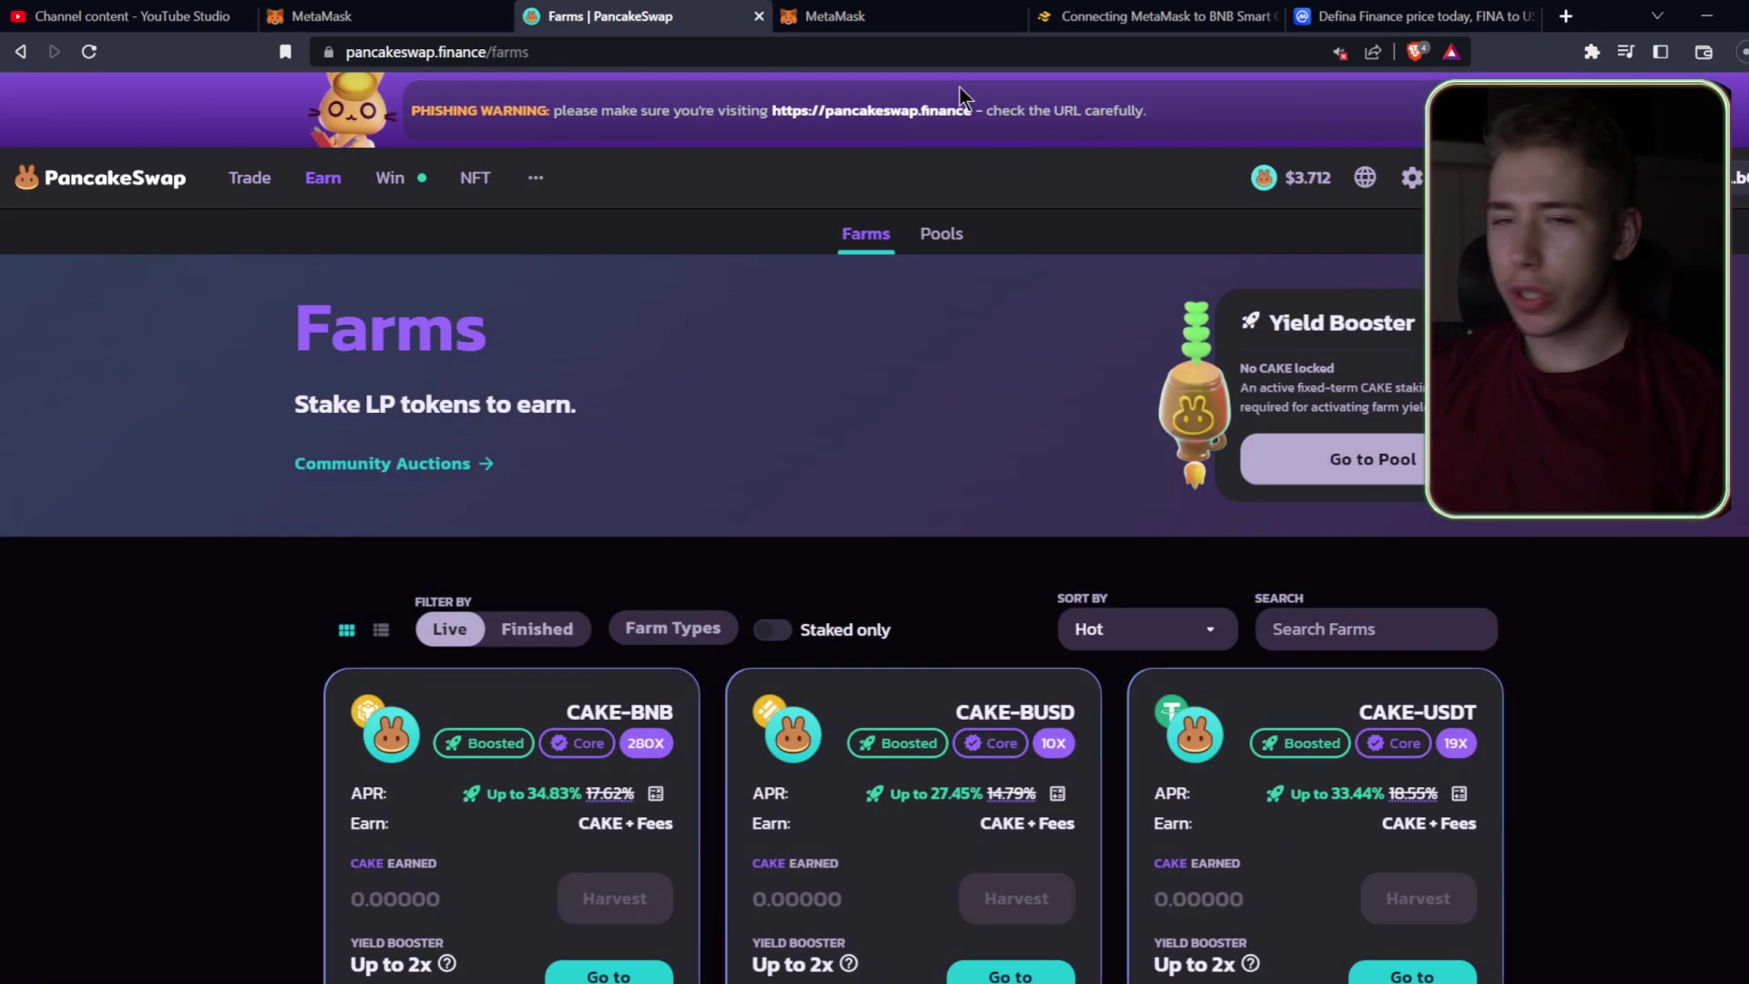
pyautogui.moveTo(249, 194)
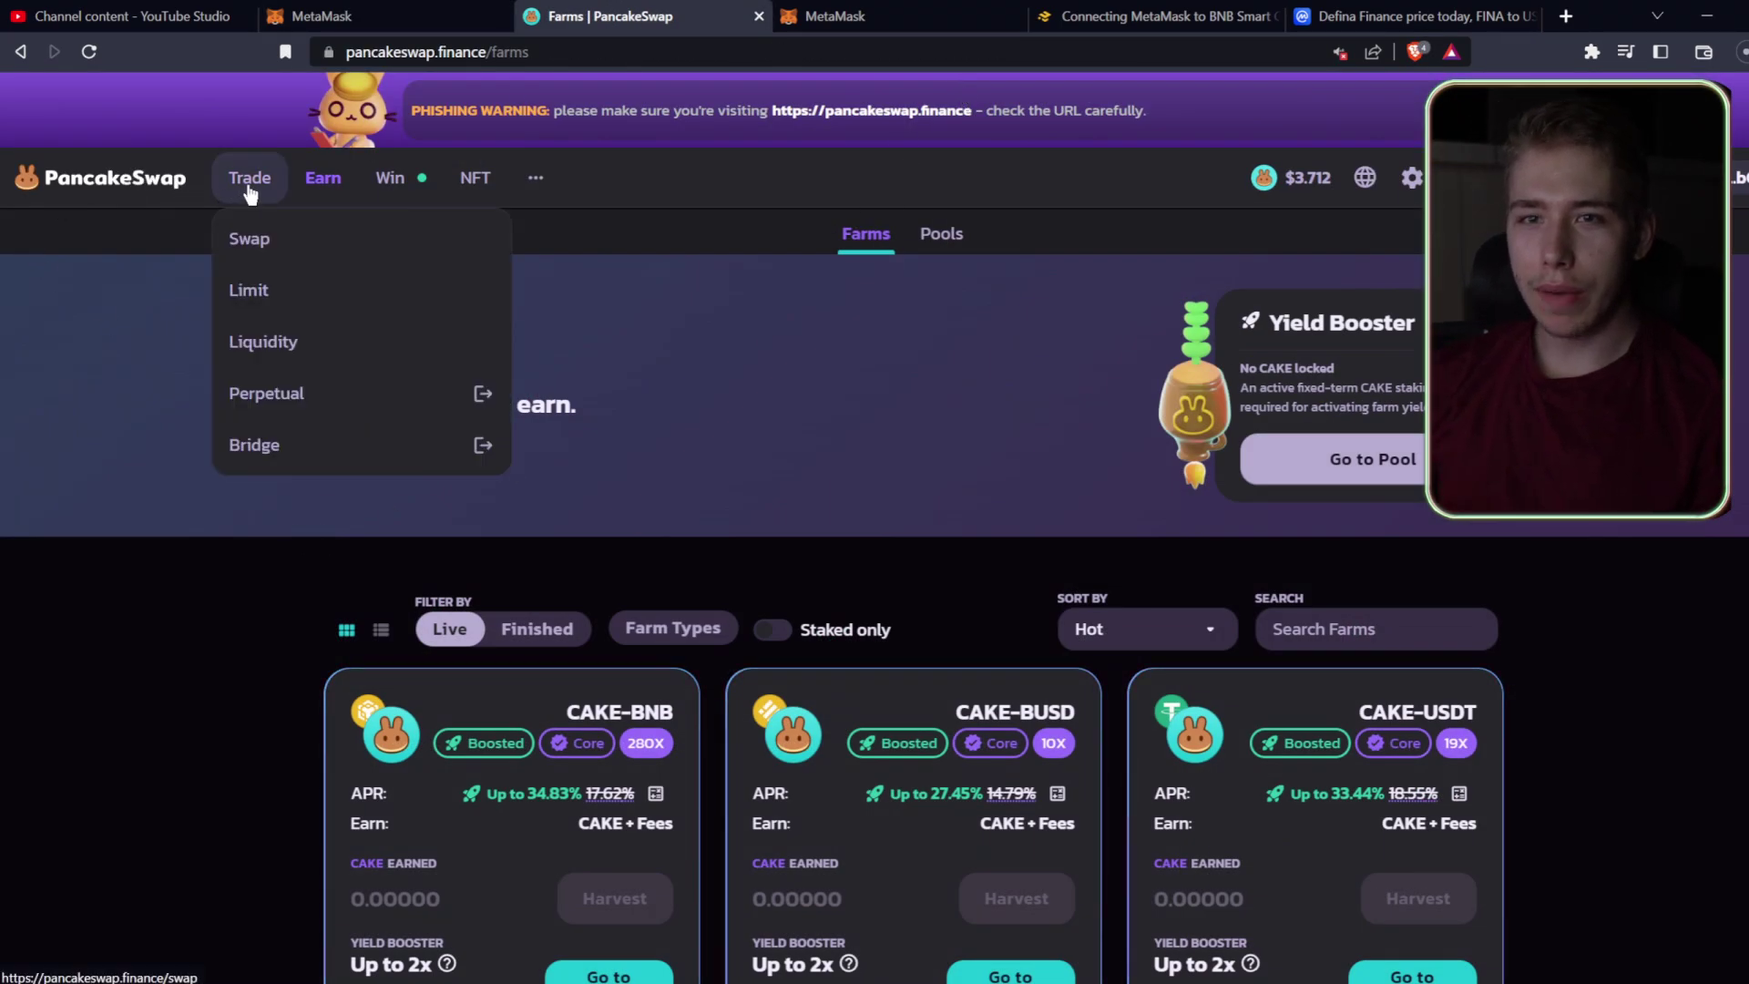
pyautogui.click(321, 354)
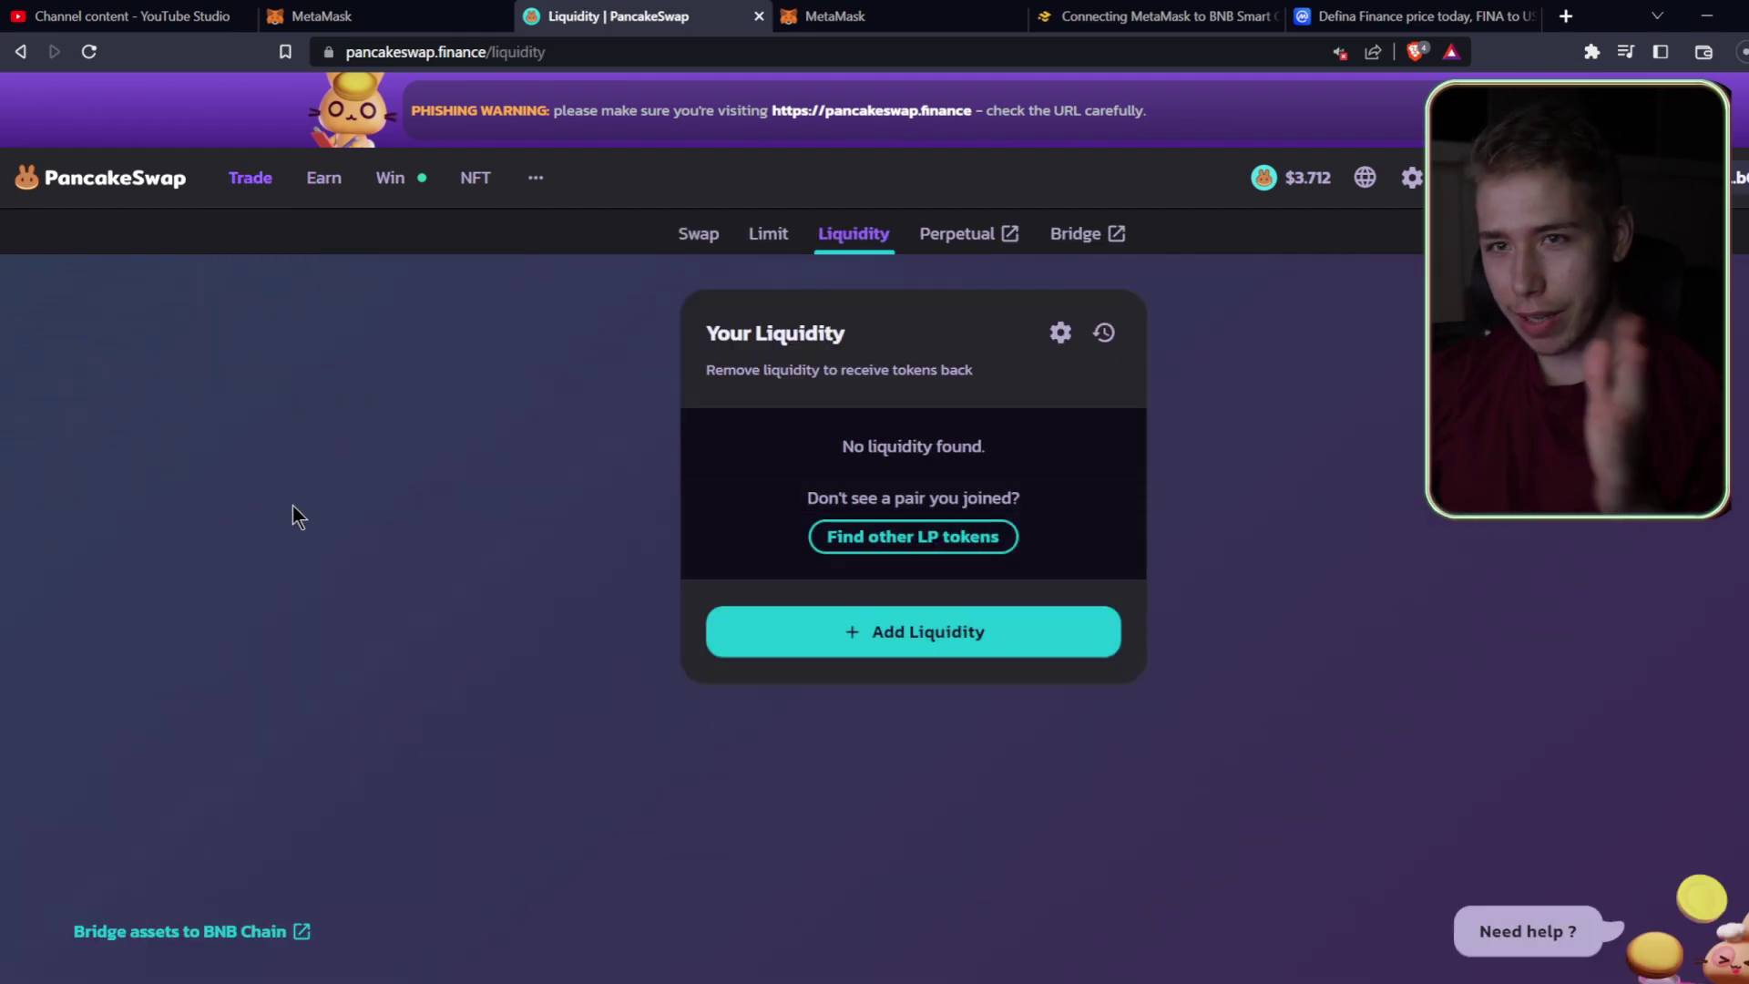
# Start adding liquidity and choose BUSD as the first token of a BUSD-CAKE pair.
pyautogui.click(889, 647)
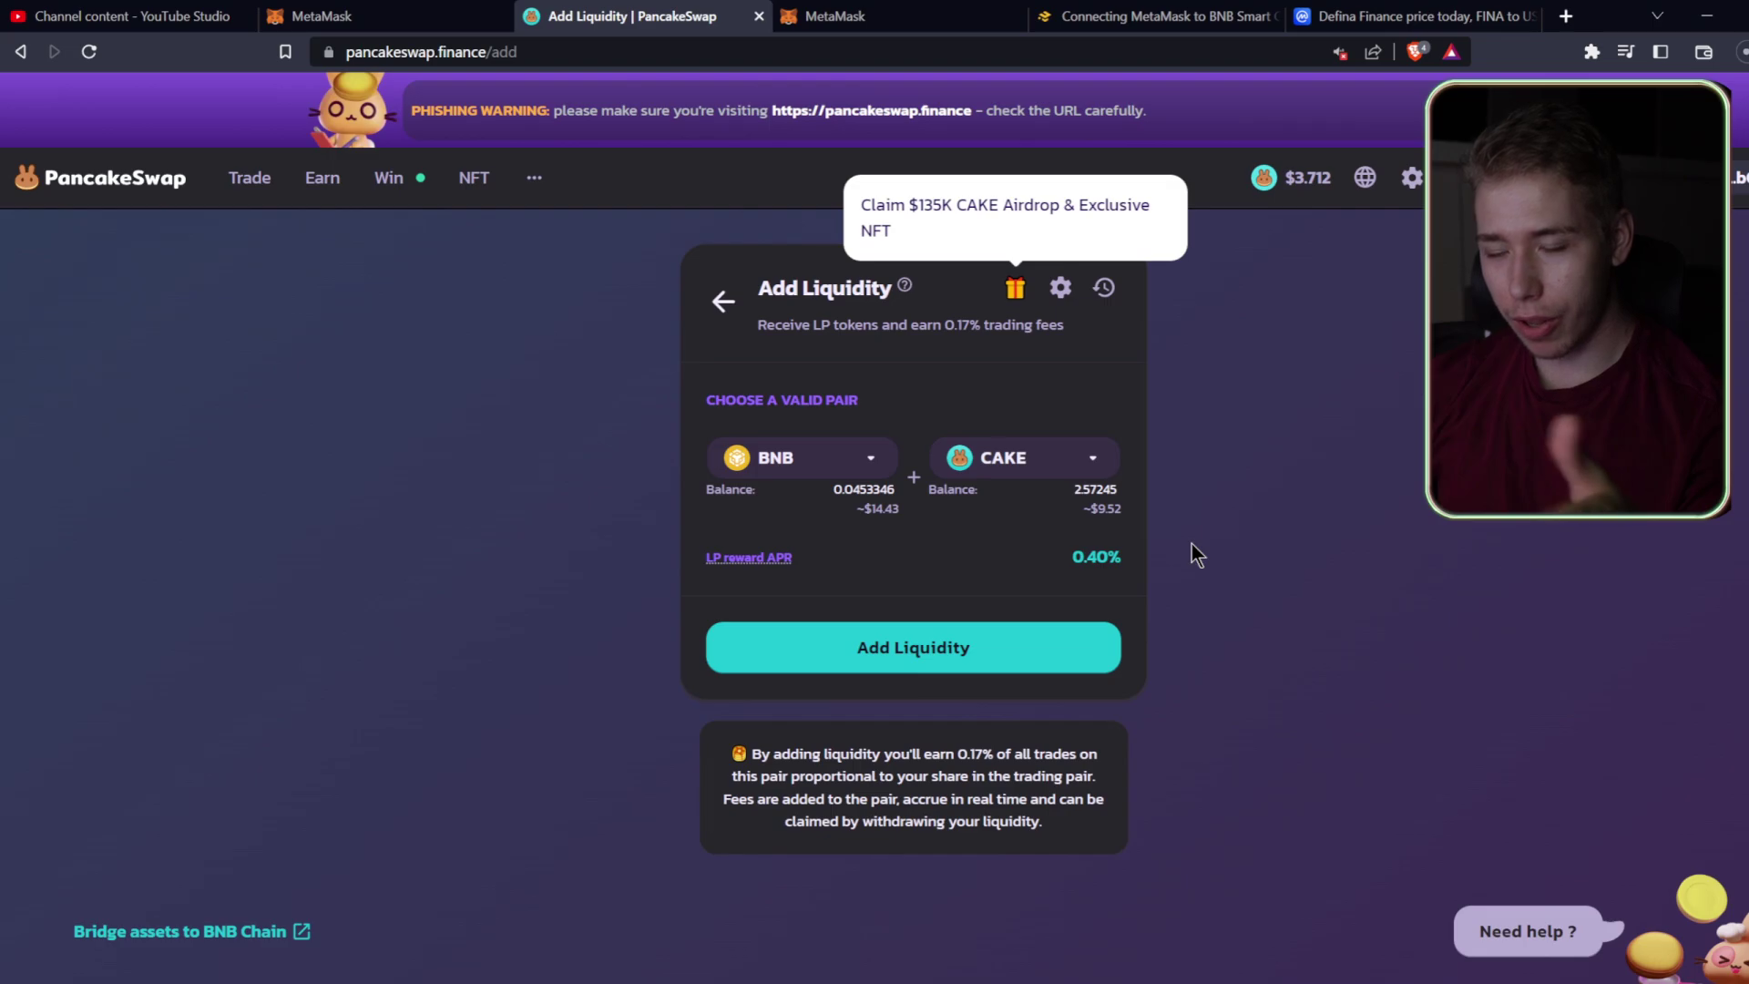
pyautogui.click(855, 459)
pyautogui.click(861, 499)
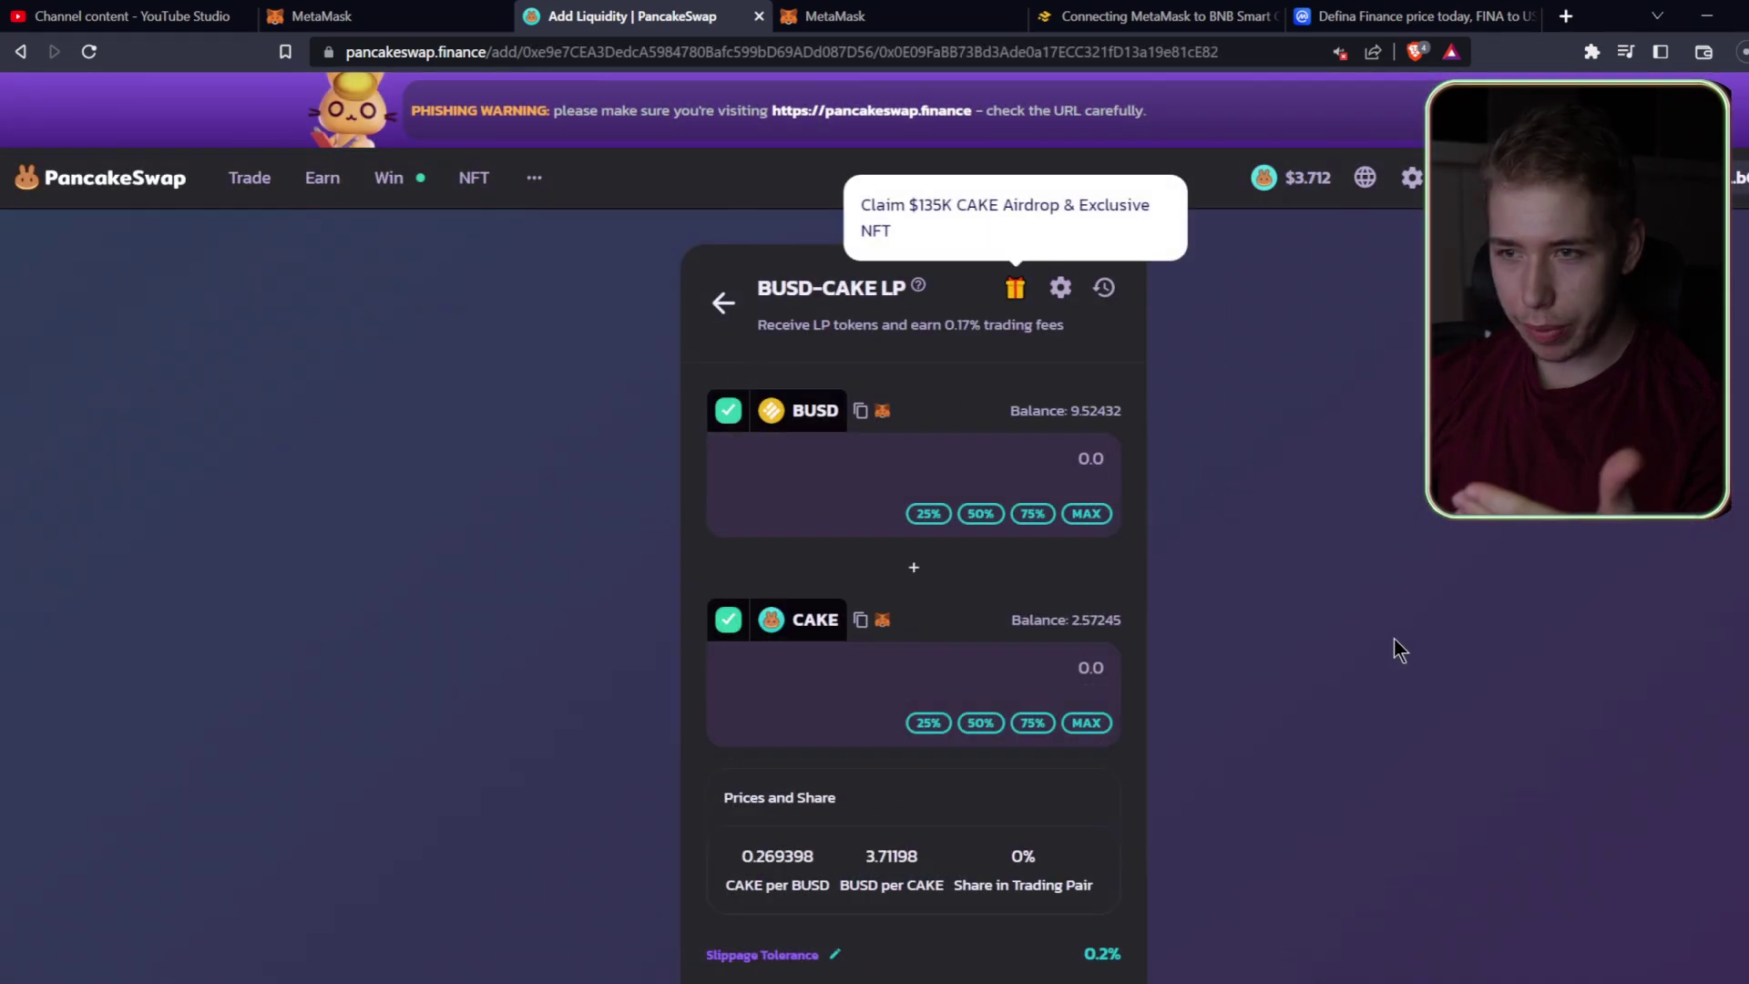
pyautogui.scroll(-1, 1329, 615)
pyautogui.scroll(1, 1184, 425)
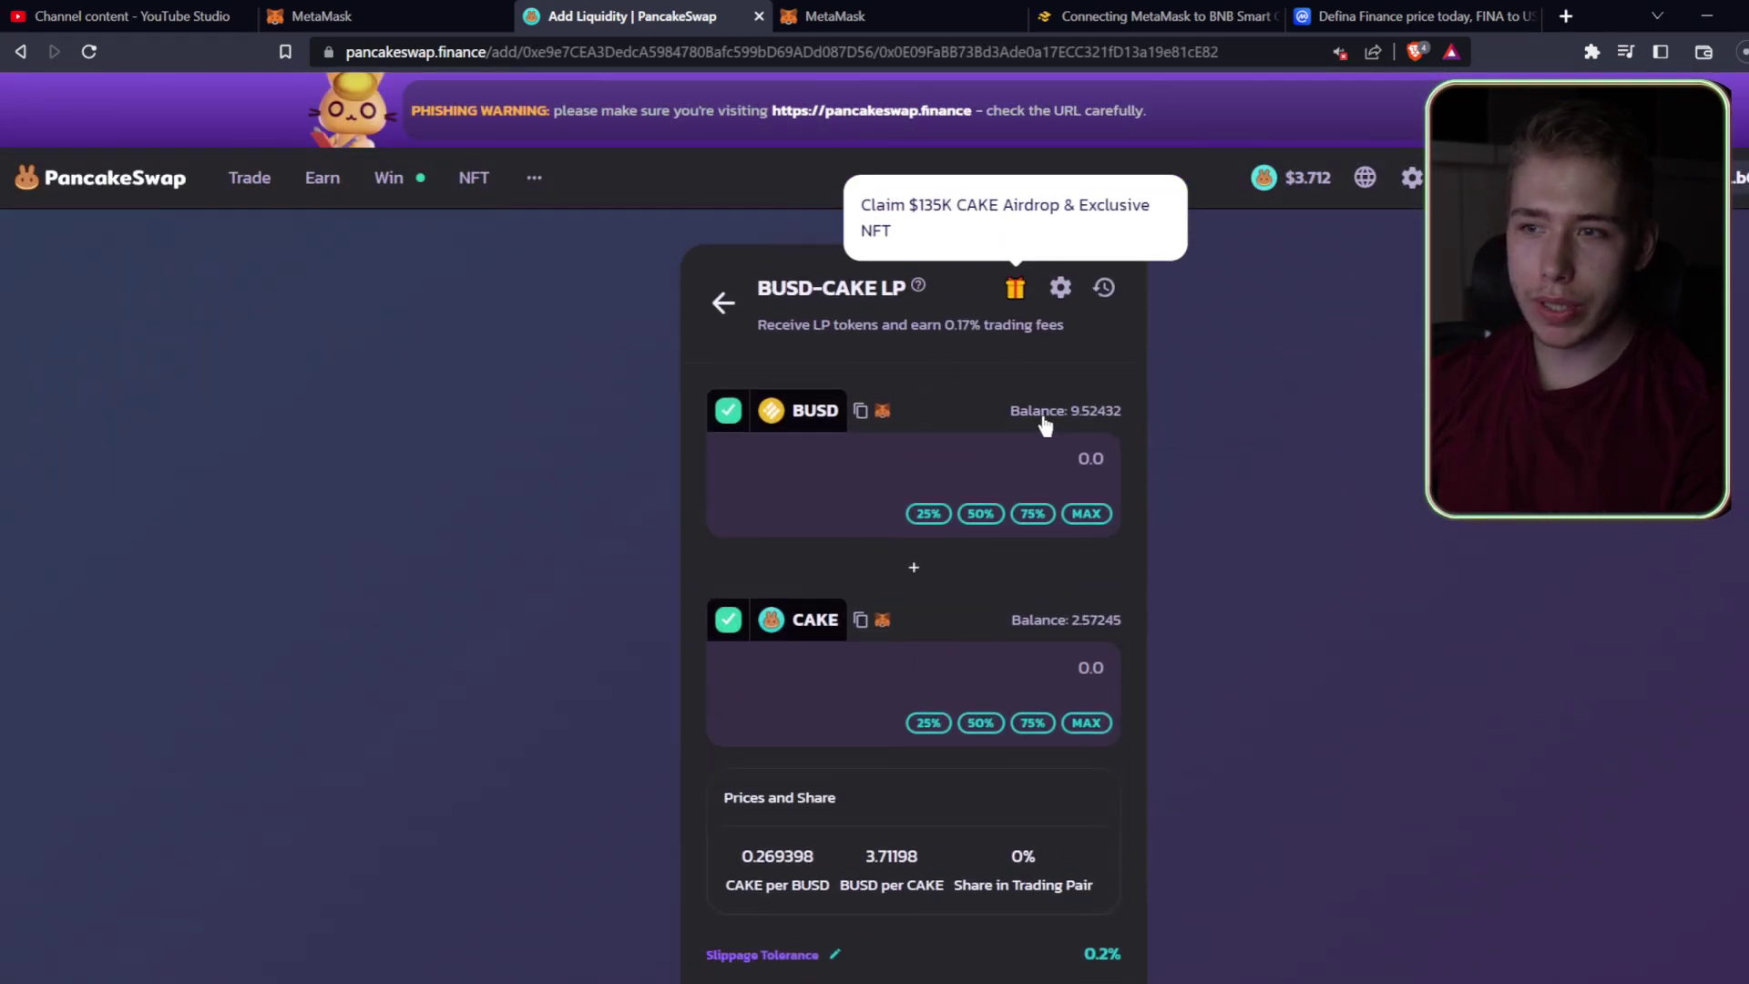
# Fill 9.52432 BUSD and 2.56583 CAKE, then Supply to preview 2.95545 BUSD-CAKE LP.
pyautogui.click(1058, 413)
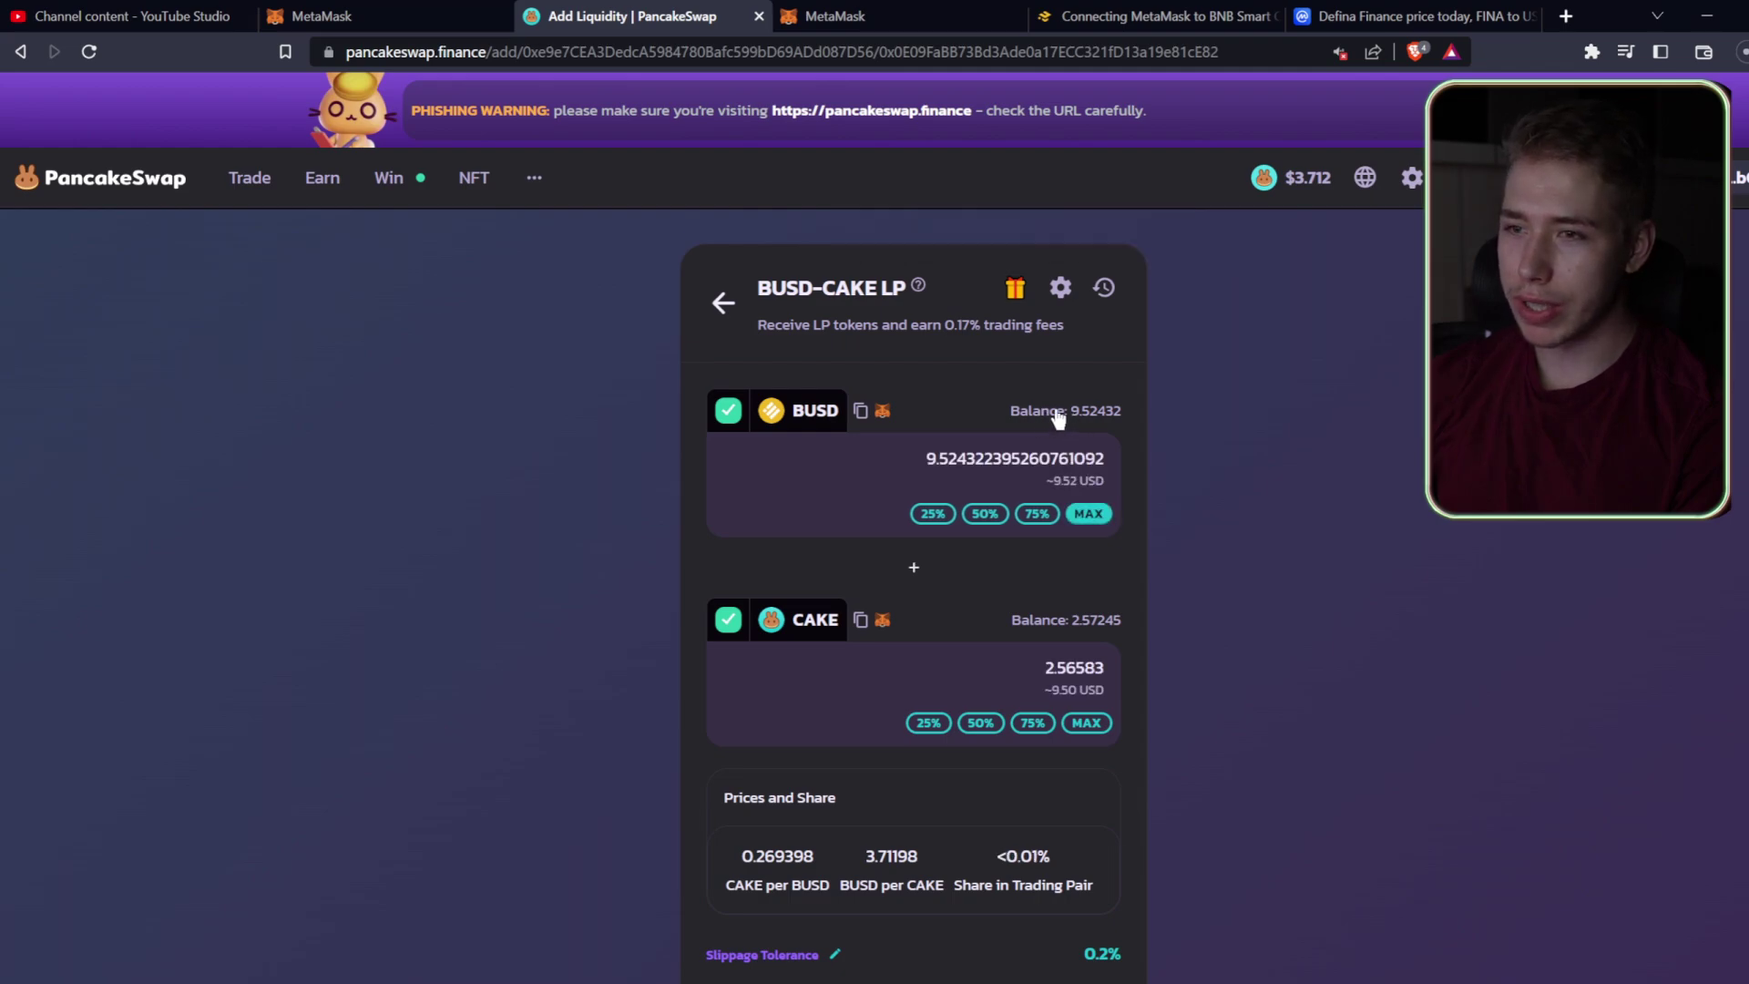
pyautogui.scroll(-1, 1298, 515)
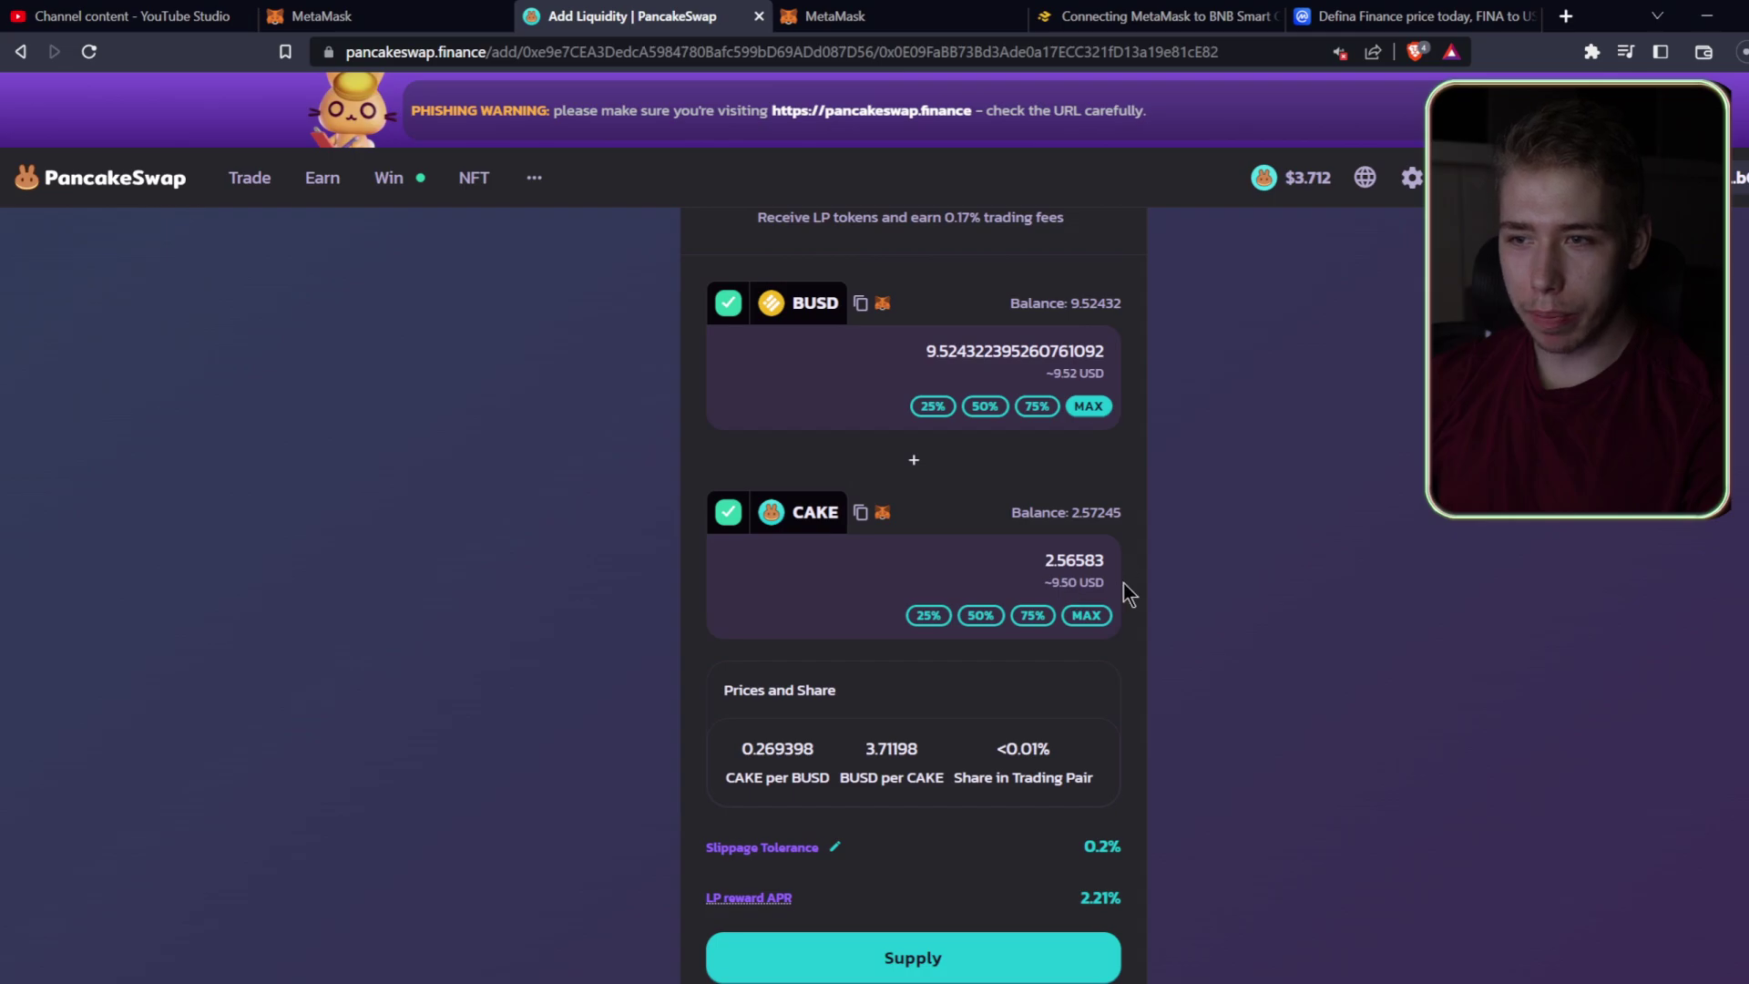
pyautogui.click(1086, 615)
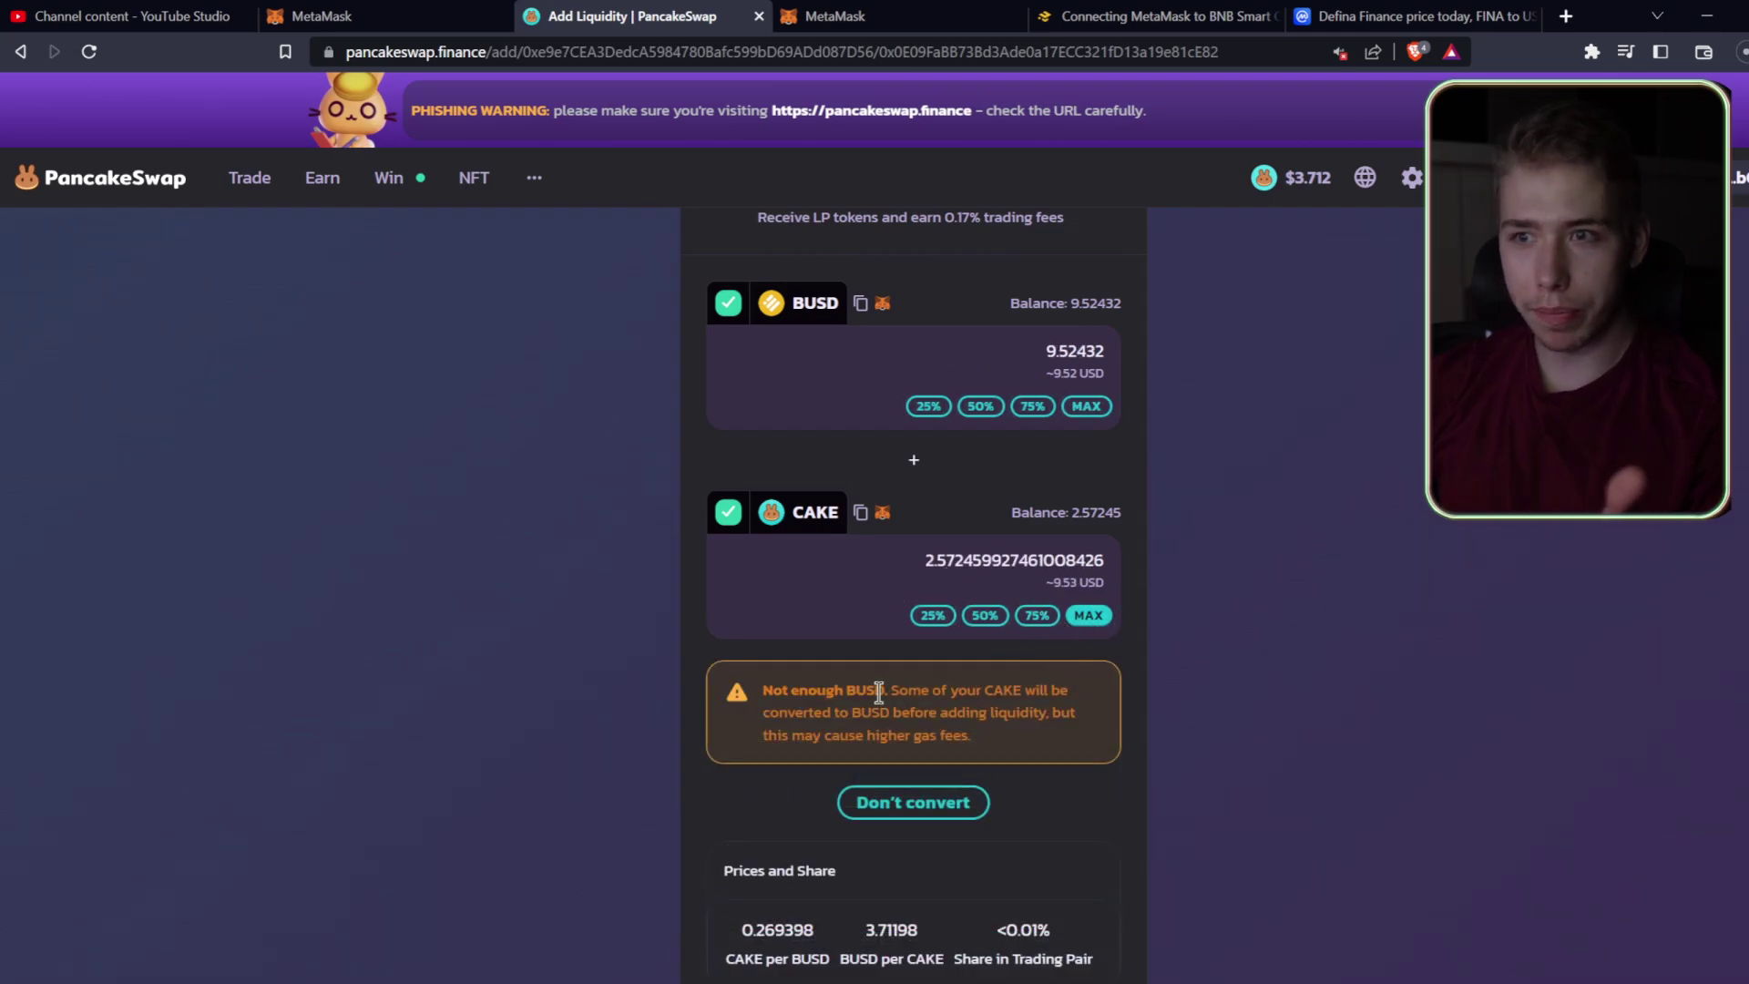
pyautogui.click(1105, 404)
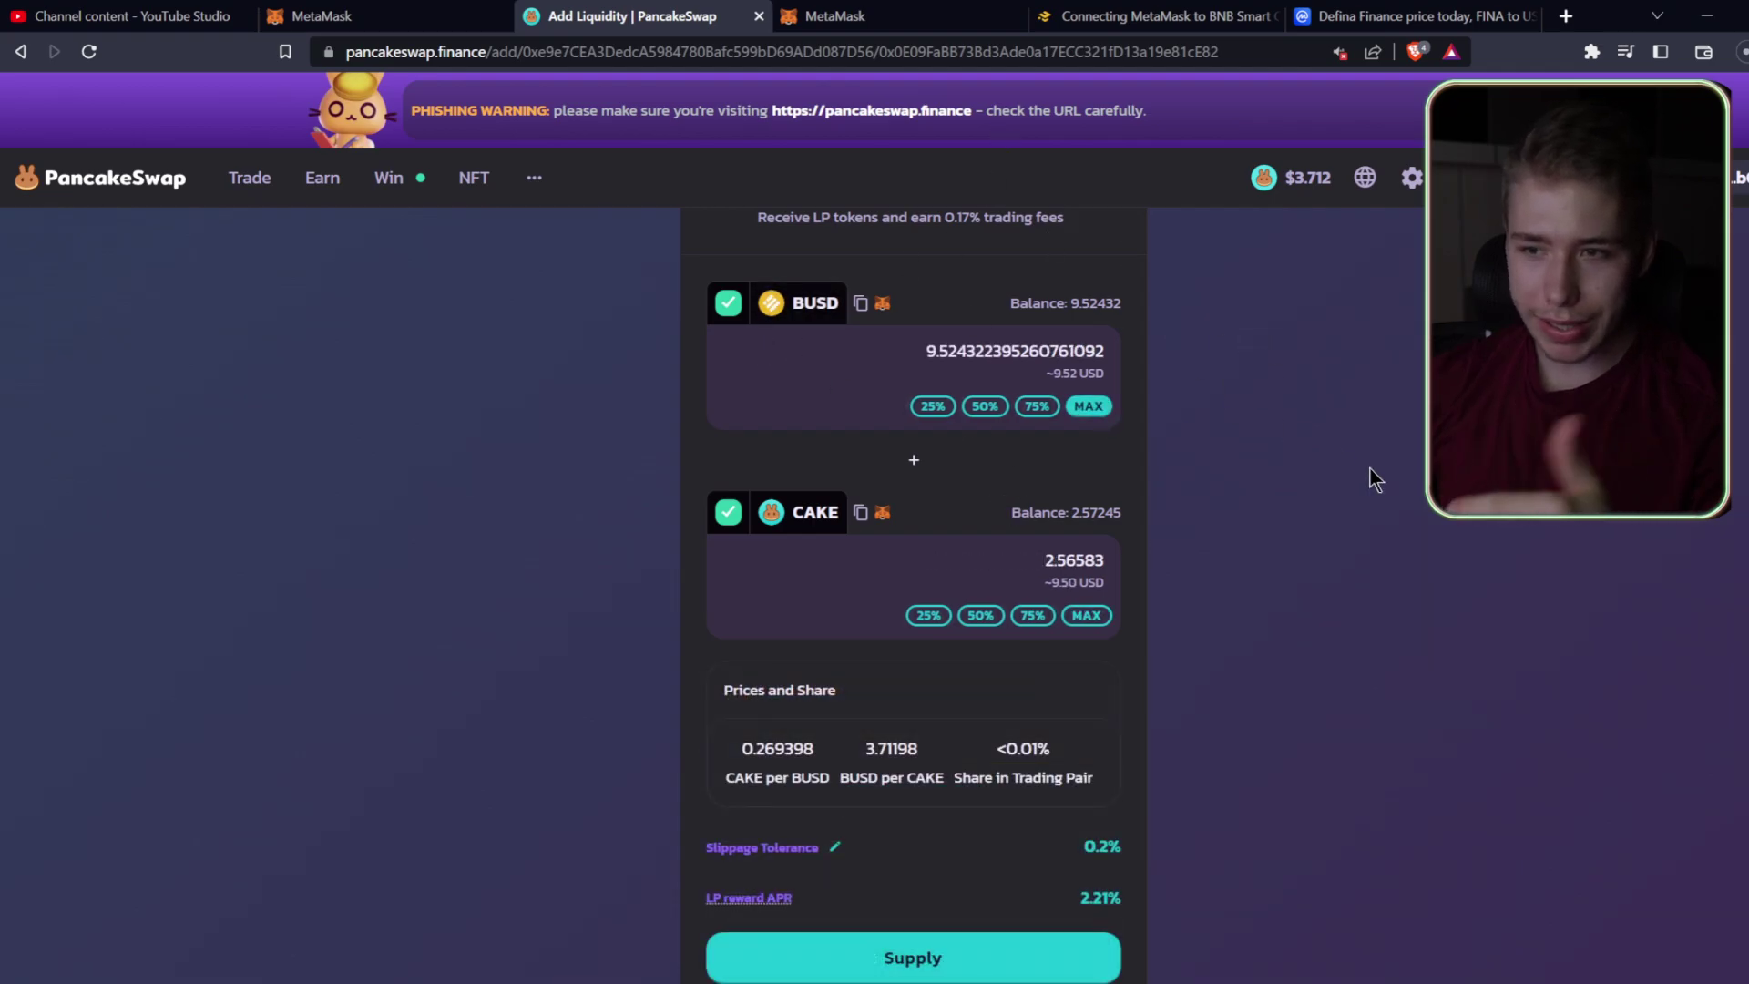
pyautogui.scroll(-3, 1367, 474)
pyautogui.click(976, 654)
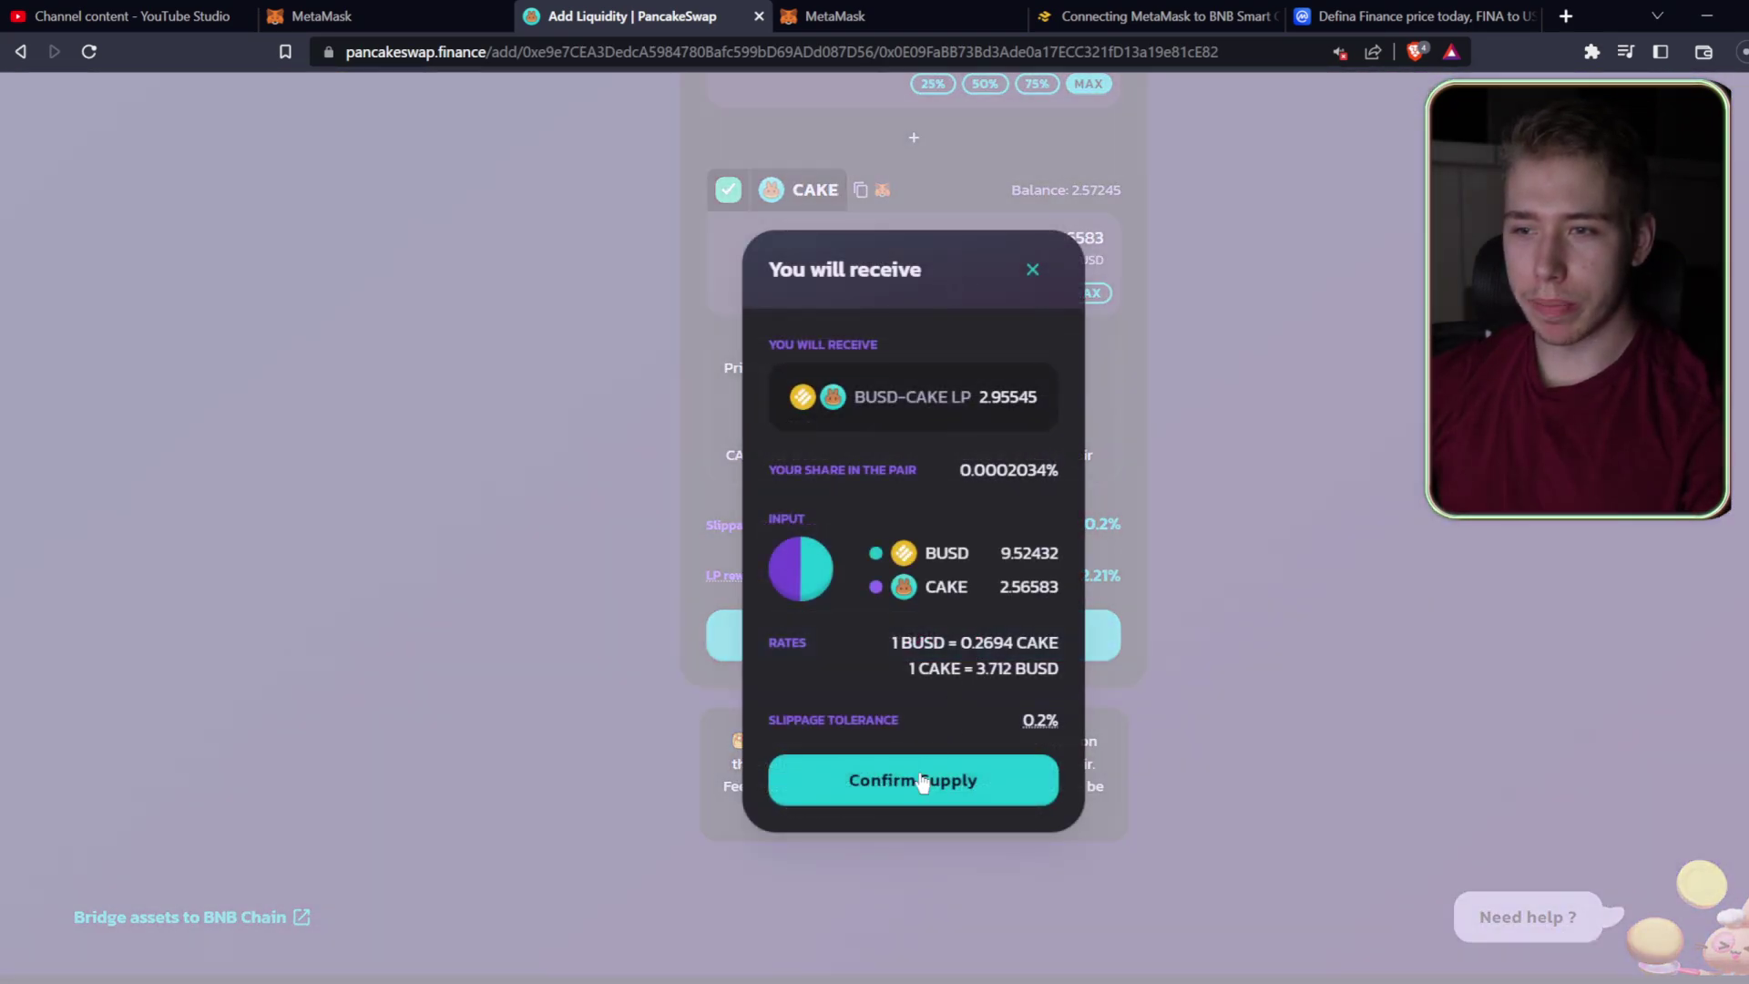
# Confirm supplying 9.52432 BUSD and 2.56583 CAKE, approve in MetaMask, then view the new Cake-LP token.
pyautogui.click(952, 793)
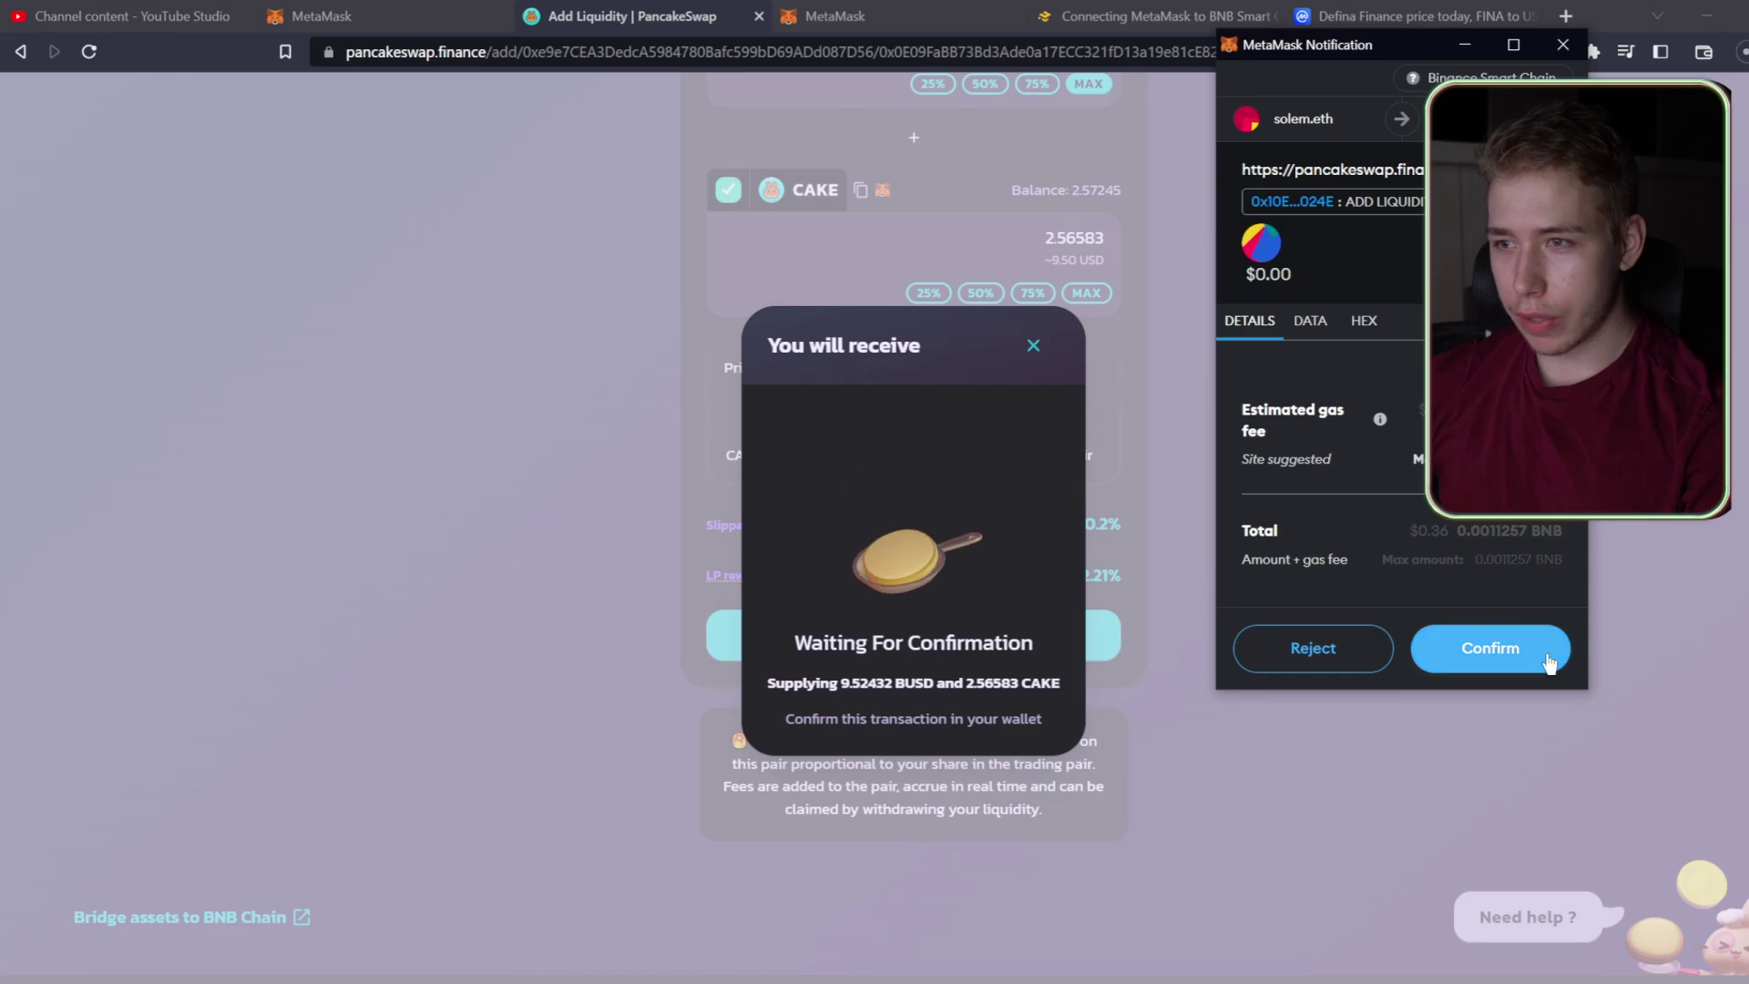
pyautogui.click(1546, 653)
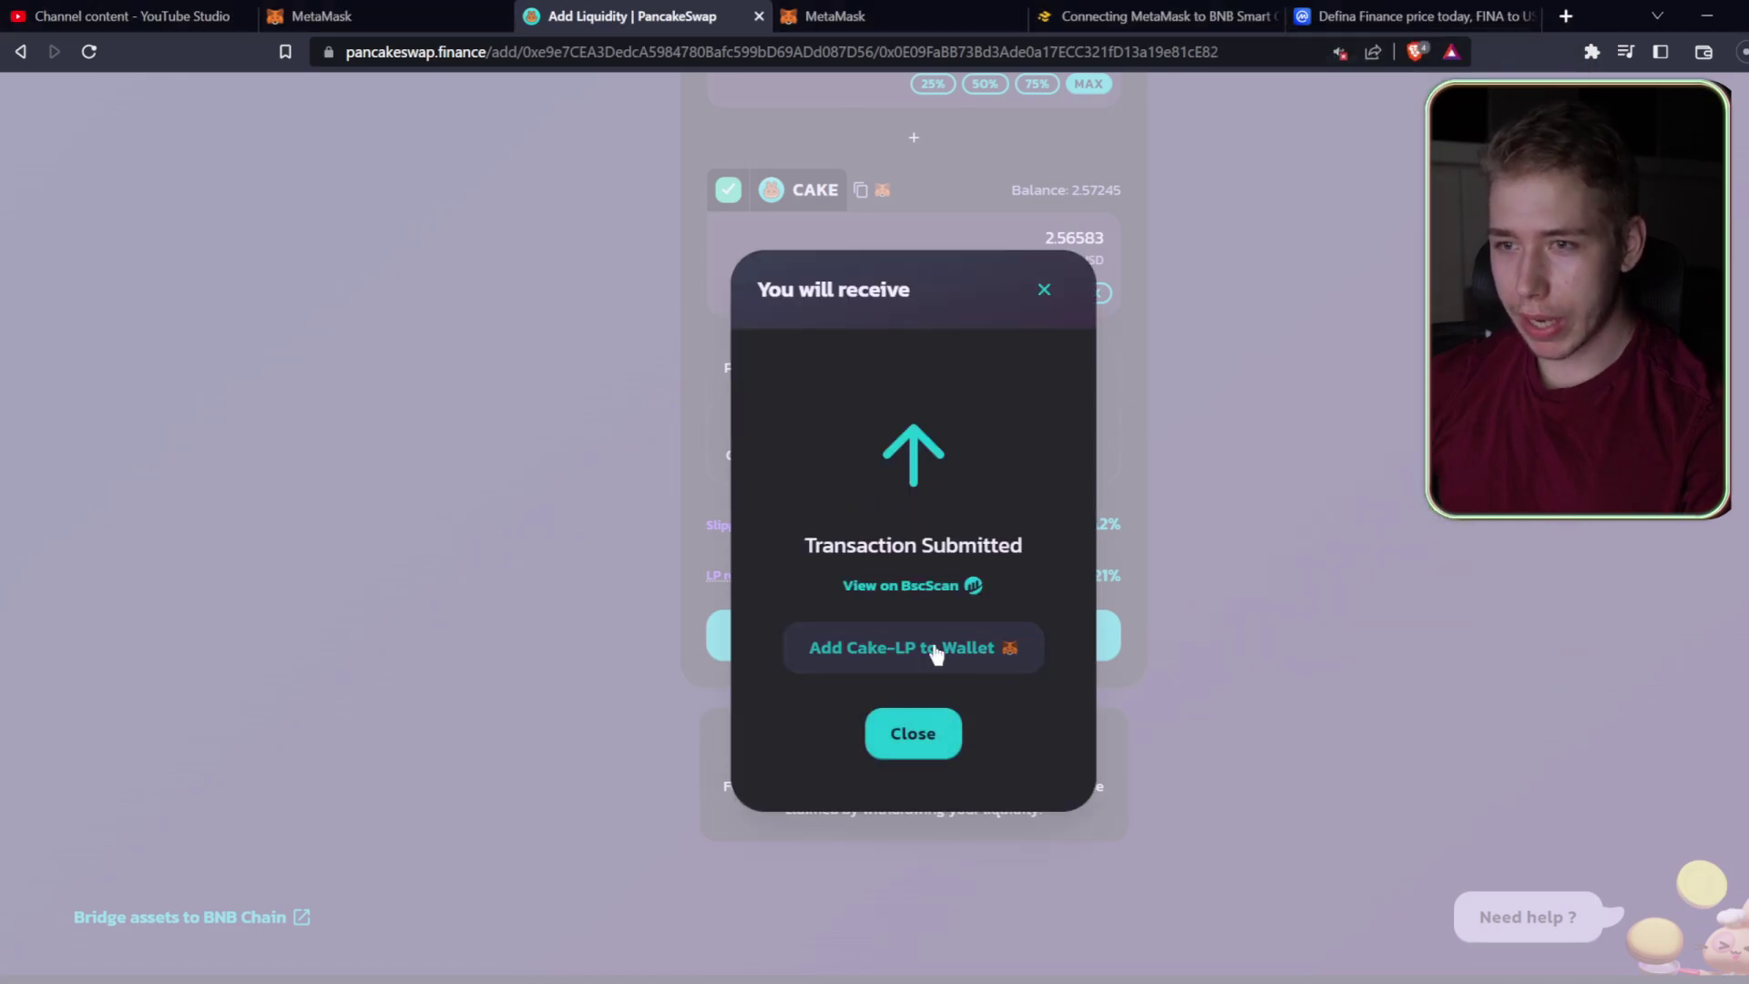
pyautogui.click(911, 743)
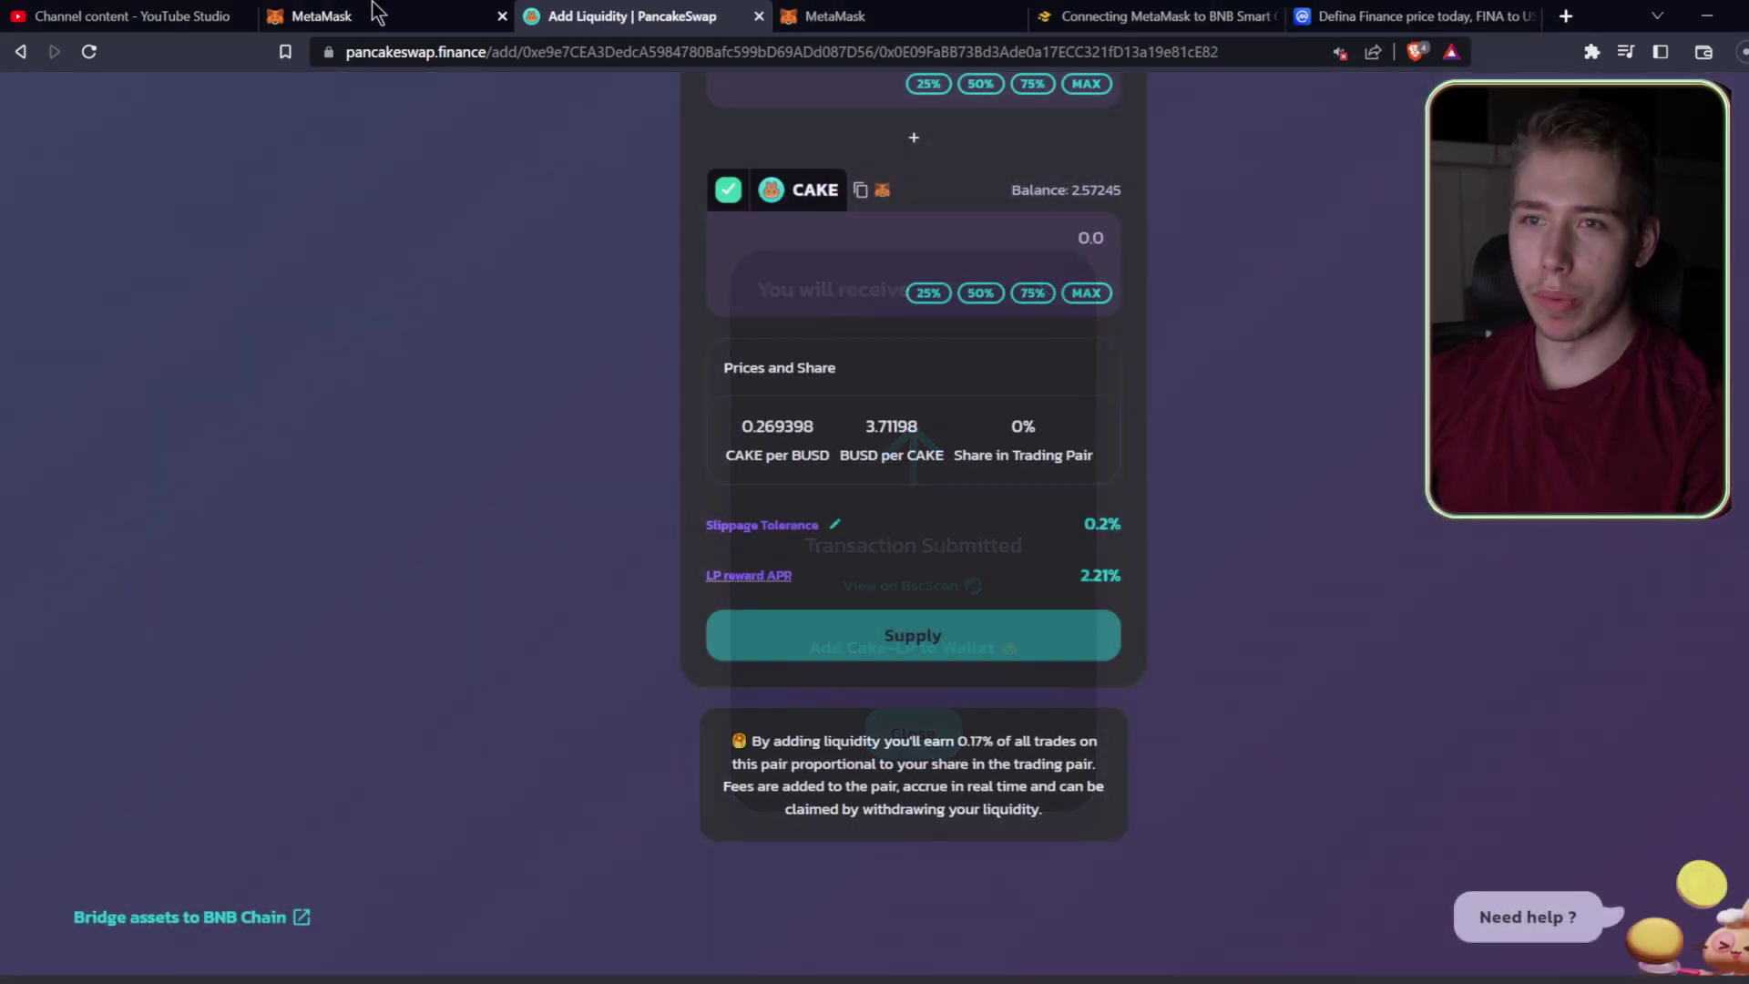
pyautogui.click(377, 16)
pyautogui.scroll(-2, 151, 525)
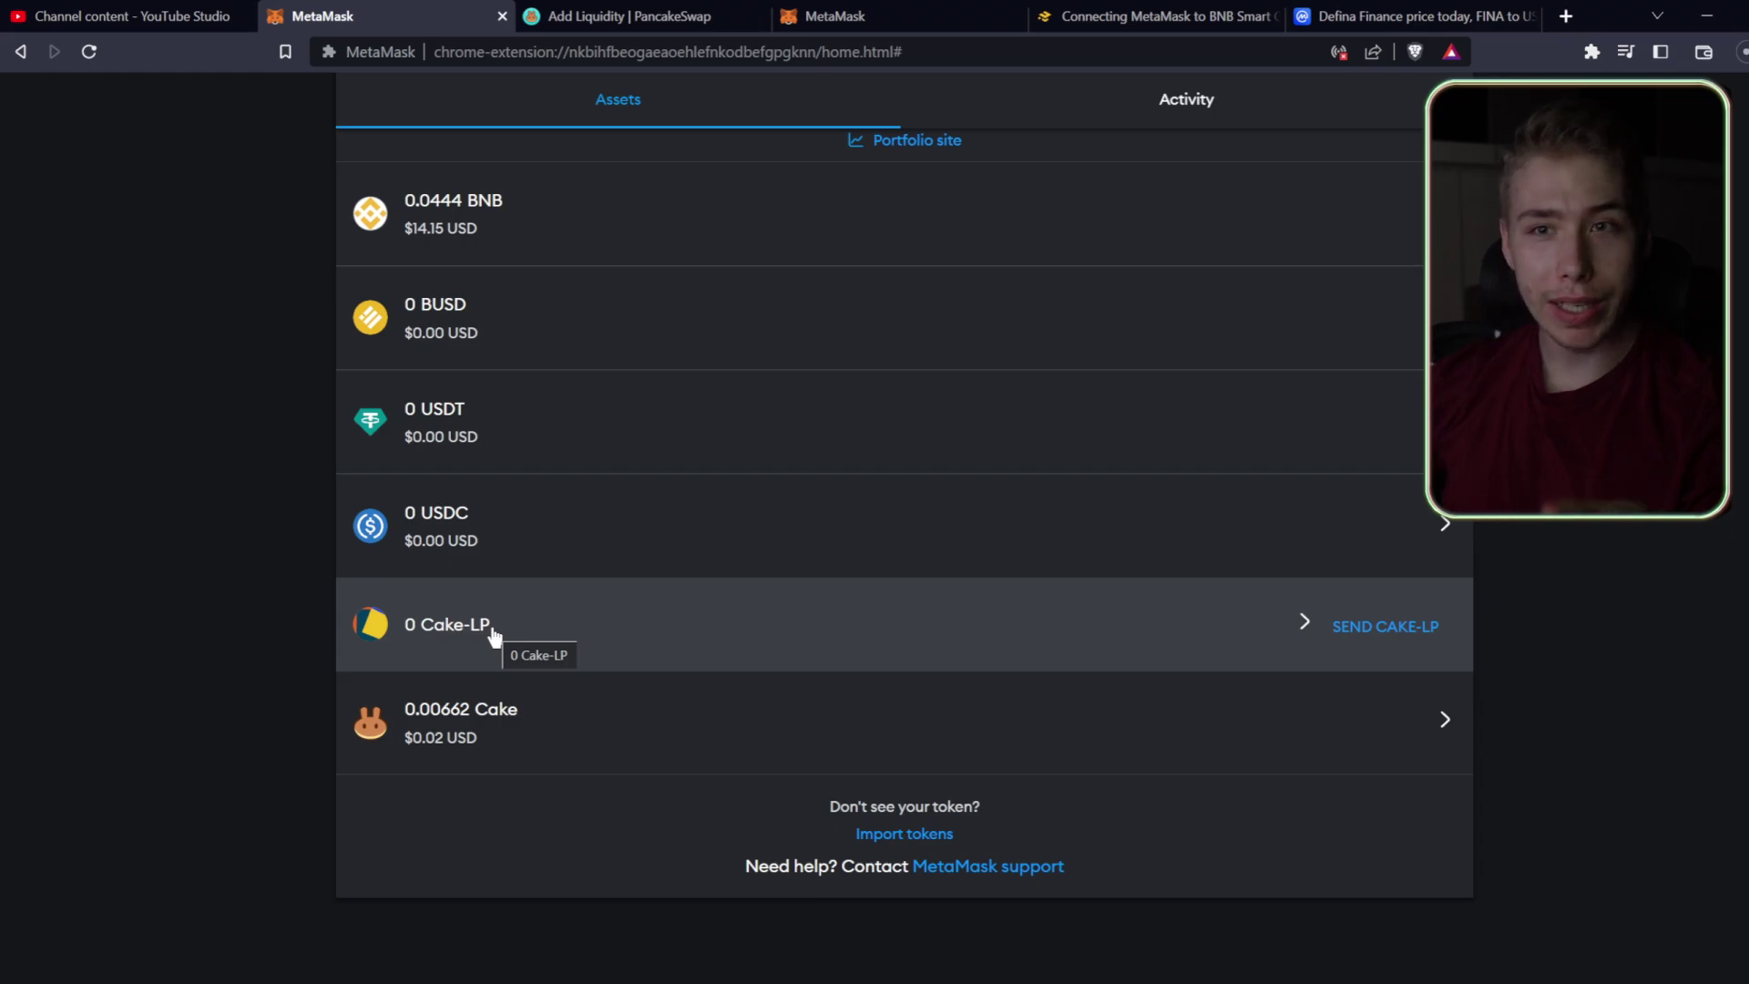
# Recheck the MetaMask asset list before returning to the Add Liquidity page.
pyautogui.click(626, 13)
pyautogui.scroll(5, 240, 642)
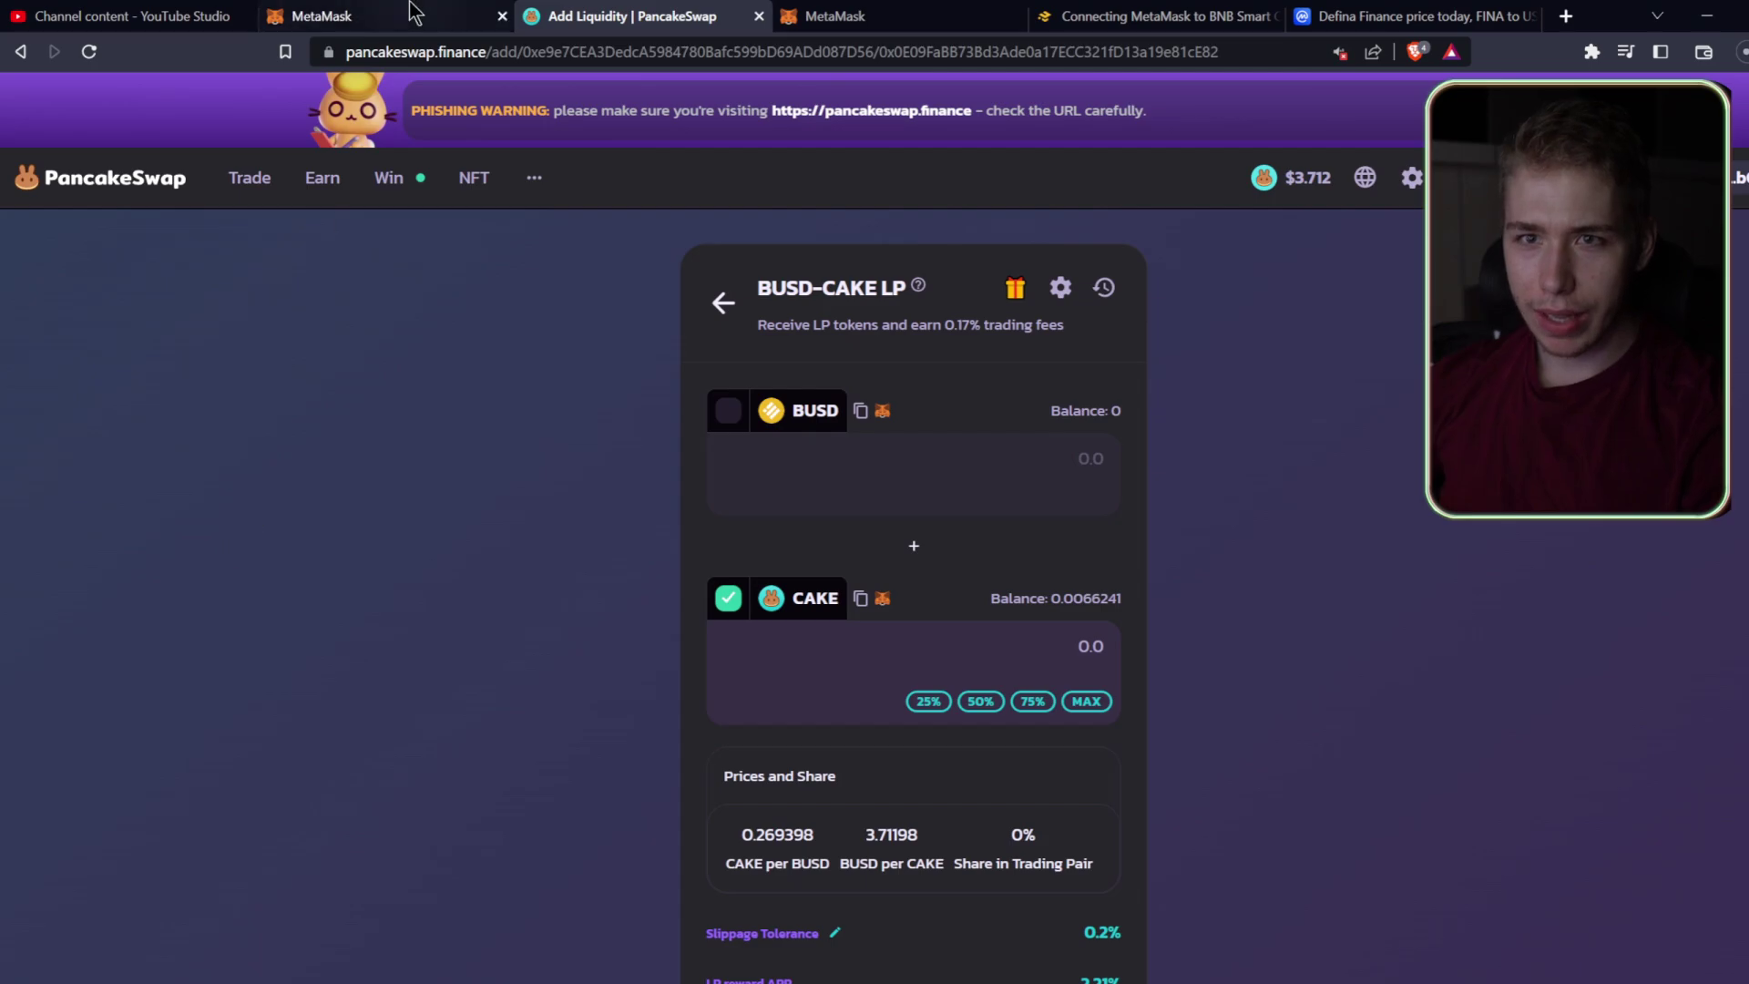
pyautogui.click(413, 12)
pyautogui.click(627, 15)
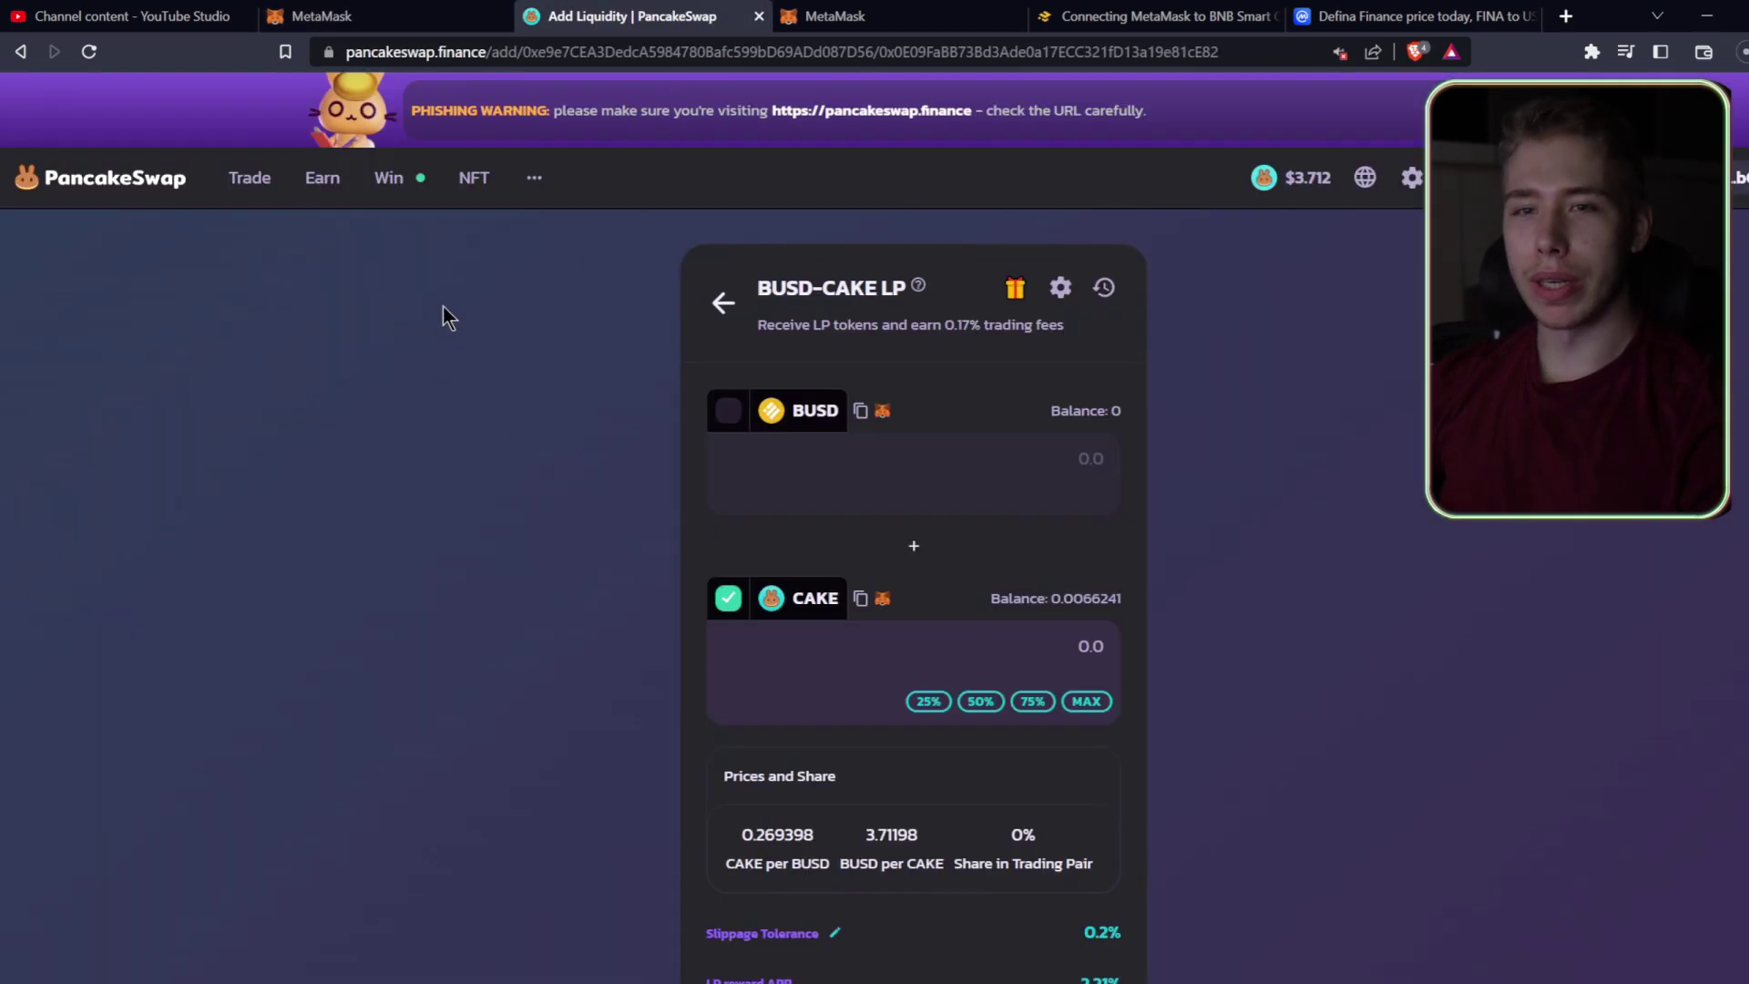
# On the Farms page, enable the CAKE-BUSD contract and approve the Cake-LP spending cap.
pyautogui.moveTo(337, 187)
pyautogui.click(333, 236)
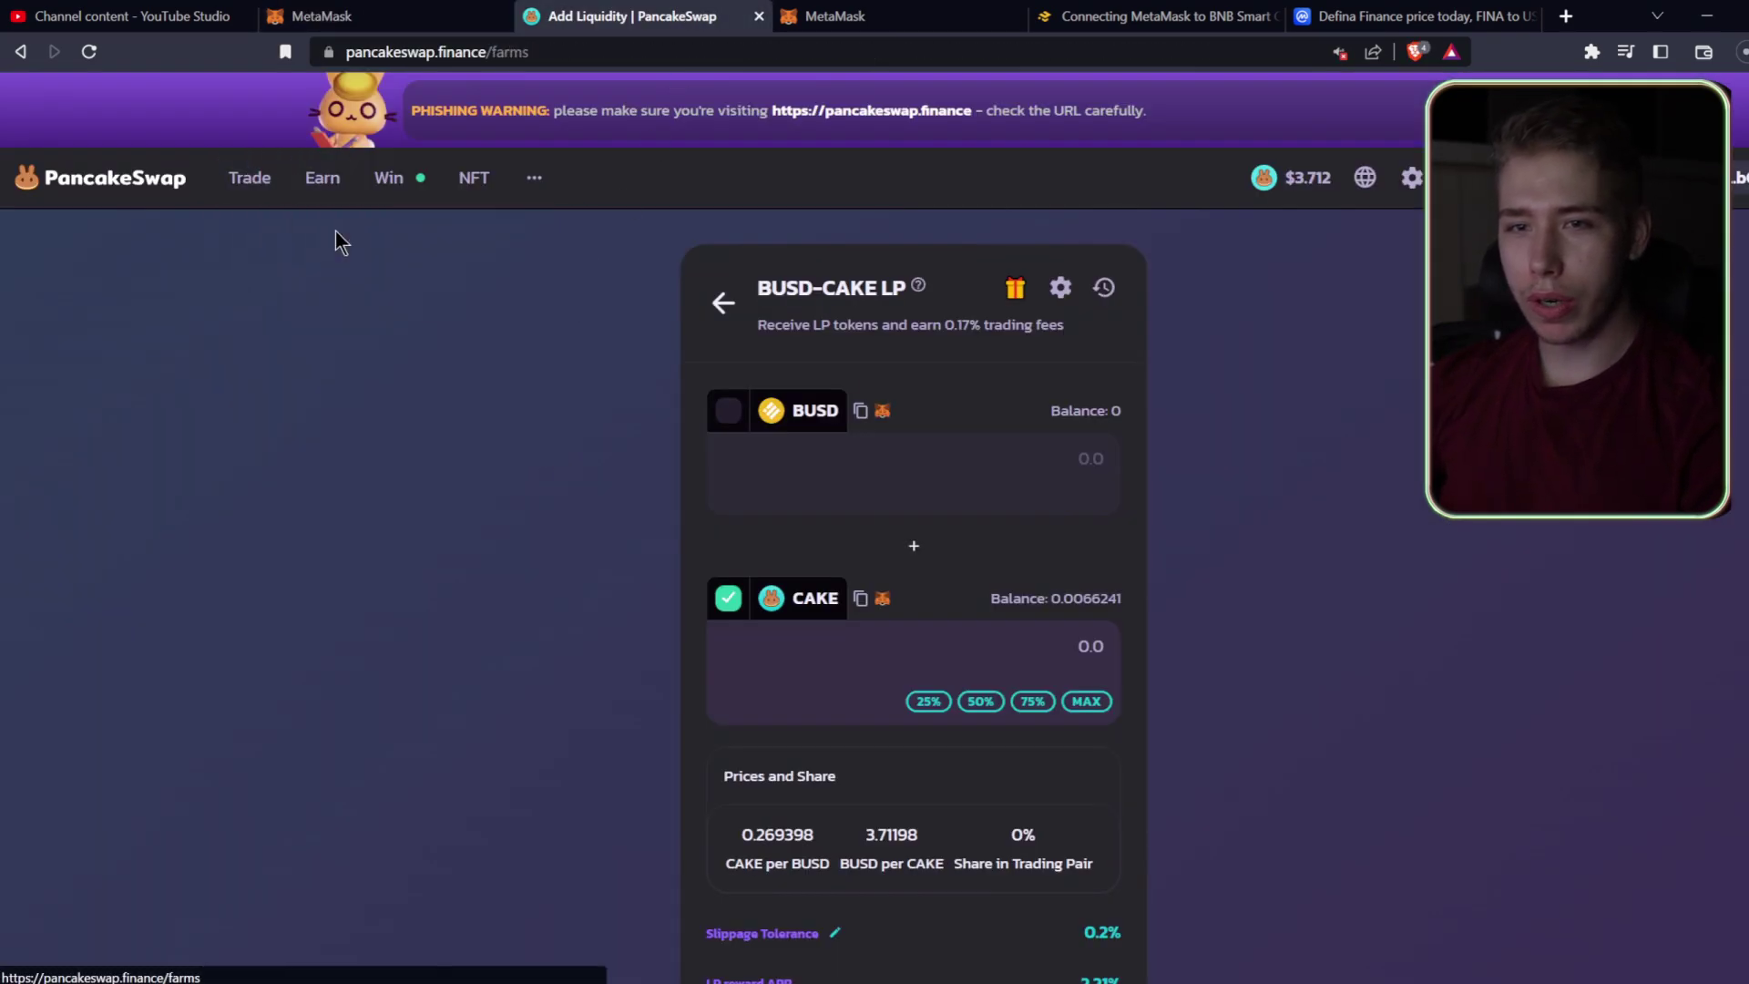
pyautogui.scroll(-2, 35, 487)
pyautogui.scroll(-2, 65, 488)
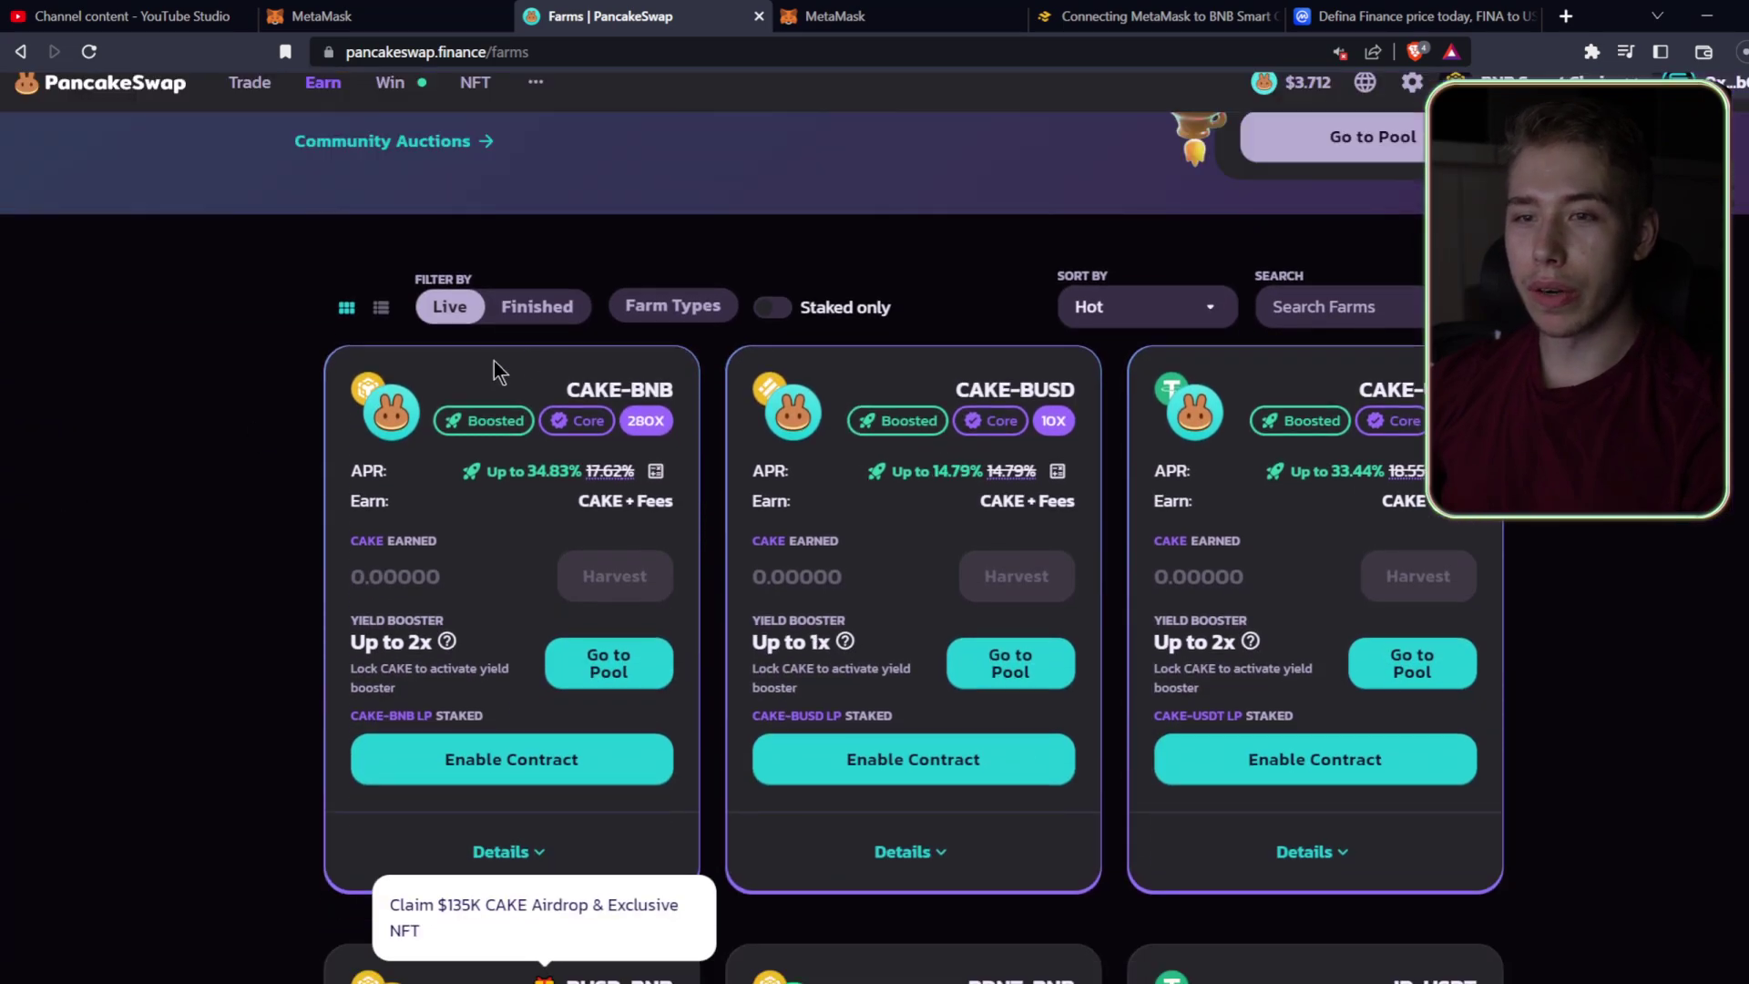
pyautogui.click(964, 763)
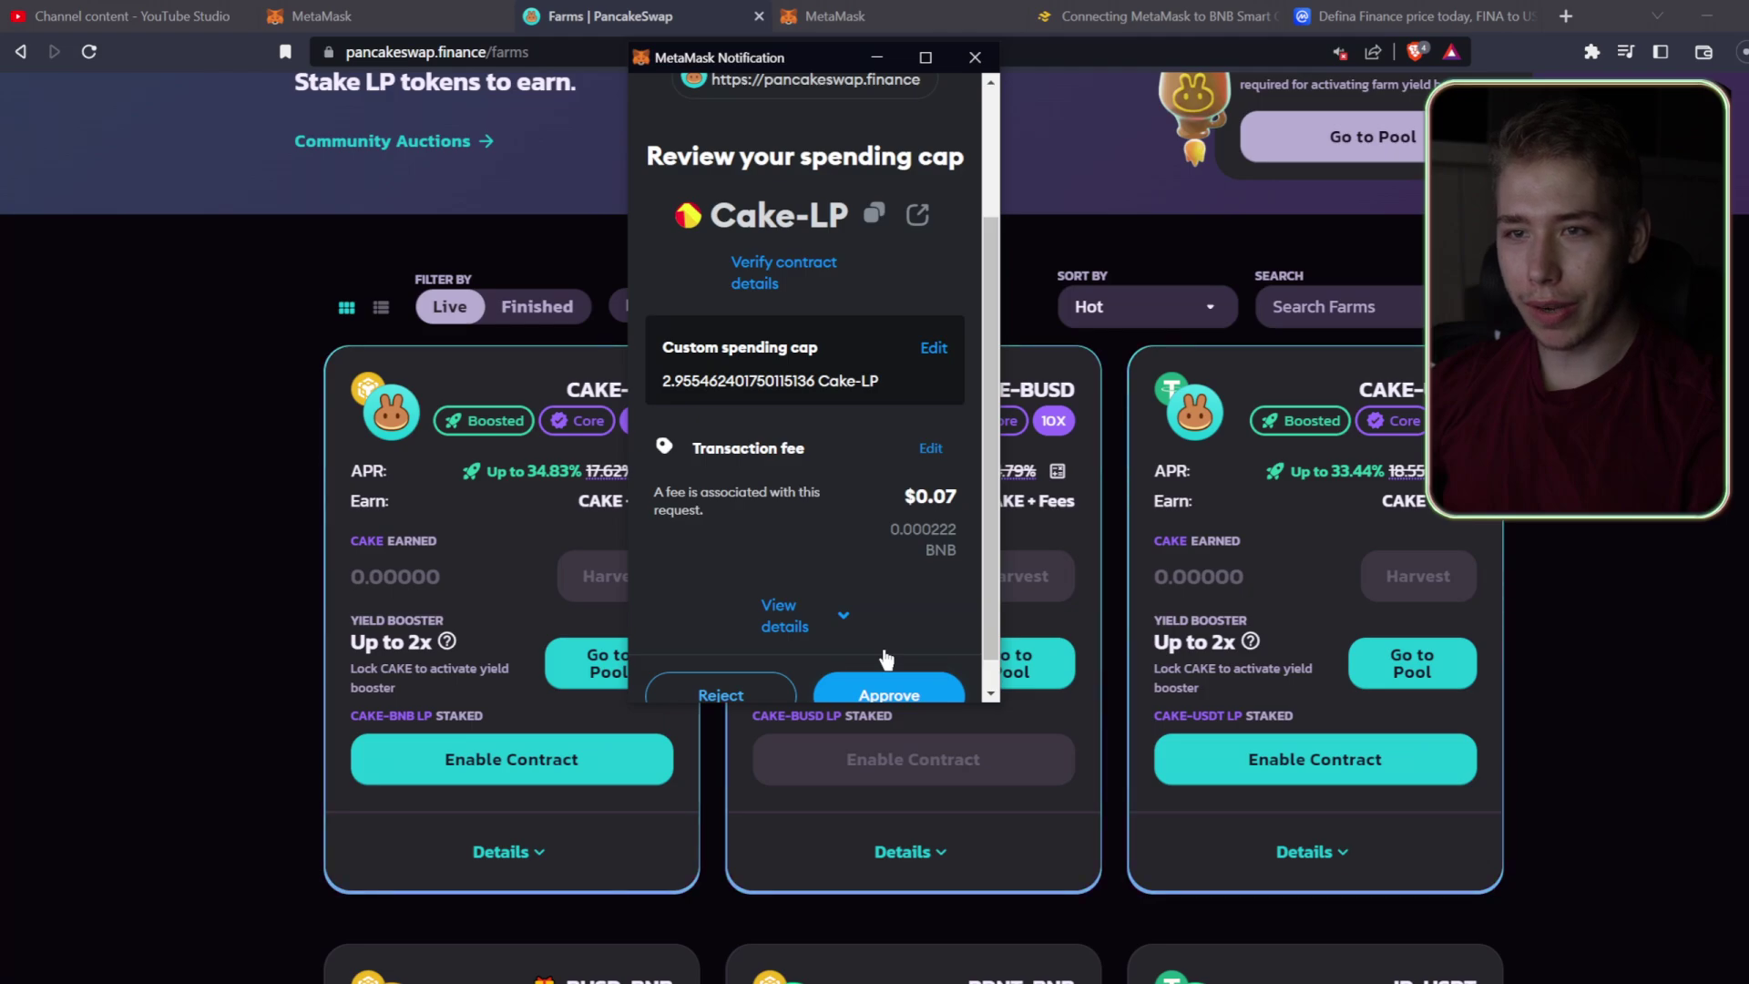
pyautogui.click(891, 665)
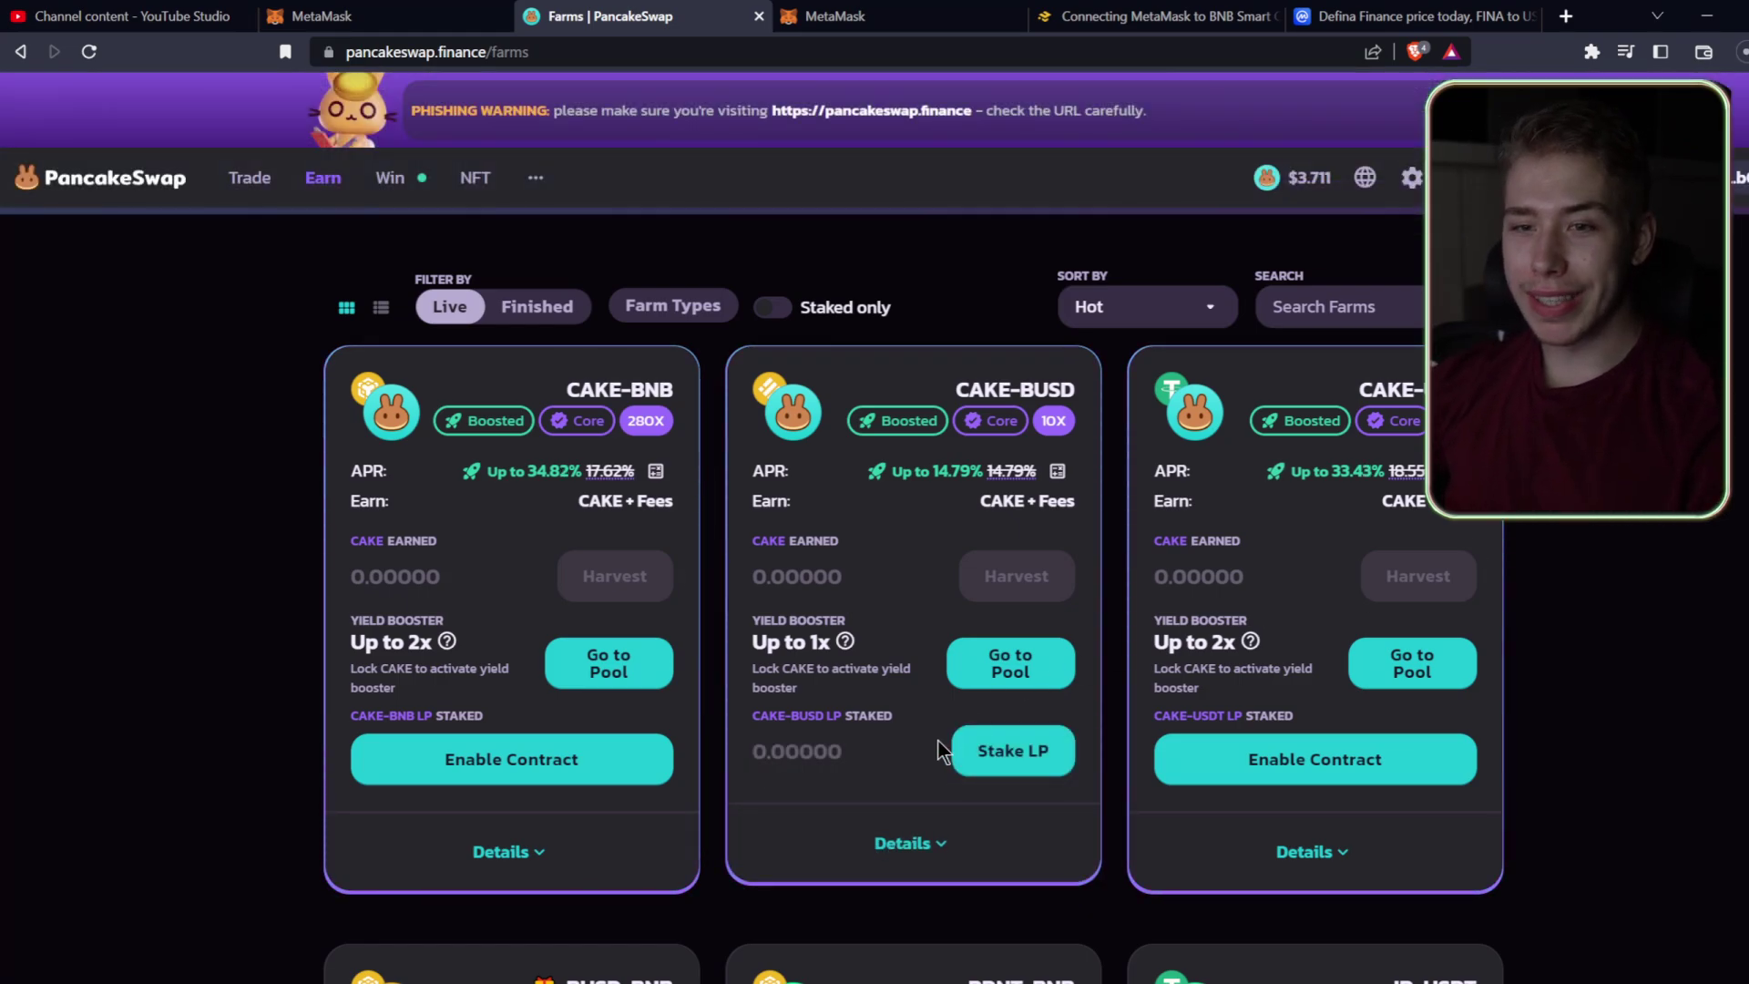
# Stake the full 2.955462401750115136 CAKE-BUSD LP balance with MAX and approve the deposit in MetaMask.
pyautogui.click(1008, 753)
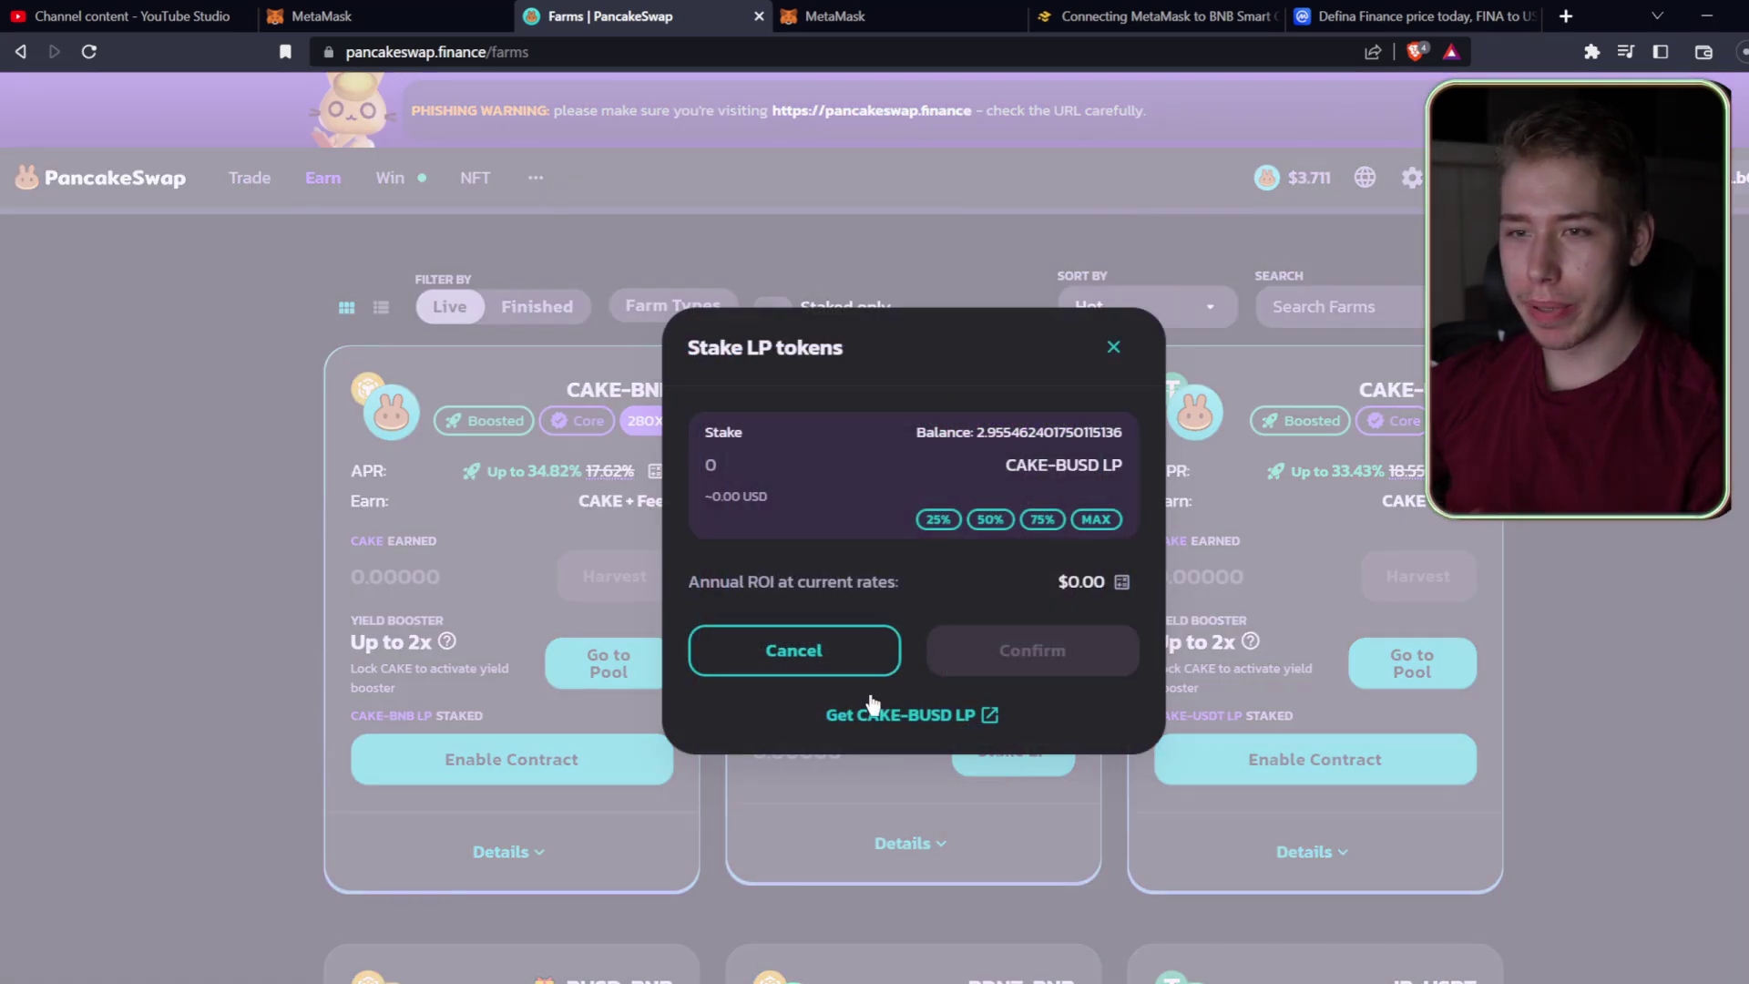
pyautogui.click(1097, 519)
pyautogui.click(1027, 651)
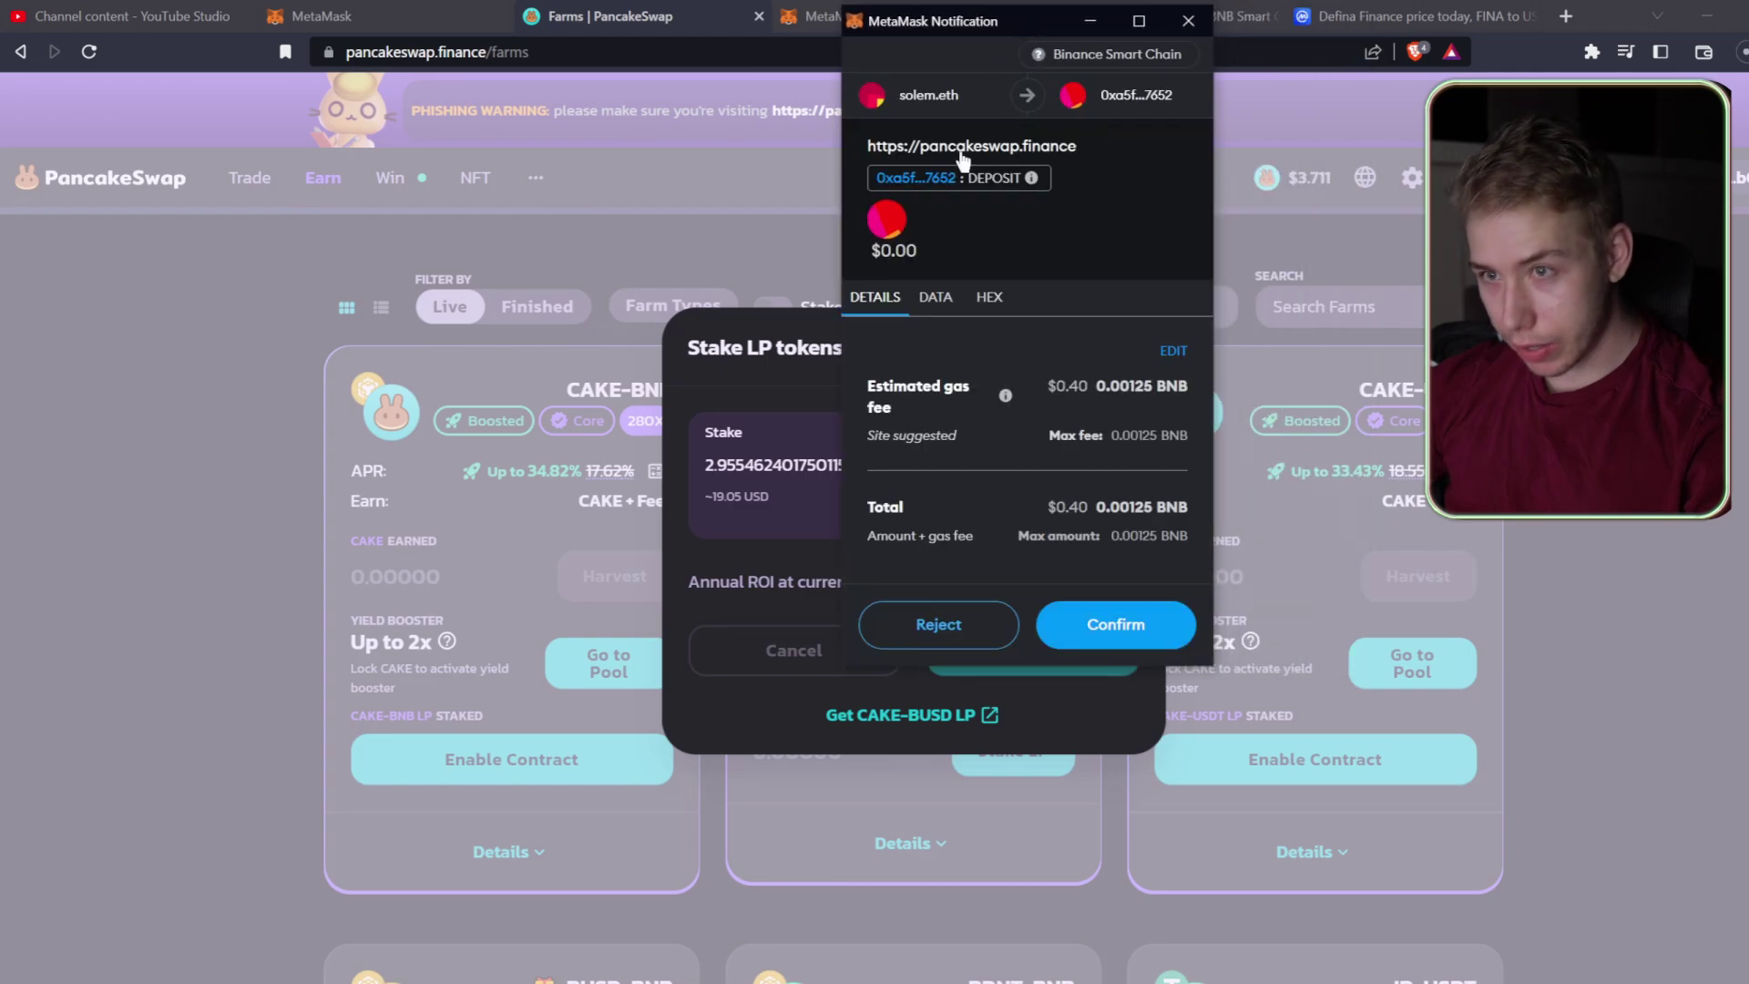
pyautogui.click(1117, 626)
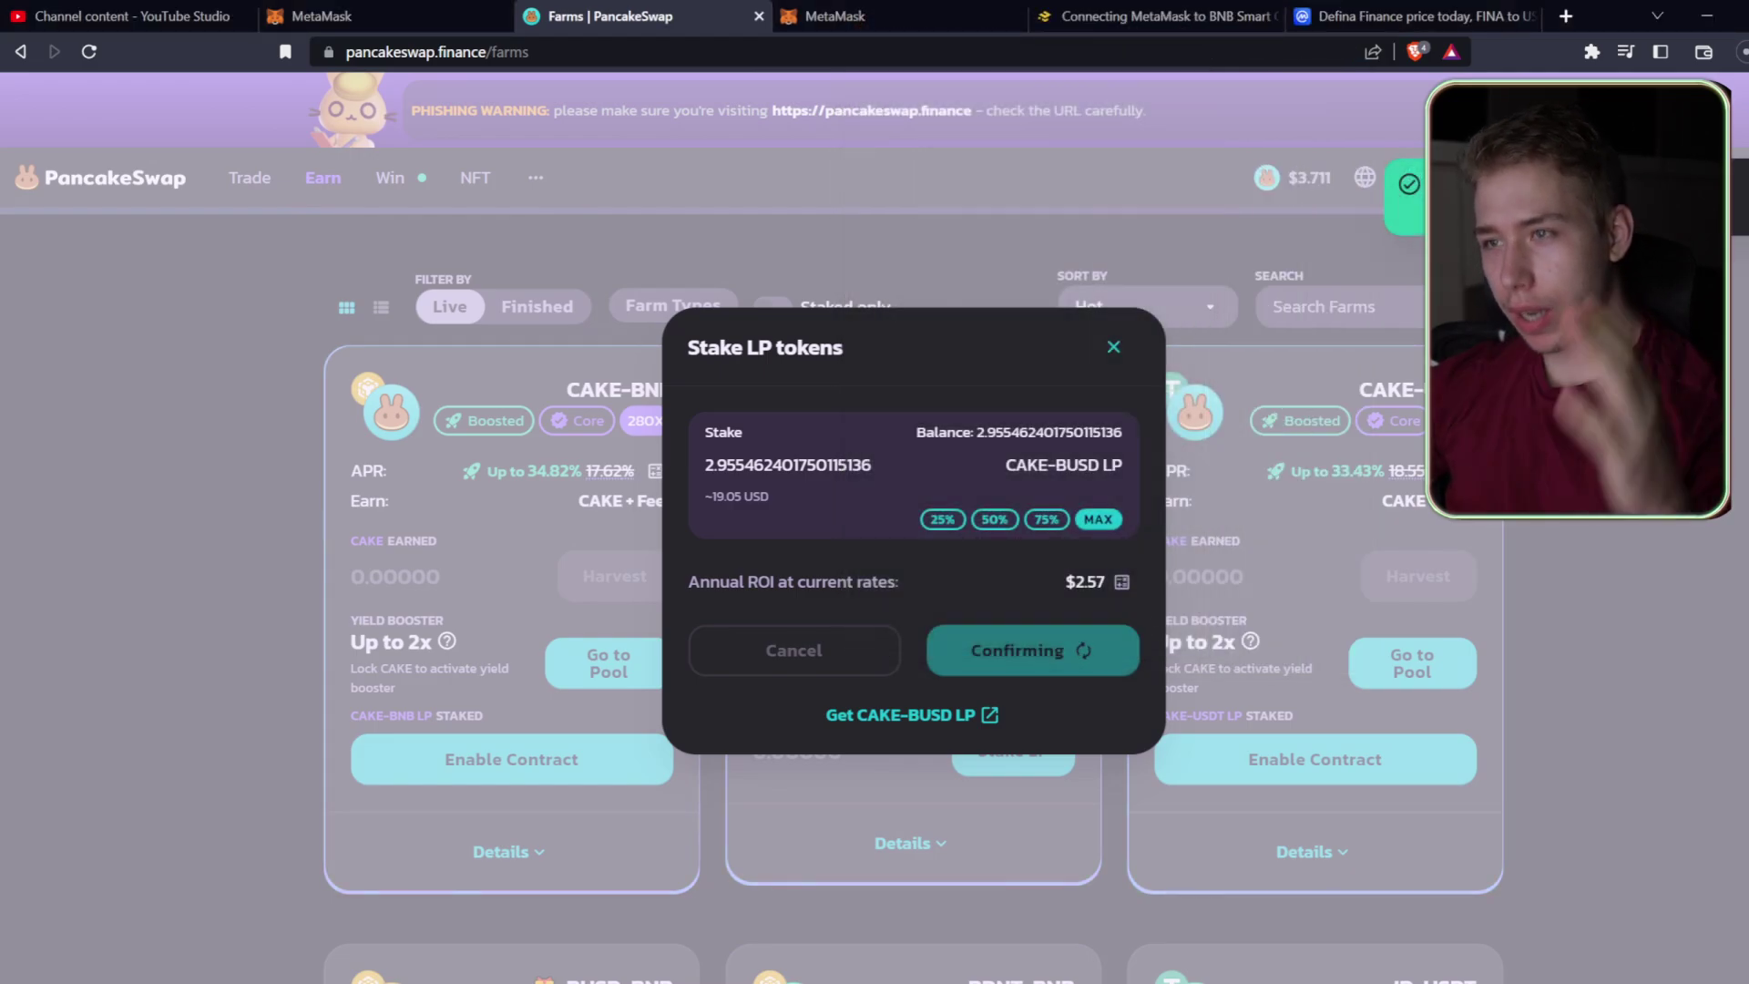
pyautogui.click(1113, 349)
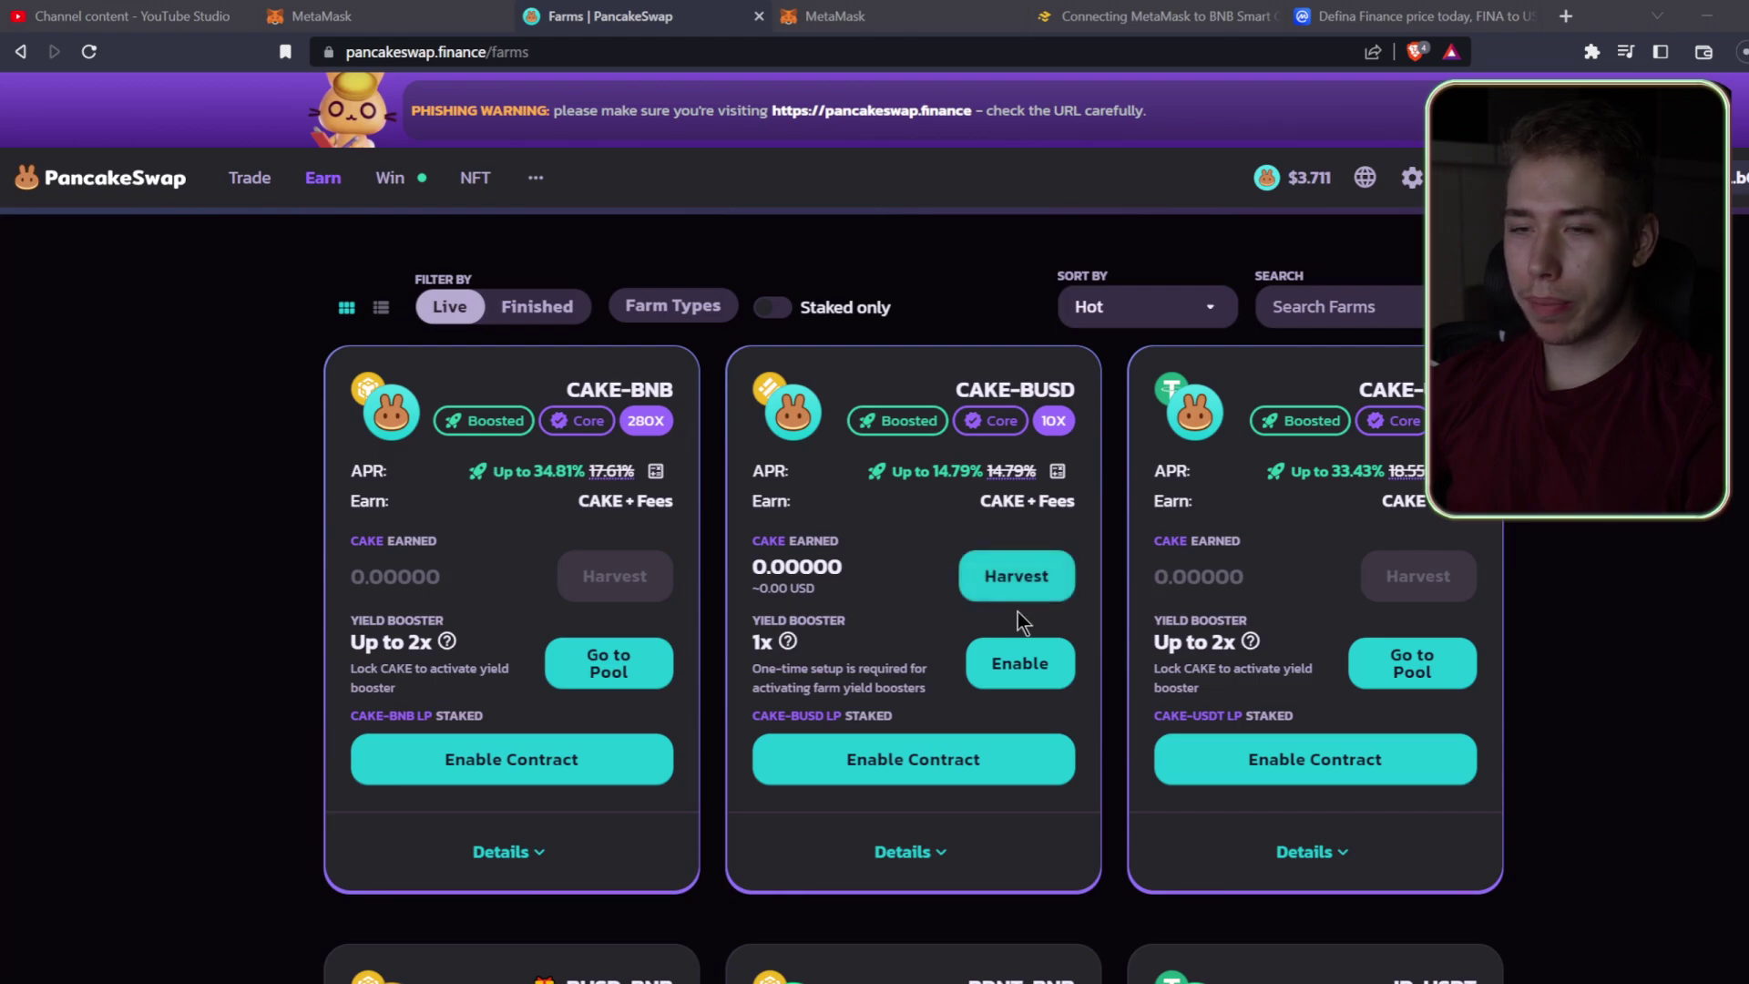
# Turn on the 'Staked only' filter so just the CAKE-BUSD farm is listed.
pyautogui.moveTo(756, 544); pyautogui.dragTo(794, 540)
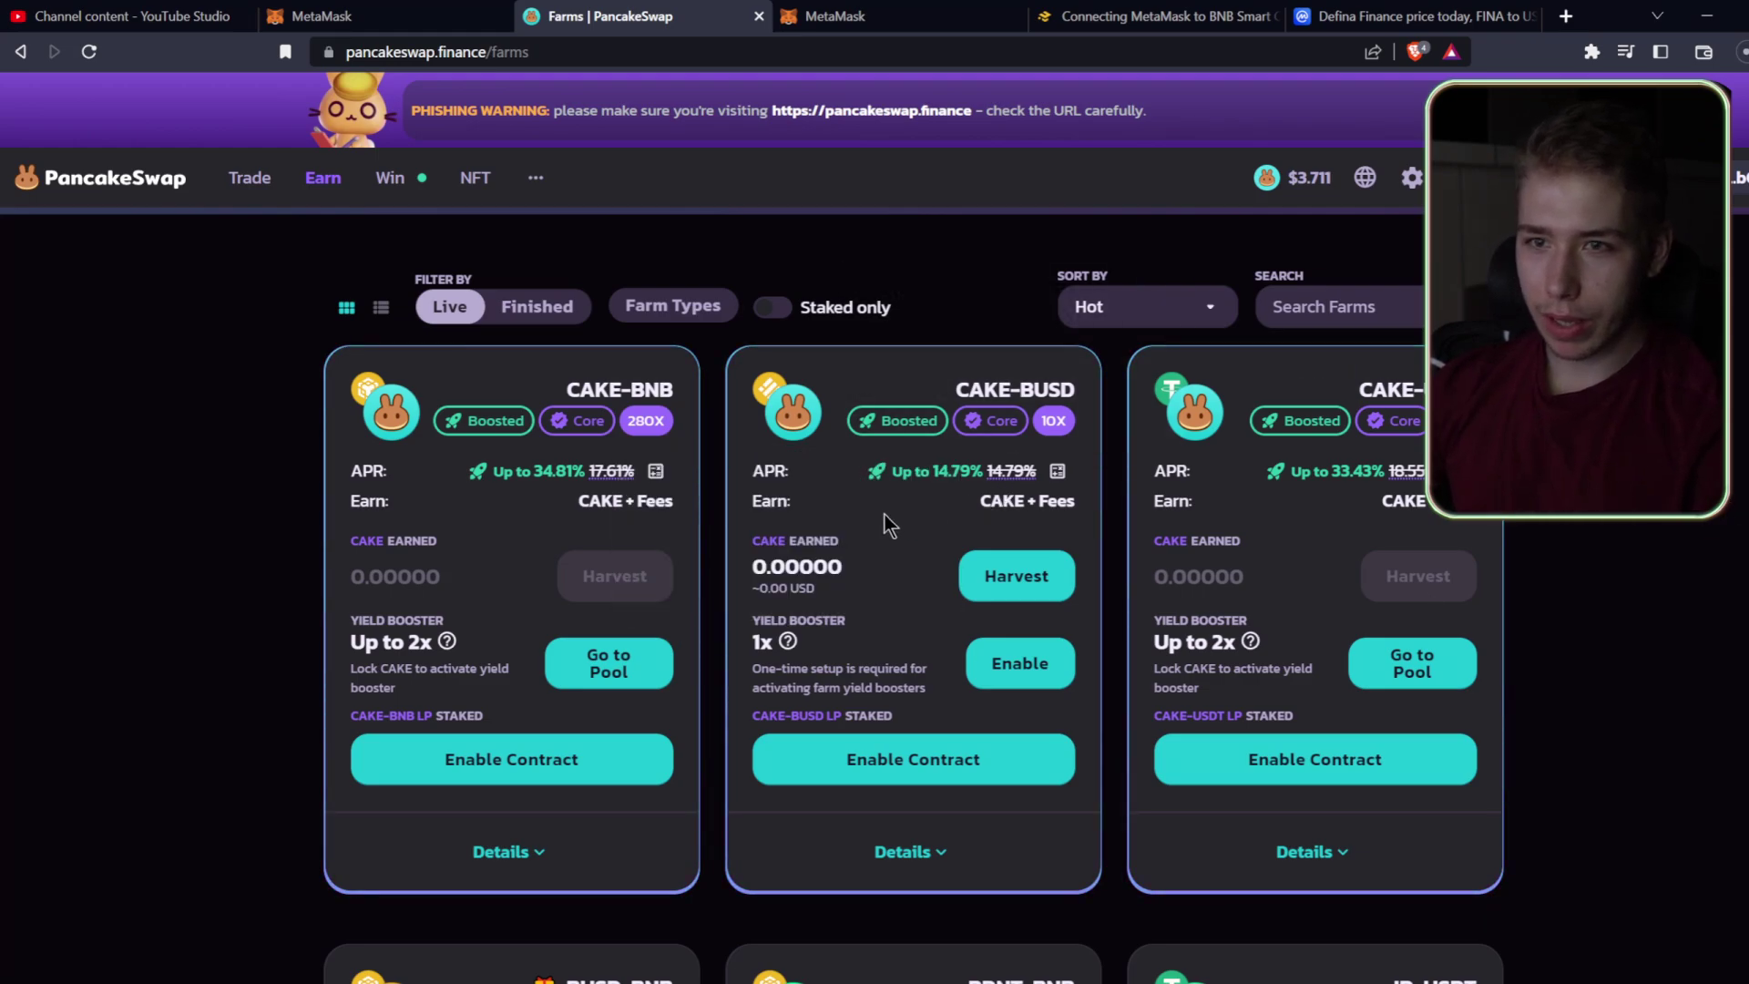
pyautogui.click(771, 307)
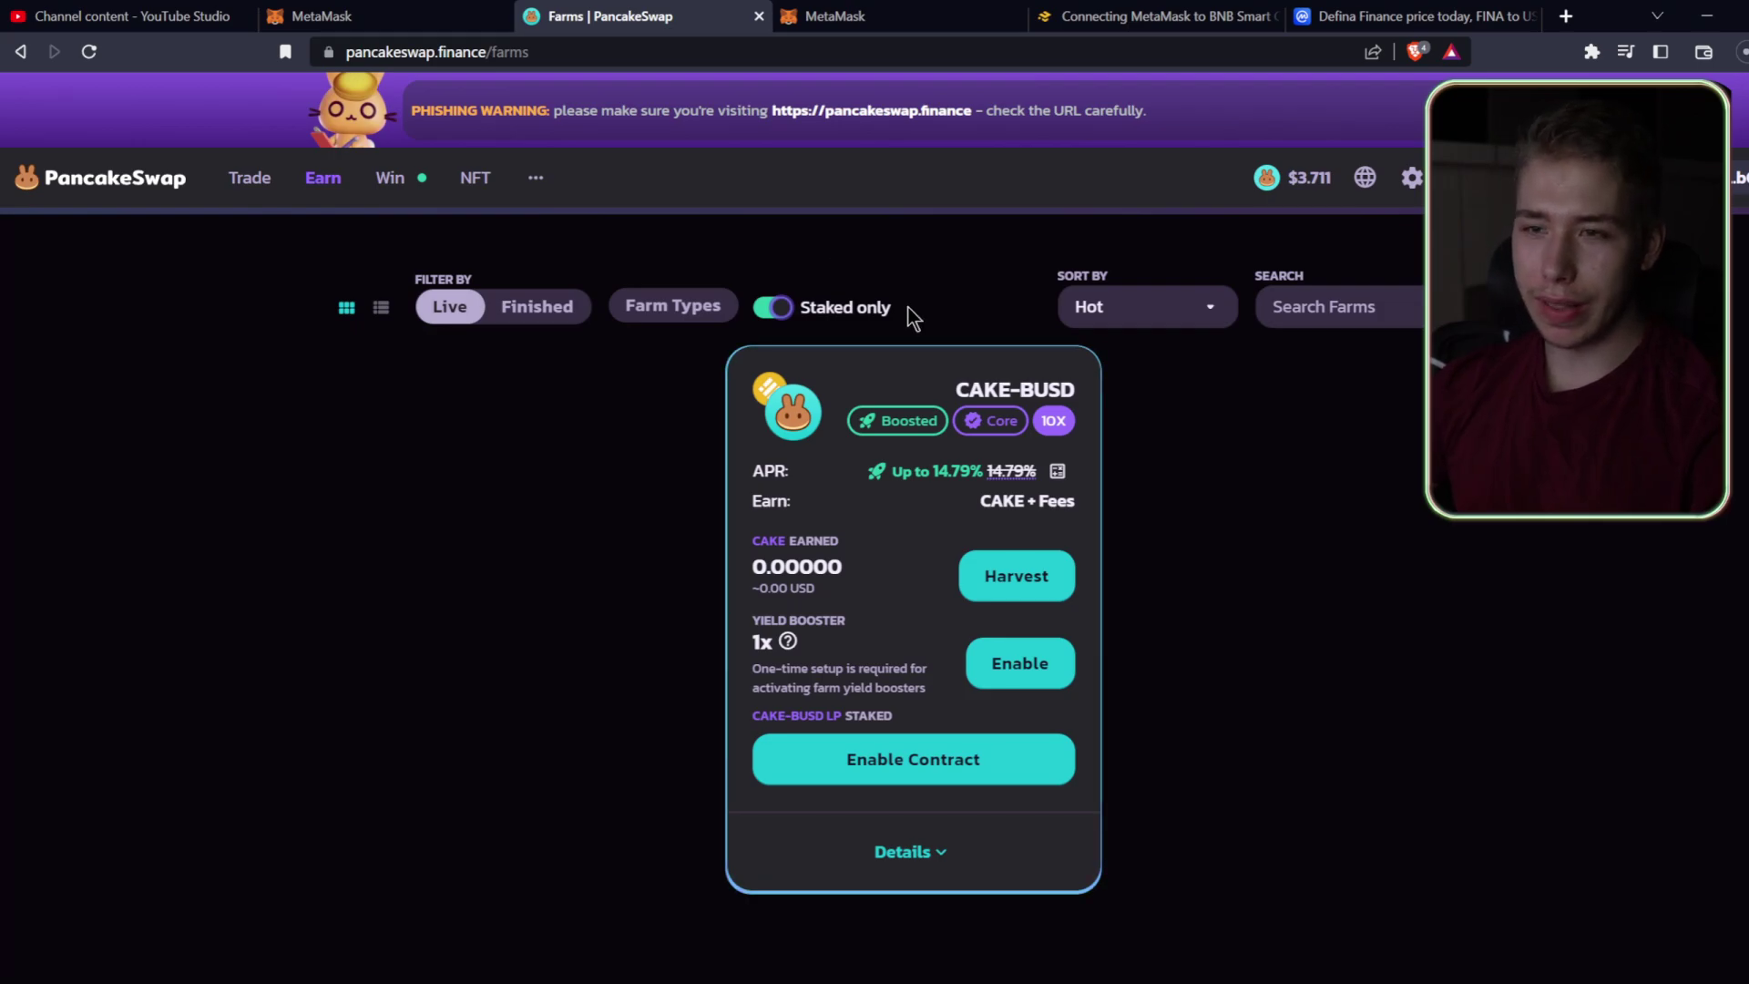
# Turn off Staked only and browse the Finished farms, then go back to the staked-only Live farms showing CAKE-BUSD's $8,684,842 liquidity.
pyautogui.click(775, 308)
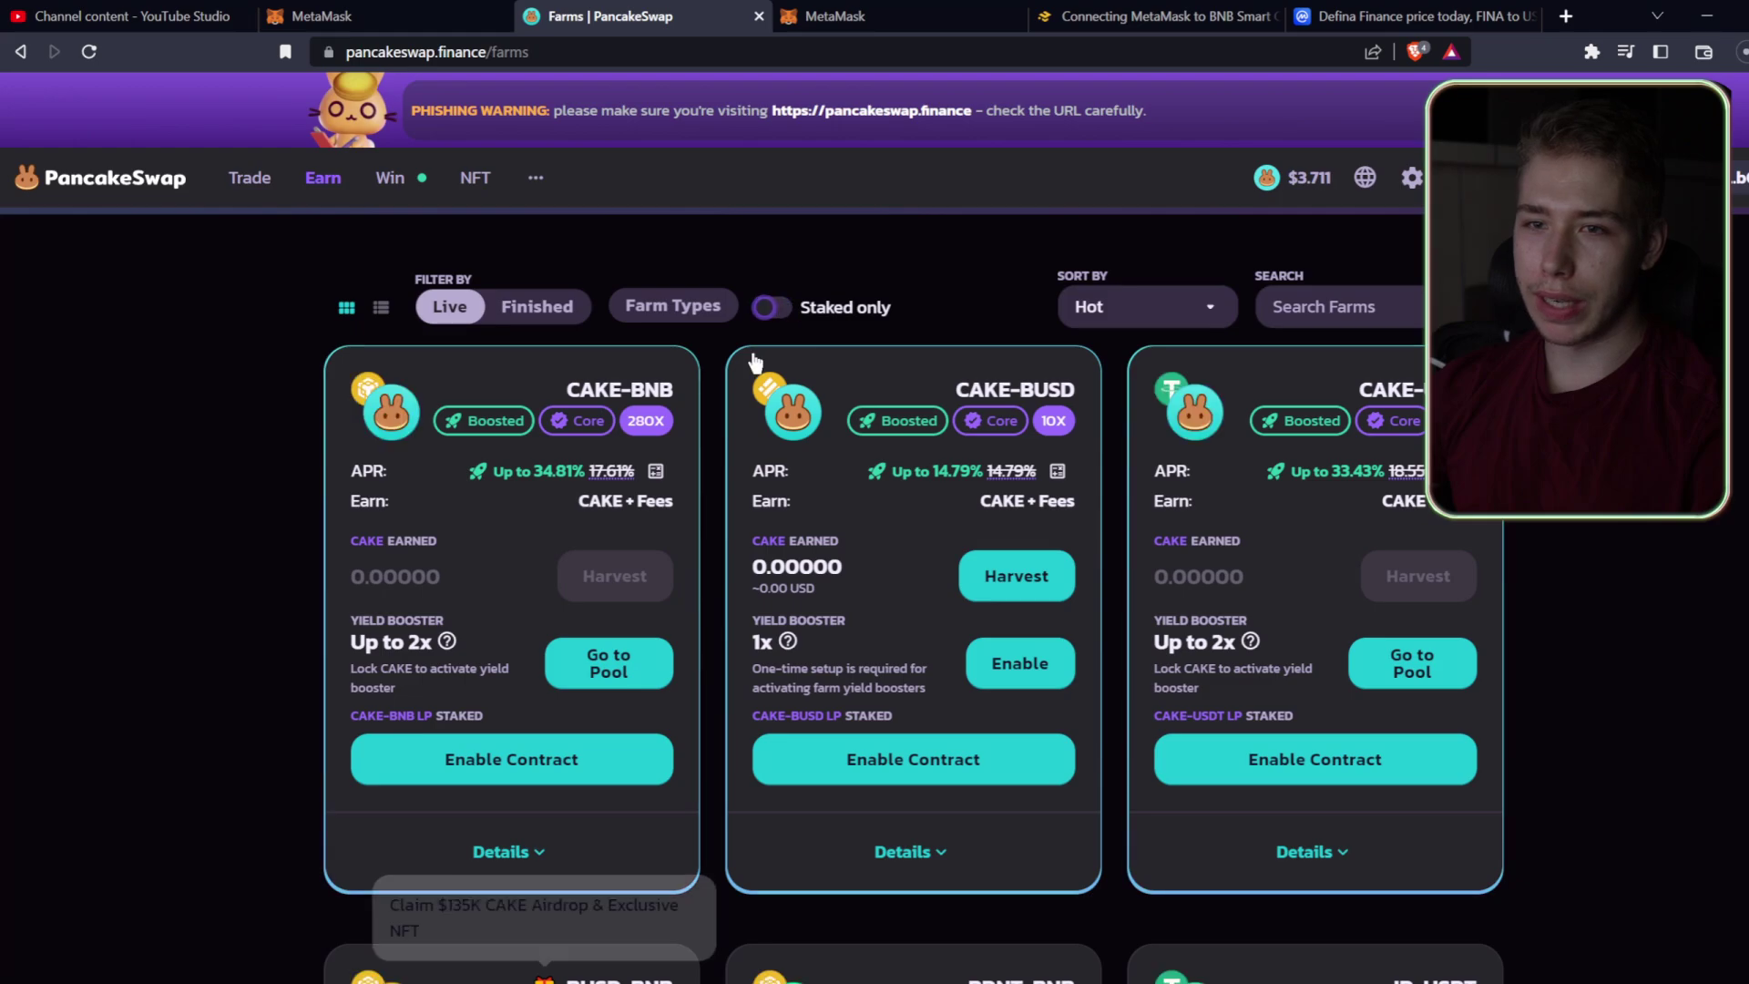
pyautogui.click(554, 310)
pyautogui.scroll(-5, 583, 342)
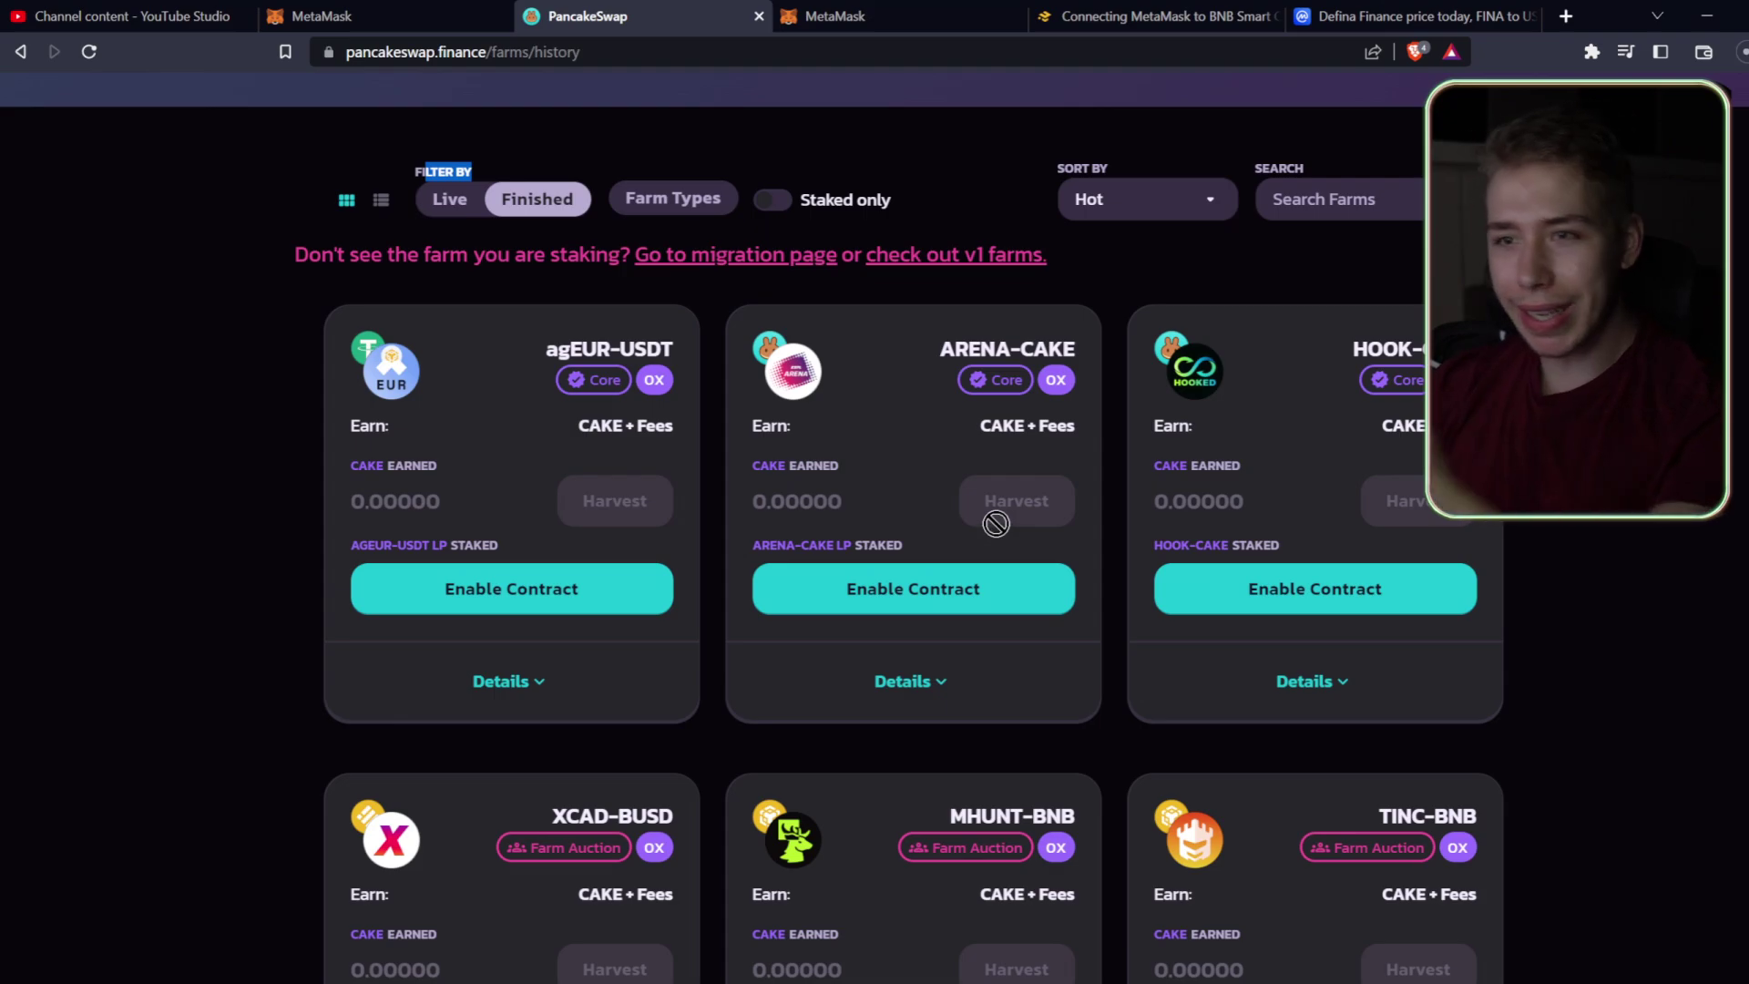
pyautogui.hotkey('alt', 'Left')
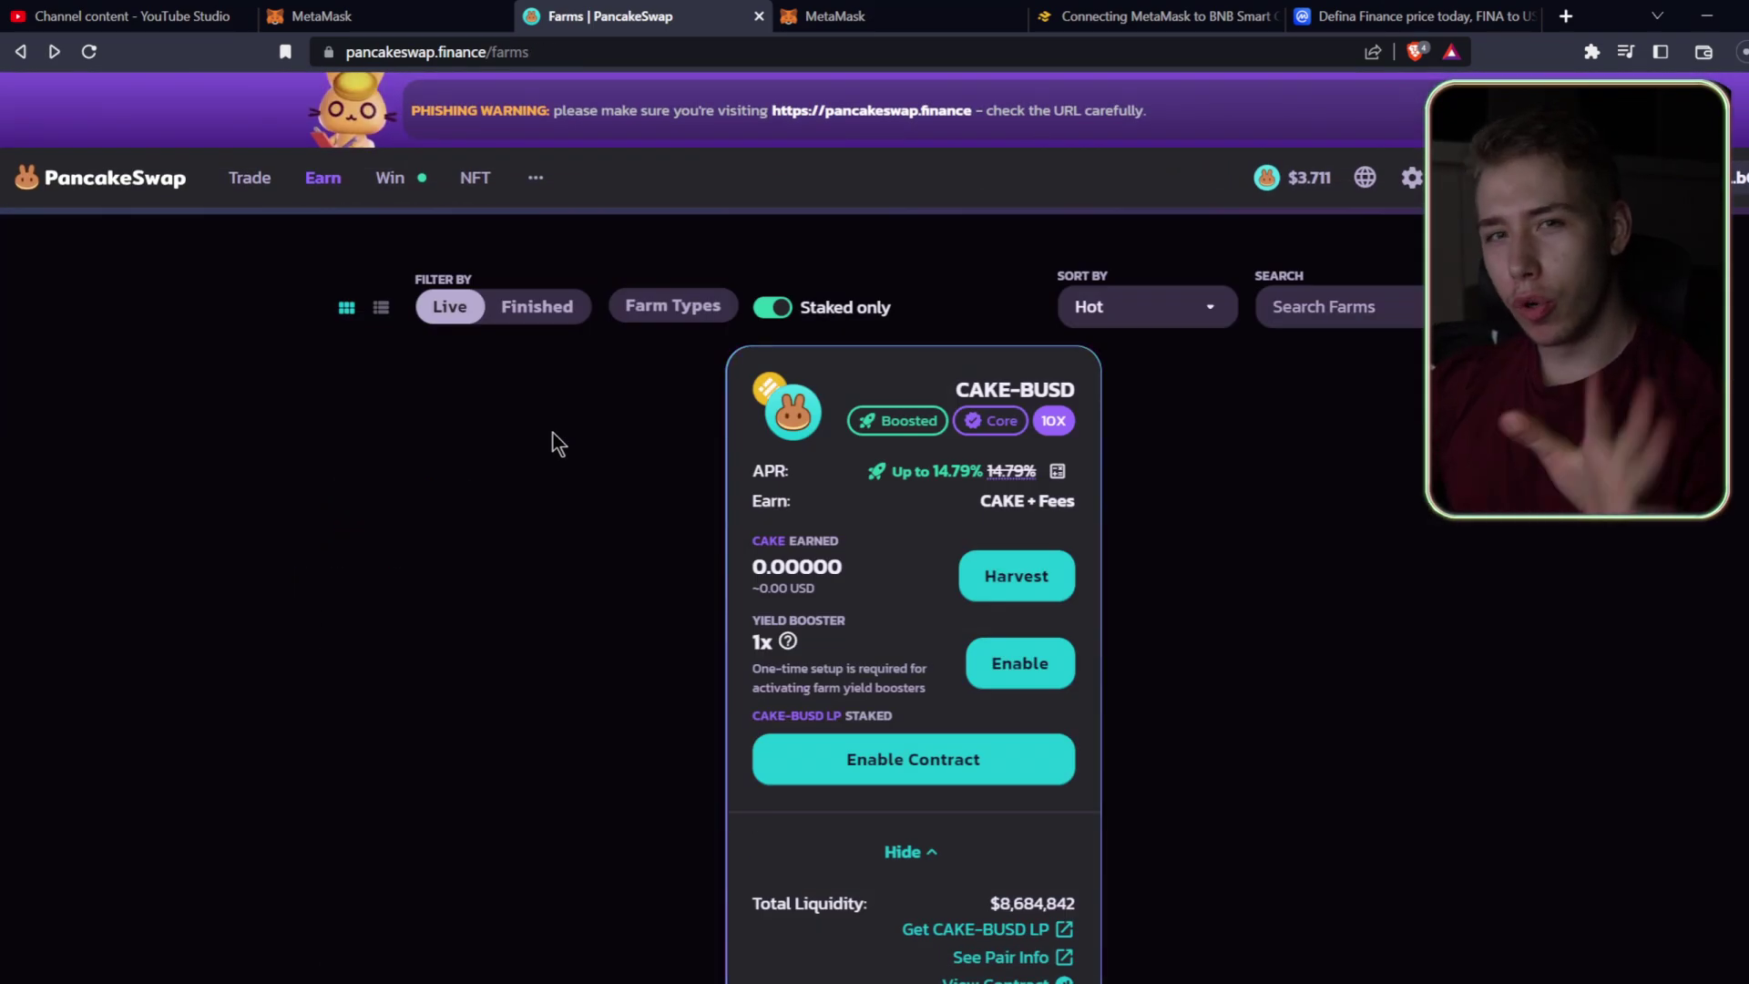